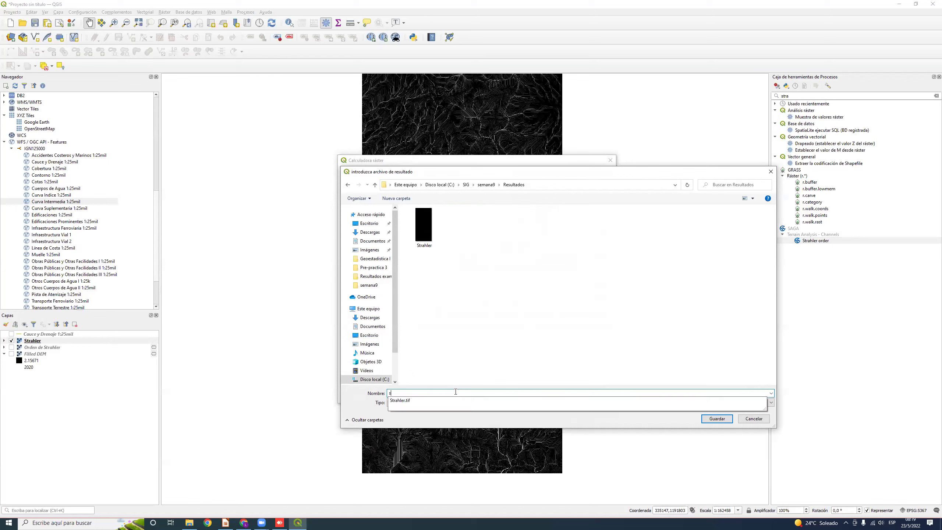
Save the raster calculator output as str5 in the Resultados folder and run the calculation.
{"action": "type", "text": "tr5"}
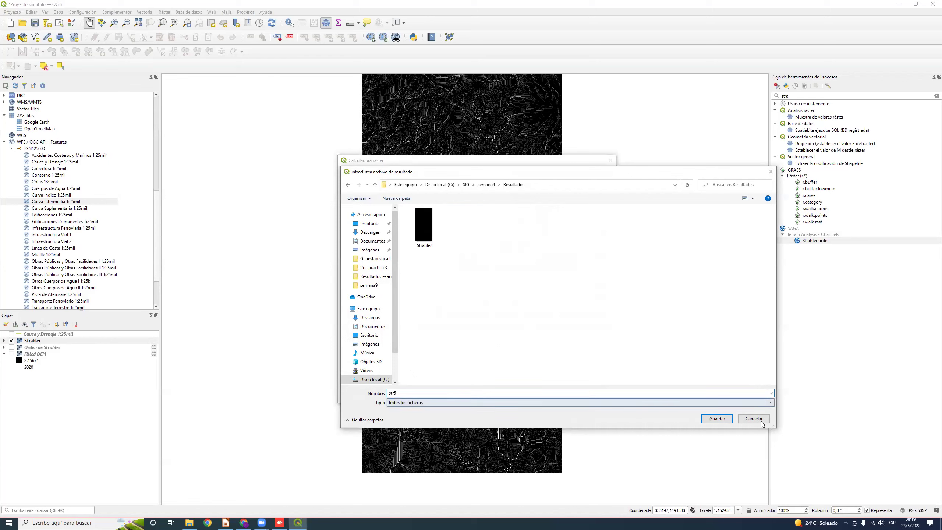
{"action": "left_click", "coordinate": [717, 417]}
{"action": "left_click", "coordinate": [534, 395]}
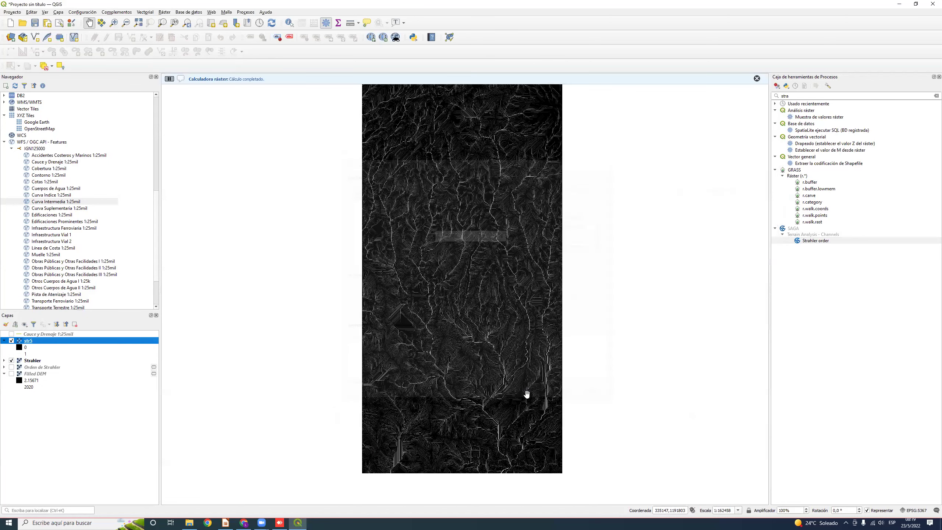
Overlay the Cauce y Drenaje 1:25mil layer and compare its streams with the channels in the str5 raster.
{"action": "scroll", "coordinate": [516, 397], "scroll_direction": "up", "scroll_amount": 2}
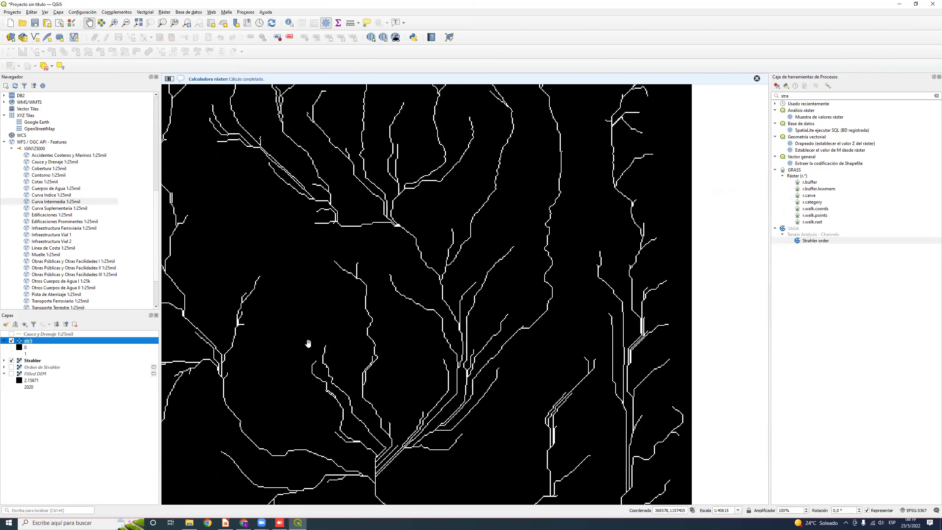
{"action": "scroll", "coordinate": [351, 311], "scroll_direction": "down", "scroll_amount": 1}
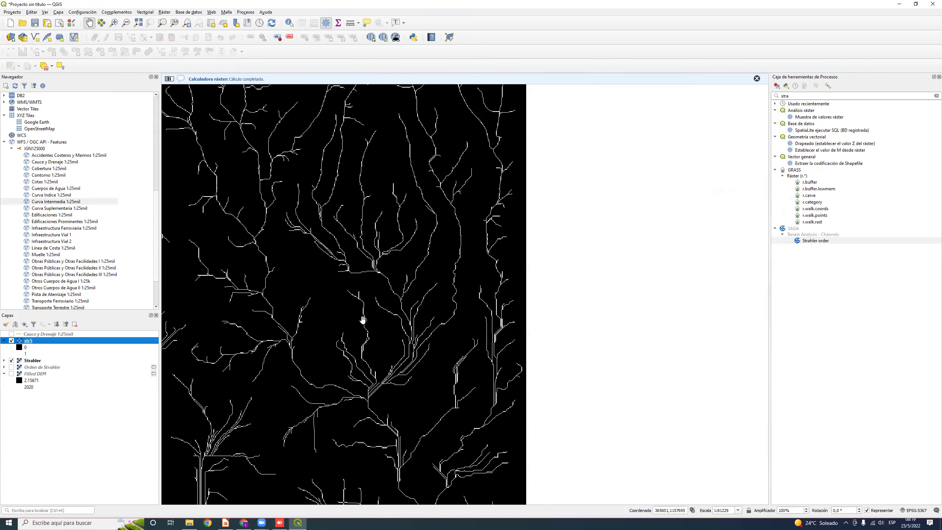
{"action": "left_click", "coordinate": [12, 334]}
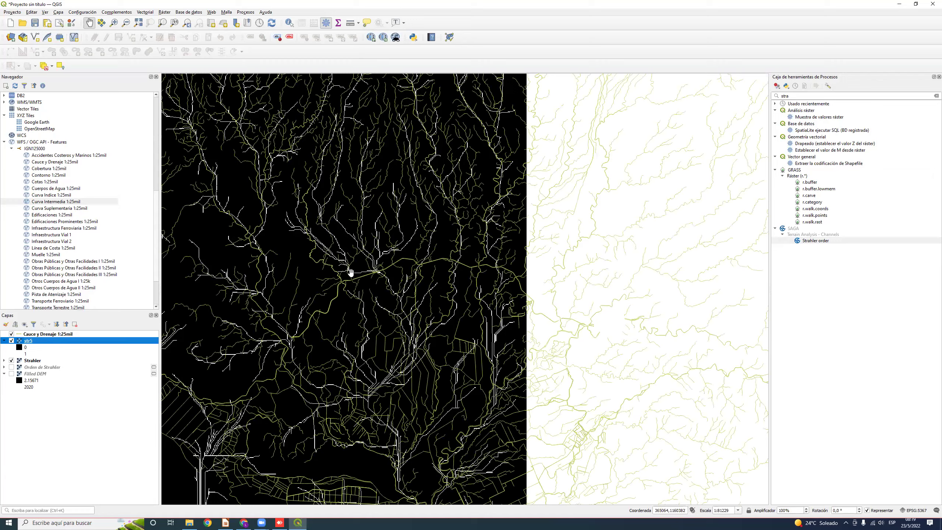
{"action": "scroll", "coordinate": [375, 241], "scroll_direction": "up", "scroll_amount": 1}
{"action": "scroll", "coordinate": [376, 241], "scroll_direction": "up", "scroll_amount": 1}
{"action": "left_click_drag", "start_coordinate": [417, 254], "coordinate": [434, 348]}
{"action": "left_click_drag", "start_coordinate": [431, 255], "coordinate": [431, 319]}
{"action": "left_click_drag", "start_coordinate": [428, 201], "coordinate": [427, 345]}
{"action": "left_click_drag", "start_coordinate": [462, 215], "coordinate": [457, 245]}
{"action": "left_click_drag", "start_coordinate": [434, 326], "coordinate": [420, 279]}
{"action": "left_click_drag", "start_coordinate": [412, 236], "coordinate": [367, 358]}
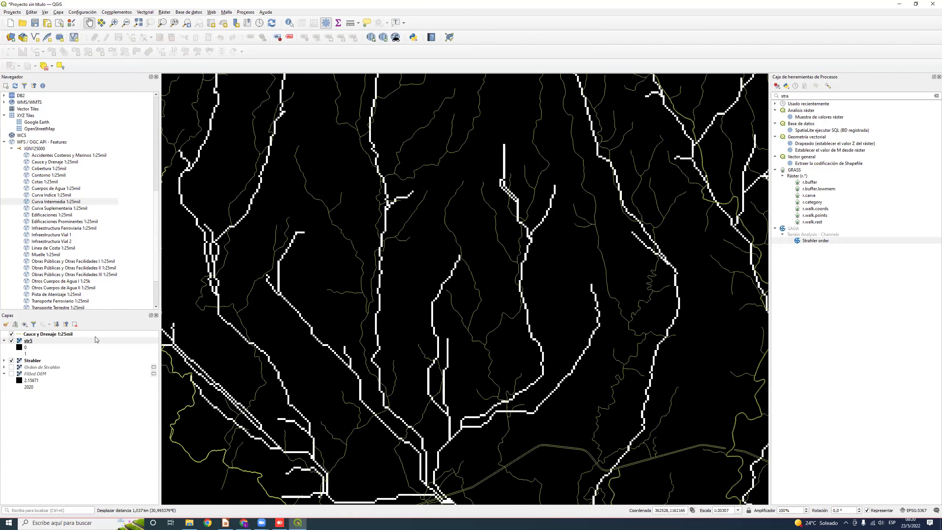
Examine how the parallel channel segments in str5 line up with the mapped rivers across the study area.
{"action": "left_click_drag", "start_coordinate": [404, 429], "coordinate": [367, 367]}
{"action": "left_click_drag", "start_coordinate": [343, 405], "coordinate": [324, 363]}
{"action": "left_click_drag", "start_coordinate": [246, 320], "coordinate": [346, 273]}
{"action": "scroll", "coordinate": [403, 286], "scroll_direction": "up", "scroll_amount": 1}
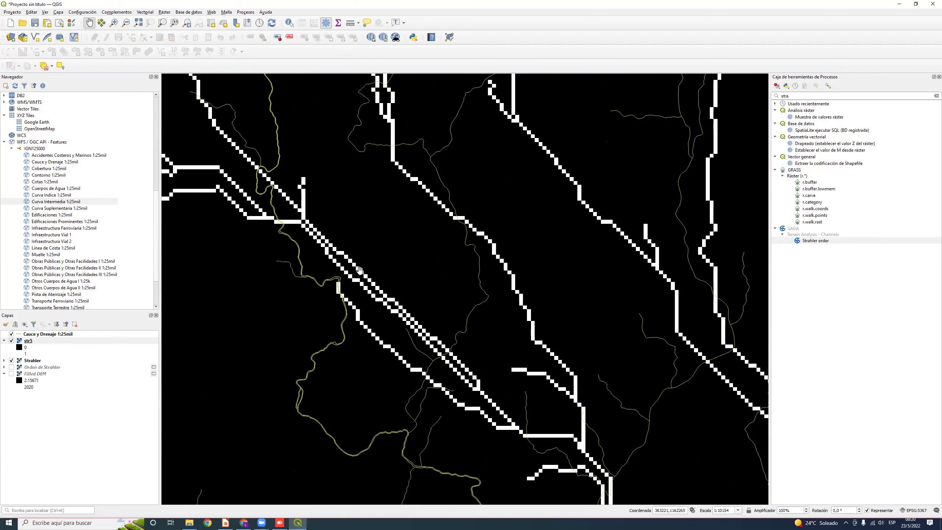
{"action": "left_click_drag", "start_coordinate": [378, 343], "coordinate": [383, 329]}
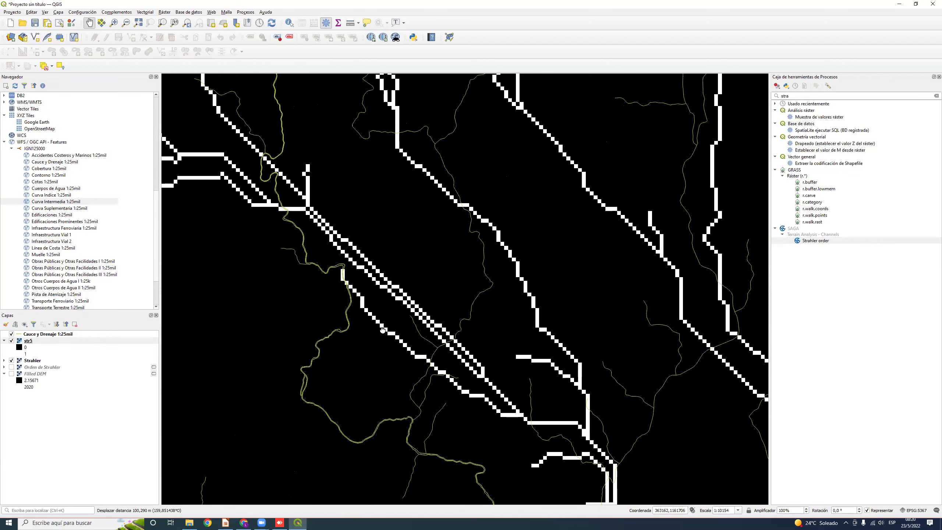
{"action": "scroll", "coordinate": [427, 246], "scroll_direction": "down", "scroll_amount": 1}
{"action": "left_click_drag", "start_coordinate": [427, 246], "coordinate": [410, 275]}
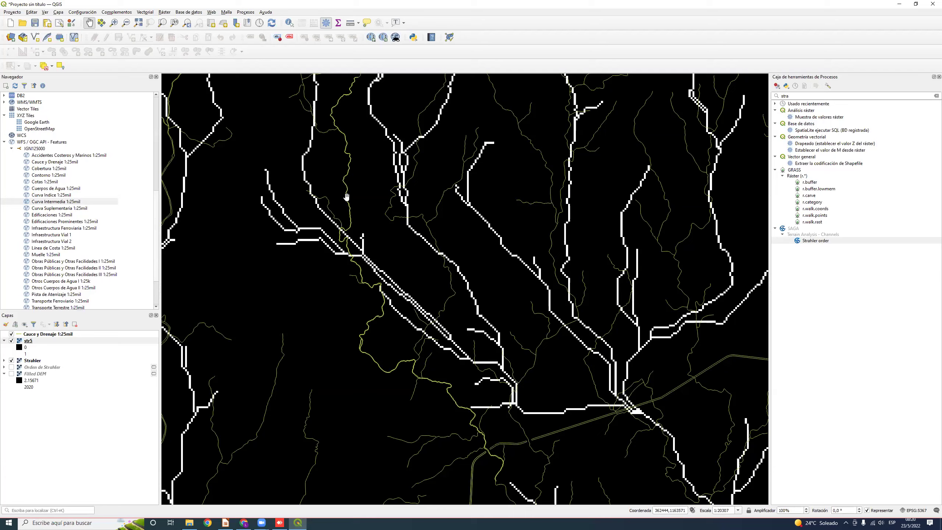
{"action": "left_click_drag", "start_coordinate": [316, 196], "coordinate": [341, 222]}
{"action": "left_click_drag", "start_coordinate": [323, 137], "coordinate": [422, 201]}
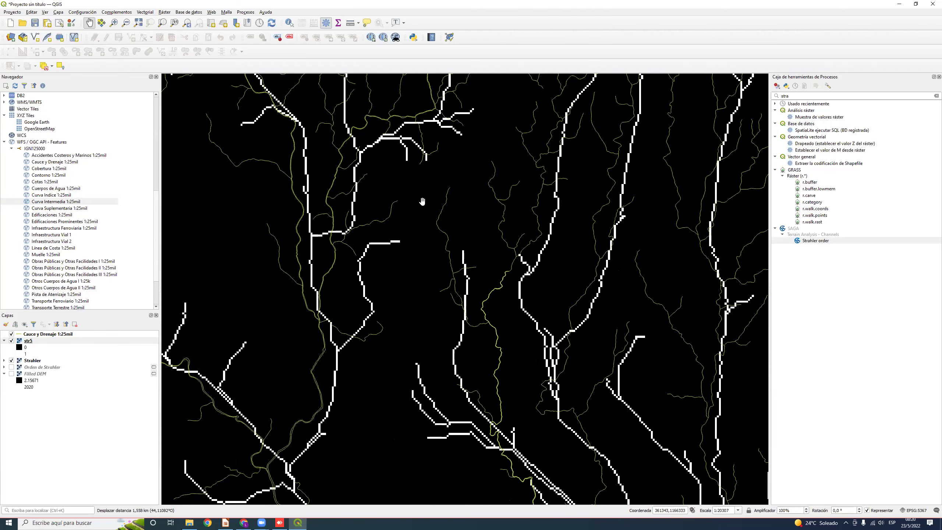
{"action": "scroll", "coordinate": [422, 201], "scroll_direction": "down", "scroll_amount": 1}
{"action": "left_click_drag", "start_coordinate": [419, 244], "coordinate": [476, 356]}
{"action": "left_click_drag", "start_coordinate": [419, 269], "coordinate": [458, 315]}
{"action": "scroll", "coordinate": [413, 356], "scroll_direction": "down", "scroll_amount": 1}
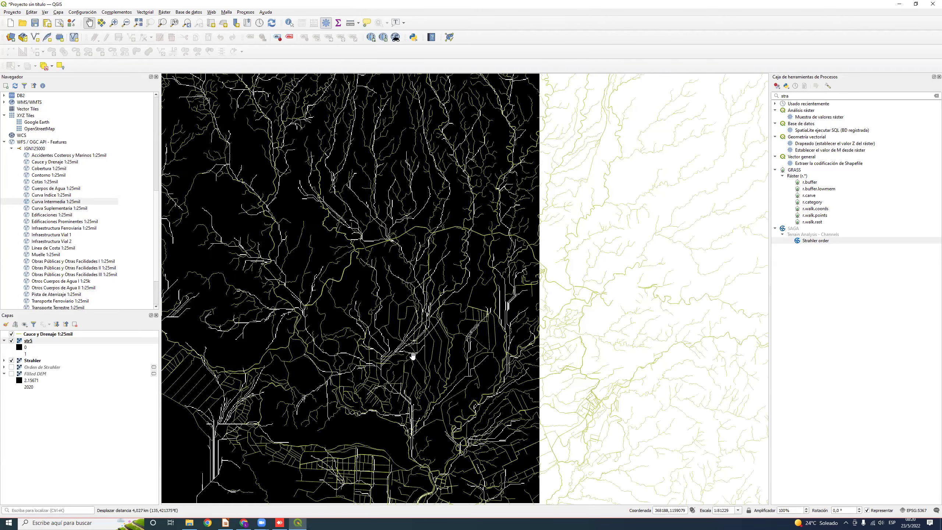
{"action": "scroll", "coordinate": [426, 400], "scroll_direction": "down", "scroll_amount": 1}
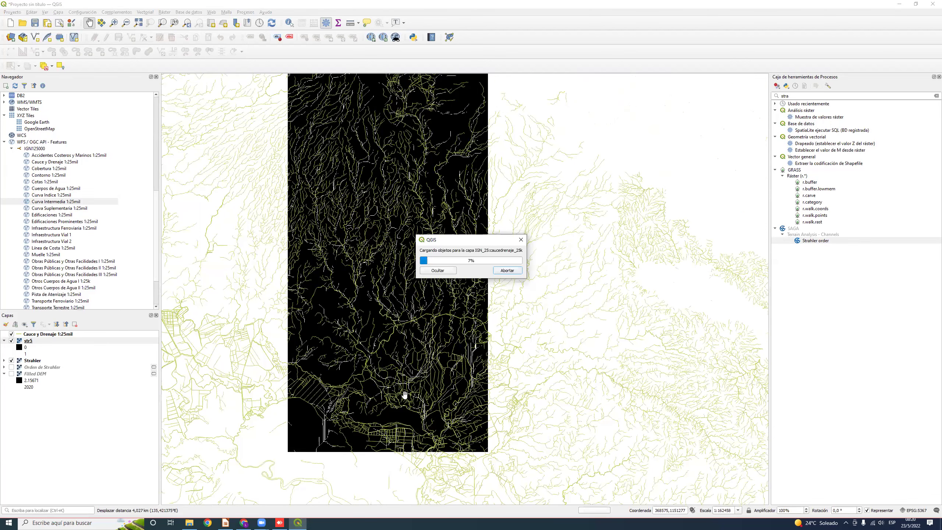
{"action": "scroll", "coordinate": [428, 426], "scroll_direction": "up", "scroll_amount": 2}
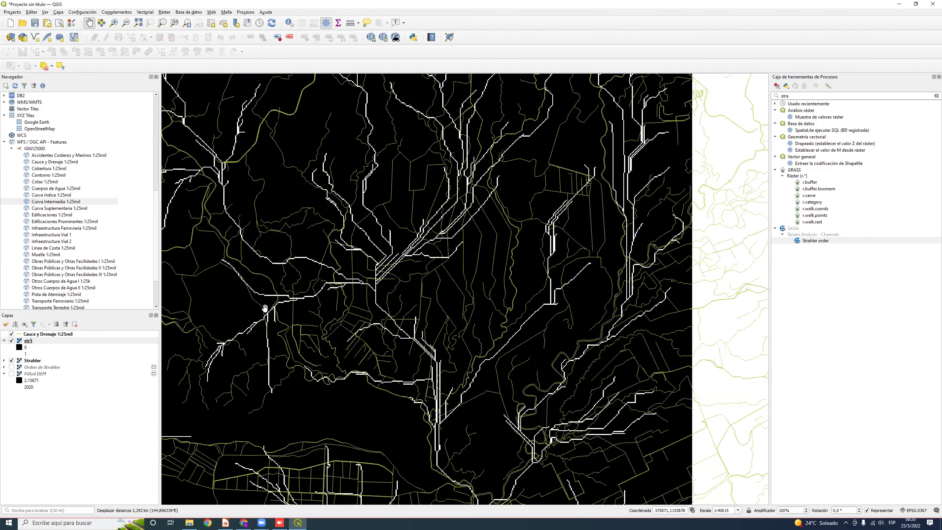
Collapse the str5 legend and hide the Cauce y Drenaje 1:25mil and Strahler layers, leaving str5 displayed.
{"action": "left_click", "coordinate": [4, 340]}
{"action": "scroll", "coordinate": [437, 248], "scroll_direction": "down", "scroll_amount": 1}
{"action": "scroll", "coordinate": [448, 213], "scroll_direction": "down", "scroll_amount": 1}
{"action": "left_click_drag", "start_coordinate": [467, 160], "coordinate": [504, 227]}
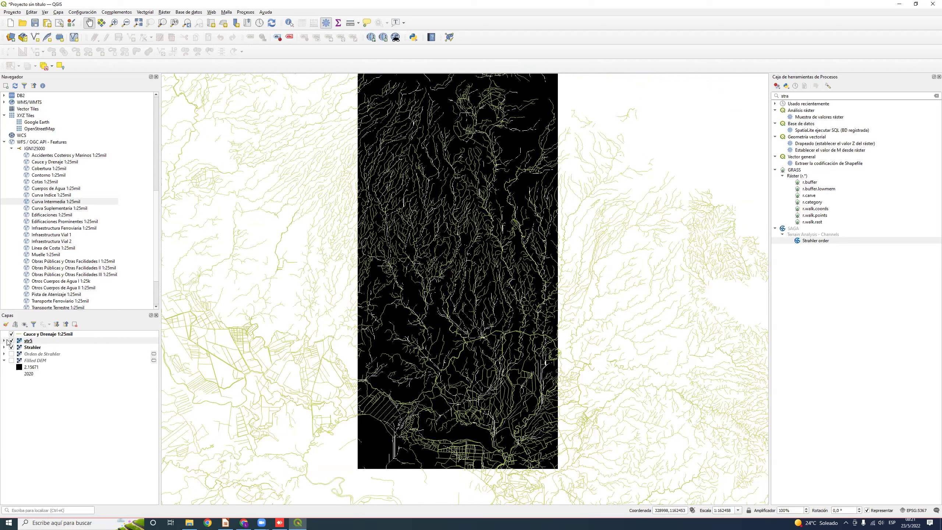
{"action": "left_click", "coordinate": [13, 350]}
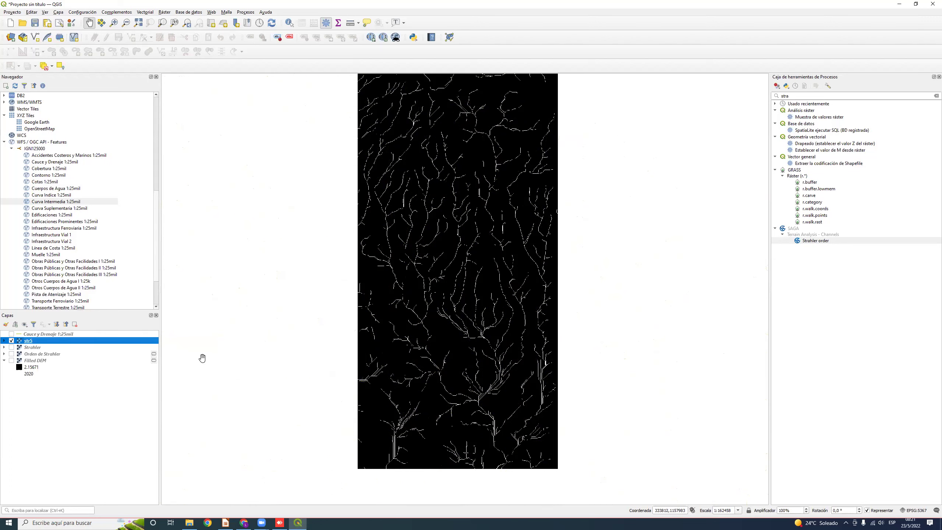
Search the processing toolbox for "cha" and open the SAGA Channel network and drainage basins tool.
{"action": "left_click", "coordinate": [811, 96]}
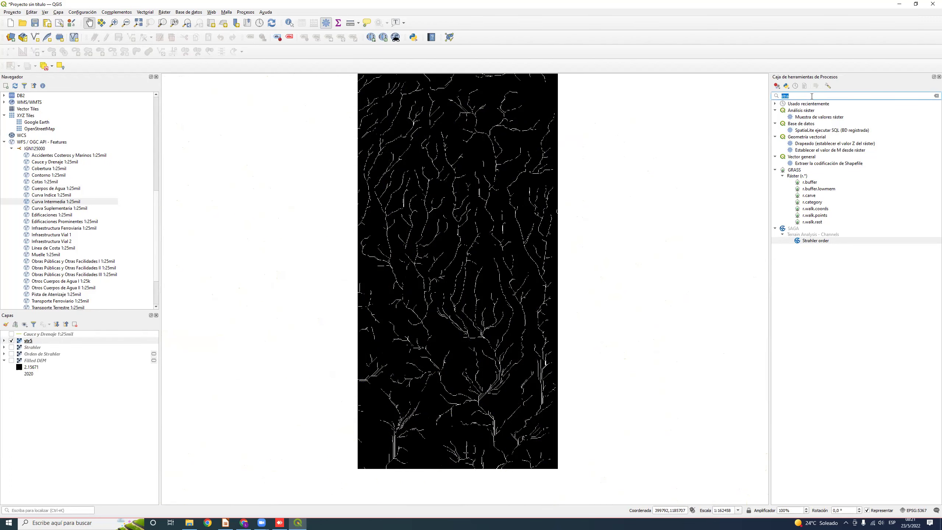
{"action": "key", "text": "BackSpace"}
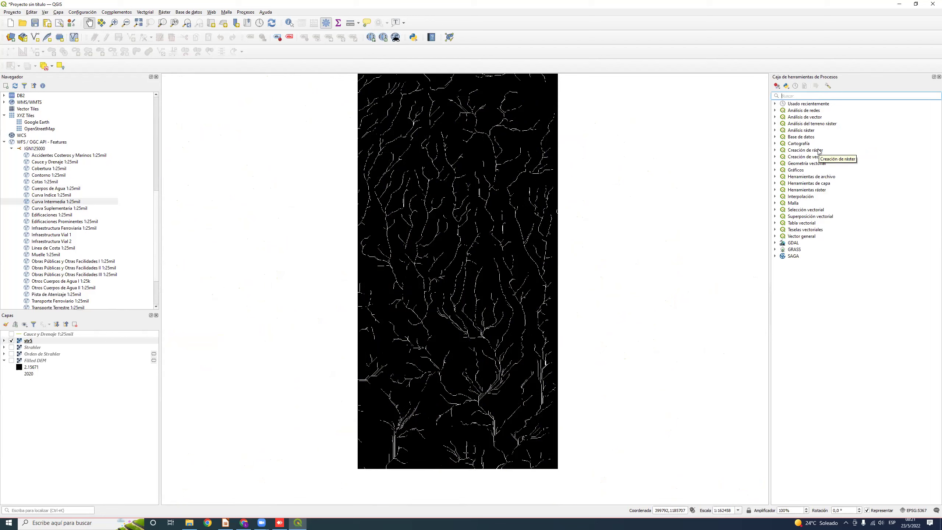
{"action": "type", "text": "cha"}
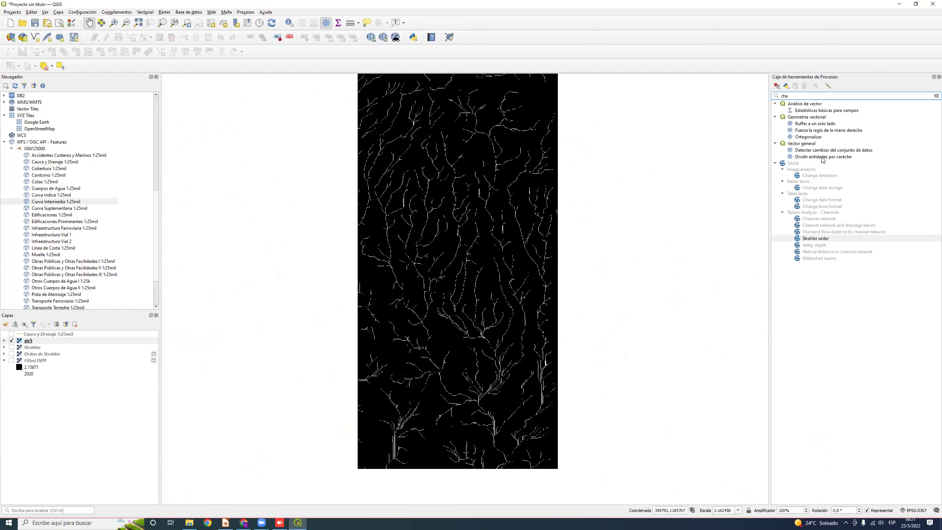
{"action": "left_click", "coordinate": [840, 227]}
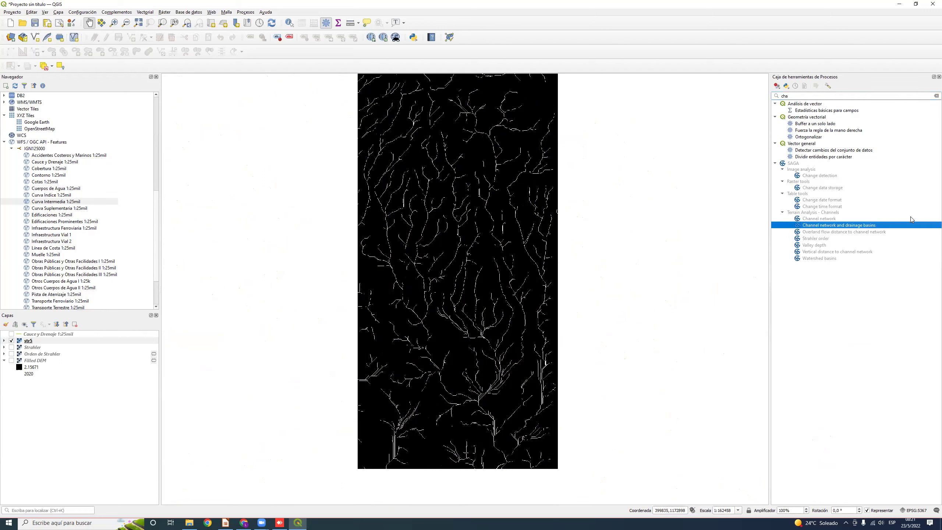
{"action": "double_click", "coordinate": [851, 228]}
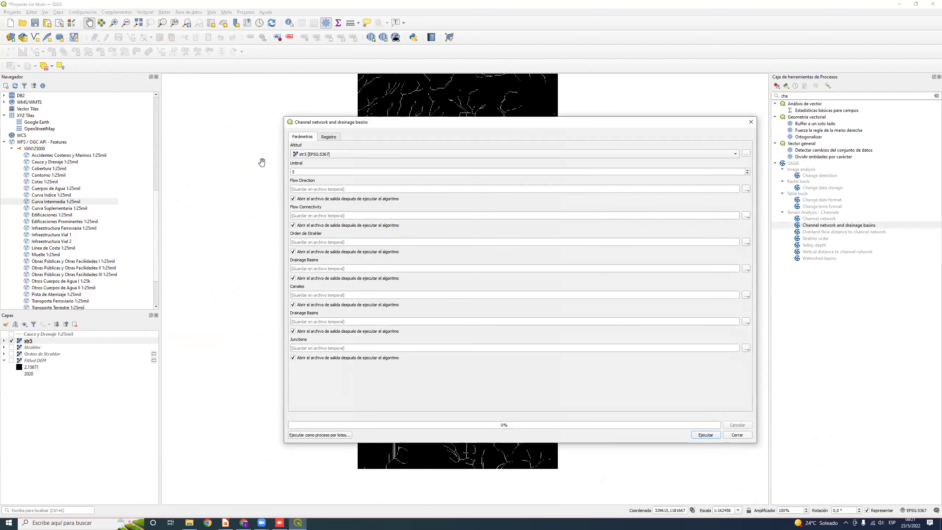
Choose Filled DEM as the elevation input for the channel network tool.
{"action": "left_click", "coordinate": [309, 175]}
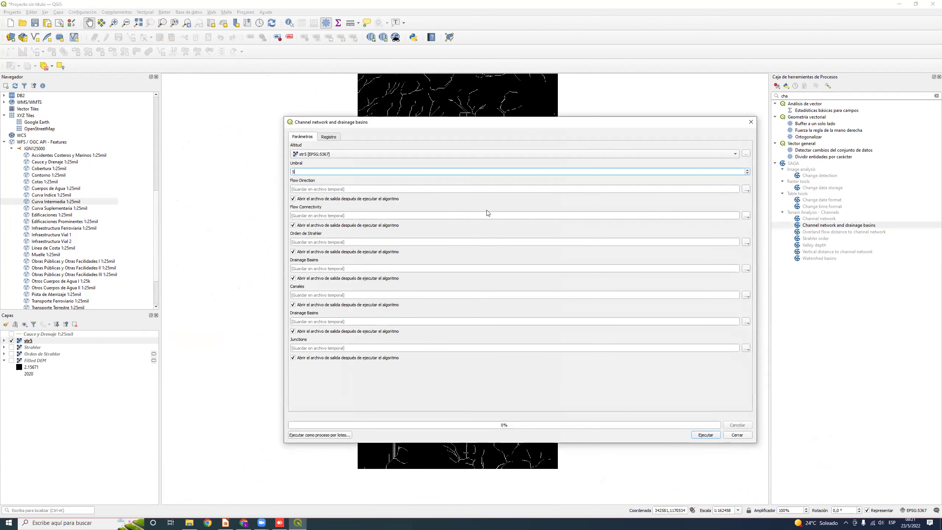
{"action": "left_click", "coordinate": [365, 154]}
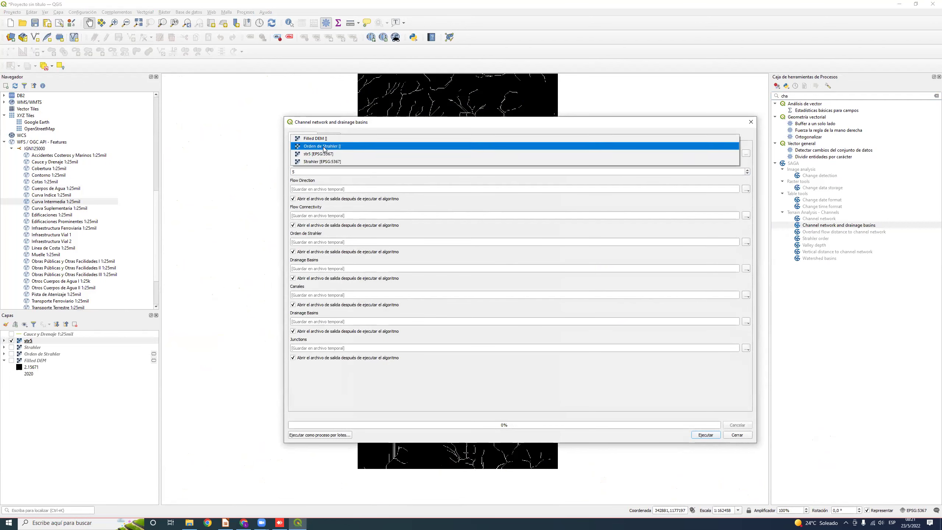
{"action": "left_click", "coordinate": [335, 139]}
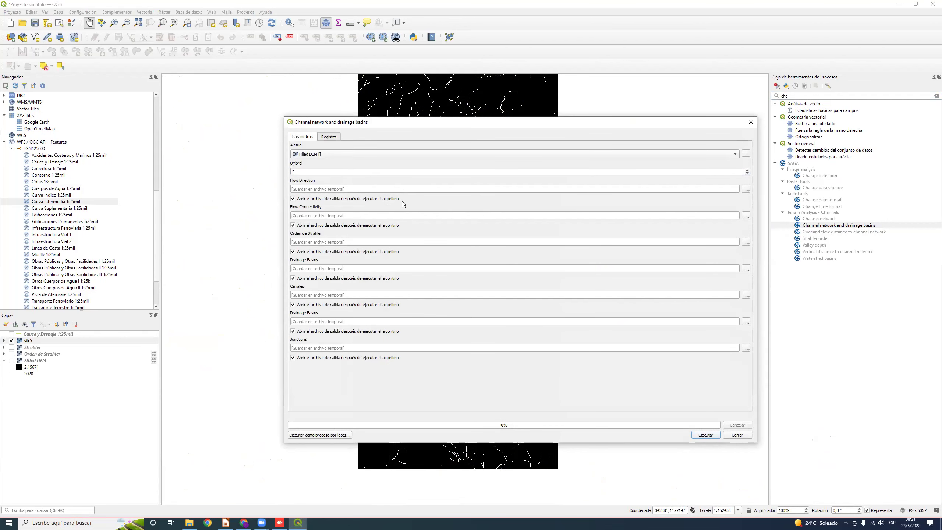
{"action": "left_click", "coordinate": [319, 172]}
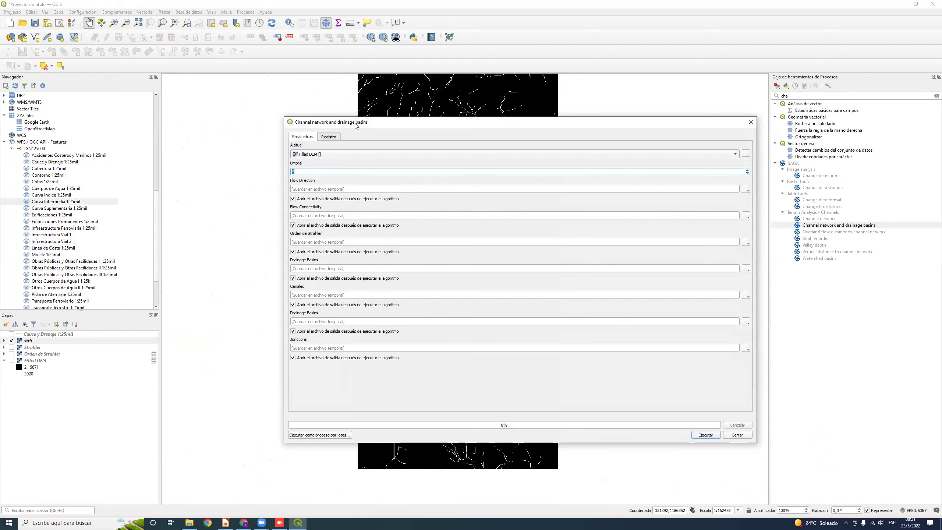
{"action": "left_click_drag", "start_coordinate": [357, 123], "coordinate": [685, 139]}
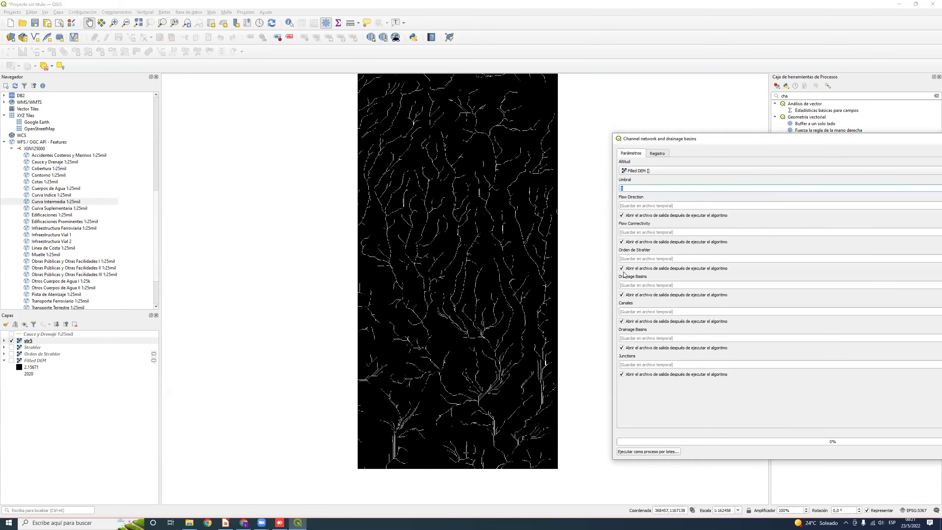
{"action": "left_click_drag", "start_coordinate": [723, 145], "coordinate": [381, 157]}
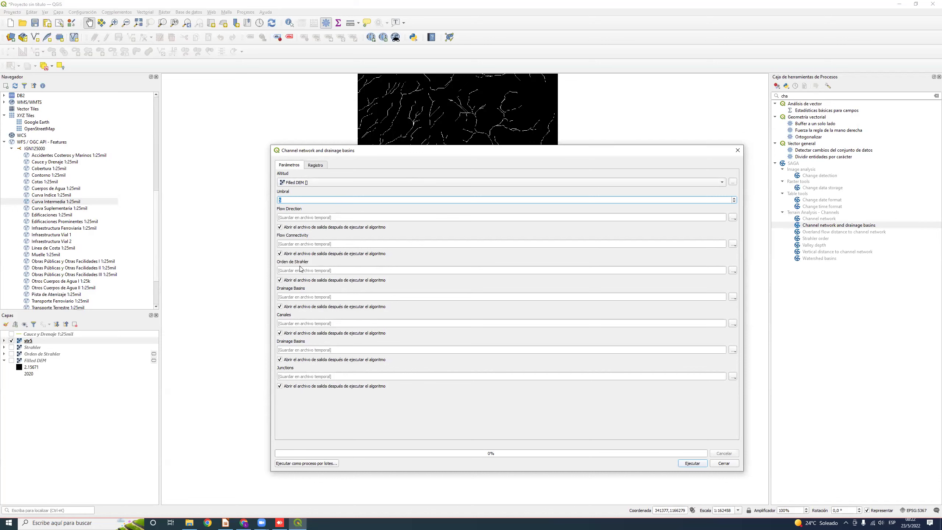
Disable loading of the Orden de Strahler output, run Channel network and drainage basins, and close the tool.
{"action": "left_click", "coordinate": [279, 280]}
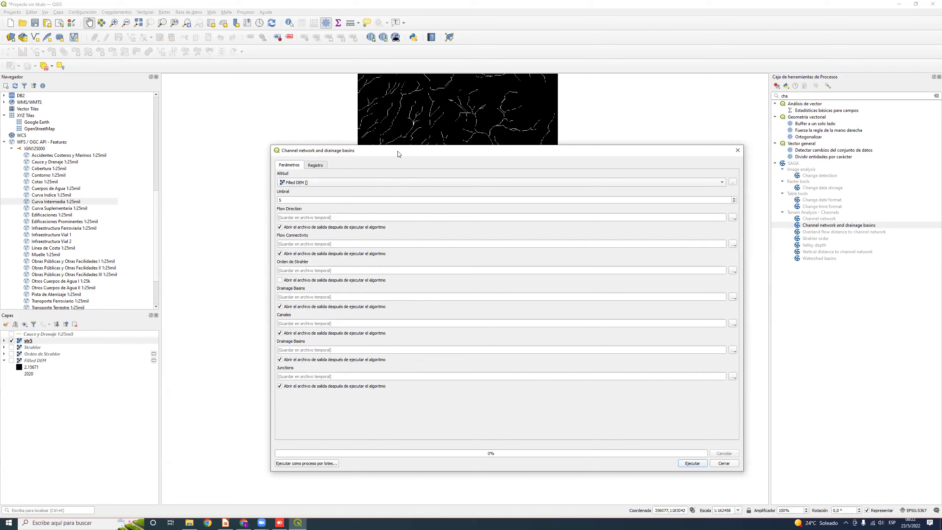
{"action": "left_click_drag", "start_coordinate": [398, 153], "coordinate": [404, 155]}
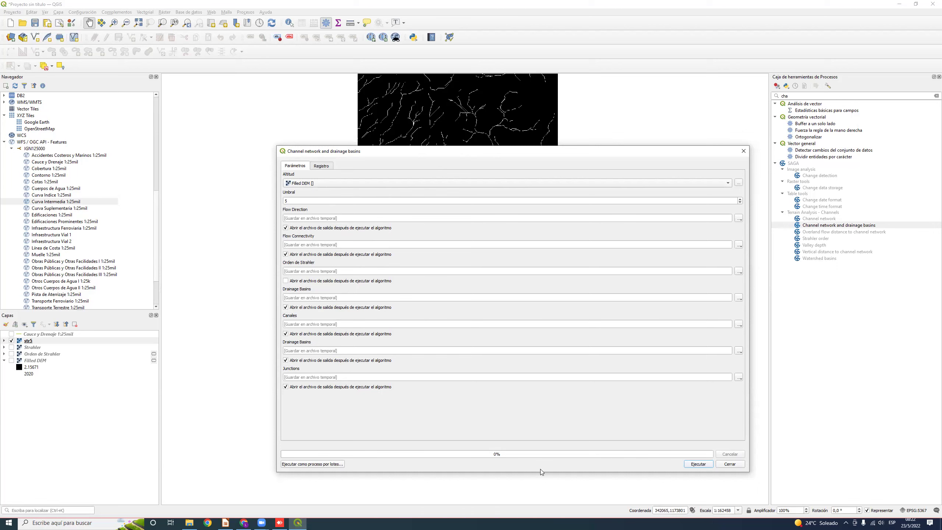
{"action": "left_click", "coordinate": [698, 464]}
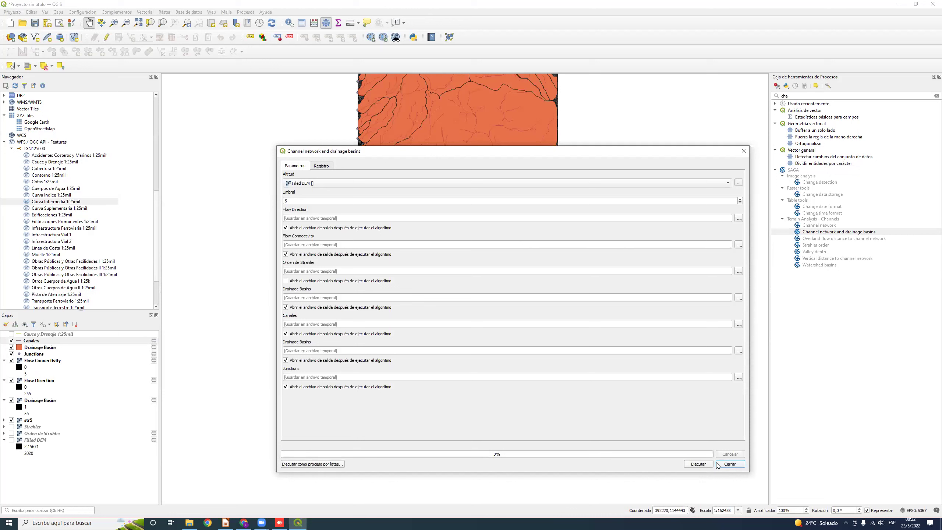
{"action": "left_click", "coordinate": [728, 464]}
{"action": "left_click", "coordinate": [353, 200]}
{"action": "left_click_drag", "start_coordinate": [354, 154], "coordinate": [508, 252]}
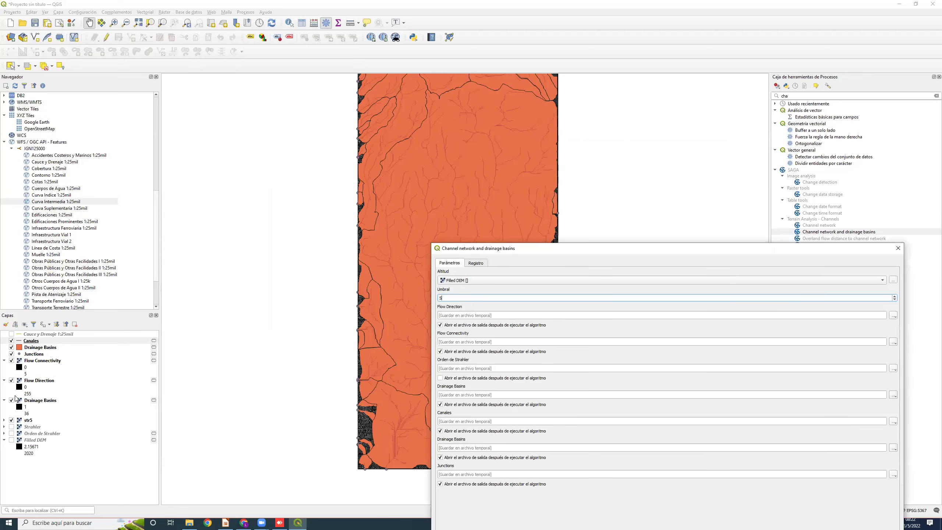
{"action": "left_click", "coordinate": [898, 248]}
Hide the new Canales, Junctions, Flow Connectivity, Flow Direction and both Drainage Basins layers.
{"action": "left_click", "coordinate": [11, 340]}
{"action": "left_click", "coordinate": [12, 347]}
{"action": "left_click", "coordinate": [12, 353]}
{"action": "left_click", "coordinate": [11, 380]}
{"action": "left_click", "coordinate": [11, 400]}
Examine the channel network of the str5 raster at different scales.
{"action": "scroll", "coordinate": [468, 335], "scroll_direction": "up", "scroll_amount": 1}
{"action": "scroll", "coordinate": [468, 335], "scroll_direction": "down", "scroll_amount": 1}
{"action": "left_click_drag", "start_coordinate": [472, 191], "coordinate": [471, 219]}
{"action": "scroll", "coordinate": [513, 382], "scroll_direction": "up", "scroll_amount": 1}
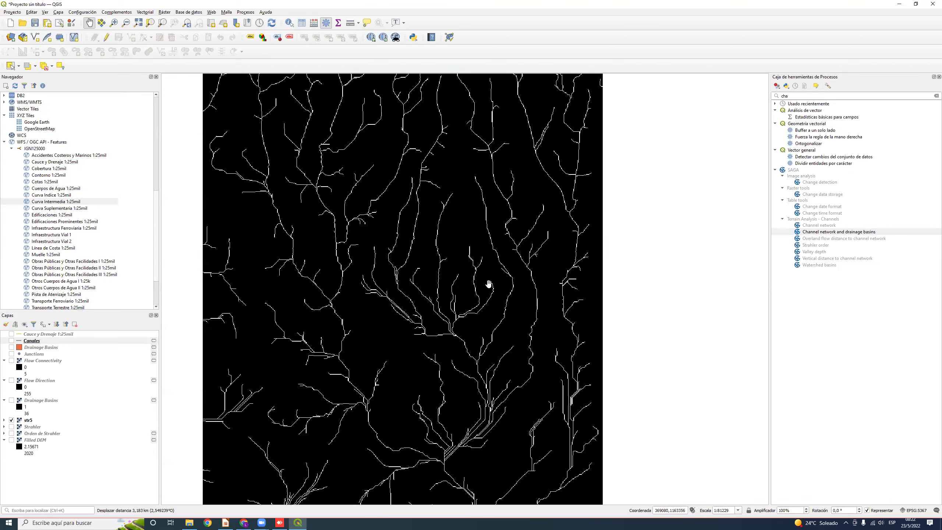
{"action": "scroll", "coordinate": [488, 283], "scroll_direction": "down", "scroll_amount": 1}
{"action": "scroll", "coordinate": [436, 379], "scroll_direction": "up", "scroll_amount": 1}
{"action": "scroll", "coordinate": [431, 411], "scroll_direction": "down", "scroll_amount": 1}
{"action": "scroll", "coordinate": [430, 411], "scroll_direction": "up", "scroll_amount": 1}
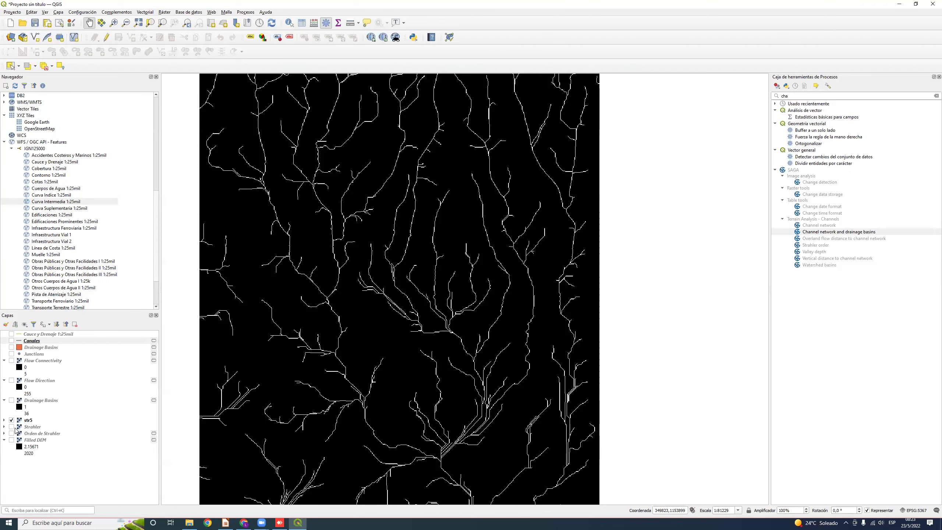
Show the Strahler raster in place of str5, toggling str5 on and off to compare the two.
{"action": "left_click", "coordinate": [12, 420]}
{"action": "left_click", "coordinate": [11, 426]}
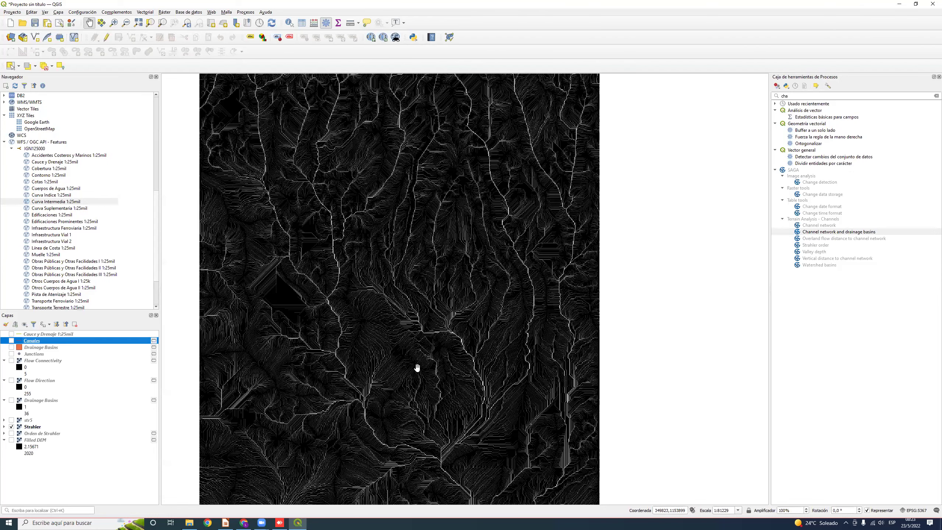
{"action": "scroll", "coordinate": [418, 369], "scroll_direction": "down", "scroll_amount": 1}
{"action": "left_click", "coordinate": [12, 420]}
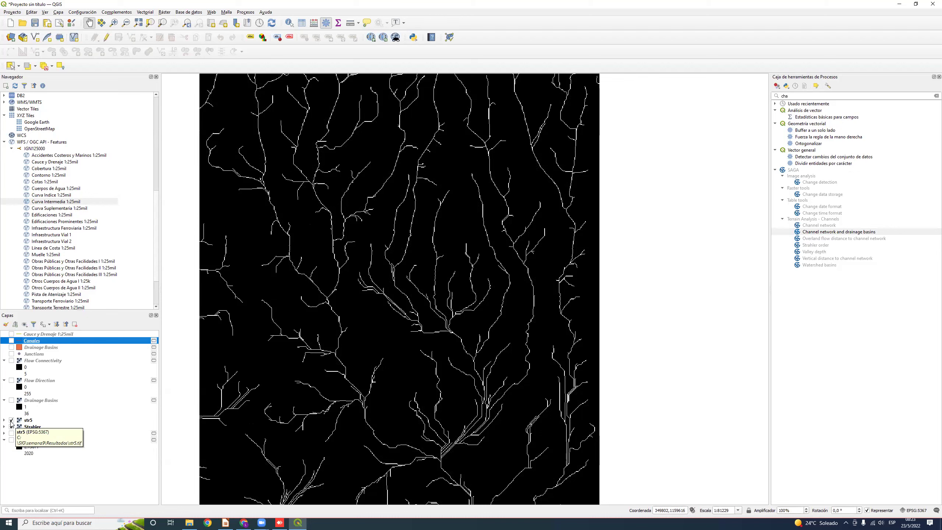
{"action": "left_click", "coordinate": [12, 421]}
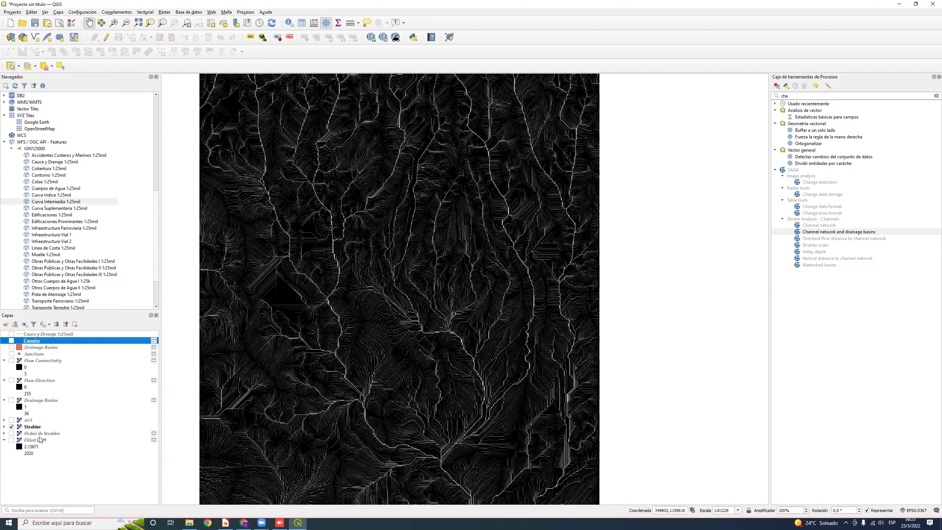
Show the Drainage Basins raster in place of the Strahler layer and inspect the extent of its basins.
{"action": "left_click", "coordinate": [11, 427]}
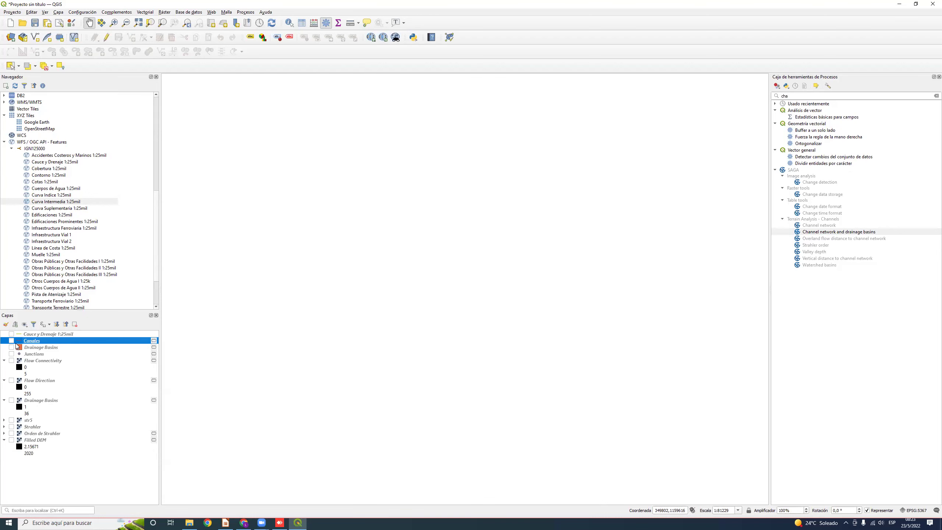
{"action": "left_click", "coordinate": [11, 400]}
{"action": "scroll", "coordinate": [365, 332], "scroll_direction": "down", "scroll_amount": 1}
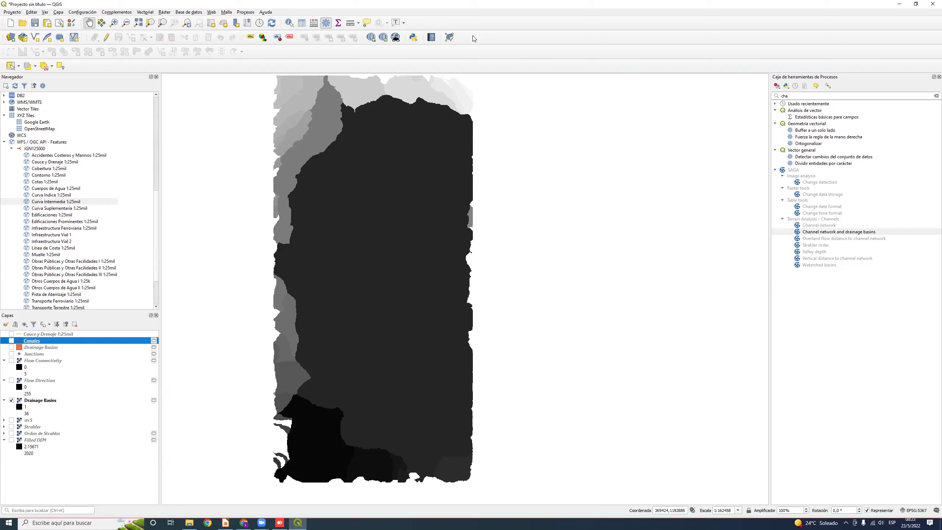
{"action": "mouse_move", "coordinate": [469, 115]}
{"action": "left_mouse_down"}
{"action": "mouse_move", "coordinate": [484, 126]}
{"action": "mouse_move", "coordinate": [507, 184]}
{"action": "mouse_move", "coordinate": [519, 413]}
{"action": "mouse_move", "coordinate": [482, 471]}
{"action": "mouse_move", "coordinate": [457, 459]}
{"action": "left_mouse_up"}
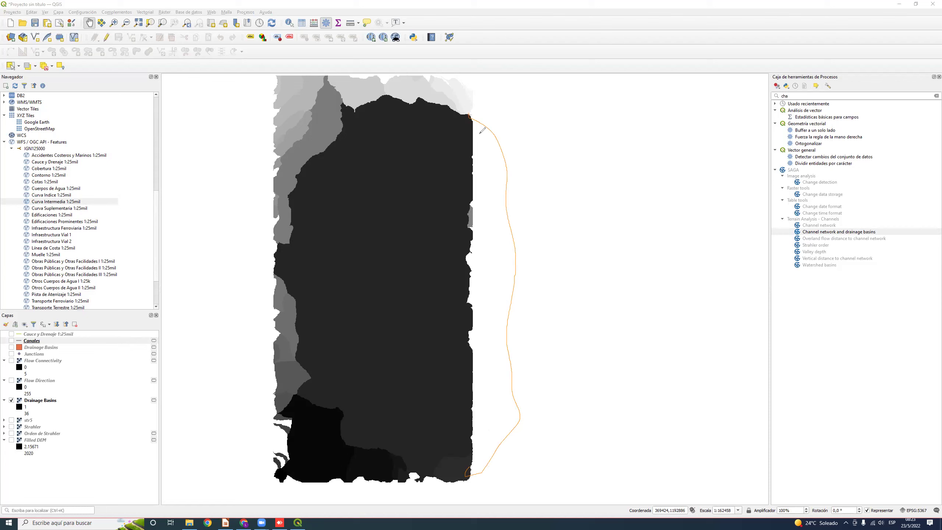
{"action": "mouse_move", "coordinate": [497, 120]}
{"action": "left_mouse_down"}
{"action": "mouse_move", "coordinate": [531, 155]}
{"action": "mouse_move", "coordinate": [534, 256]}
{"action": "mouse_move", "coordinate": [519, 425]}
{"action": "mouse_move", "coordinate": [472, 474]}
{"action": "left_mouse_up"}
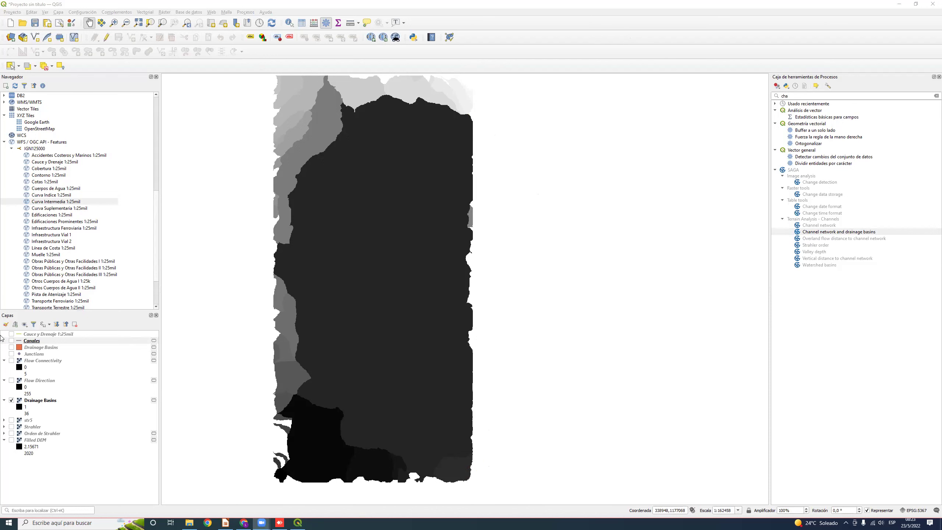
Show the Flow Direction raster in place of the Drainage Basins raster and inspect it at different scales.
{"action": "left_click", "coordinate": [12, 400]}
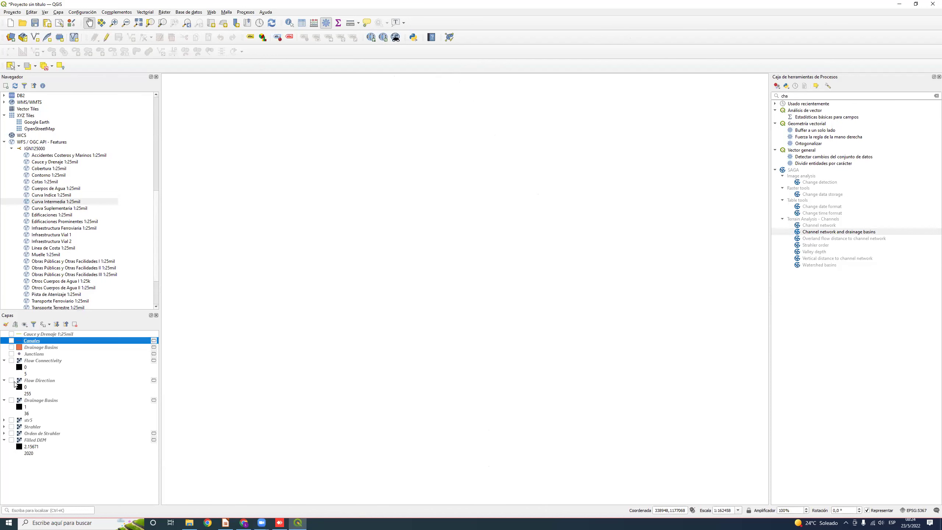
{"action": "left_click", "coordinate": [12, 381]}
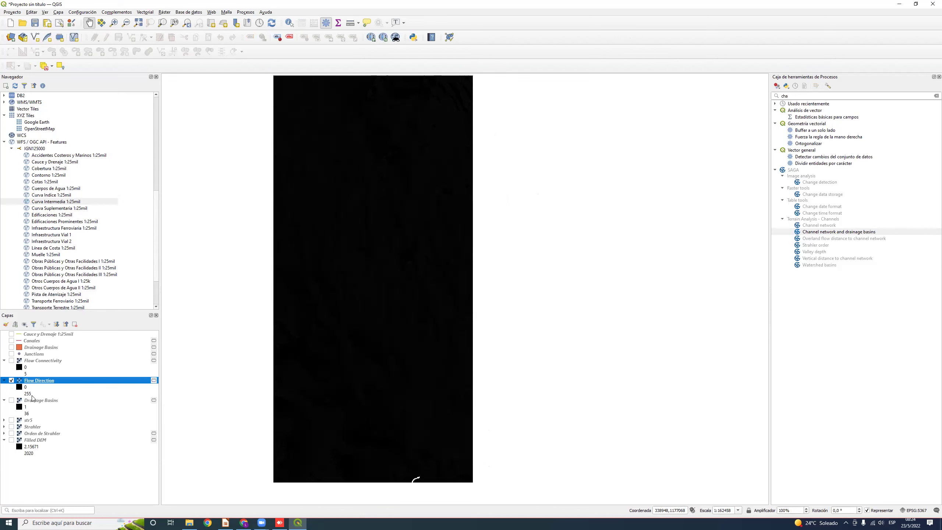
{"action": "scroll", "coordinate": [392, 288], "scroll_direction": "up", "scroll_amount": 4}
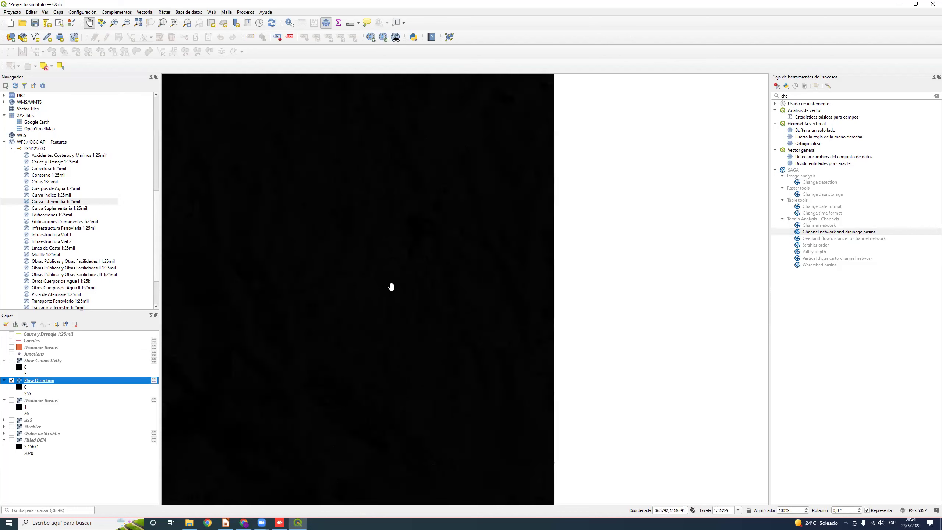
{"action": "scroll", "coordinate": [404, 320], "scroll_direction": "down", "scroll_amount": 3}
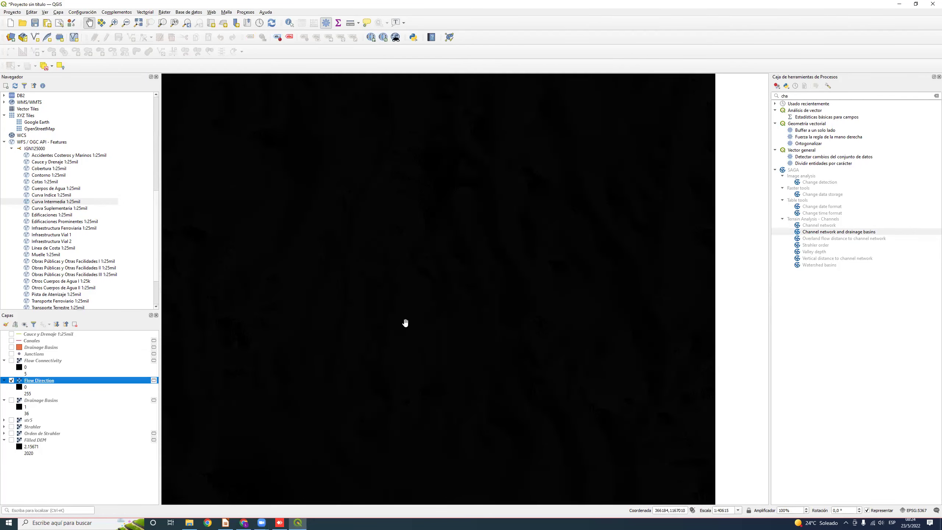
{"action": "left_click_drag", "start_coordinate": [435, 331], "coordinate": [567, 269]}
{"action": "scroll", "coordinate": [439, 230], "scroll_direction": "down", "scroll_amount": 1}
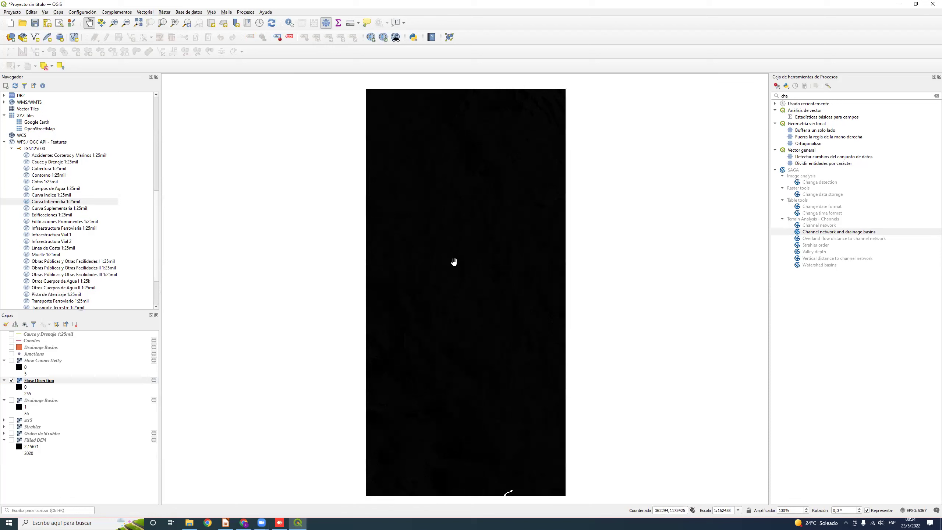
Change the Flow Direction layer's renderer to singleband pseudocolor (Pseudocolor monobanda), apply it, and close the layer properties.
{"action": "right_click", "coordinate": [59, 381]}
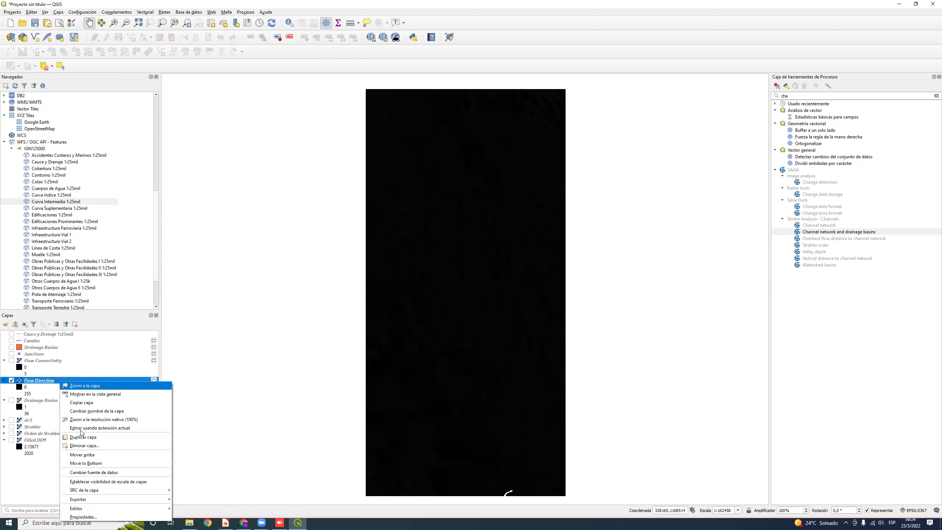
{"action": "left_click", "coordinate": [83, 517]}
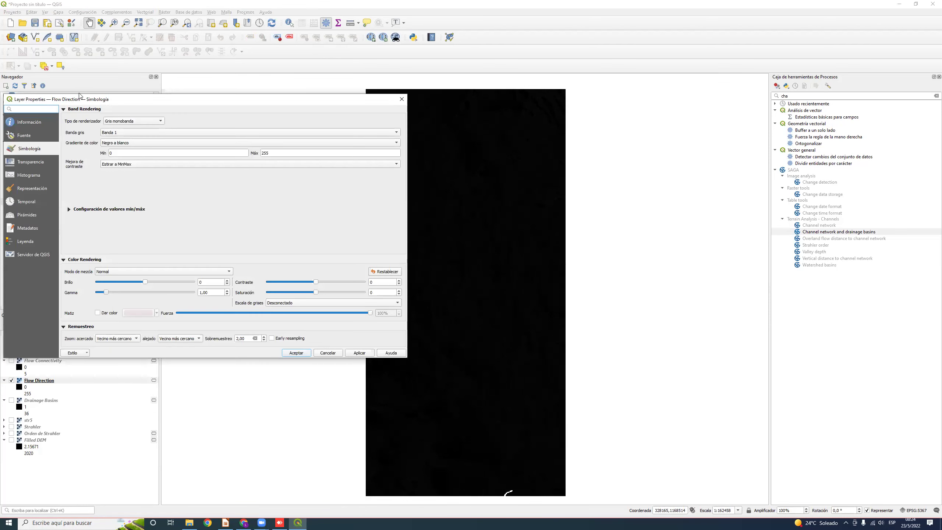
{"action": "left_click_drag", "start_coordinate": [92, 100], "coordinate": [197, 126]}
{"action": "left_click", "coordinate": [250, 148]}
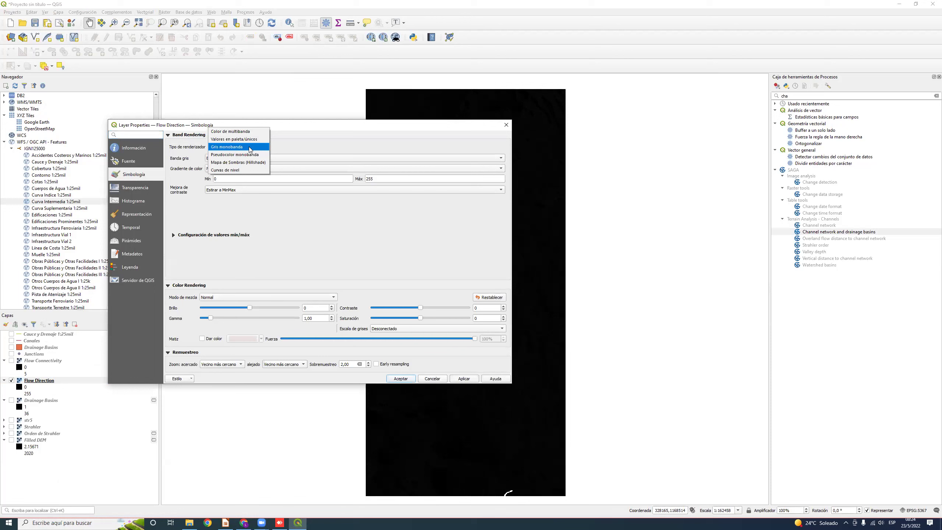
{"action": "left_click", "coordinate": [260, 155]}
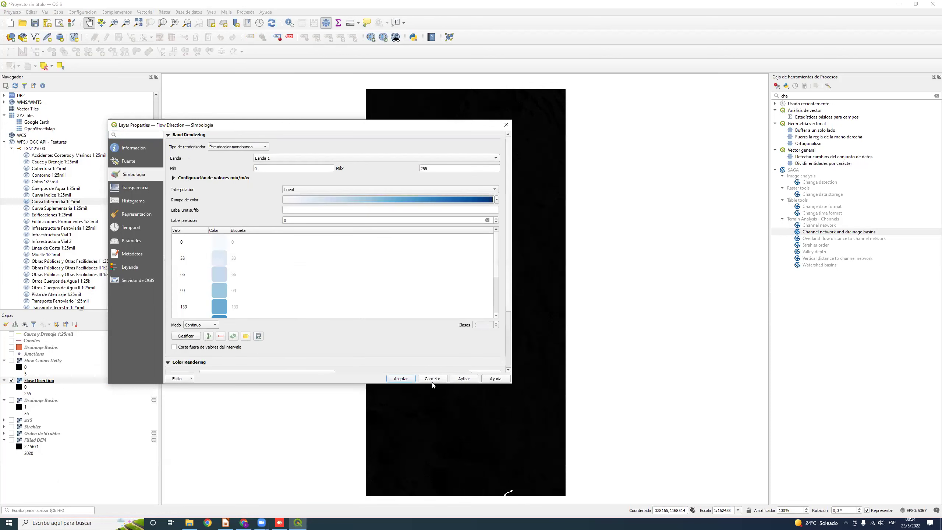
{"action": "left_click", "coordinate": [464, 379]}
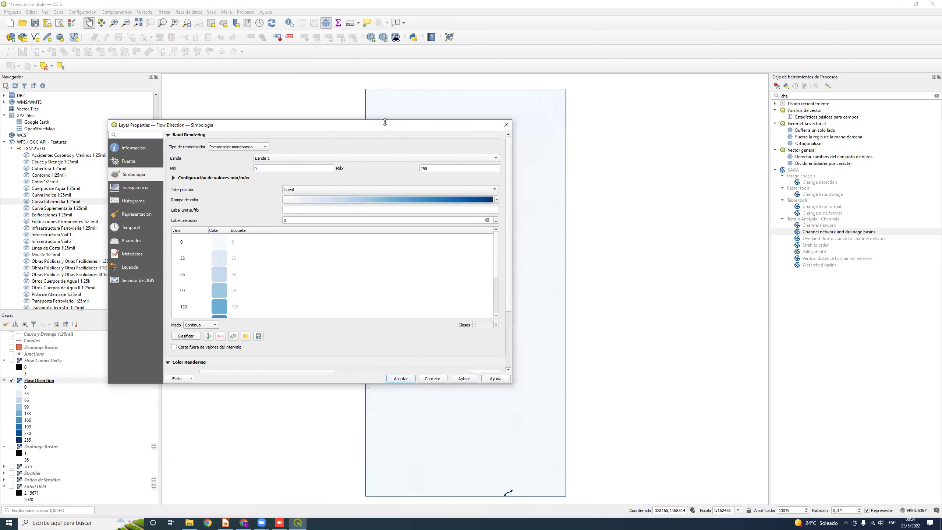
{"action": "left_click_drag", "start_coordinate": [356, 125], "coordinate": [330, 125]}
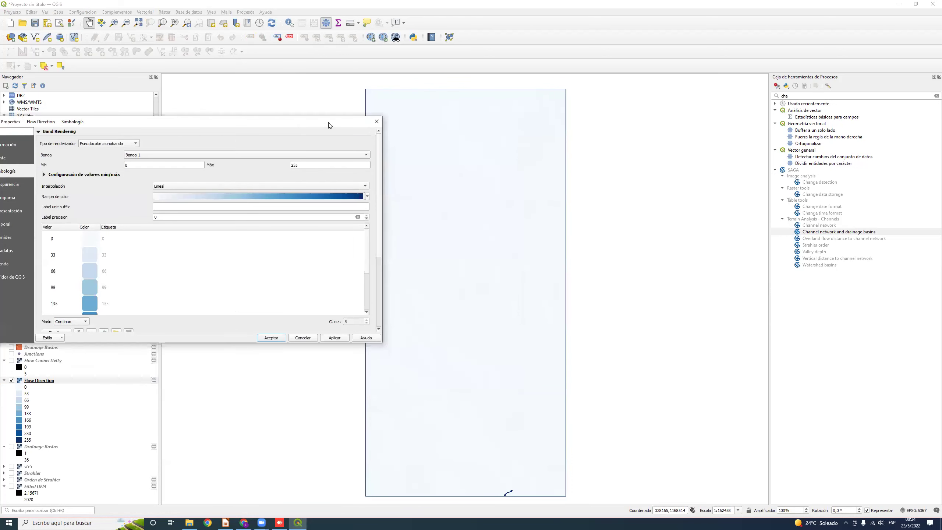
{"action": "left_click", "coordinate": [377, 122]}
Examine the border and corner of the Flow Direction raster at different scales.
{"action": "scroll", "coordinate": [371, 119], "scroll_direction": "up", "scroll_amount": 4}
{"action": "scroll", "coordinate": [313, 158], "scroll_direction": "down", "scroll_amount": 1}
{"action": "right_click", "coordinate": [56, 379]}
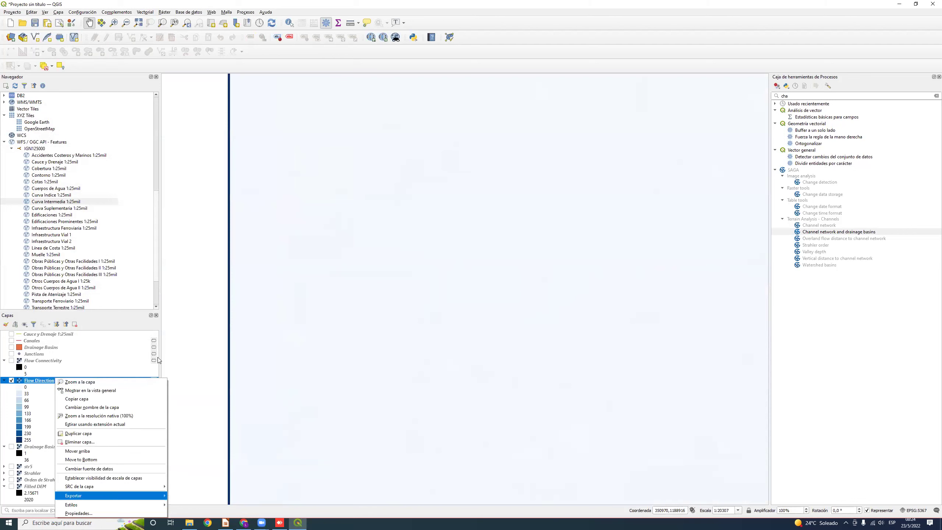
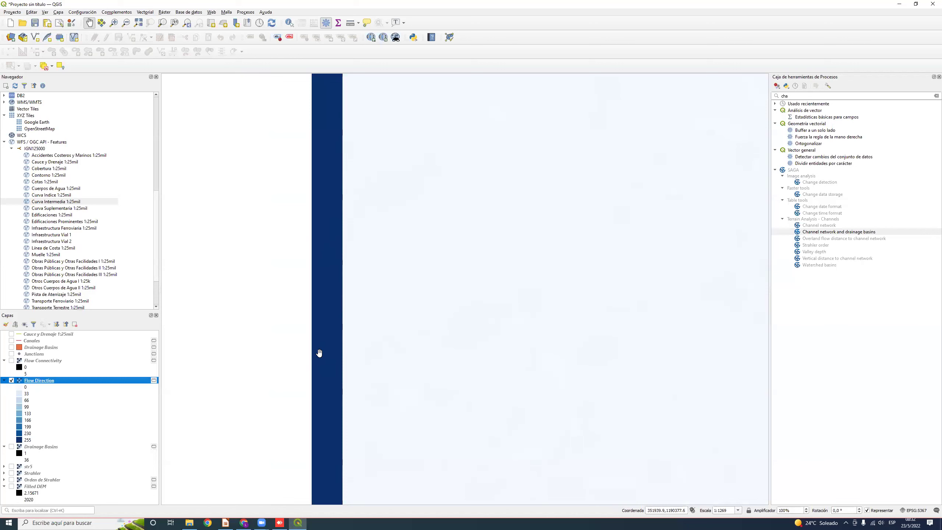
{"action": "left_click", "coordinate": [42, 440]}
{"action": "scroll", "coordinate": [286, 381], "scroll_direction": "down", "scroll_amount": 3}
{"action": "left_click_drag", "start_coordinate": [293, 193], "coordinate": [337, 225]}
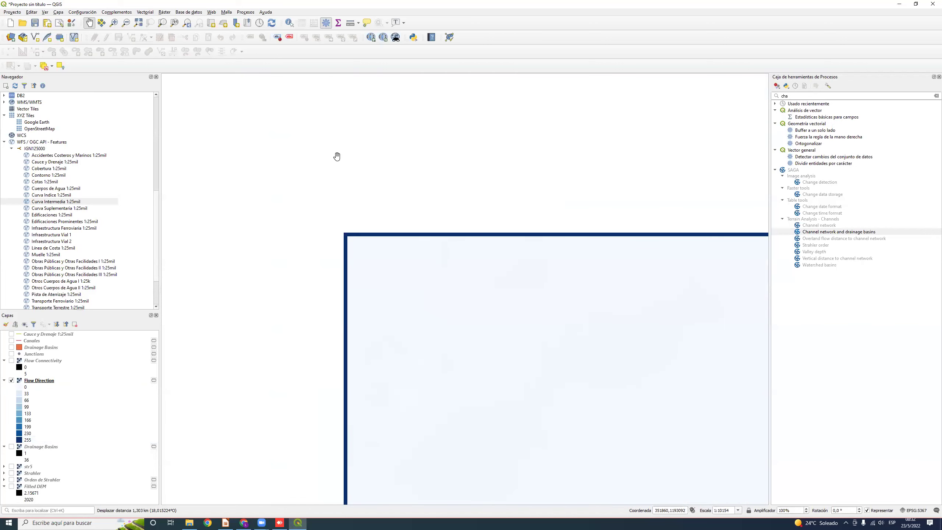
Hide Flow Direction, collapse its legend, and show the Flow Connectivity raster to inspect its full extent.
{"action": "left_click", "coordinate": [11, 380]}
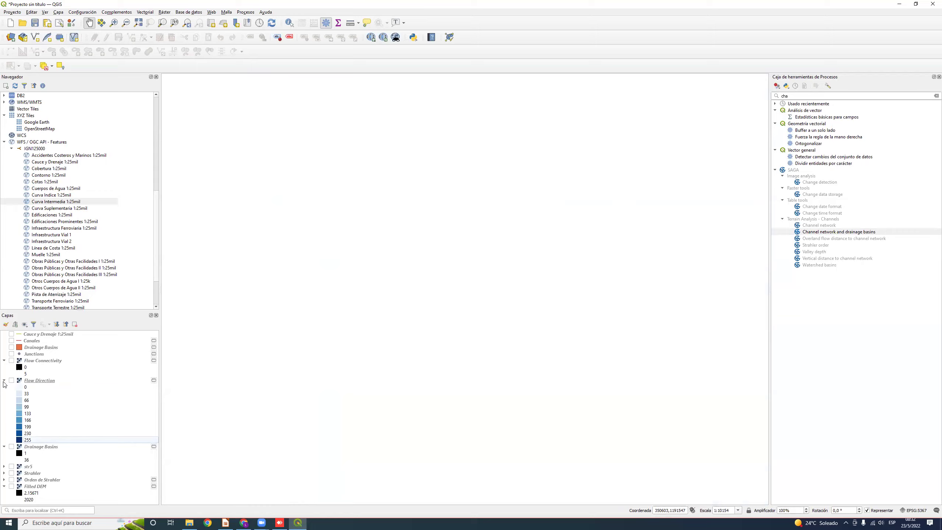
{"action": "left_click", "coordinate": [4, 381]}
{"action": "left_click", "coordinate": [12, 360]}
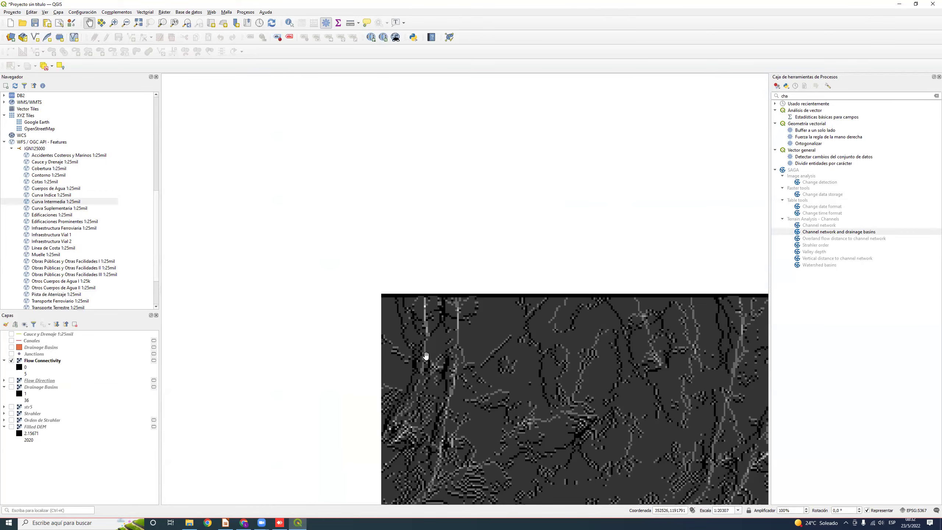
{"action": "scroll", "coordinate": [426, 357], "scroll_direction": "down", "scroll_amount": 2}
{"action": "left_click_drag", "start_coordinate": [526, 482], "coordinate": [426, 390]}
{"action": "left_click_drag", "start_coordinate": [359, 271], "coordinate": [418, 357]}
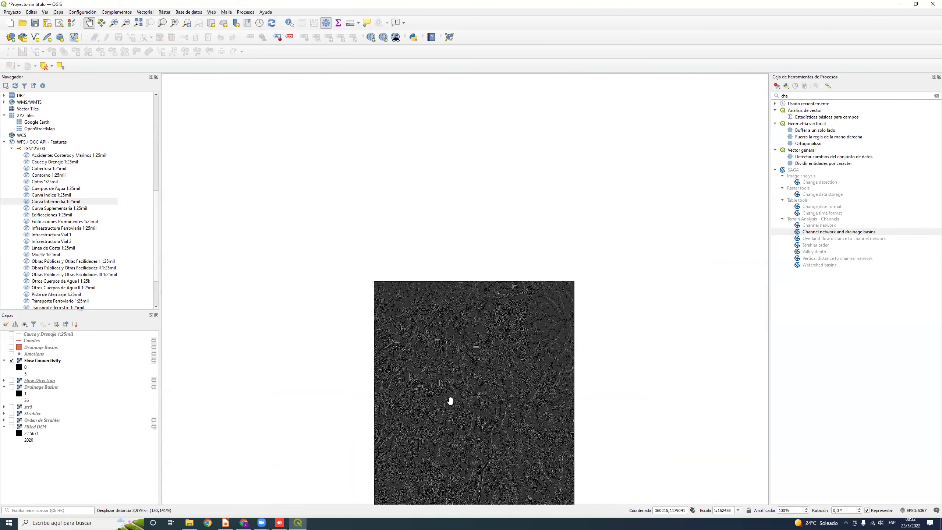
Show the Junctions point layer in place of Flow Connectivity and inspect the points at different scales.
{"action": "left_click", "coordinate": [12, 361]}
{"action": "left_click", "coordinate": [11, 354]}
{"action": "scroll", "coordinate": [361, 340], "scroll_direction": "down", "scroll_amount": 1}
{"action": "scroll", "coordinate": [361, 340], "scroll_direction": "down", "scroll_amount": 1}
{"action": "left_click_drag", "start_coordinate": [418, 417], "coordinate": [417, 336]}
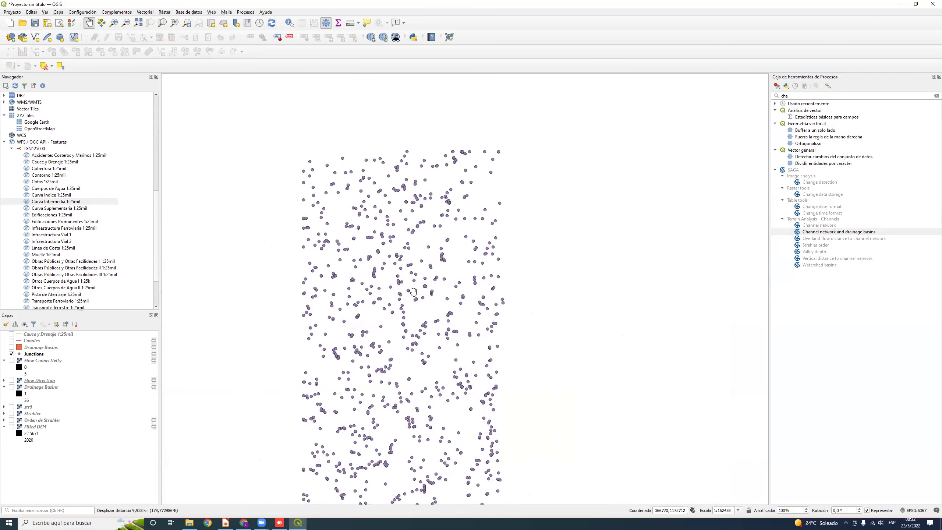
{"action": "scroll", "coordinate": [449, 386], "scroll_direction": "down", "scroll_amount": 1}
{"action": "scroll", "coordinate": [448, 386], "scroll_direction": "up", "scroll_amount": 4}
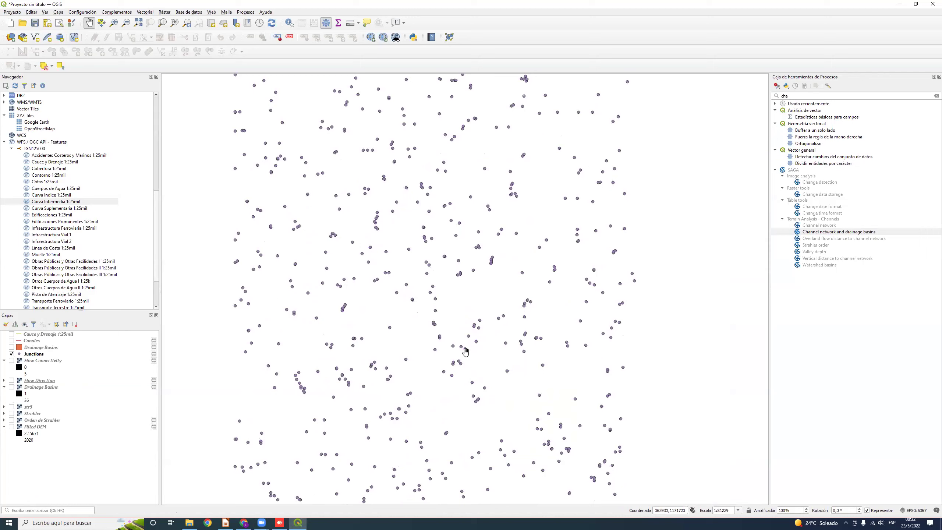
{"action": "scroll", "coordinate": [422, 341], "scroll_direction": "down", "scroll_amount": 4}
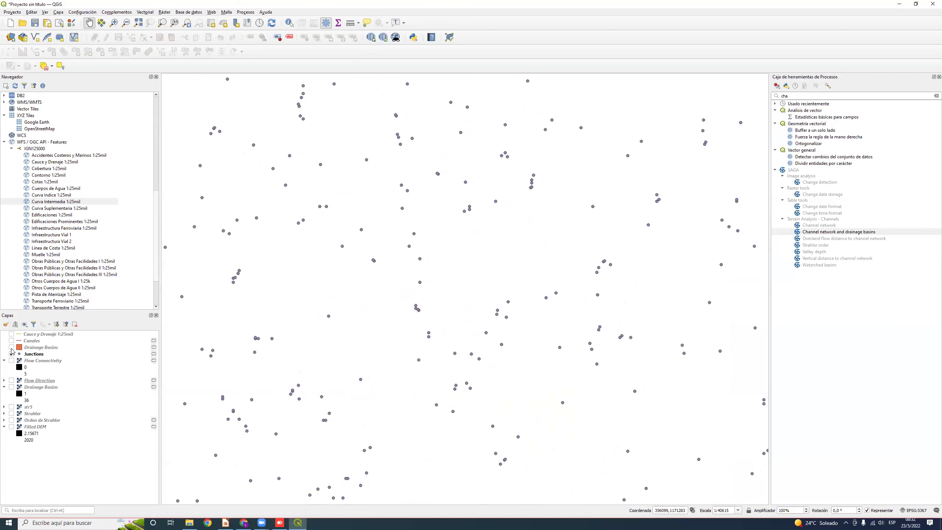
Show the Drainage Basins polygon layer over the junctions and bring its full extent into view.
{"action": "left_click", "coordinate": [11, 347]}
{"action": "left_click_drag", "start_coordinate": [295, 378], "coordinate": [314, 345]}
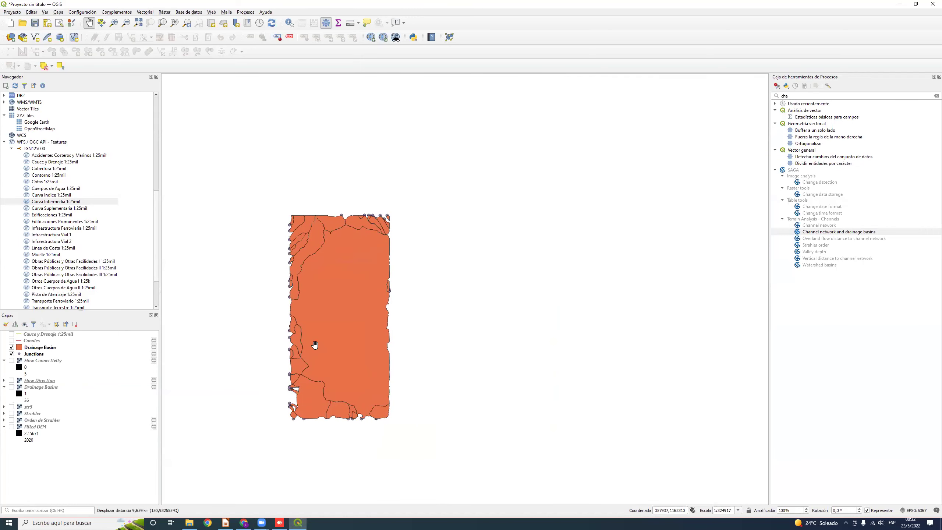
{"action": "scroll", "coordinate": [302, 352], "scroll_direction": "up", "scroll_amount": 1}
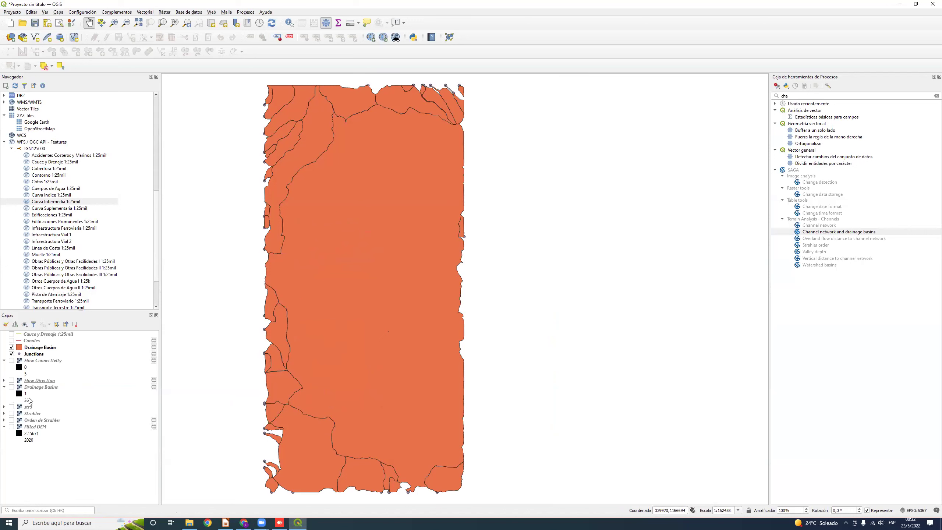
Show the Drainage Basins raster and toggle the basin polygons to compare the two, leaving the polygons hidden.
{"action": "left_click", "coordinate": [12, 387]}
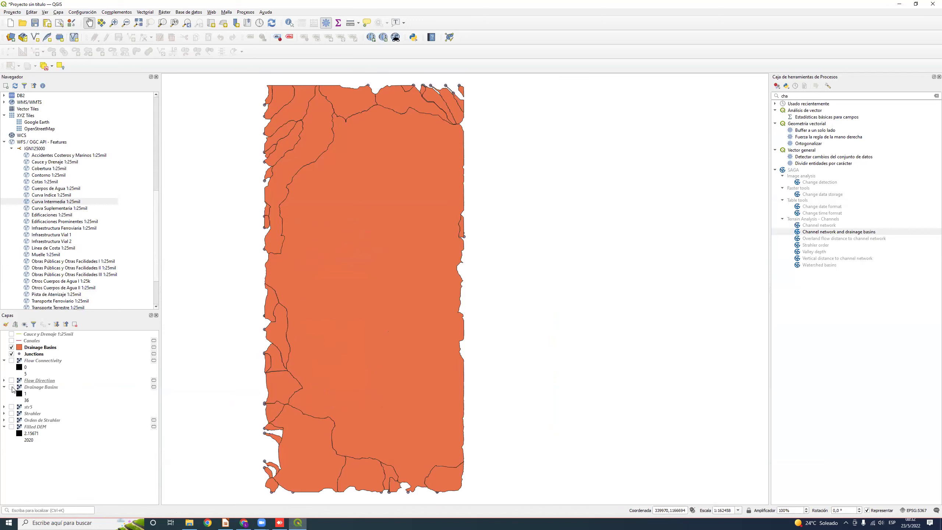
{"action": "left_click", "coordinate": [11, 347]}
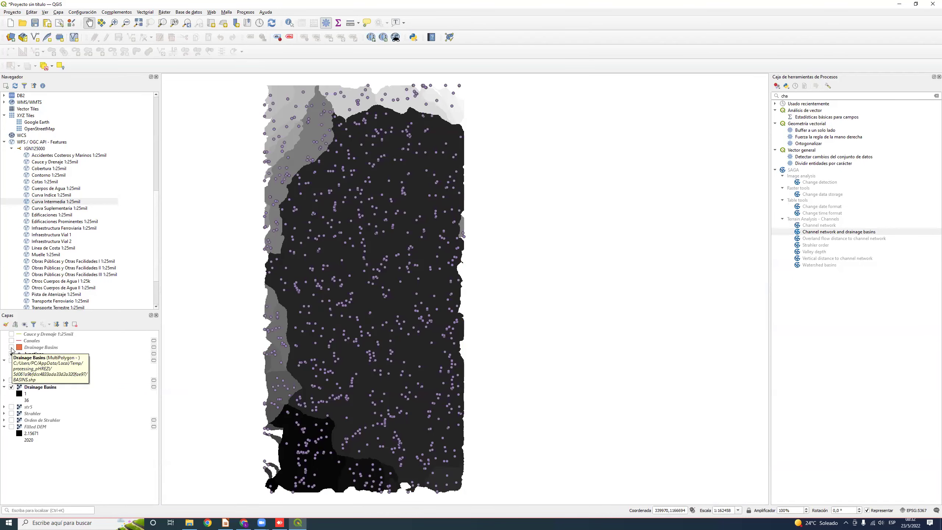
{"action": "left_click", "coordinate": [11, 347]}
{"action": "left_click", "coordinate": [12, 347]}
Show the Canales line layer together with the junctions and the Drainage Basins raster.
{"action": "left_click", "coordinate": [11, 340]}
{"action": "scroll", "coordinate": [384, 358], "scroll_direction": "up", "scroll_amount": 1}
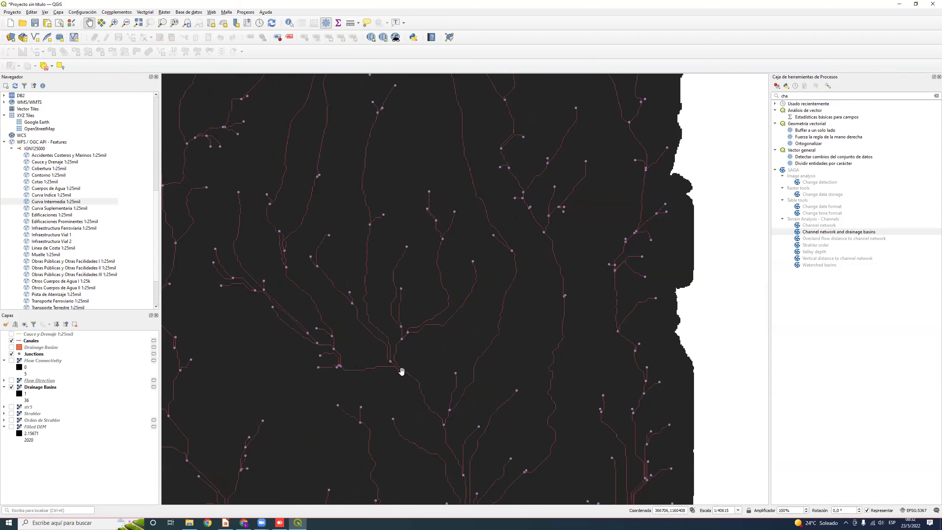
{"action": "scroll", "coordinate": [325, 358], "scroll_direction": "up", "scroll_amount": 2}
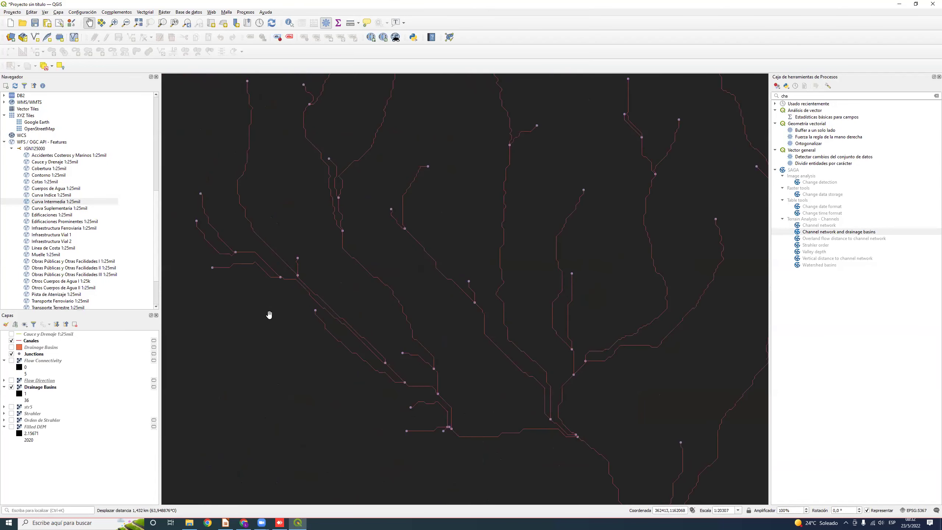
Examine how the channels, junctions and drainage basins relate across the area at different scales.
{"action": "scroll", "coordinate": [269, 273], "scroll_direction": "down", "scroll_amount": 1}
{"action": "scroll", "coordinate": [316, 274], "scroll_direction": "up", "scroll_amount": 1}
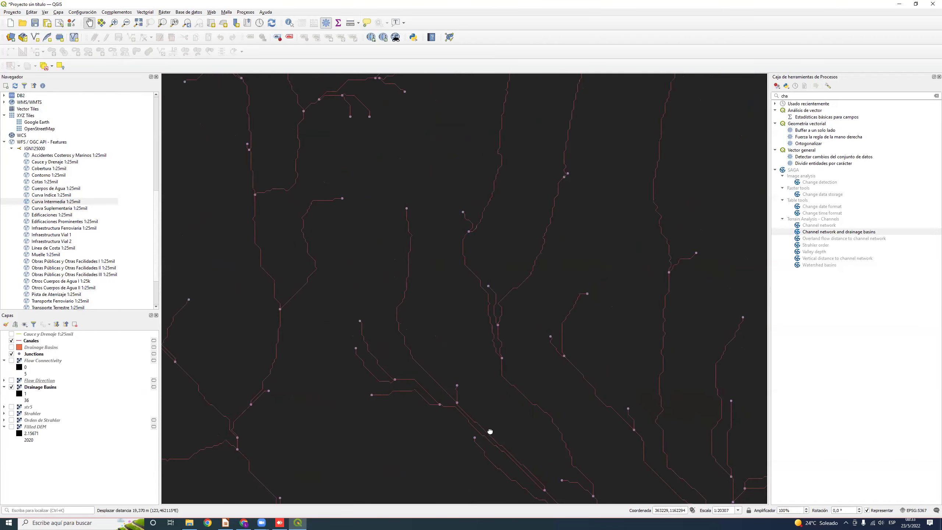
{"action": "scroll", "coordinate": [521, 411], "scroll_direction": "down", "scroll_amount": 1}
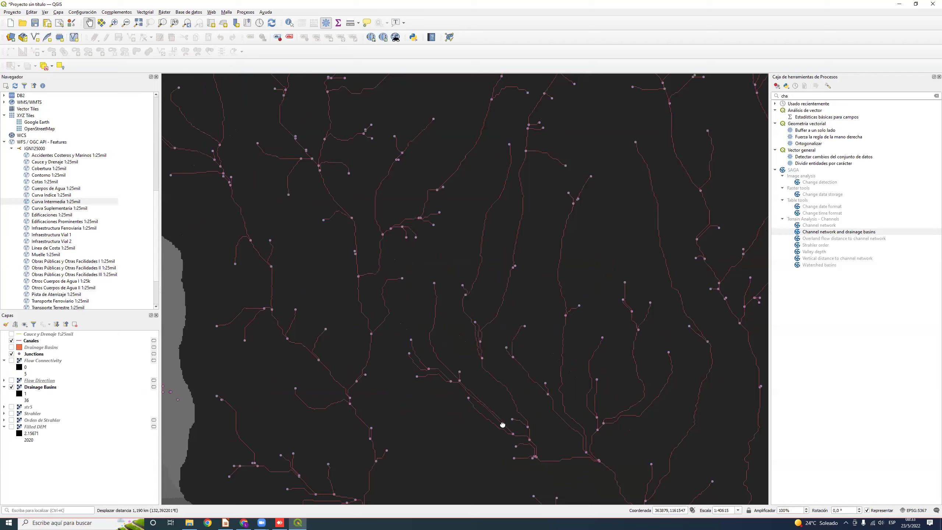
{"action": "left_click_drag", "start_coordinate": [481, 402], "coordinate": [471, 394]}
{"action": "scroll", "coordinate": [451, 384], "scroll_direction": "down", "scroll_amount": 1}
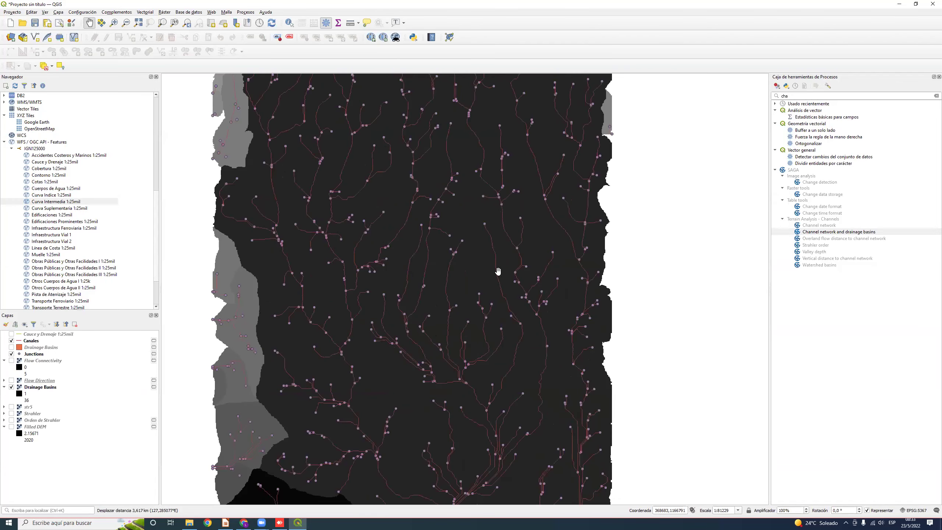
{"action": "scroll", "coordinate": [498, 272], "scroll_direction": "down", "scroll_amount": 1}
{"action": "scroll", "coordinate": [430, 255], "scroll_direction": "up", "scroll_amount": 1}
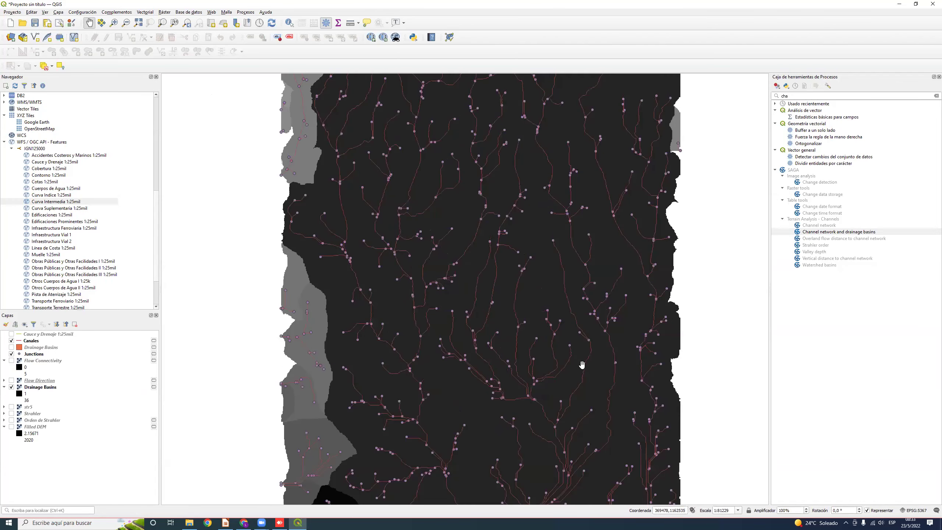
{"action": "left_click_drag", "start_coordinate": [568, 387], "coordinate": [492, 282]}
{"action": "scroll", "coordinate": [480, 394], "scroll_direction": "up", "scroll_amount": 1}
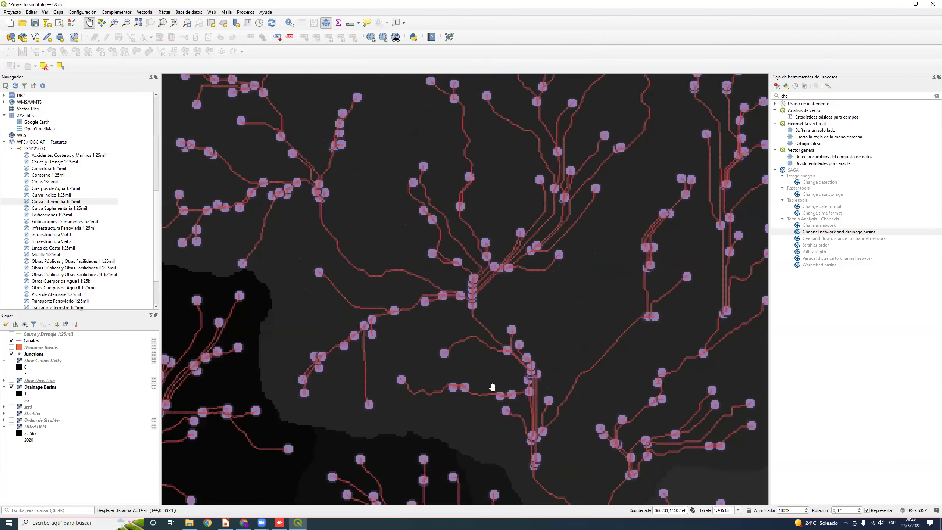
Hide the Junctions and Canales layers so that only the Drainage Basins raster is displayed at full extent.
{"action": "scroll", "coordinate": [533, 293], "scroll_direction": "down", "scroll_amount": 1}
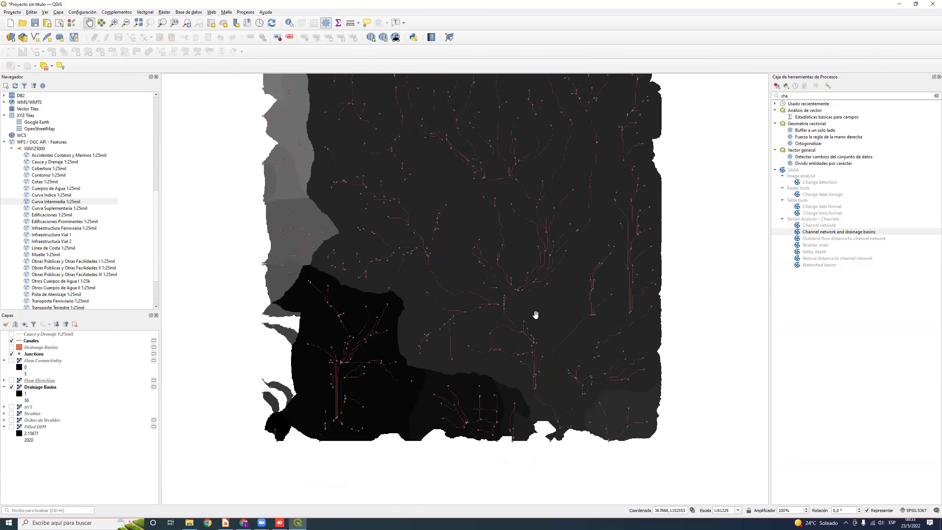
{"action": "scroll", "coordinate": [536, 314], "scroll_direction": "down", "scroll_amount": 1}
{"action": "left_click_drag", "start_coordinate": [520, 300], "coordinate": [493, 378]}
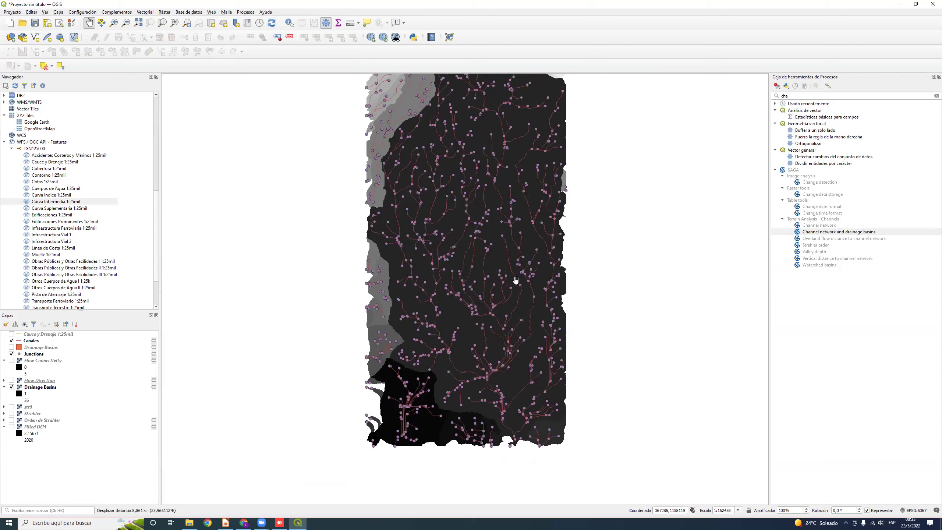
{"action": "left_click_drag", "start_coordinate": [515, 279], "coordinate": [512, 334]}
{"action": "left_click_drag", "start_coordinate": [510, 422], "coordinate": [508, 421]}
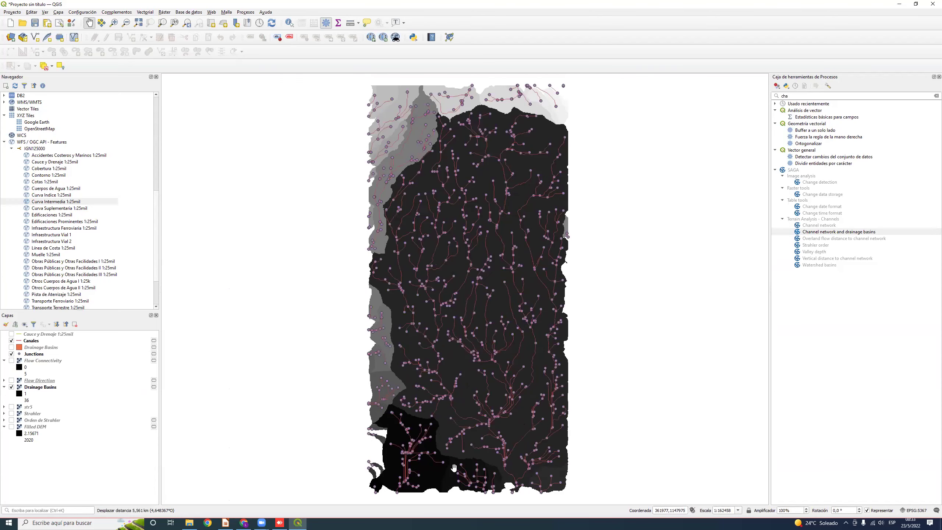
{"action": "left_click", "coordinate": [11, 354]}
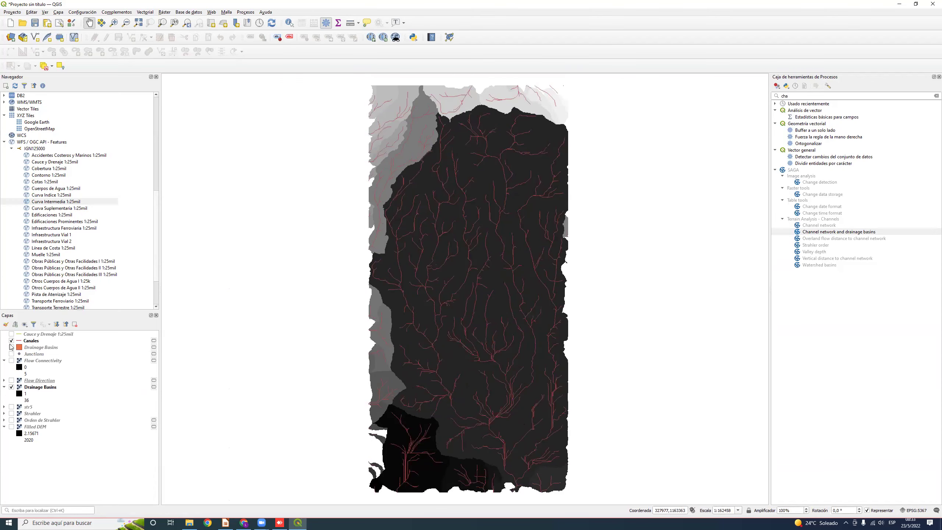
{"action": "left_click", "coordinate": [11, 341]}
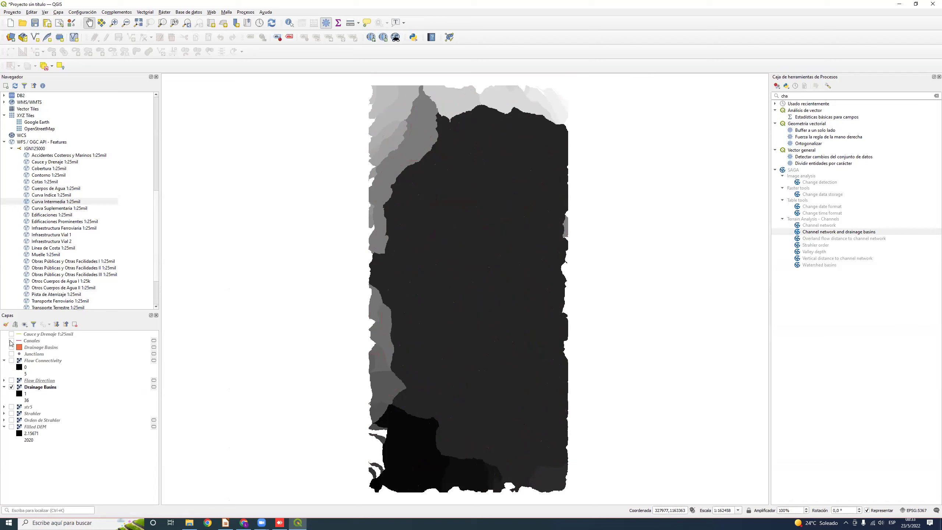
{"action": "left_click", "coordinate": [51, 348]}
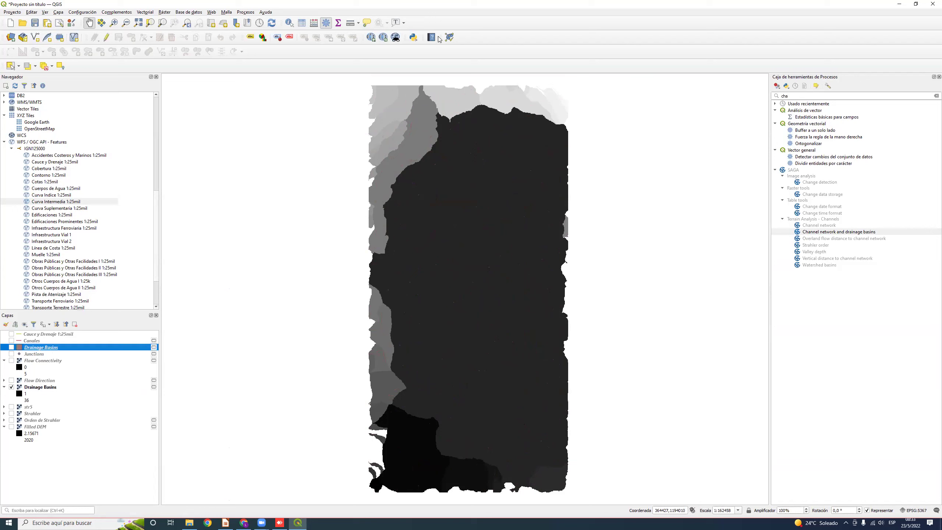
{"action": "mouse_move", "coordinate": [496, 252]}
{"action": "left_mouse_down"}
{"action": "mouse_move", "coordinate": [541, 312]}
{"action": "mouse_move", "coordinate": [545, 358]}
{"action": "left_mouse_up"}
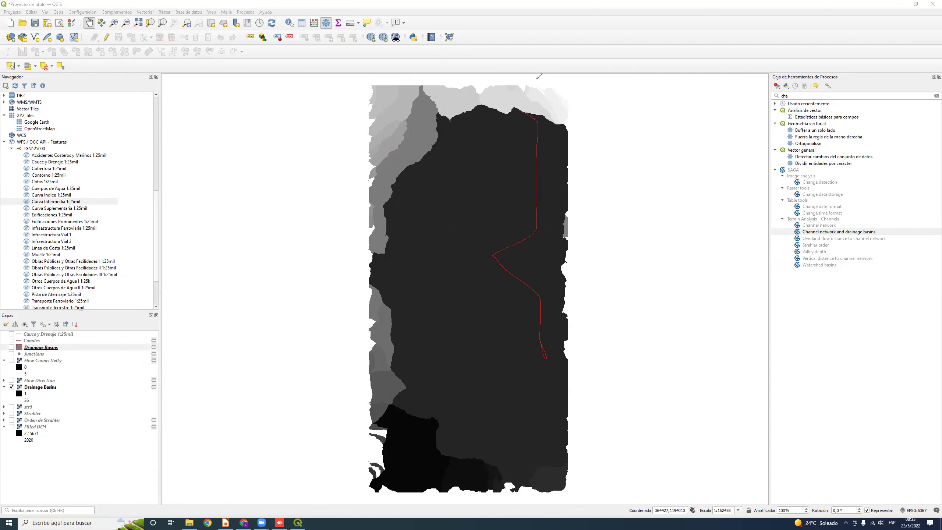
{"action": "mouse_move", "coordinate": [521, 111]}
{"action": "left_mouse_down"}
{"action": "mouse_move", "coordinate": [535, 194]}
{"action": "mouse_move", "coordinate": [536, 385]}
{"action": "left_mouse_up"}
{"action": "left_click_drag", "start_coordinate": [452, 457], "coordinate": [449, 459]}
Clear the search text in the processing toolbox.
{"action": "double_click", "coordinate": [808, 95]}
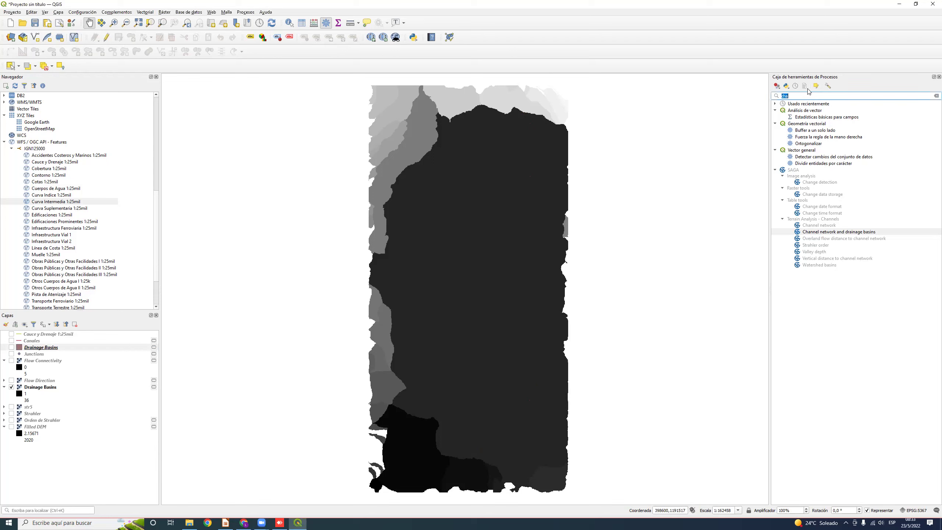
{"action": "key", "text": "BackSpace"}
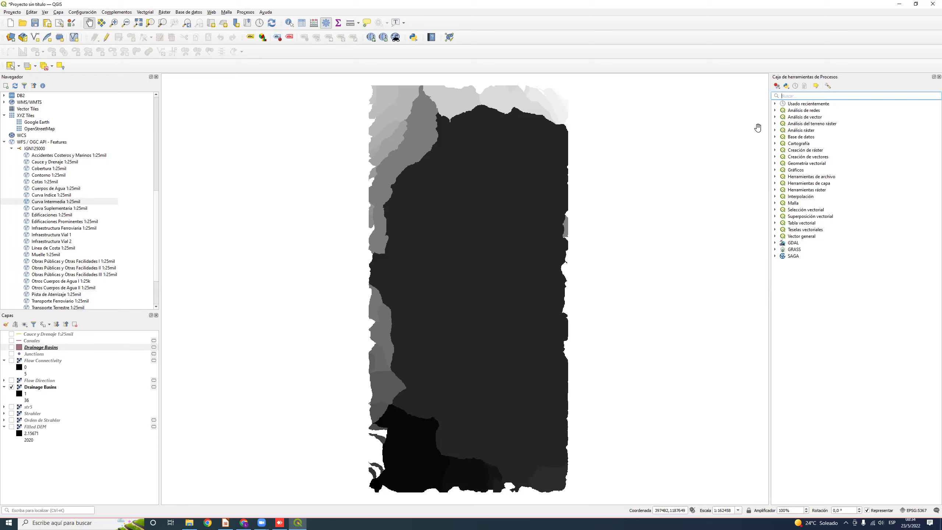
Try to search for "ups" with the processing toolbox restricted to algorithms that edit features in place.
{"action": "left_click", "coordinate": [815, 85]}
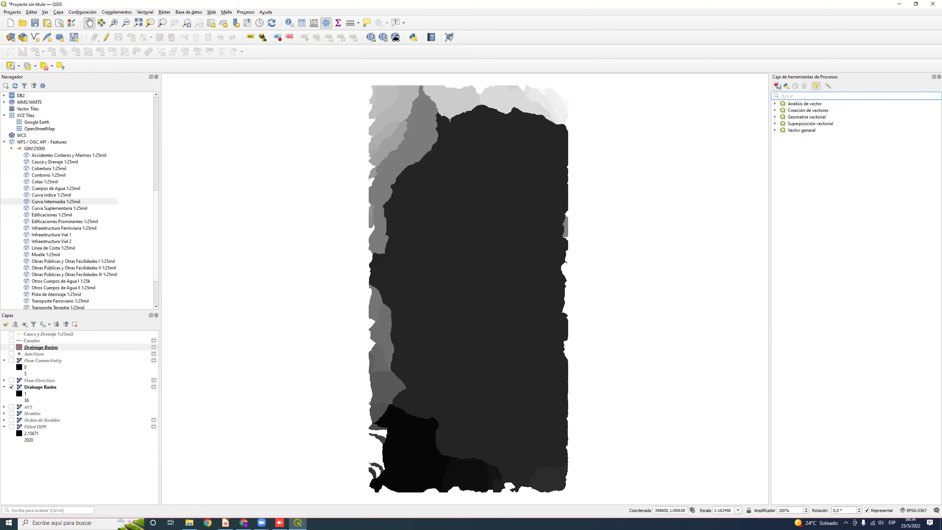
{"action": "left_click", "coordinate": [786, 85]}
{"action": "left_click", "coordinate": [881, 80]}
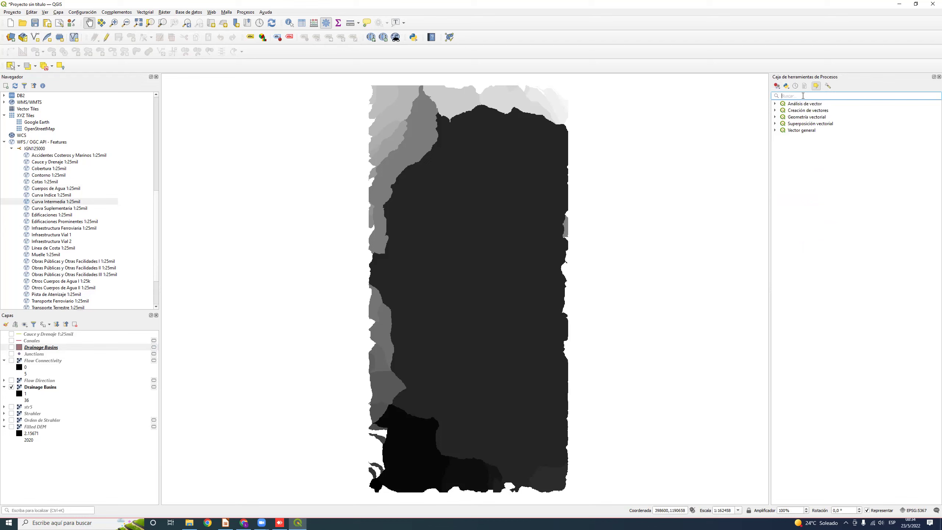
{"action": "left_click", "coordinate": [776, 86]}
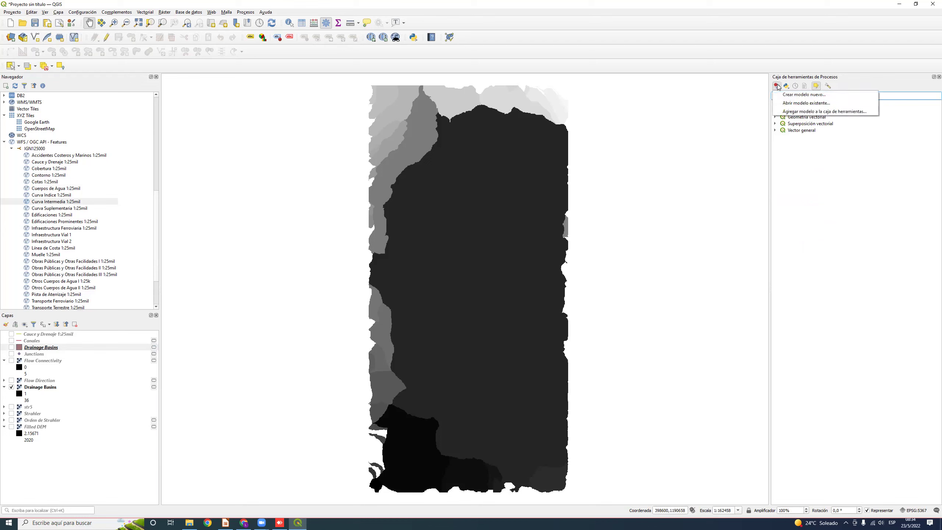
{"action": "left_click", "coordinate": [827, 154]}
{"action": "left_click", "coordinate": [788, 93]}
{"action": "type", "text": "up"}
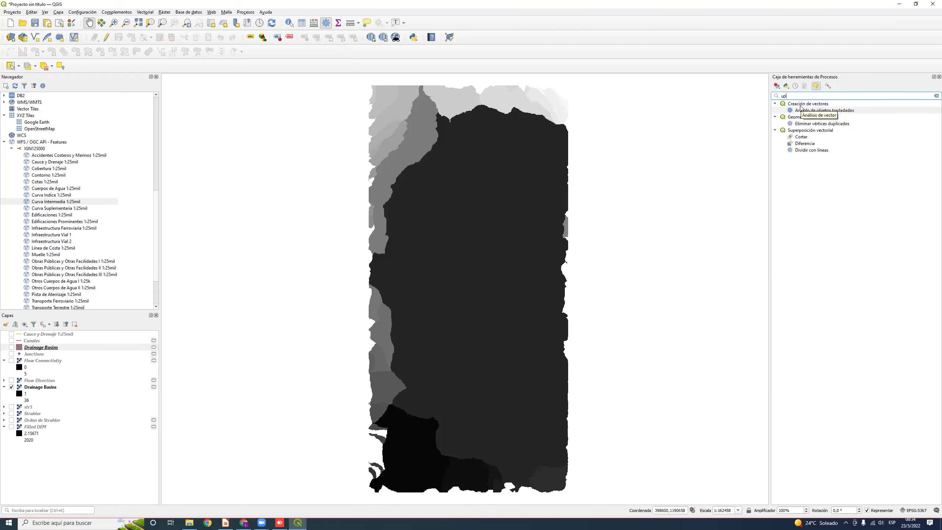
{"action": "type", "text": "s"}
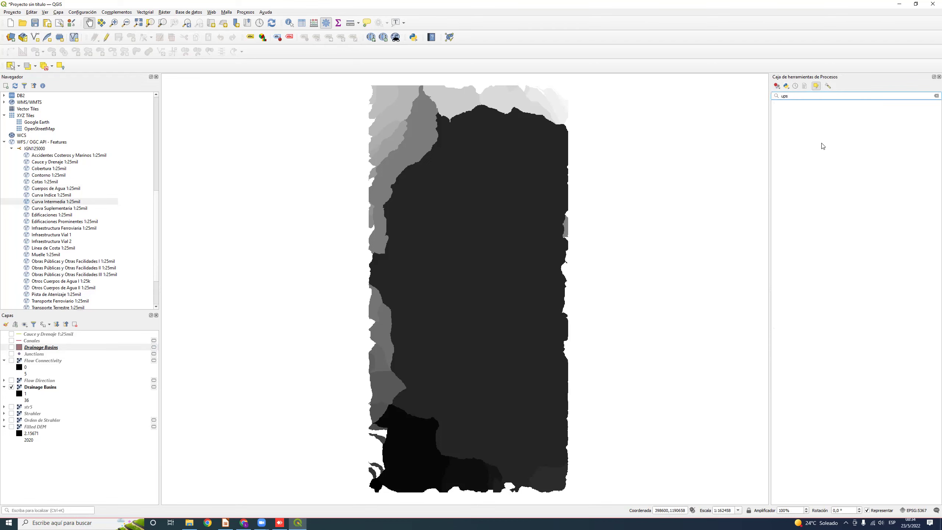
{"action": "key", "text": "BackSpace"}
{"action": "key", "text": "BackSpace"}
{"action": "key", "text": "BackSpace"}
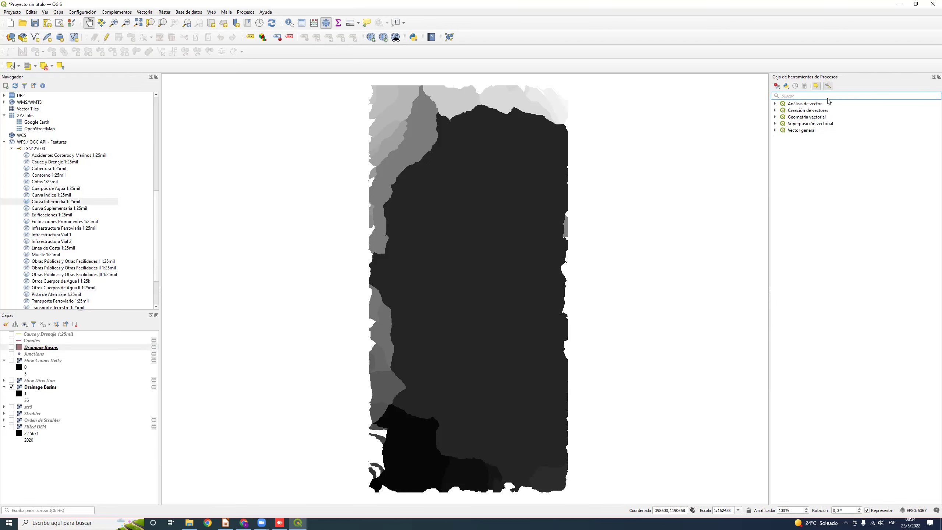
Look through the processing history and view the parameters of the logged gdal:slope run on MDE2.tif.
{"action": "left_click", "coordinate": [828, 86]}
{"action": "left_click", "coordinate": [658, 130]}
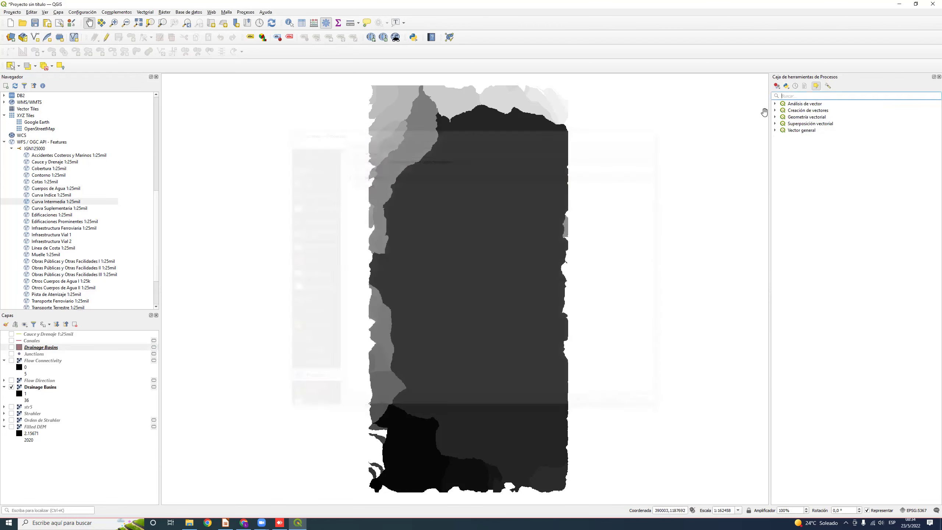
{"action": "left_click", "coordinate": [804, 86]}
{"action": "left_click", "coordinate": [795, 87]}
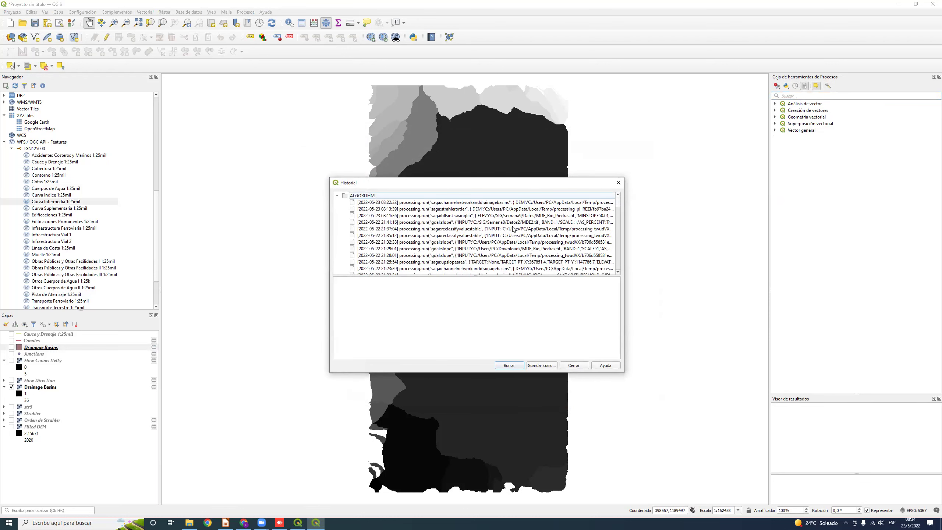
{"action": "left_click", "coordinate": [464, 228]}
{"action": "left_click", "coordinate": [462, 223]}
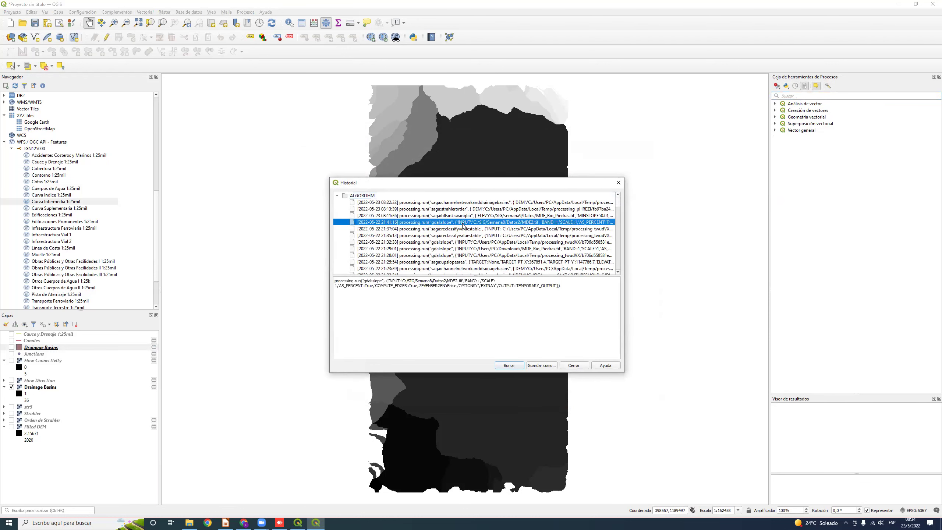
{"action": "double_click", "coordinate": [462, 223]}
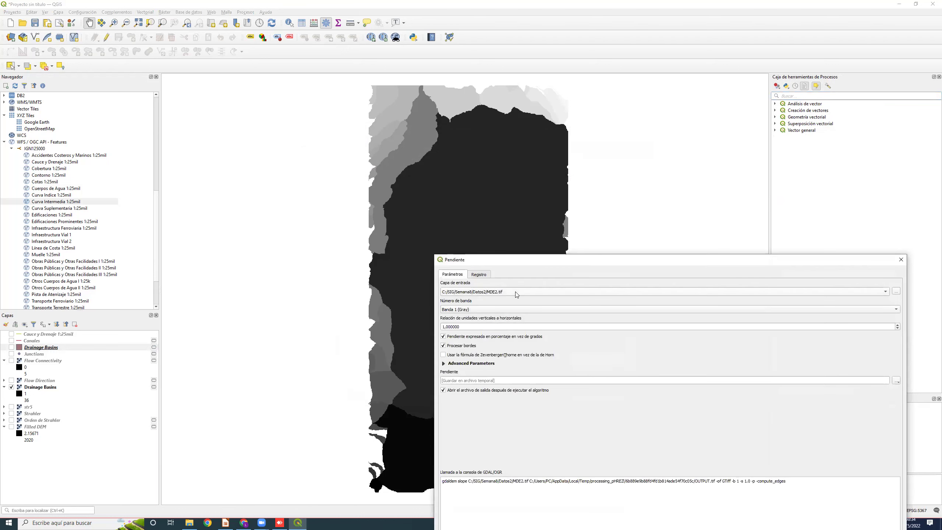
{"action": "left_click", "coordinate": [900, 260]}
{"action": "left_click", "coordinate": [776, 86]}
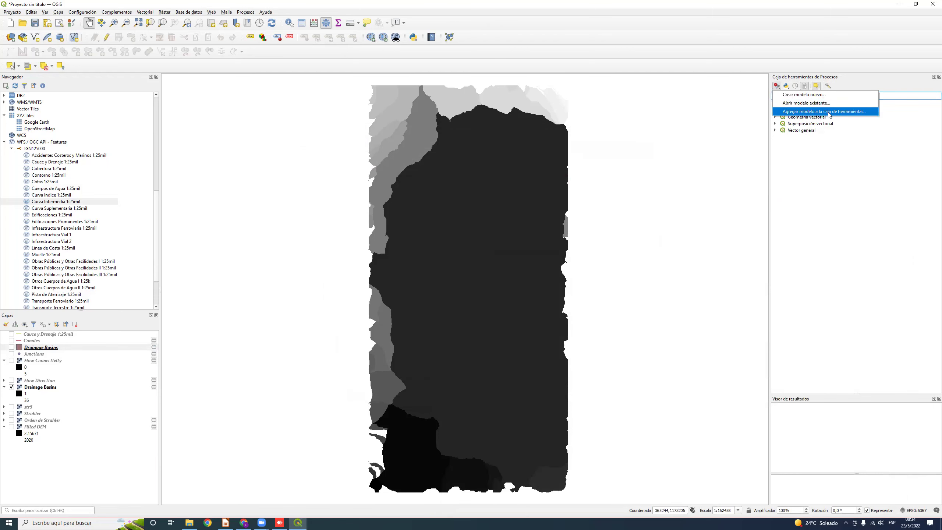
{"action": "left_click", "coordinate": [797, 98]}
{"action": "left_click", "coordinate": [612, 142]}
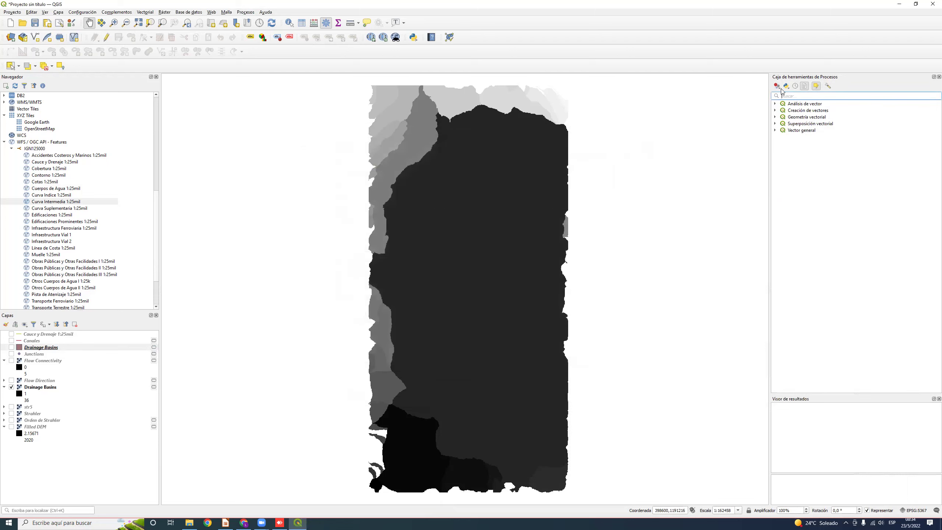
{"action": "left_click", "coordinate": [786, 86]}
{"action": "left_click", "coordinate": [795, 86]}
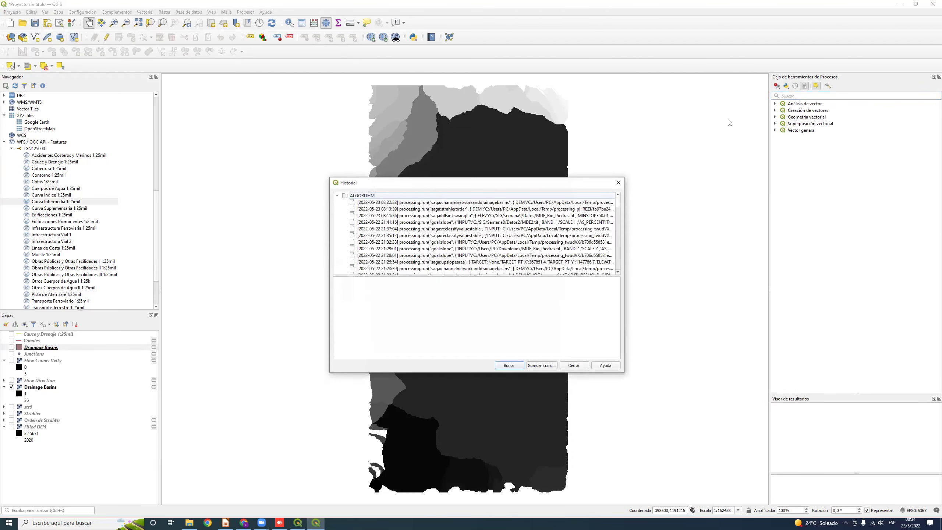
{"action": "left_click", "coordinate": [618, 183]}
Remove the in-place editing restriction, search the full toolbox for "ups" and view the parameters of the Upslope area tool.
{"action": "left_click", "coordinate": [815, 85]}
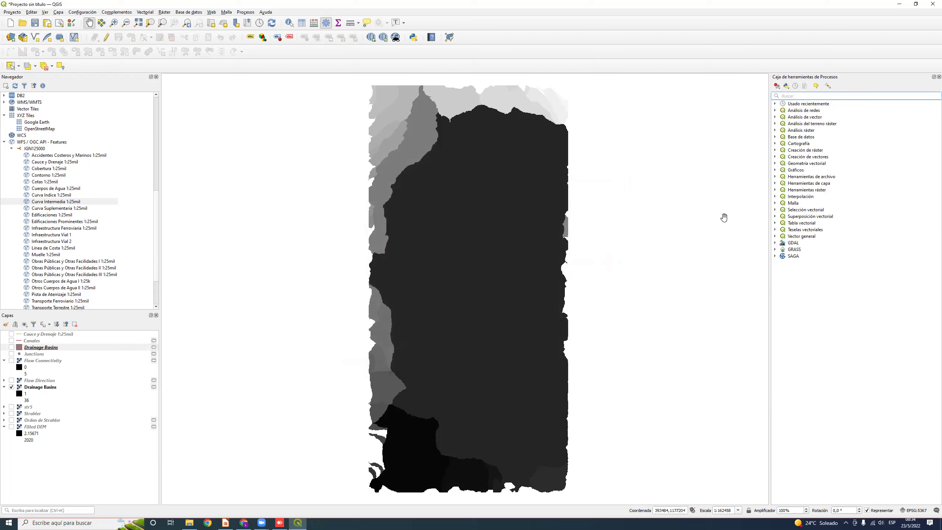
{"action": "type", "text": "ups"}
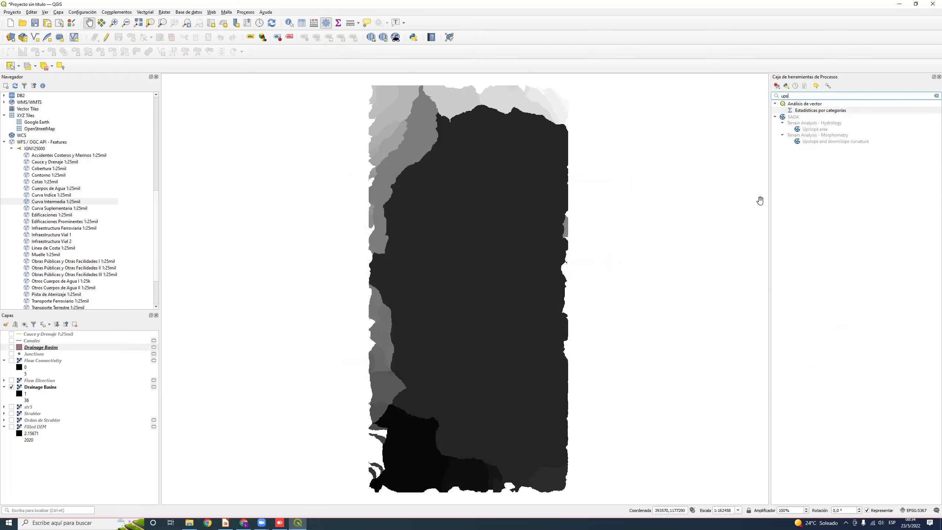
{"action": "left_click", "coordinate": [821, 129]}
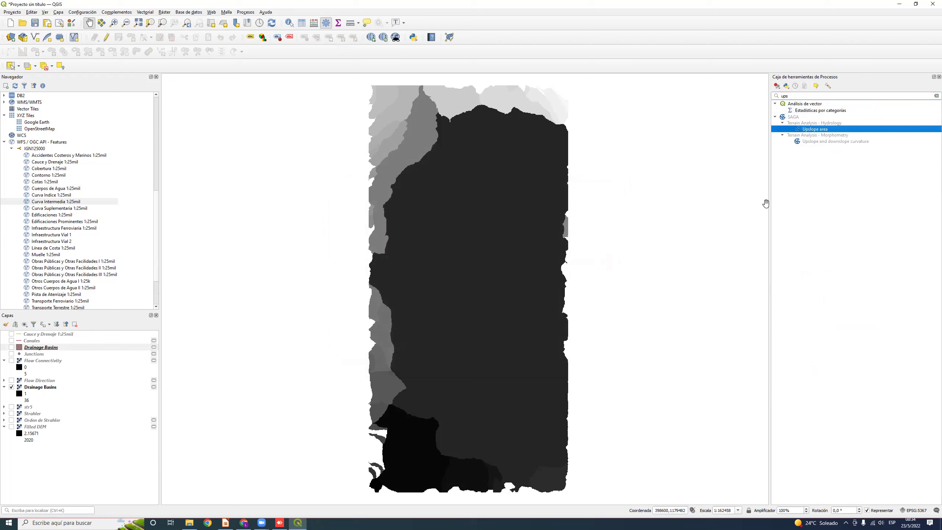
{"action": "double_click", "coordinate": [816, 129]}
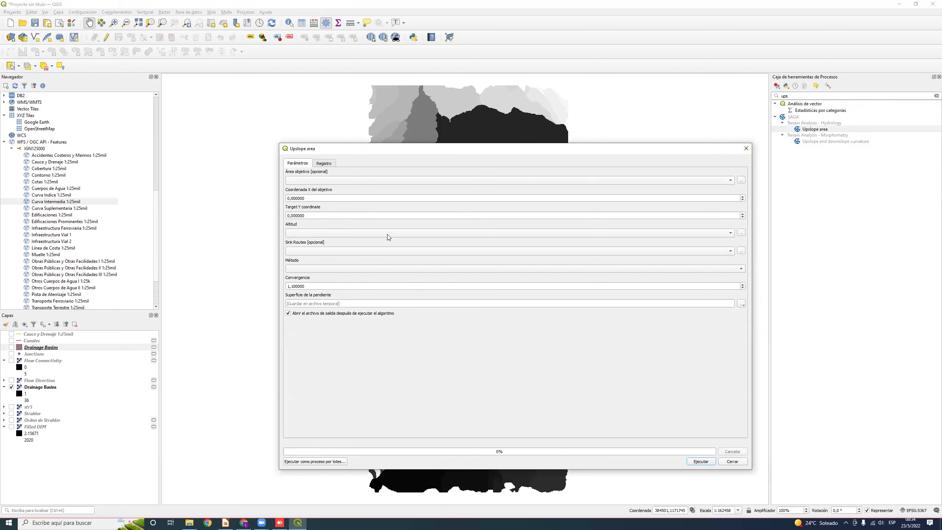
{"action": "left_click", "coordinate": [746, 148]}
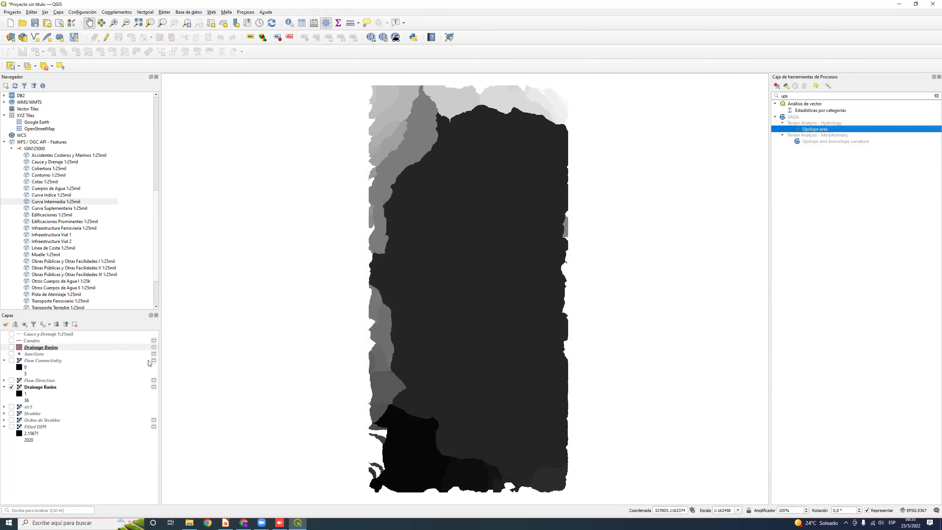
Hide the Drainage Basins raster and show the str5 raster instead.
{"action": "left_click", "coordinate": [11, 389]}
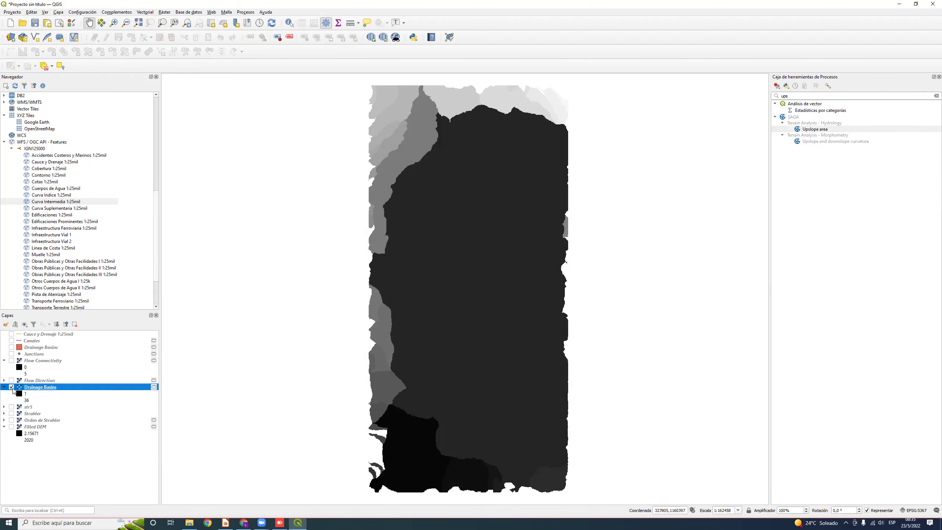
{"action": "left_click", "coordinate": [11, 387]}
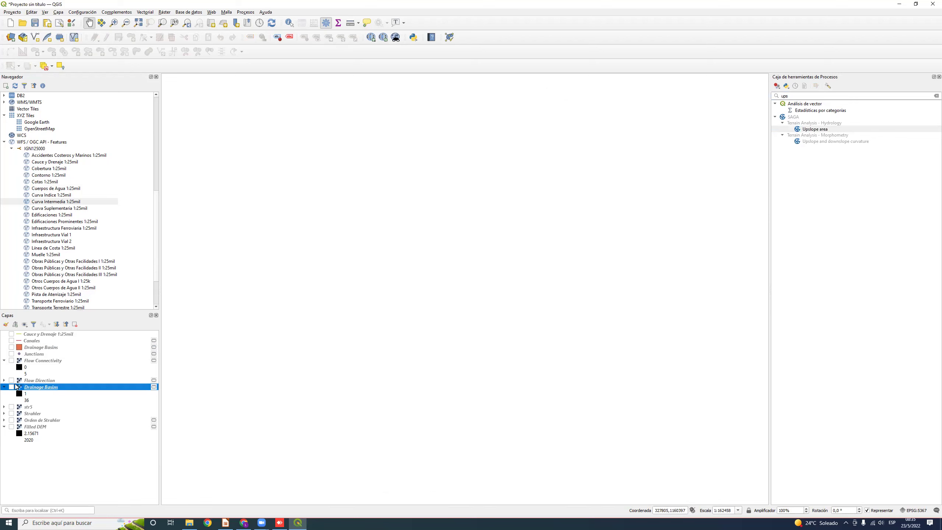
{"action": "left_click", "coordinate": [12, 406]}
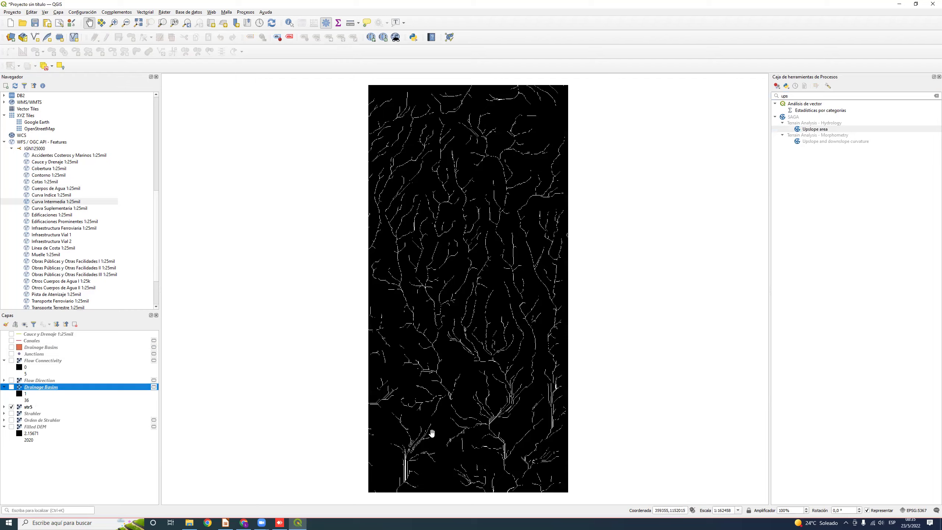
Examine the stream network in the str5 raster at different scales, focusing on the confluences in its southern part.
{"action": "scroll", "coordinate": [491, 416], "scroll_direction": "up", "scroll_amount": 2}
{"action": "scroll", "coordinate": [487, 425], "scroll_direction": "down", "scroll_amount": 2}
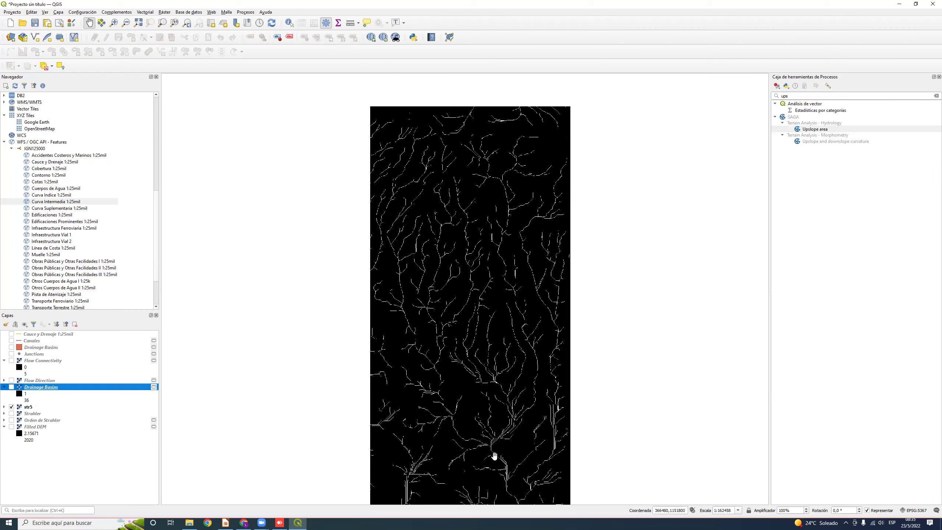
{"action": "scroll", "coordinate": [489, 460], "scroll_direction": "down", "scroll_amount": 1}
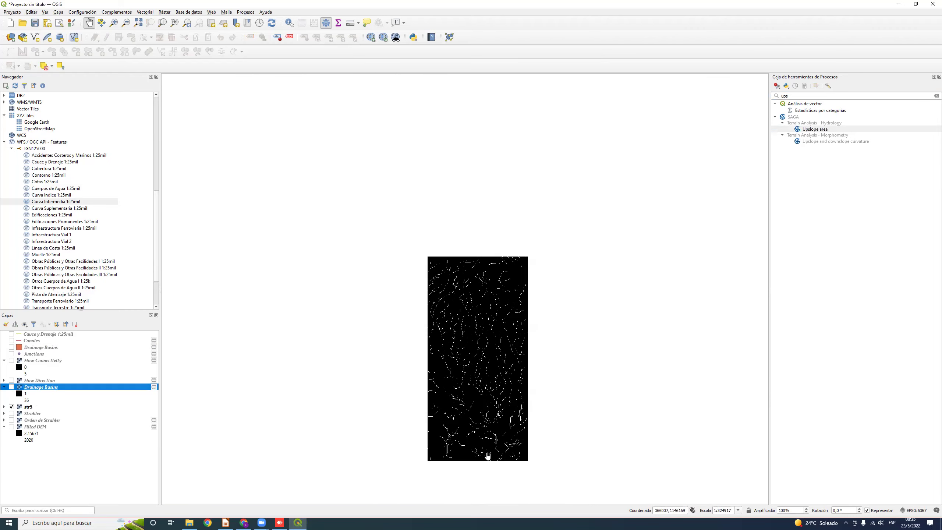
{"action": "scroll", "coordinate": [486, 443], "scroll_direction": "up", "scroll_amount": 2}
{"action": "scroll", "coordinate": [486, 442], "scroll_direction": "up", "scroll_amount": 1}
{"action": "scroll", "coordinate": [470, 370], "scroll_direction": "up", "scroll_amount": 1}
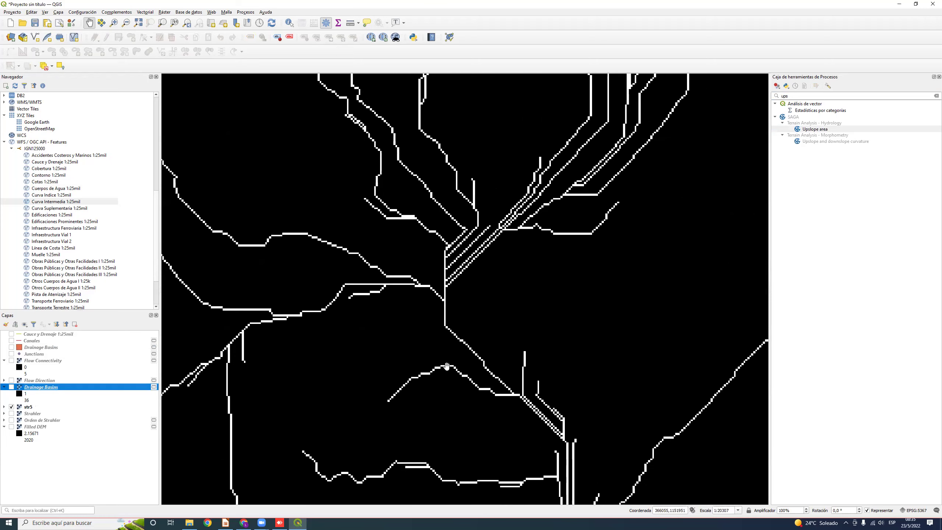
{"action": "left_click", "coordinate": [427, 391]}
{"action": "scroll", "coordinate": [519, 299], "scroll_direction": "down", "scroll_amount": 3}
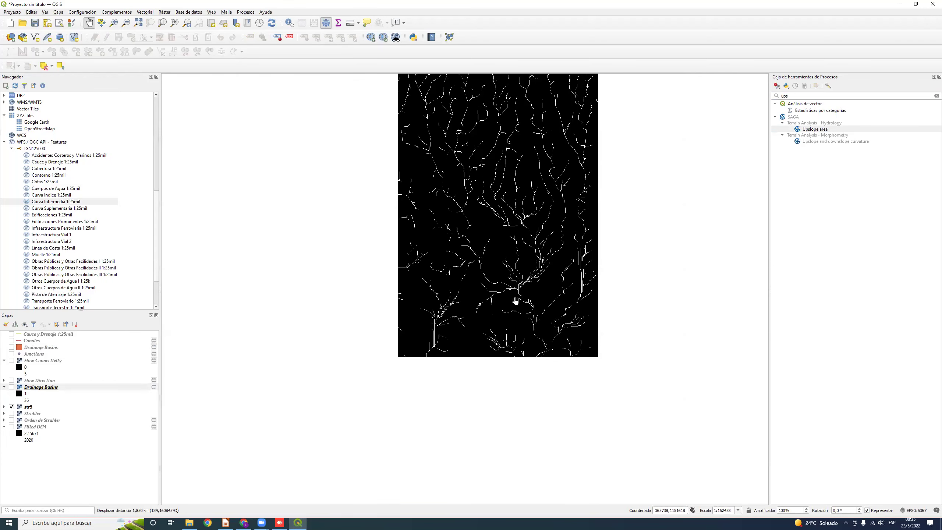
{"action": "left_click_drag", "start_coordinate": [520, 298], "coordinate": [524, 323]}
{"action": "scroll", "coordinate": [517, 397], "scroll_direction": "up", "scroll_amount": 3}
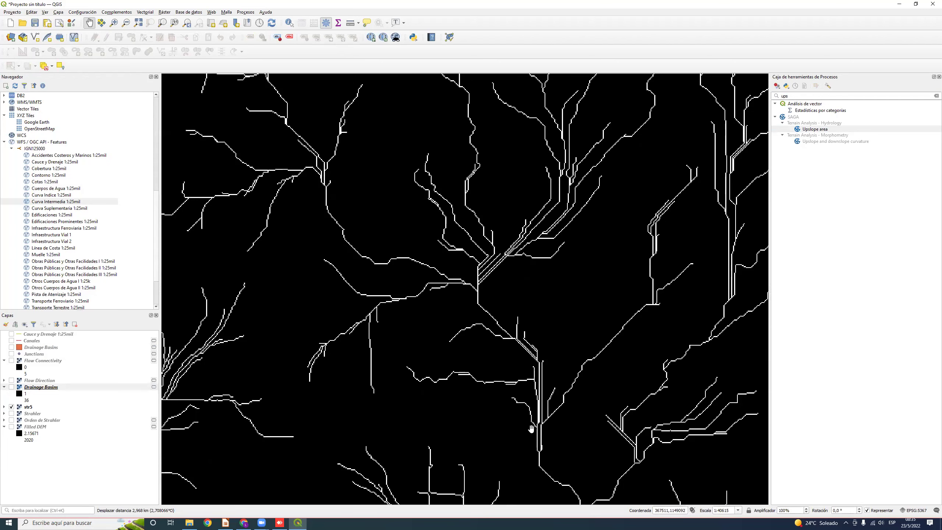
Examine the stream cell just below the southern confluence in the str5 raster and its map coordinates.
{"action": "scroll", "coordinate": [549, 448], "scroll_direction": "up", "scroll_amount": 3}
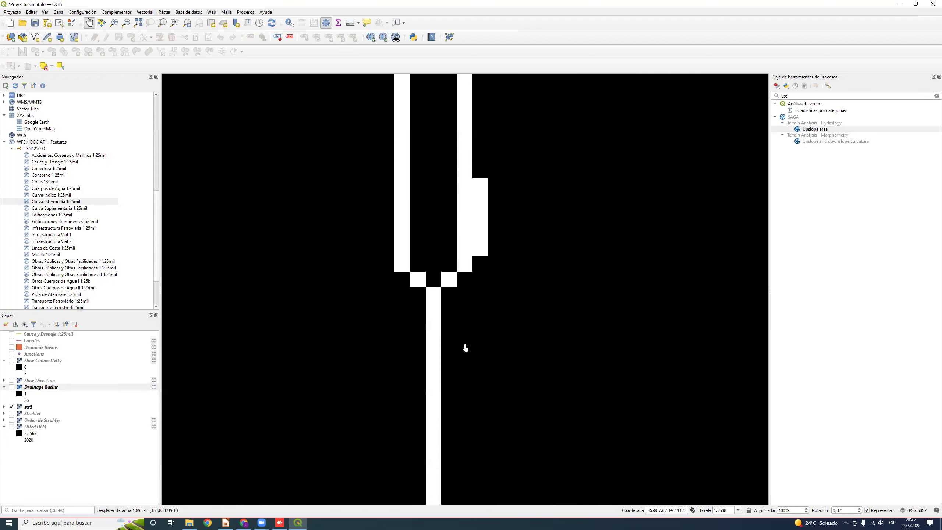
{"action": "scroll", "coordinate": [432, 304], "scroll_direction": "up", "scroll_amount": 1}
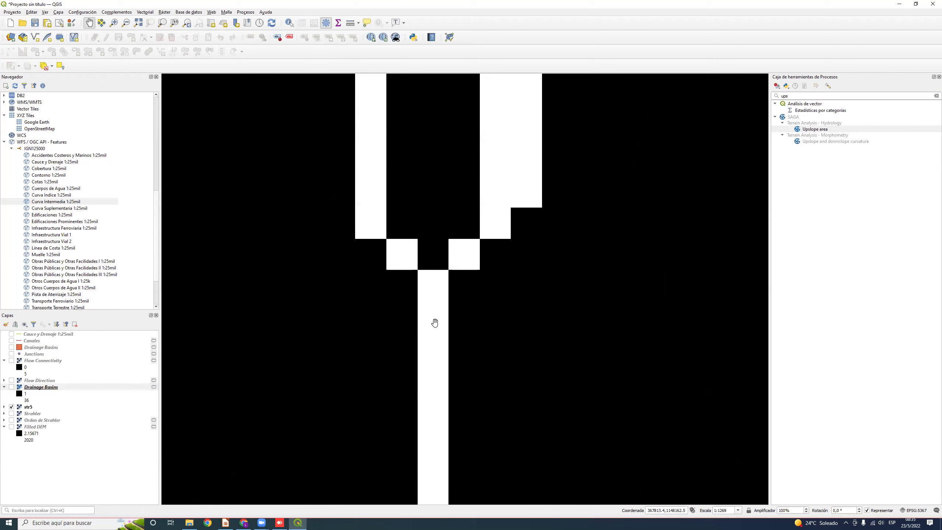
{"action": "scroll", "coordinate": [434, 341], "scroll_direction": "up", "scroll_amount": 1}
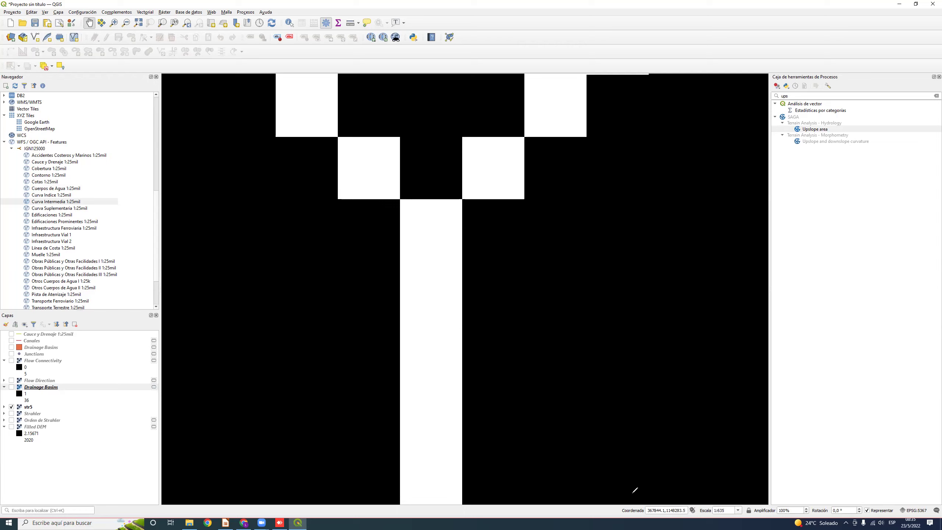
{"action": "mouse_move", "coordinate": [663, 491]}
{"action": "left_mouse_down"}
{"action": "mouse_move", "coordinate": [606, 499]}
{"action": "mouse_move", "coordinate": [664, 520]}
{"action": "mouse_move", "coordinate": [639, 490]}
{"action": "left_mouse_up"}
{"action": "left_click_drag", "start_coordinate": [677, 436], "coordinate": [667, 476]}
{"action": "left_click_drag", "start_coordinate": [661, 466], "coordinate": [690, 457]}
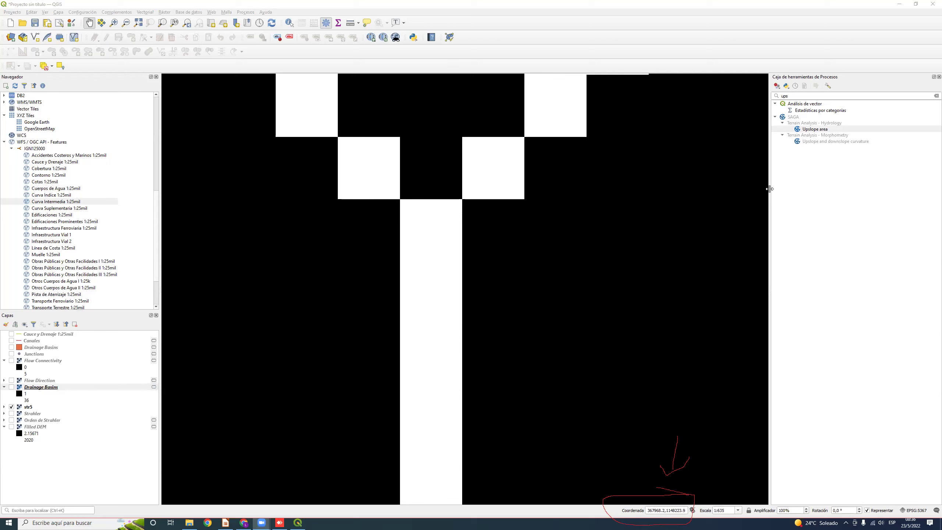
Open the Upslope area tool, leave the target area empty and use Filled DEM as the elevation input.
{"action": "double_click", "coordinate": [837, 130]}
{"action": "left_click", "coordinate": [308, 191]}
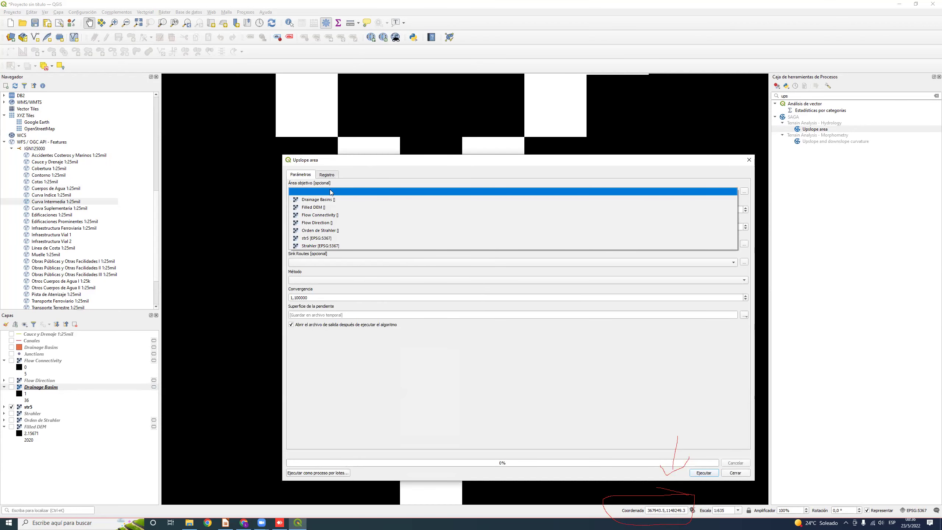
{"action": "left_click", "coordinate": [362, 167]}
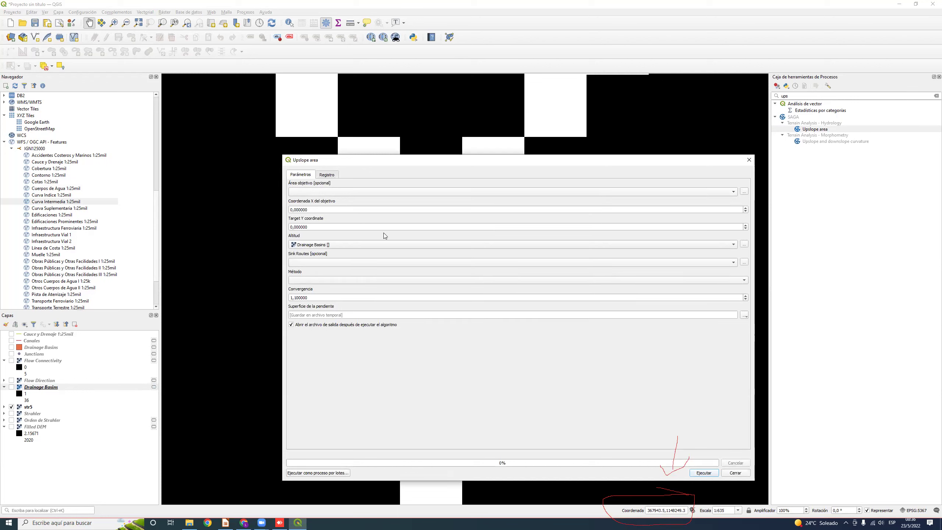
{"action": "left_click", "coordinate": [313, 245]}
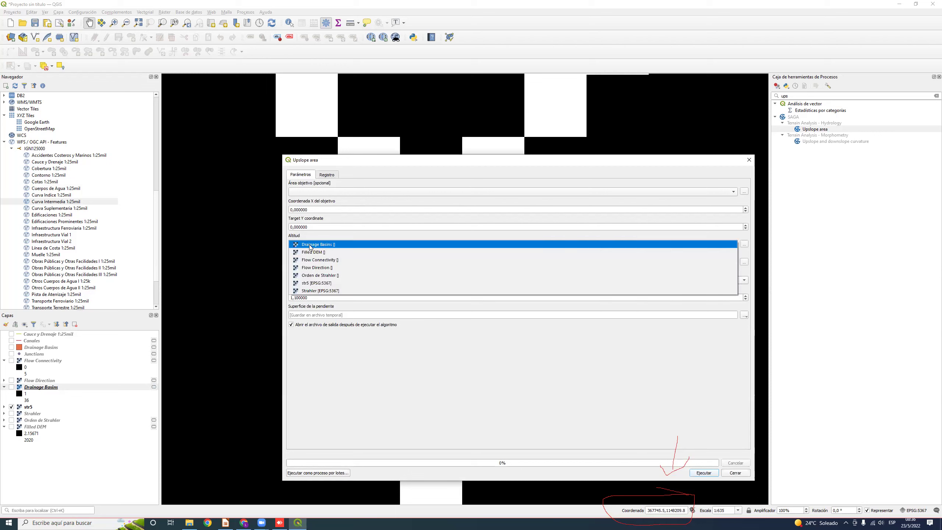
{"action": "left_click", "coordinate": [341, 252]}
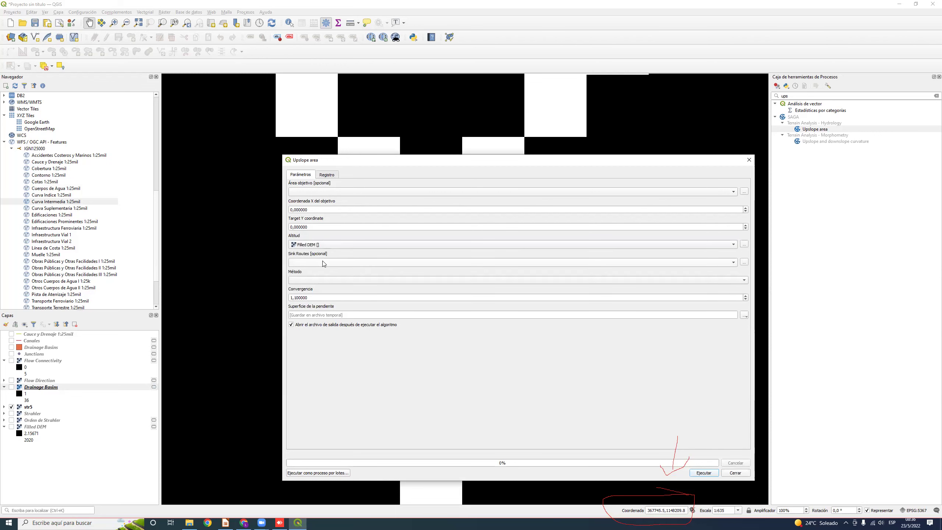
Set the outlet's target coordinates to X 367814.2 and Y 1148167.2.
{"action": "double_click", "coordinate": [348, 208]}
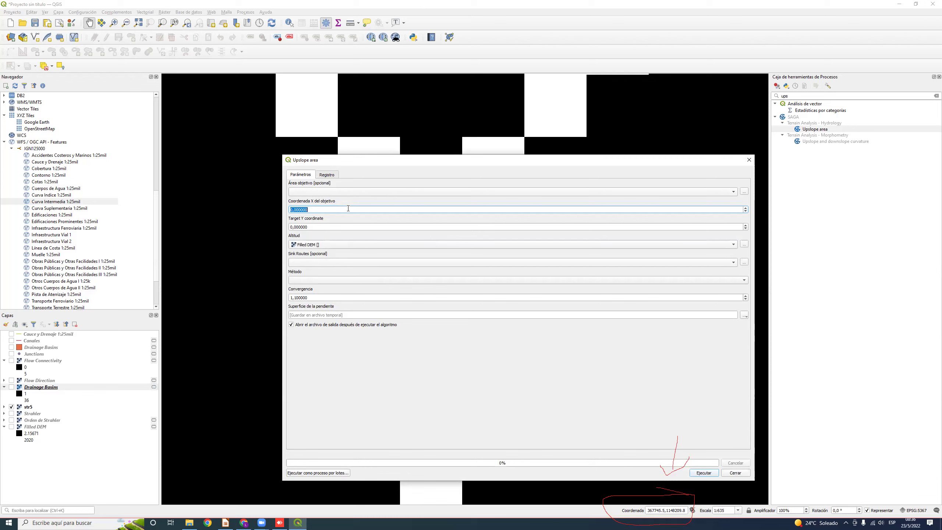
{"action": "type", "text": "367814.2"}
{"action": "key", "text": "Tab"}
{"action": "key", "text": "BackSpace"}
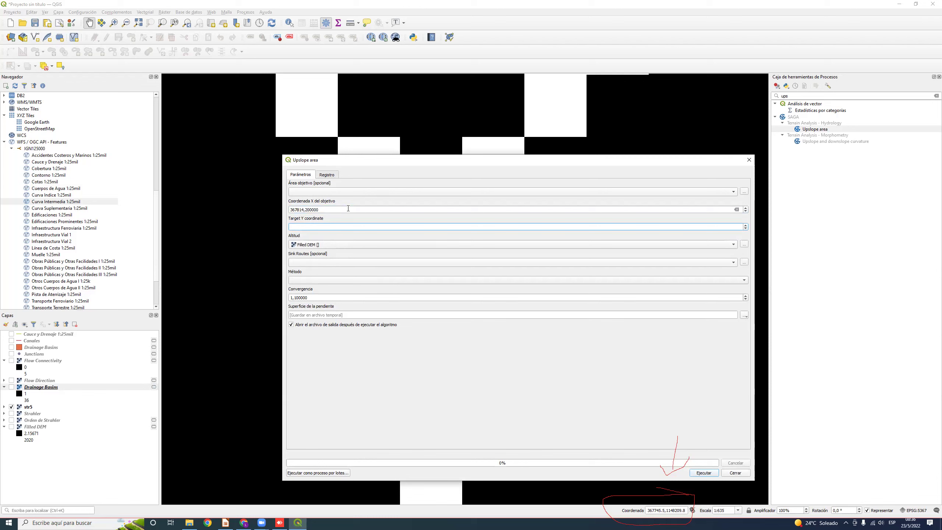
{"action": "type", "text": "114"}
Choose the Deterministic 8 method, run Upslope area to a temporary output and close the tool.
{"action": "left_click", "coordinate": [350, 281]}
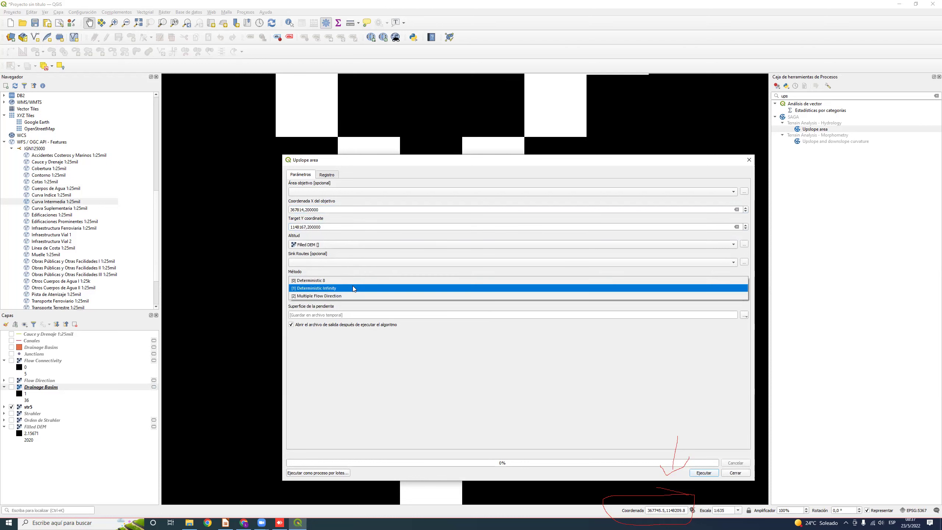
{"action": "left_click", "coordinate": [334, 280]}
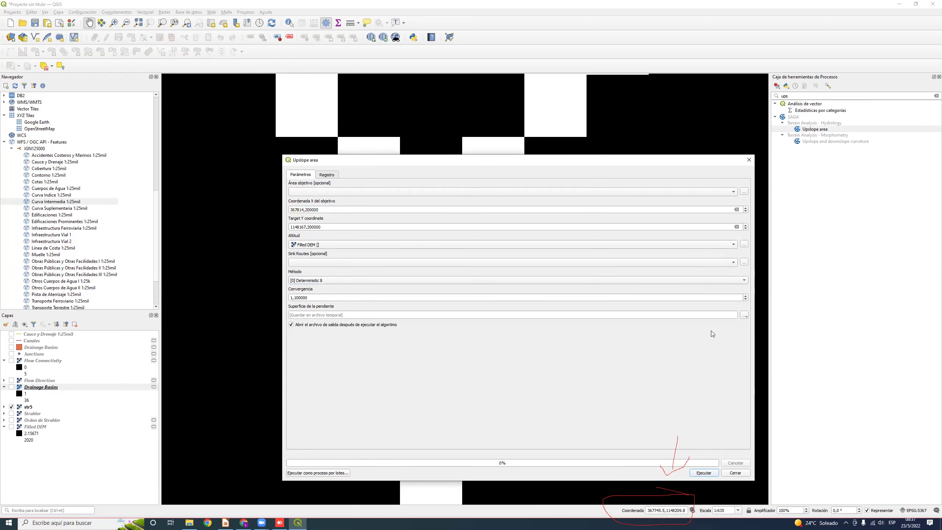
{"action": "left_click", "coordinate": [702, 473]}
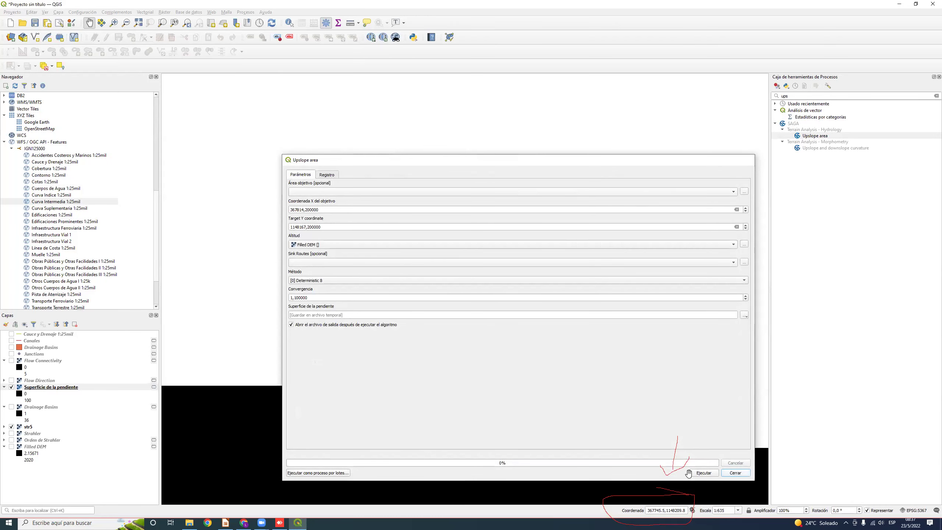
{"action": "key", "text": "Escape"}
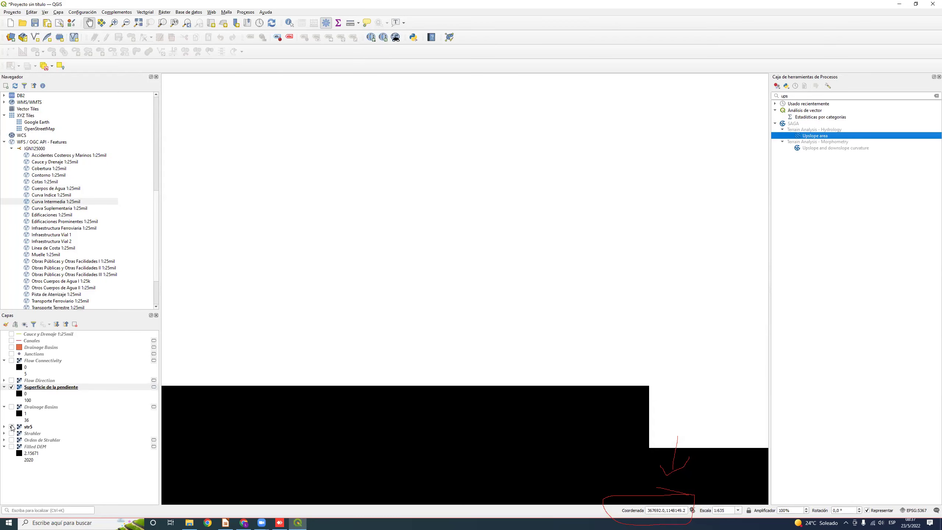
Hide the str5 raster and view the full extent of the Superficie de la pendiente catchment raster.
{"action": "scroll", "coordinate": [226, 337], "scroll_direction": "down", "scroll_amount": 6}
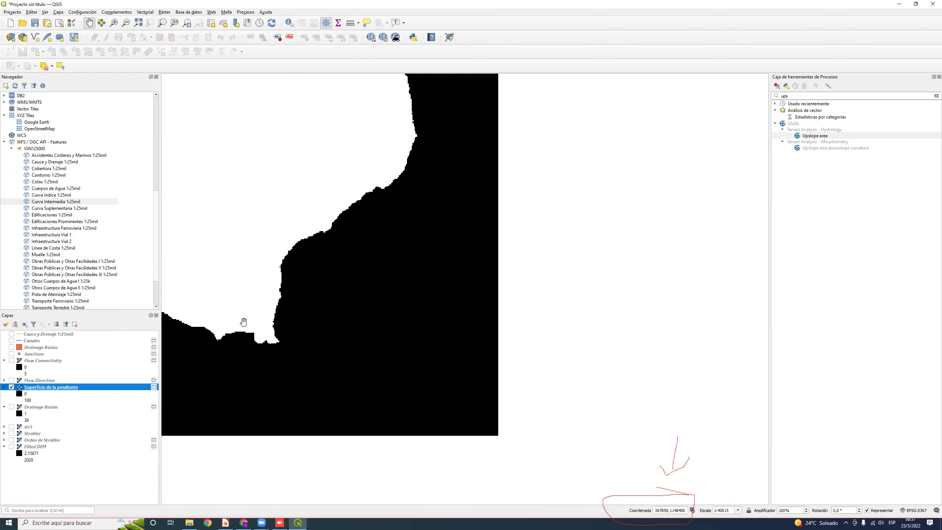
{"action": "scroll", "coordinate": [237, 304], "scroll_direction": "down", "scroll_amount": 2}
{"action": "left_click_drag", "start_coordinate": [236, 298], "coordinate": [340, 393]}
{"action": "scroll", "coordinate": [340, 393], "scroll_direction": "down", "scroll_amount": 1}
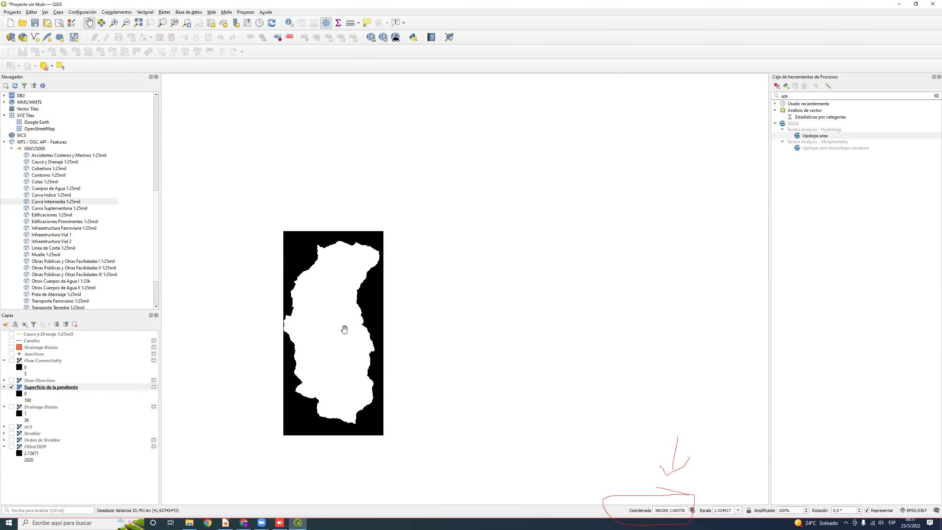
{"action": "scroll", "coordinate": [344, 329], "scroll_direction": "up", "scroll_amount": 1}
{"action": "left_click_drag", "start_coordinate": [343, 327], "coordinate": [418, 286]}
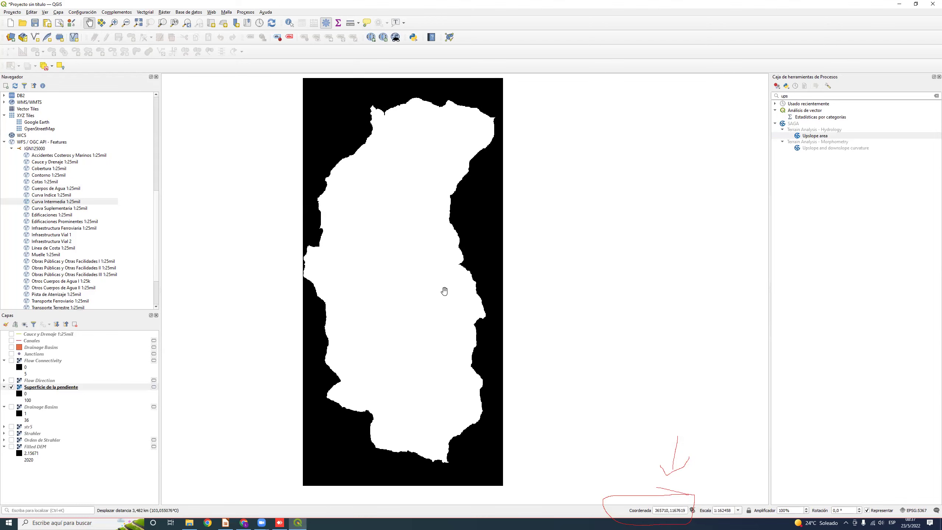
Polygonize band 1 of the Superficie de la pendiente raster into a temporary vector layer with the field DN.
{"action": "left_click", "coordinate": [90, 387]}
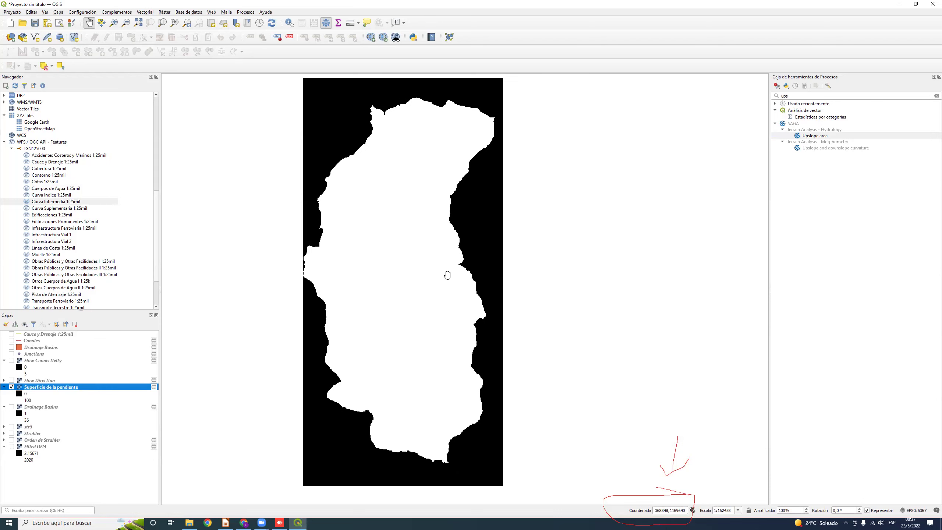
{"action": "left_click", "coordinate": [164, 12]}
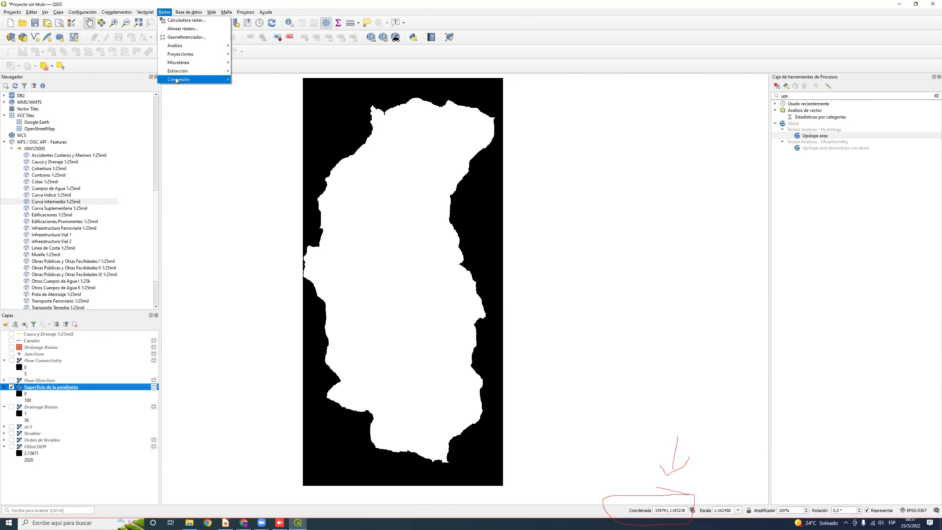
{"action": "mouse_move", "coordinate": [177, 79]}
{"action": "left_click", "coordinate": [274, 91]}
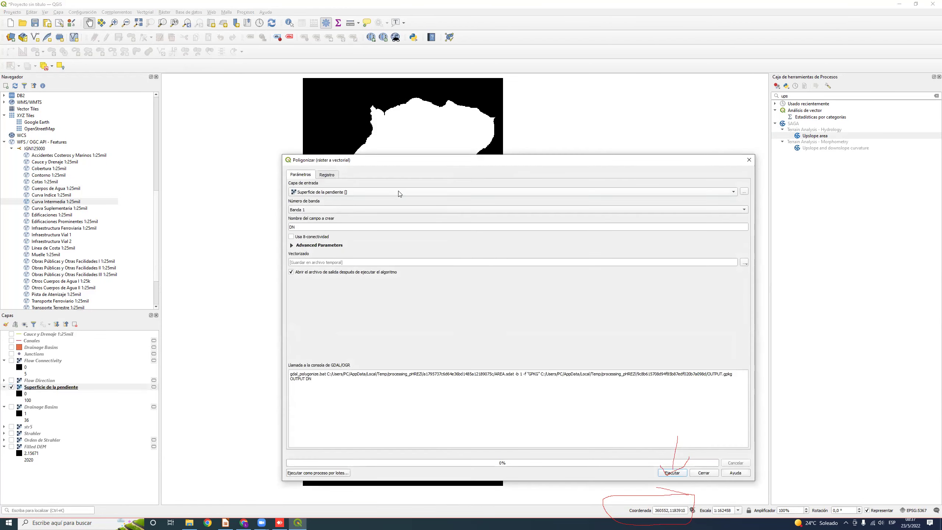
{"action": "left_click", "coordinate": [351, 192]}
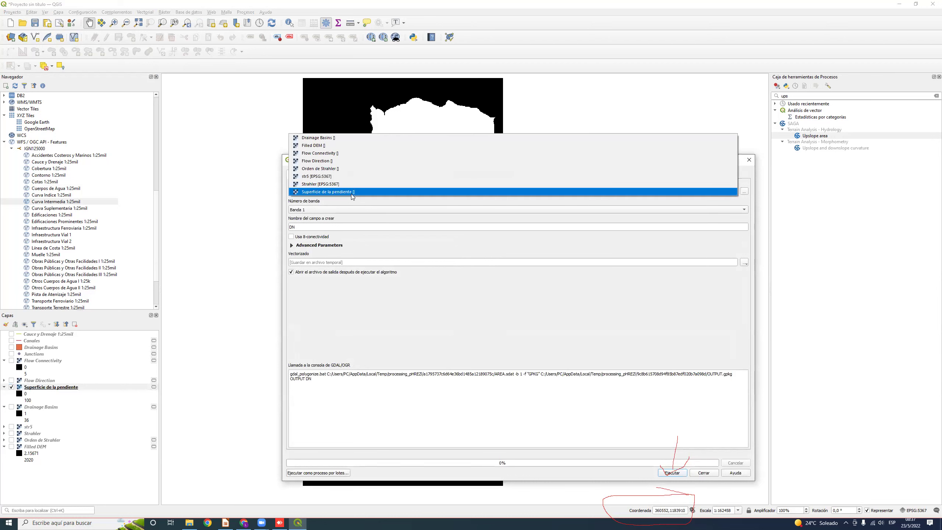
{"action": "left_click", "coordinate": [350, 194]}
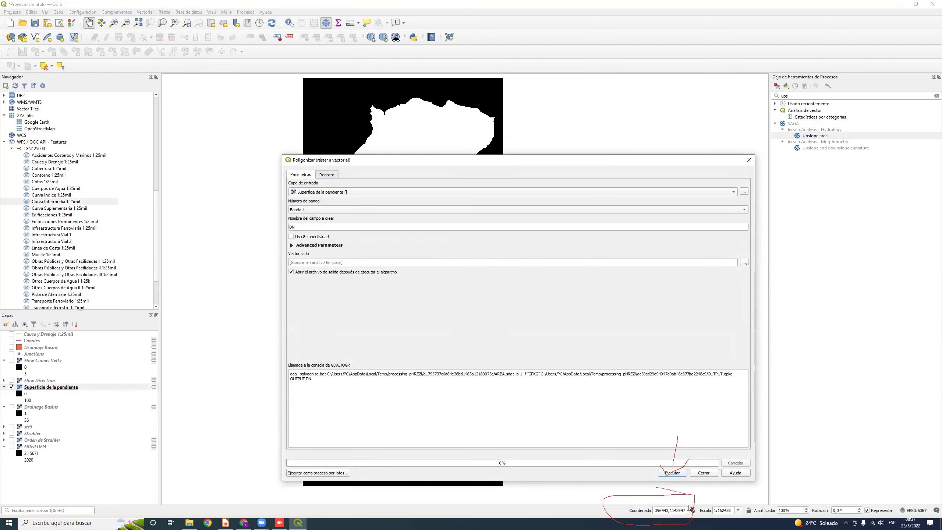
{"action": "left_click", "coordinate": [670, 474]}
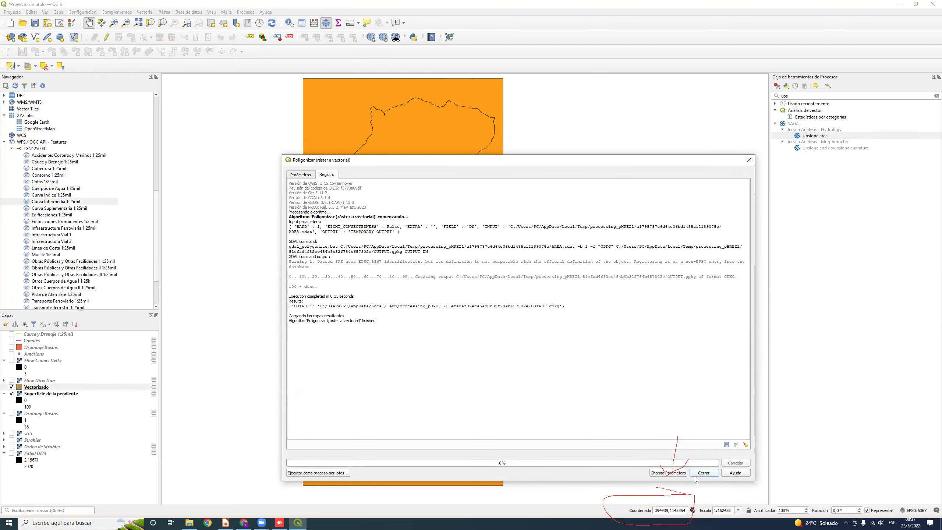
{"action": "left_click", "coordinate": [697, 474]}
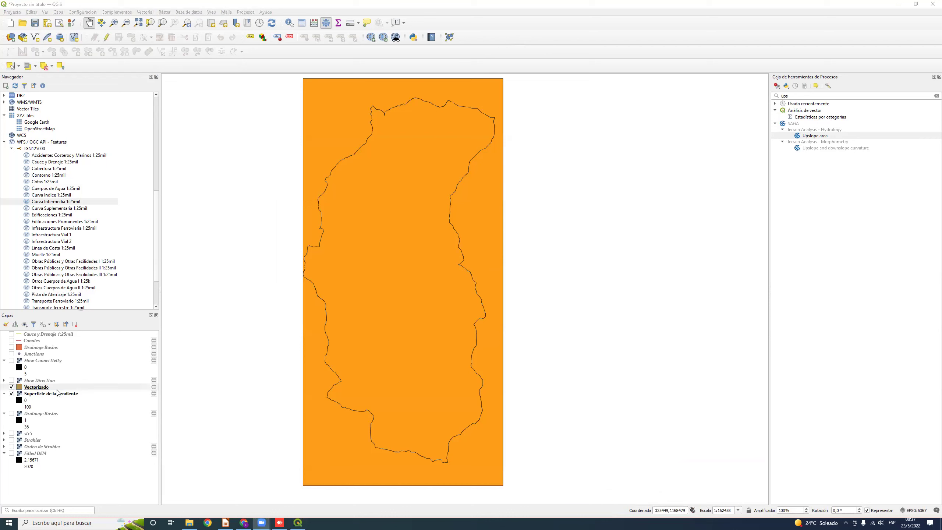
Enable editing on the Vectorizado layer and open its attribute table.
{"action": "left_click", "coordinate": [107, 38]}
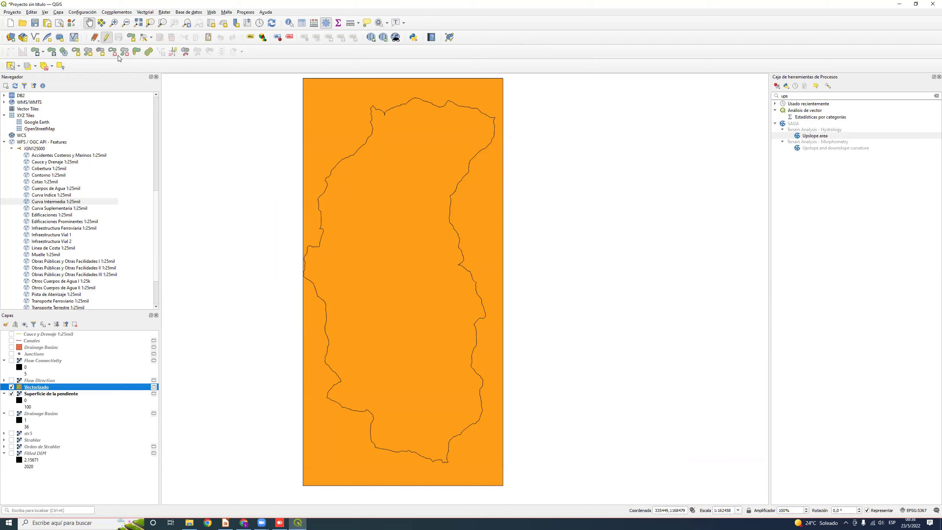
{"action": "left_click", "coordinate": [12, 68]}
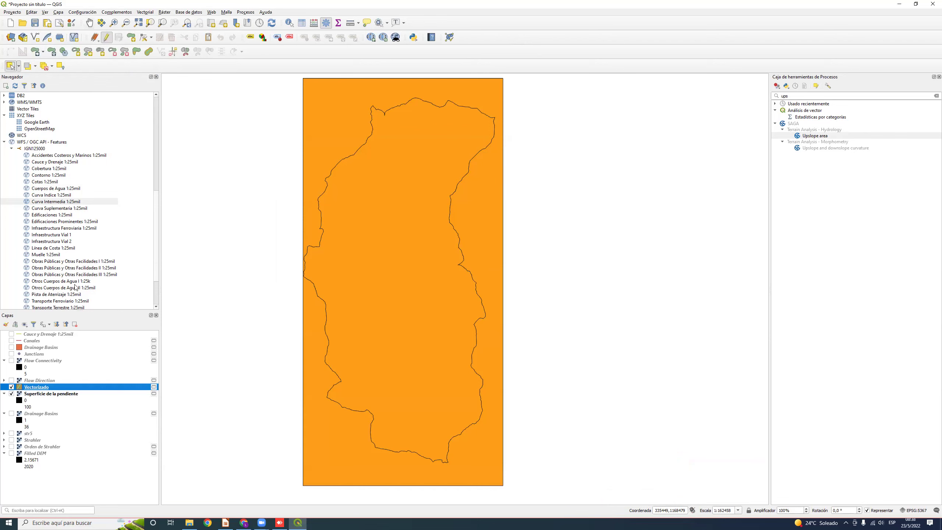
{"action": "right_click", "coordinate": [72, 383]}
{"action": "left_click", "coordinate": [119, 295]}
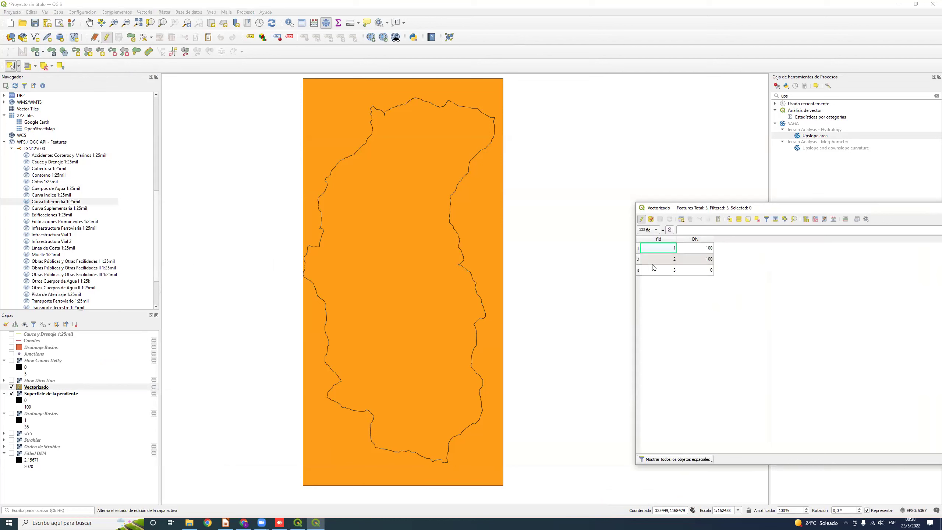
Select each Vectorizado record in turn to identify which polygon it represents on the map.
{"action": "left_click", "coordinate": [638, 259]}
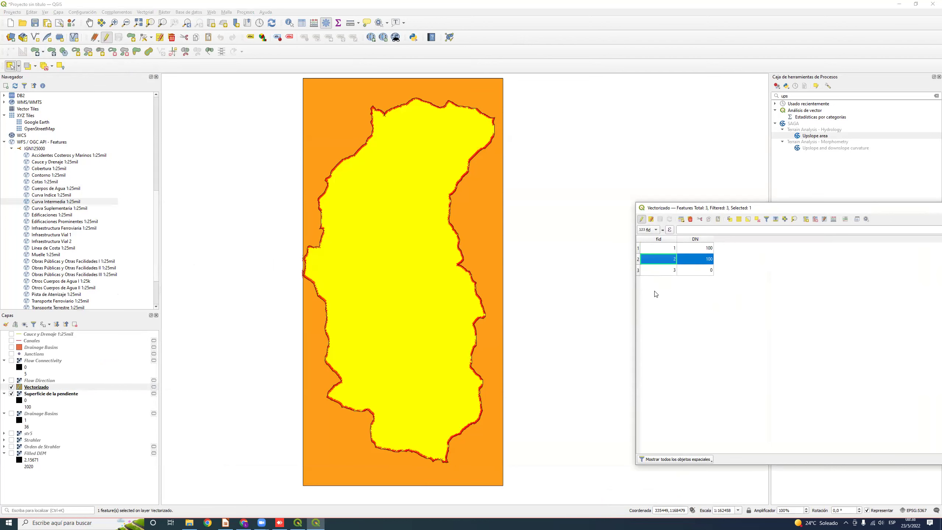
{"action": "left_click", "coordinate": [638, 272]}
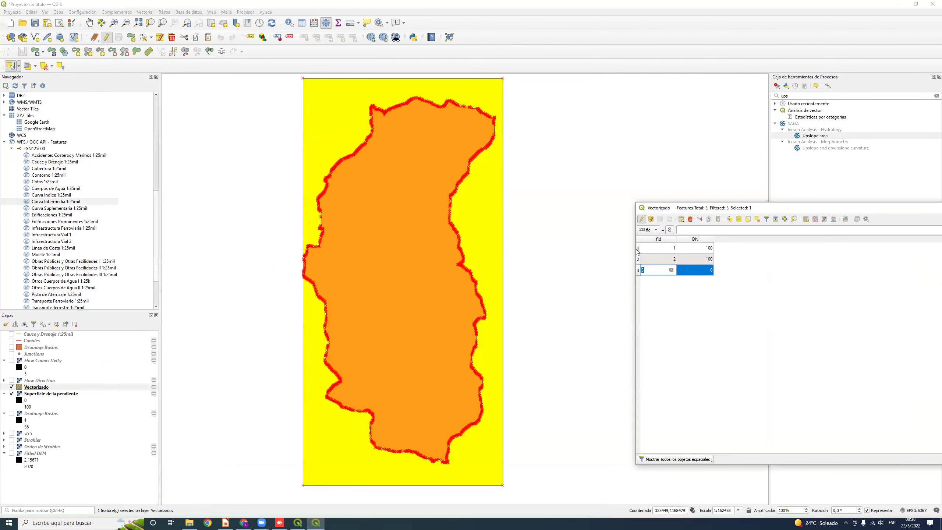
{"action": "left_click", "coordinate": [638, 248]}
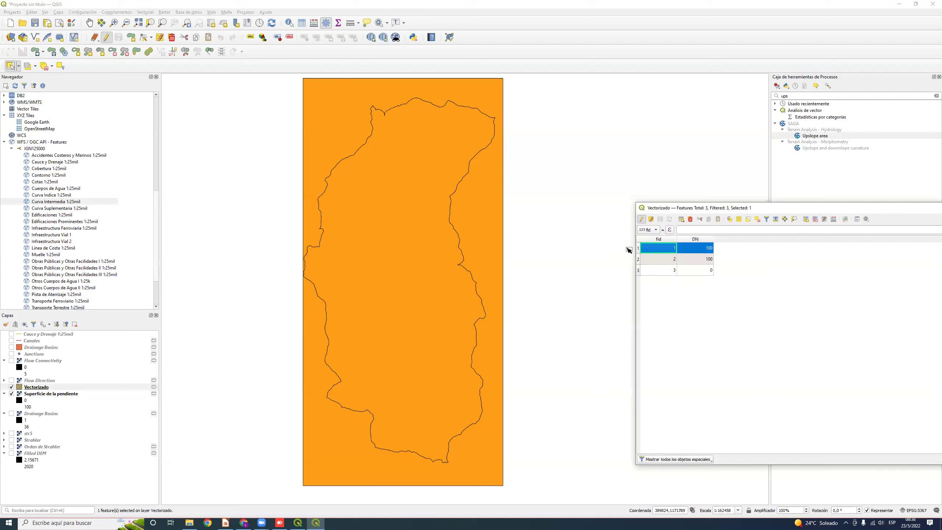
Delete the records with fid 3 and fid 1 from Vectorizado, keeping only the catchment polygon.
{"action": "left_click", "coordinate": [644, 272]}
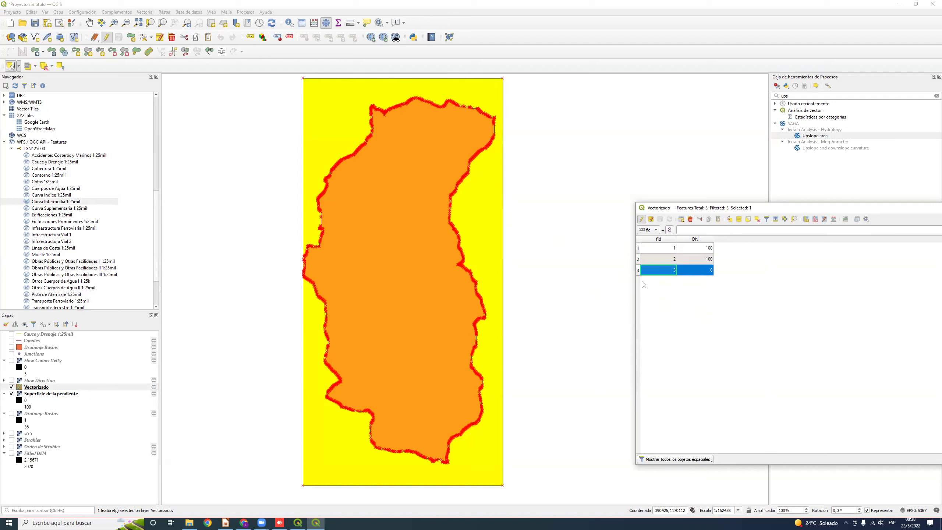
{"action": "key", "text": "Delete"}
{"action": "double_click", "coordinate": [641, 247]}
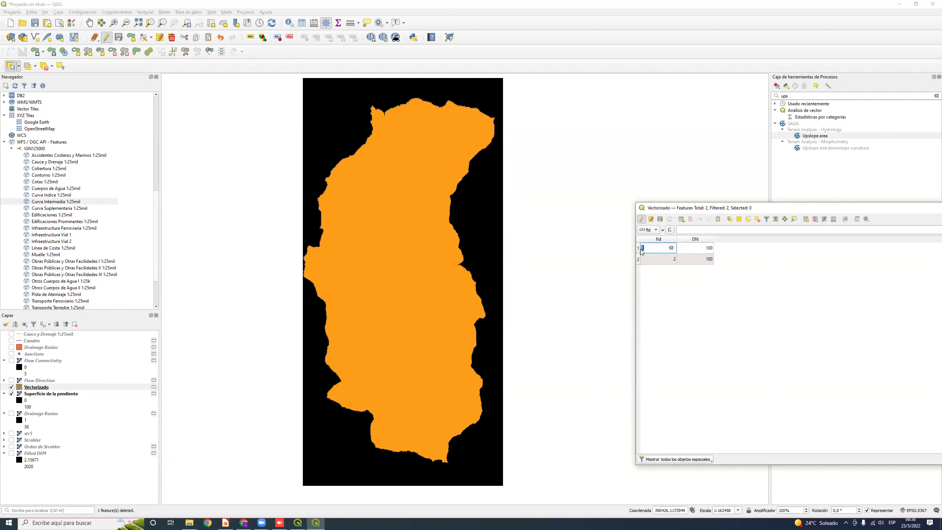
{"action": "left_click", "coordinate": [638, 248]}
{"action": "key", "text": "Delete"}
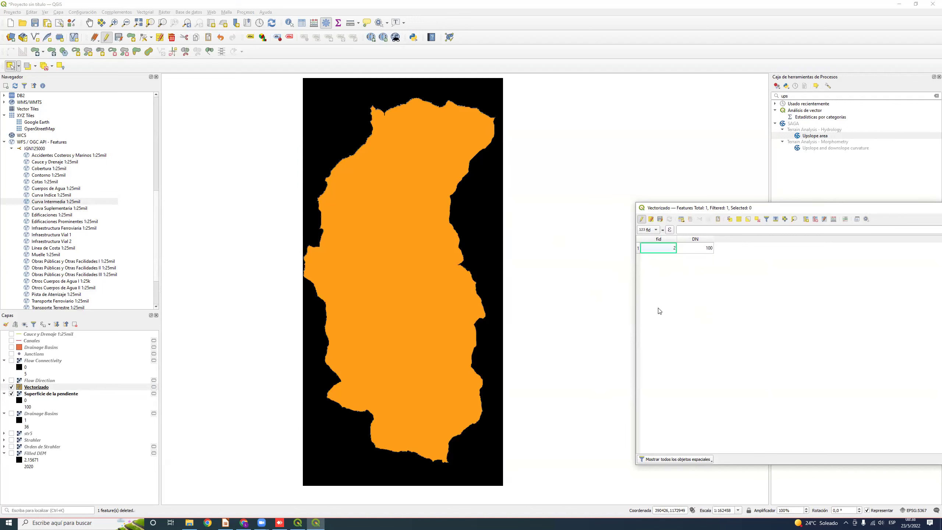
Return to the map and hide the Superficie de la pendiente raster, leaving the catchment polygon displayed.
{"action": "left_click", "coordinate": [441, 269]}
{"action": "left_click", "coordinate": [576, 366]}
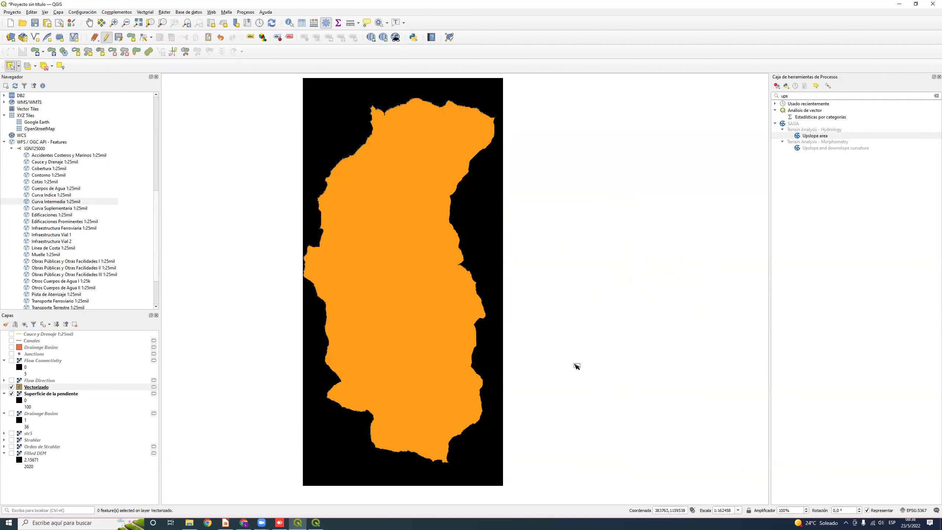
{"action": "left_click", "coordinate": [11, 393]}
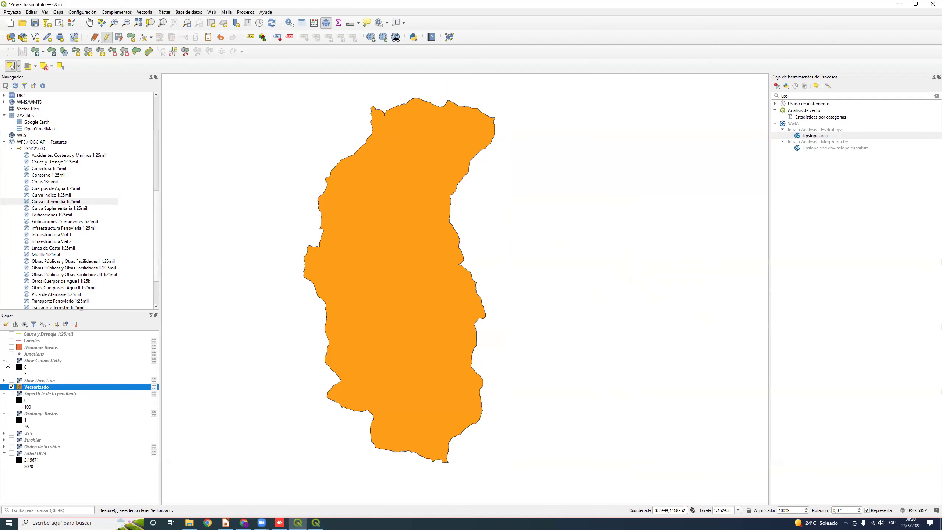
Finish editing the Vectorizado layer and save its changes.
{"action": "left_click", "coordinate": [106, 37]}
{"action": "left_click", "coordinate": [442, 266]}
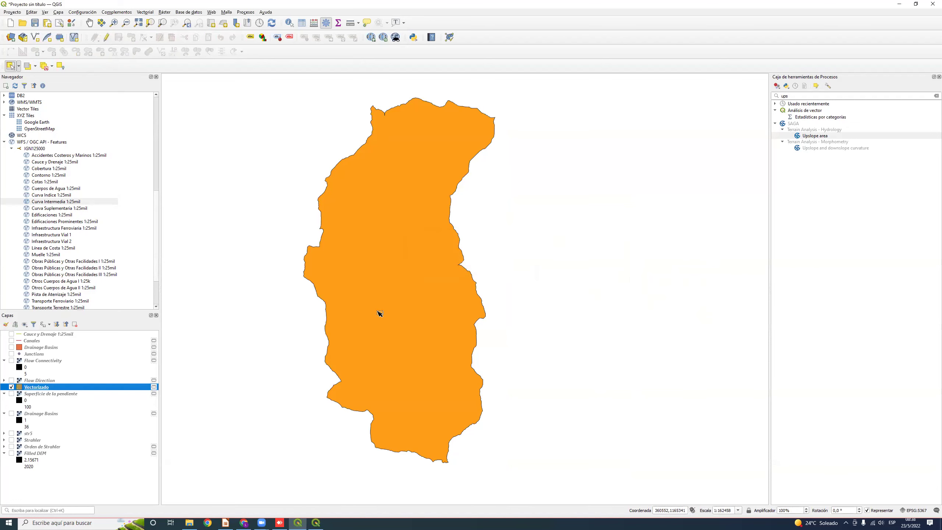
{"action": "left_click", "coordinate": [378, 313]}
Examine the eastern boundary of the catchment polygon at close range and against its full outline.
{"action": "left_click", "coordinate": [560, 321]}
{"action": "scroll", "coordinate": [448, 274], "scroll_direction": "up", "scroll_amount": 2}
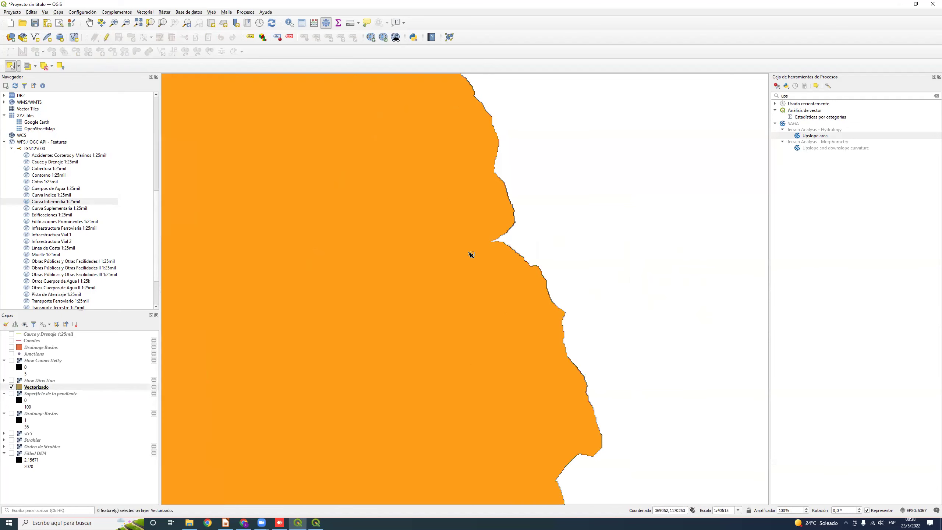
{"action": "scroll", "coordinate": [471, 254], "scroll_direction": "down", "scroll_amount": 3}
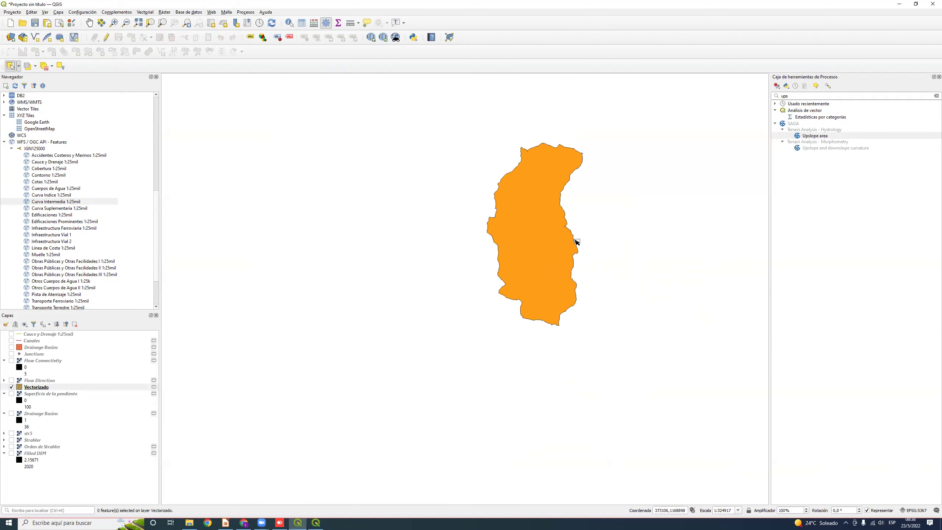
{"action": "scroll", "coordinate": [576, 242], "scroll_direction": "up", "scroll_amount": 5}
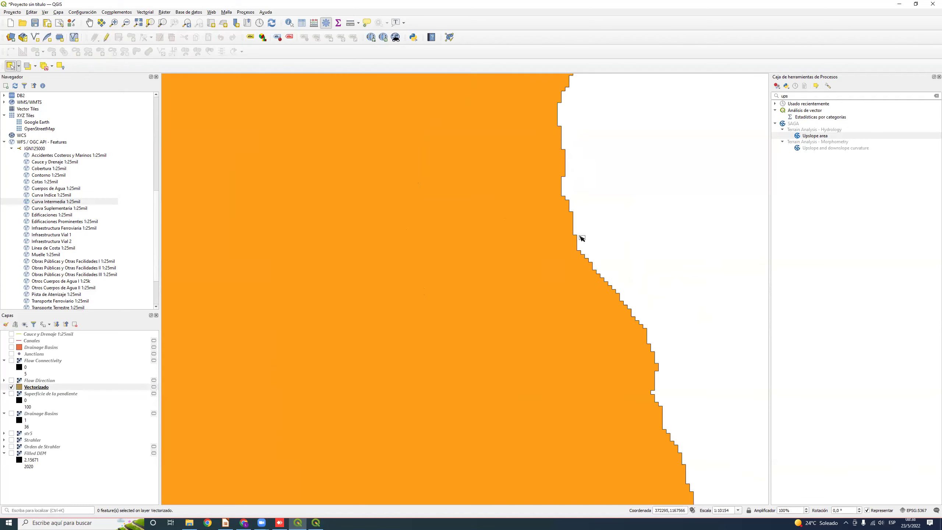
{"action": "scroll", "coordinate": [581, 237], "scroll_direction": "down", "scroll_amount": 4}
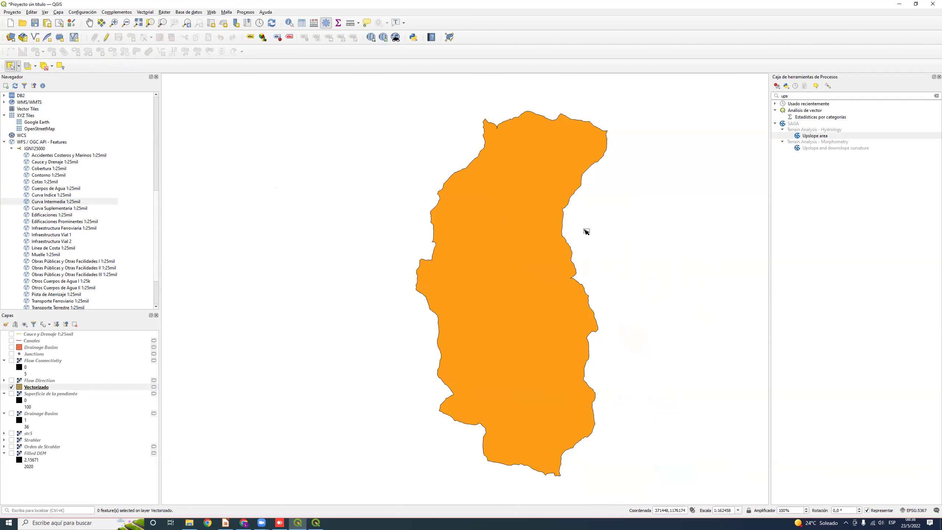
{"action": "scroll", "coordinate": [605, 280], "scroll_direction": "up", "scroll_amount": 5}
{"action": "scroll", "coordinate": [492, 239], "scroll_direction": "down", "scroll_amount": 6}
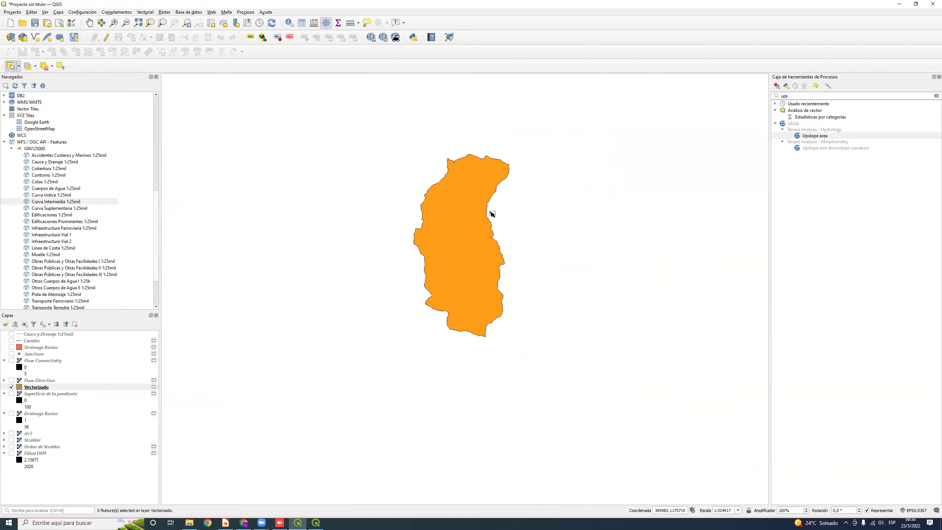
{"action": "scroll", "coordinate": [489, 170], "scroll_direction": "up", "scroll_amount": 1}
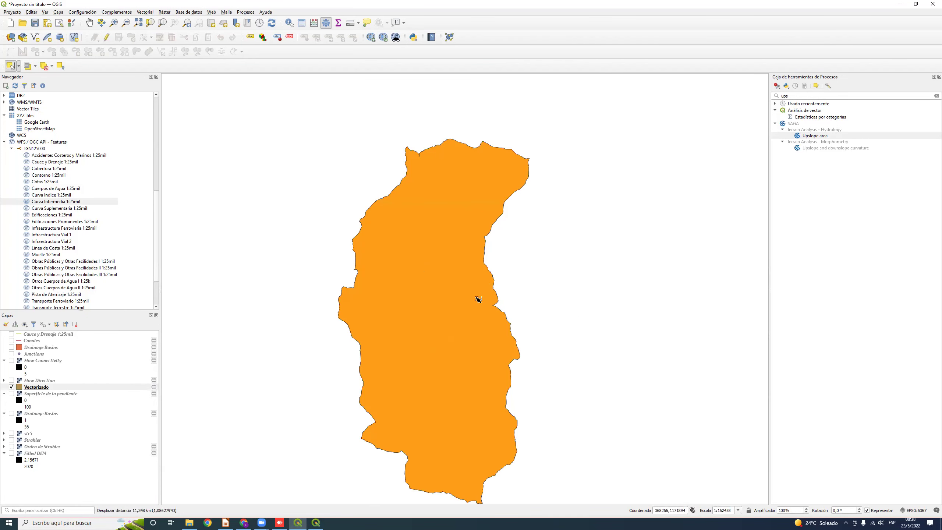
Review the remaining record in the Vectorizado attribute table and close the table.
{"action": "right_click", "coordinate": [41, 387]}
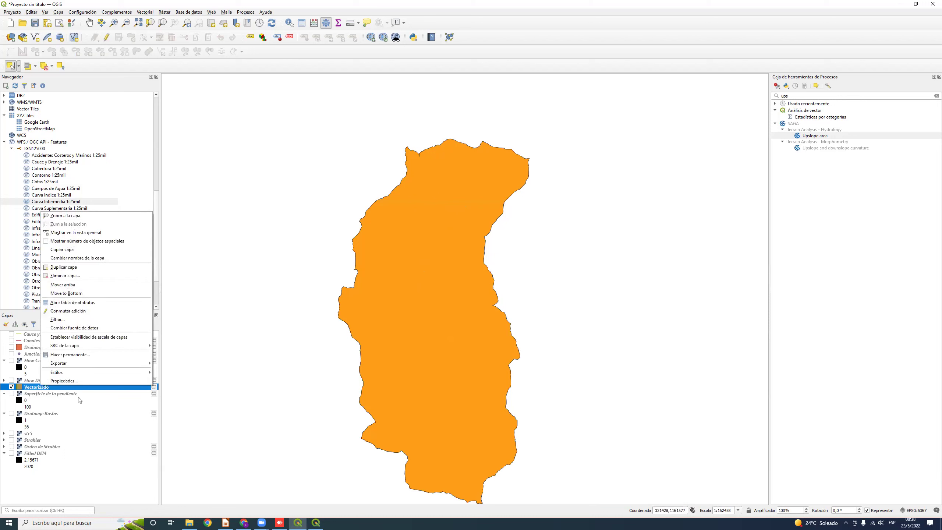
{"action": "left_click", "coordinate": [82, 302]}
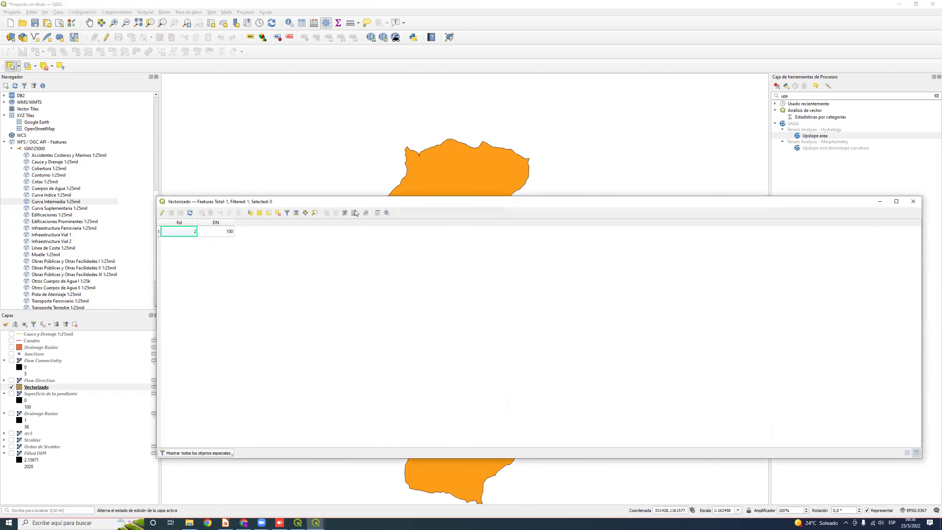
{"action": "left_click_drag", "start_coordinate": [356, 207], "coordinate": [455, 241]}
{"action": "left_click_drag", "start_coordinate": [545, 234], "coordinate": [545, 234]}
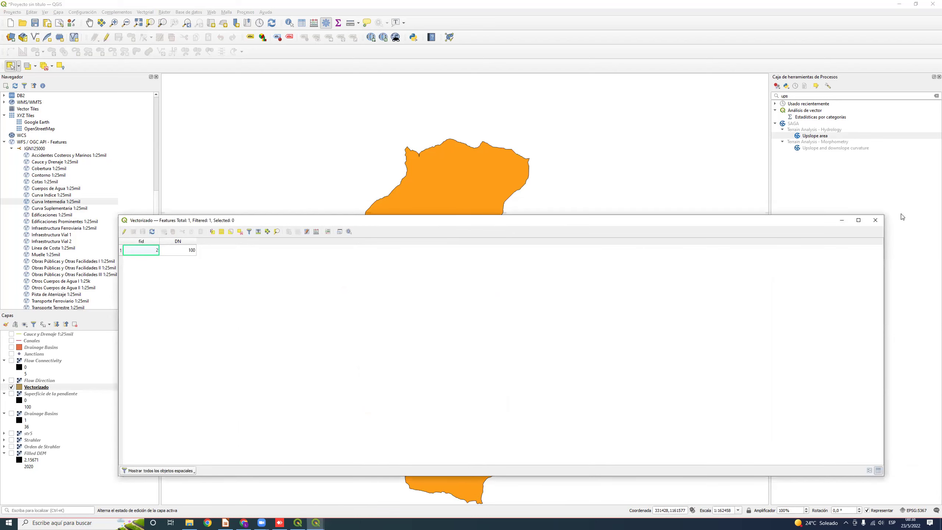
{"action": "left_click", "coordinate": [877, 220]}
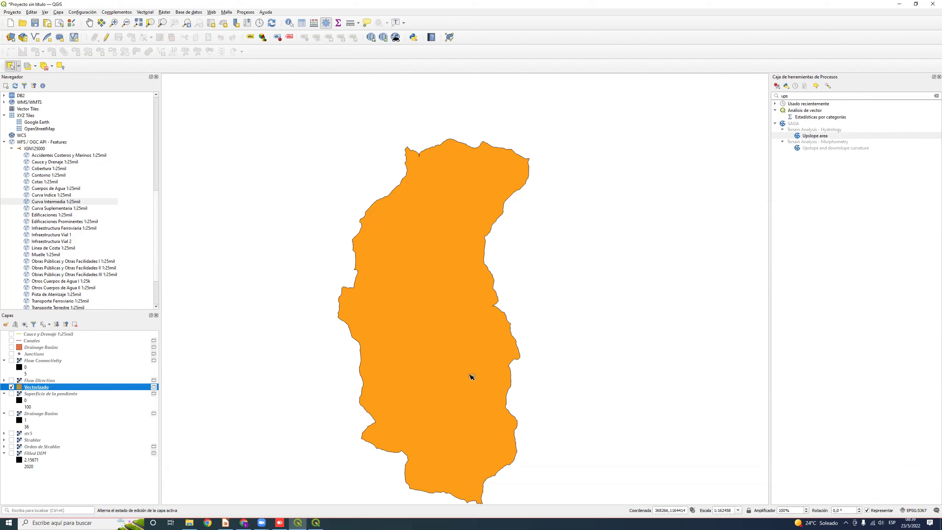
Inspect the cell-stepped boundary at the narrow notches on the catchment's northern and eastern edges.
{"action": "left_click_drag", "start_coordinate": [488, 364], "coordinate": [538, 316]}
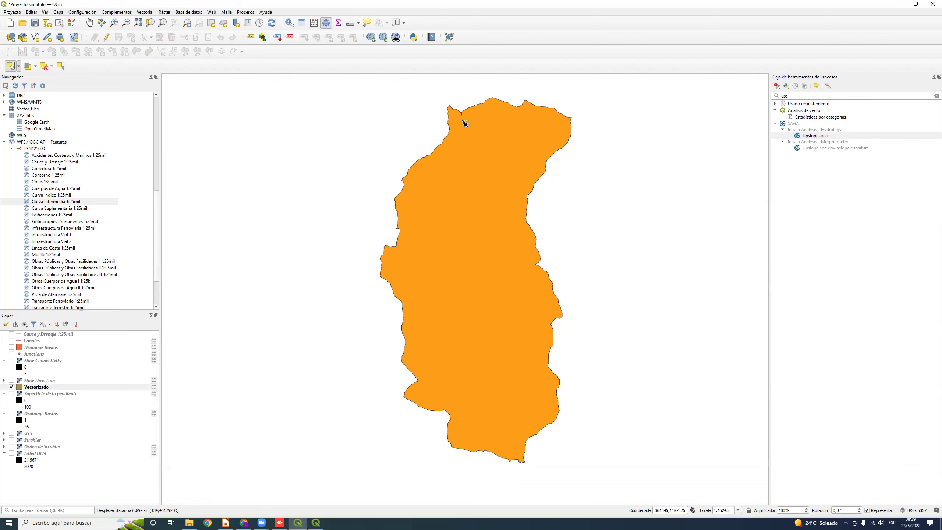
{"action": "scroll", "coordinate": [465, 124], "scroll_direction": "up", "scroll_amount": 5}
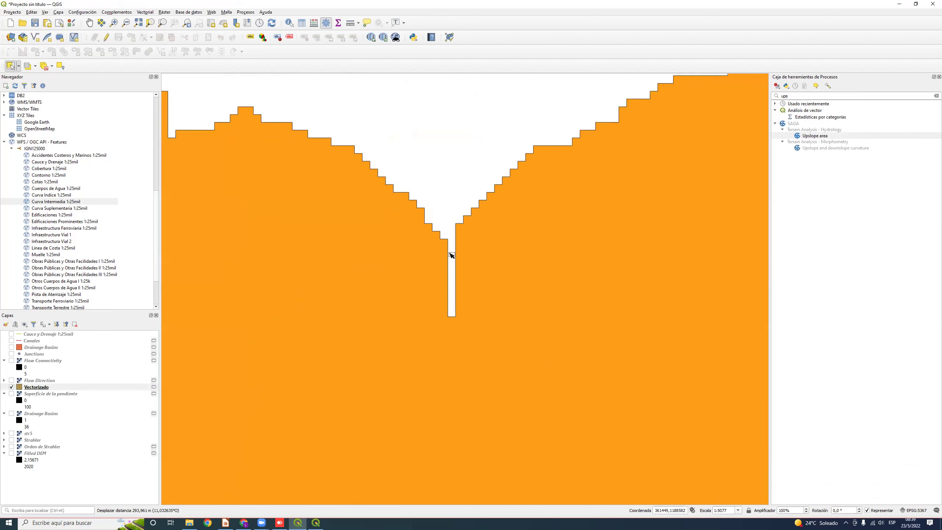
{"action": "scroll", "coordinate": [453, 253], "scroll_direction": "down", "scroll_amount": 1}
{"action": "scroll", "coordinate": [410, 204], "scroll_direction": "up", "scroll_amount": 2}
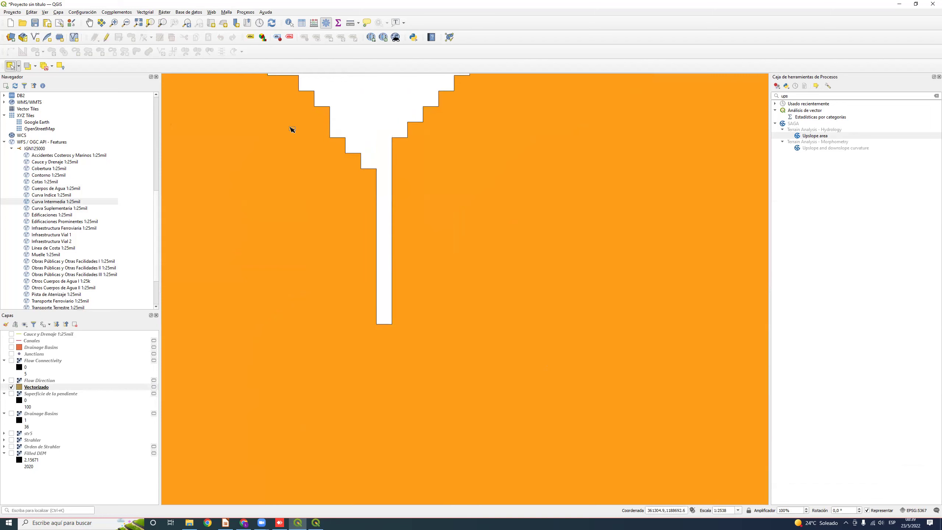
{"action": "scroll", "coordinate": [405, 185], "scroll_direction": "down", "scroll_amount": 6}
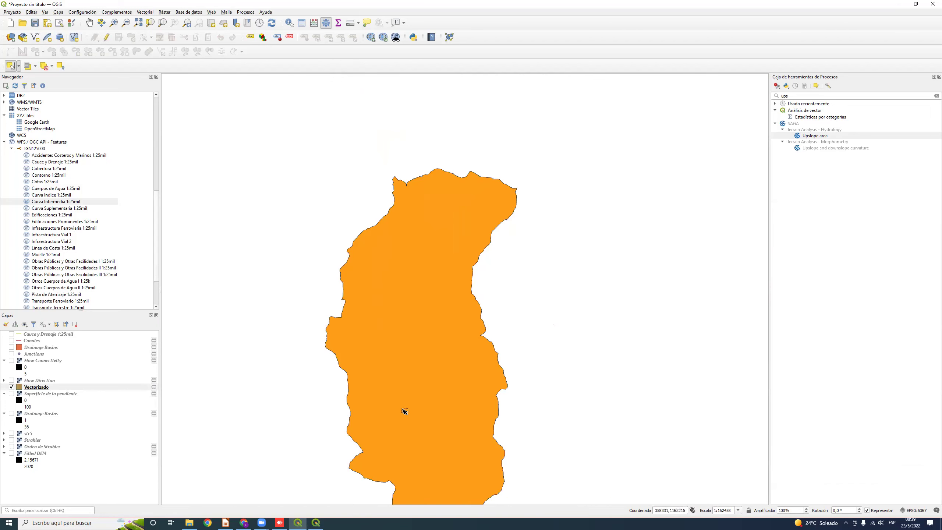
{"action": "scroll", "coordinate": [478, 322], "scroll_direction": "up", "scroll_amount": 3}
{"action": "left_click", "coordinate": [492, 393]}
{"action": "scroll", "coordinate": [490, 340], "scroll_direction": "up", "scroll_amount": 1}
{"action": "left_click", "coordinate": [494, 342]}
{"action": "scroll", "coordinate": [480, 338], "scroll_direction": "up", "scroll_amount": 1}
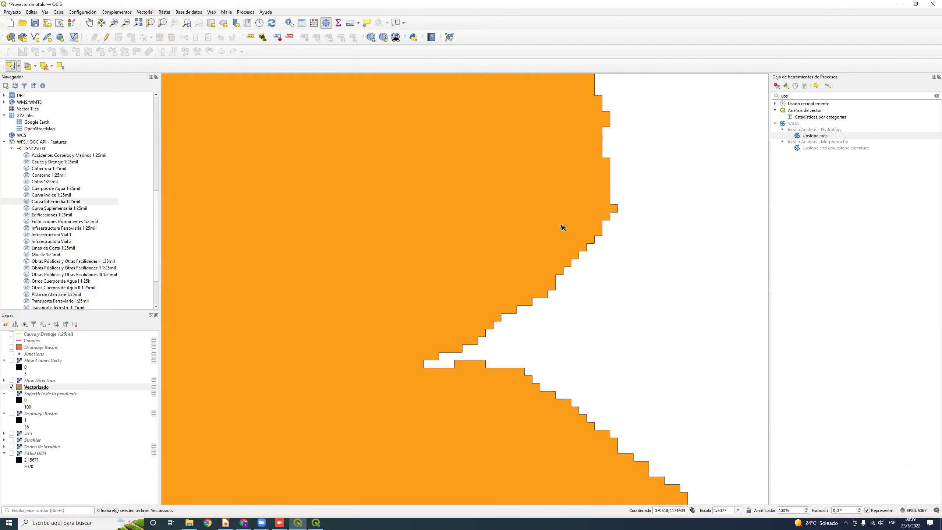
{"action": "scroll", "coordinate": [563, 227], "scroll_direction": "down", "scroll_amount": 4}
Look over the southern end of the catchment polygon and the rest of its outline.
{"action": "left_click_drag", "start_coordinate": [455, 350], "coordinate": [376, 329]}
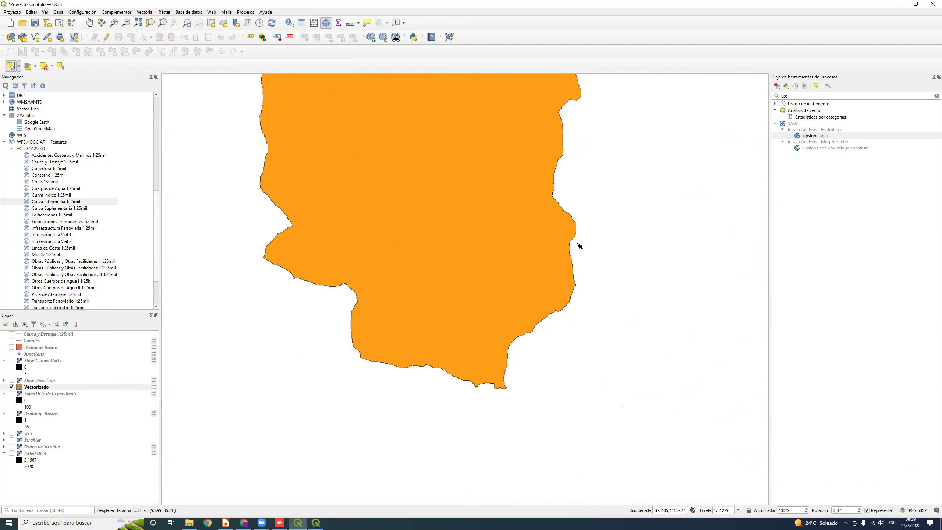
{"action": "scroll", "coordinate": [576, 246], "scroll_direction": "up", "scroll_amount": 1}
{"action": "scroll", "coordinate": [536, 150], "scroll_direction": "down", "scroll_amount": 2}
{"action": "left_click_drag", "start_coordinate": [536, 150], "coordinate": [528, 312]}
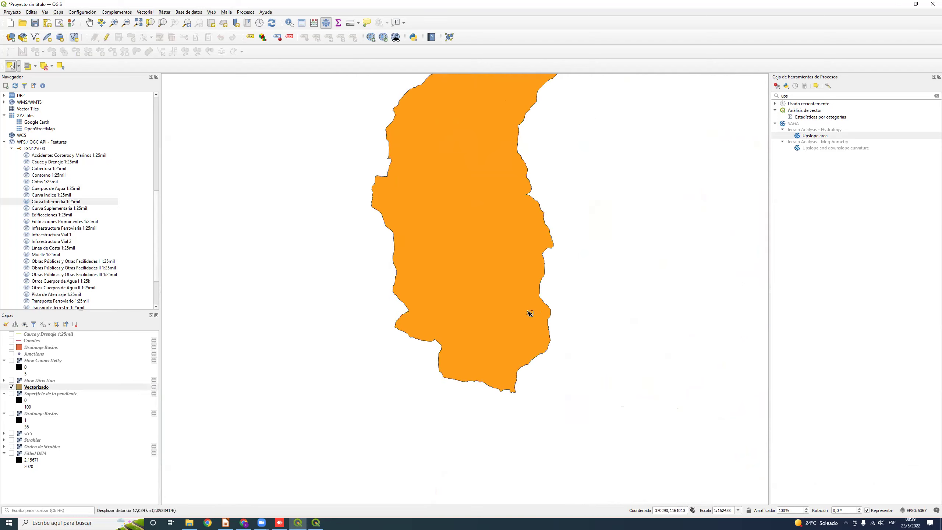
{"action": "left_click_drag", "start_coordinate": [532, 187], "coordinate": [531, 219]}
{"action": "scroll", "coordinate": [543, 192], "scroll_direction": "up", "scroll_amount": 1}
{"action": "scroll", "coordinate": [541, 202], "scroll_direction": "down", "scroll_amount": 1}
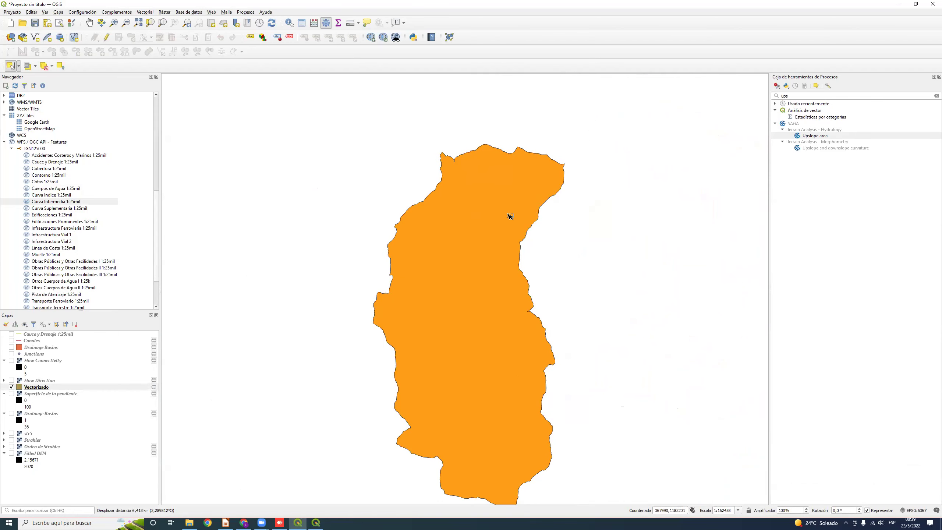
{"action": "scroll", "coordinate": [499, 203], "scroll_direction": "up", "scroll_amount": 1}
{"action": "scroll", "coordinate": [330, 328], "scroll_direction": "down", "scroll_amount": 1}
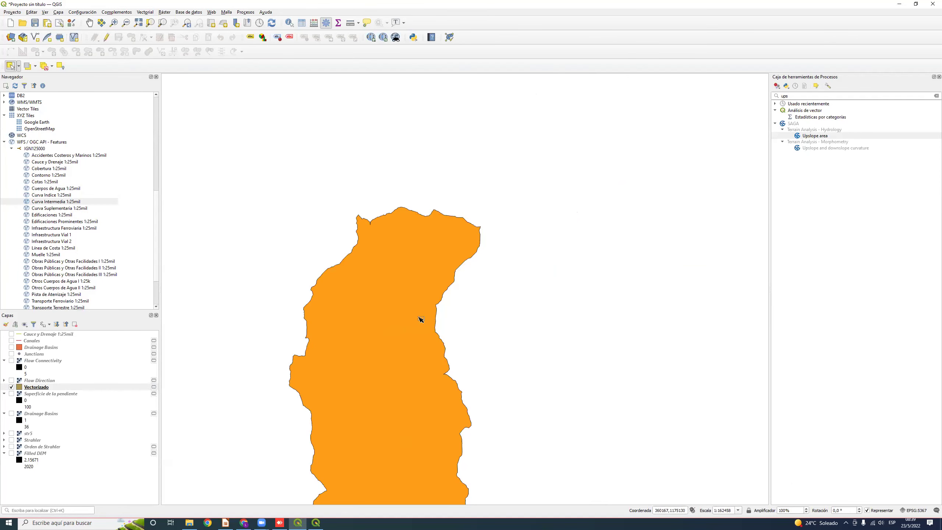
{"action": "left_click_drag", "start_coordinate": [454, 362], "coordinate": [512, 266]}
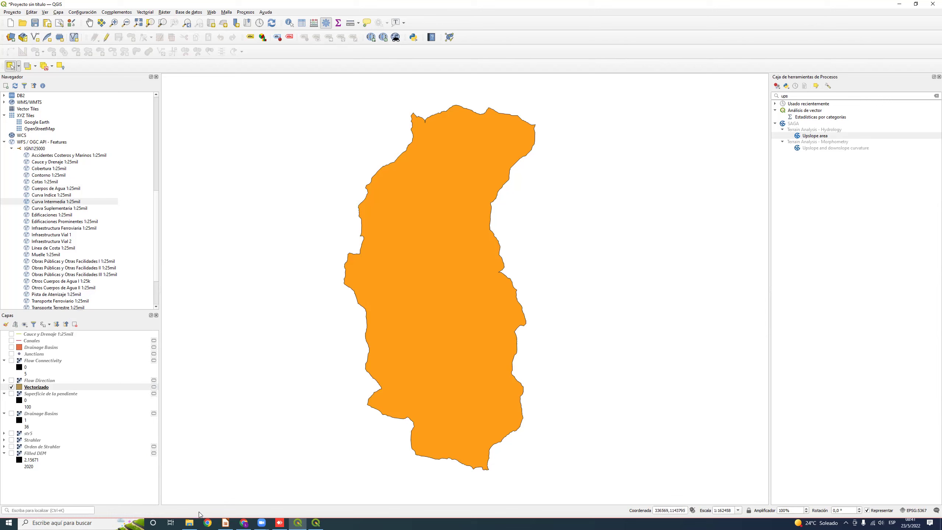
Switch to ArcMap in the AnyDesk remote session and close its introduction dialog and the Crear entidades window.
{"action": "left_click", "coordinate": [284, 521]}
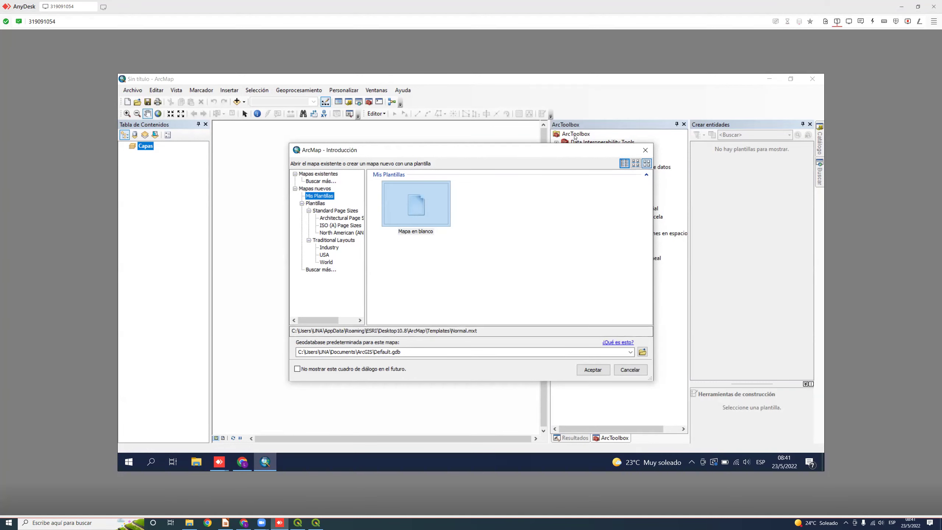
{"action": "left_click_drag", "start_coordinate": [630, 150], "coordinate": [591, 135]}
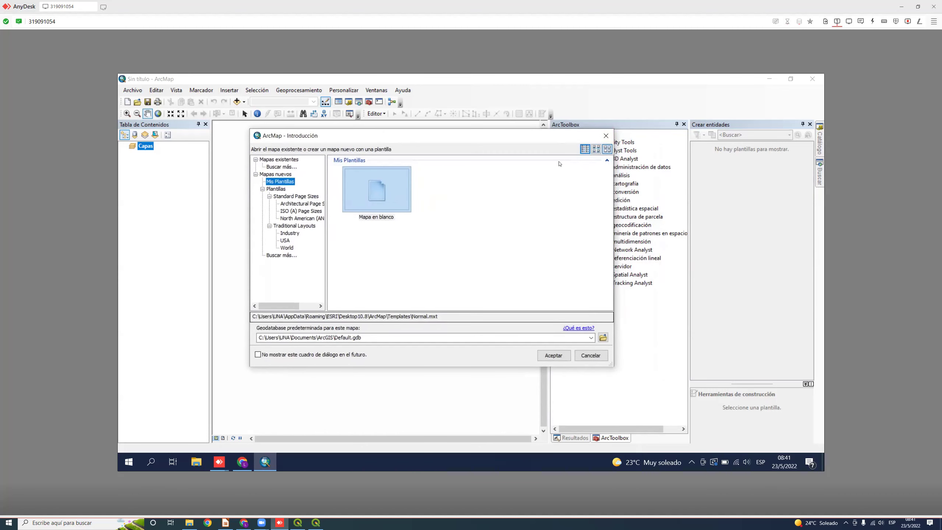
{"action": "left_click", "coordinate": [605, 136]}
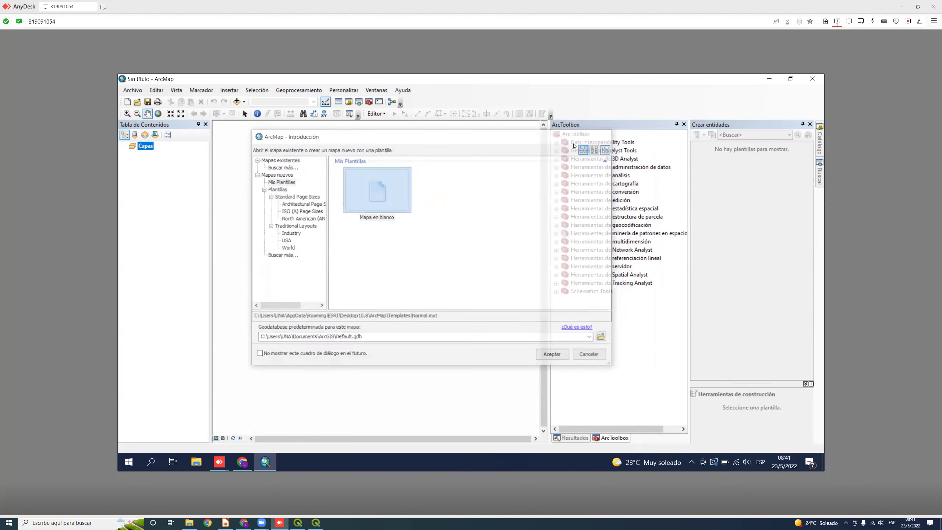
{"action": "left_click", "coordinate": [810, 124]}
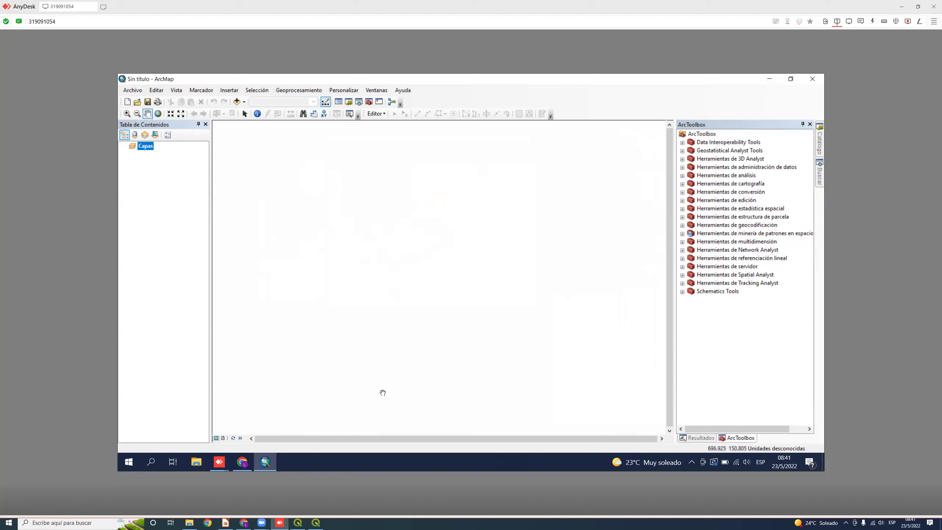
Browse the remote computer's installed programs for the ArcGIS desktop applications and ArcGIS Pro.
{"action": "left_click", "coordinate": [129, 470]}
{"action": "scroll", "coordinate": [209, 389], "scroll_direction": "down", "scroll_amount": 10}
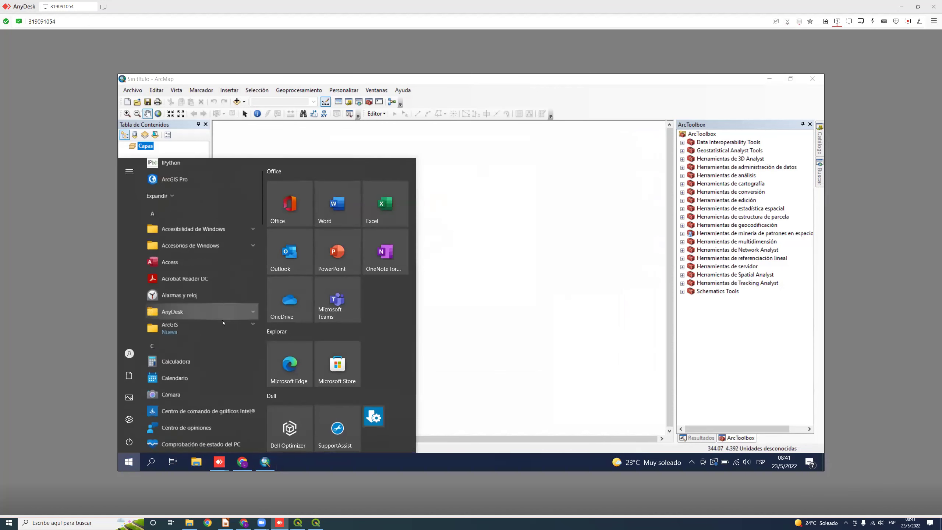
{"action": "scroll", "coordinate": [209, 389], "scroll_direction": "up", "scroll_amount": 10}
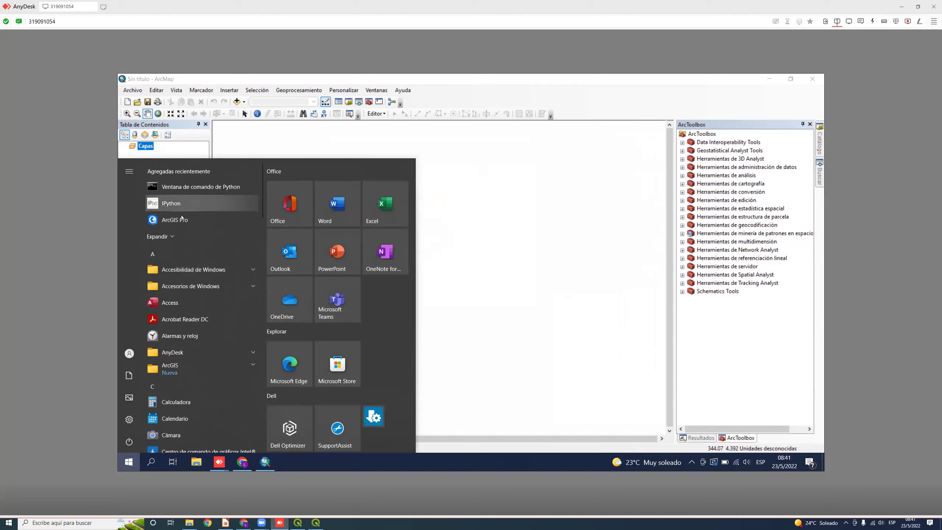
{"action": "scroll", "coordinate": [226, 396], "scroll_direction": "down", "scroll_amount": 15}
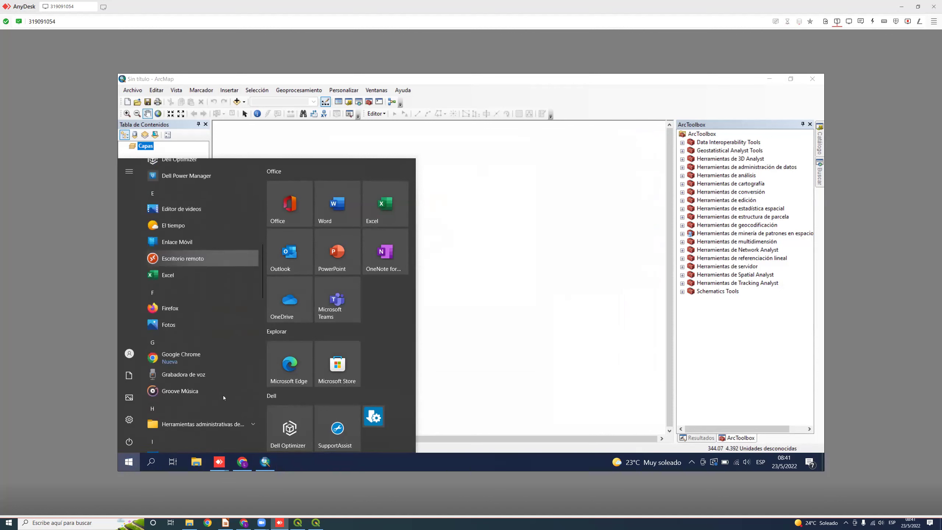
{"action": "scroll", "coordinate": [219, 395], "scroll_direction": "up", "scroll_amount": 15}
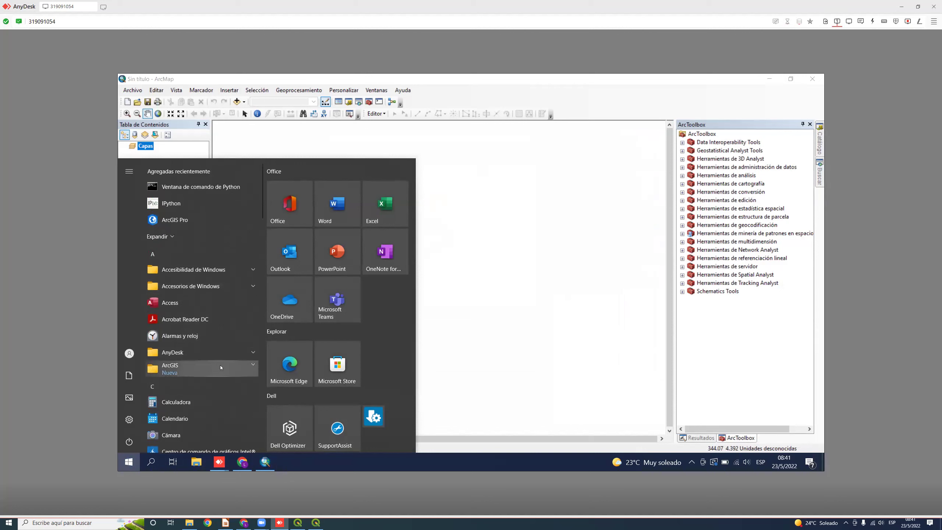
{"action": "left_click", "coordinate": [238, 368]}
{"action": "scroll", "coordinate": [238, 370], "scroll_direction": "down", "scroll_amount": 2}
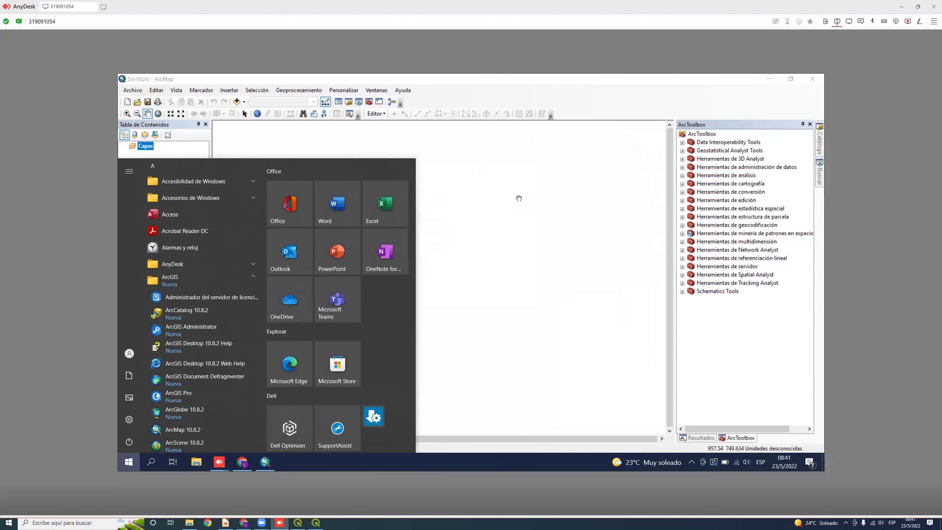
{"action": "left_click", "coordinate": [577, 133]}
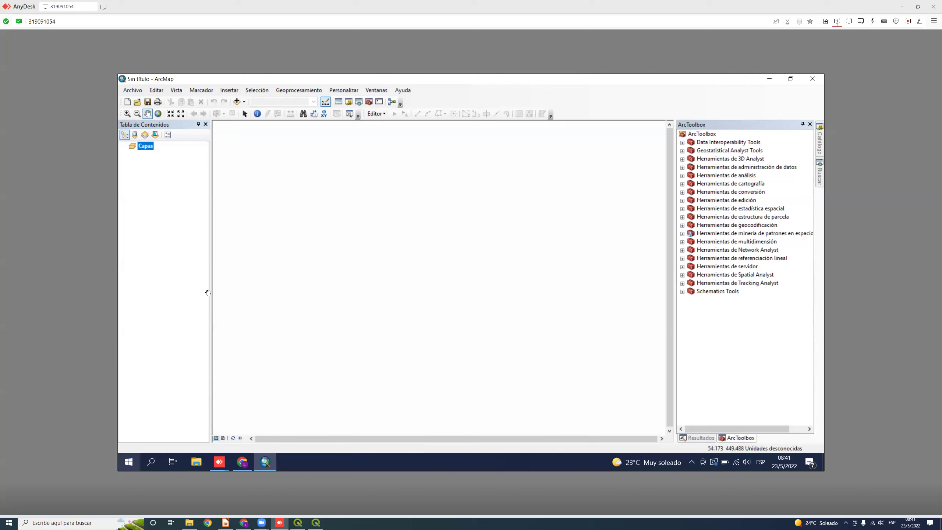
{"action": "left_click", "coordinate": [136, 462]}
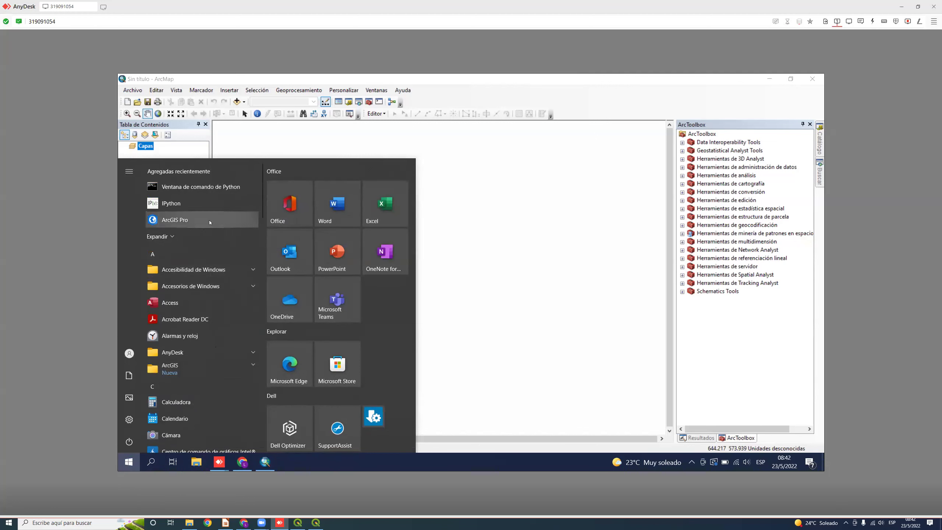
{"action": "left_click", "coordinate": [515, 98]}
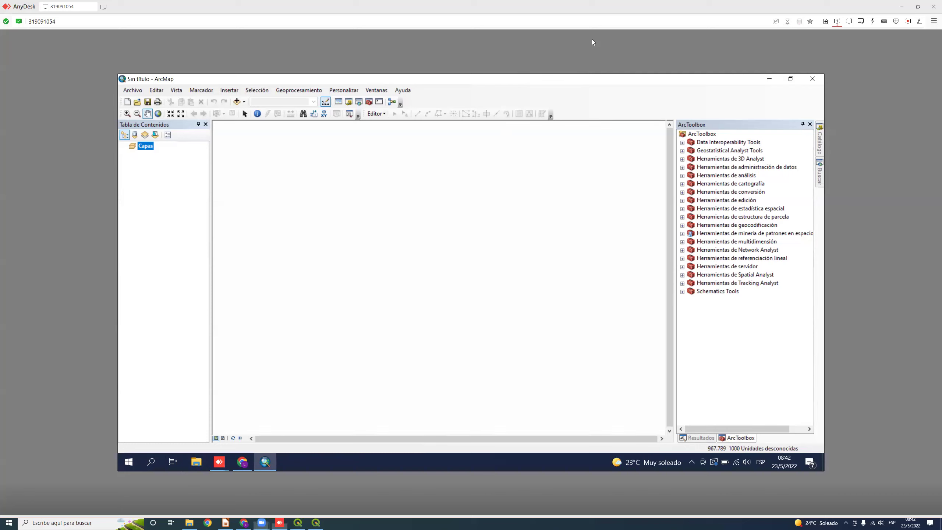
{"action": "mouse_move", "coordinate": [171, 156]}
{"action": "left_mouse_down"}
{"action": "mouse_move", "coordinate": [132, 346]}
{"action": "mouse_move", "coordinate": [165, 379]}
{"action": "mouse_move", "coordinate": [187, 296]}
{"action": "mouse_move", "coordinate": [194, 212]}
{"action": "mouse_move", "coordinate": [176, 159]}
{"action": "left_mouse_up"}
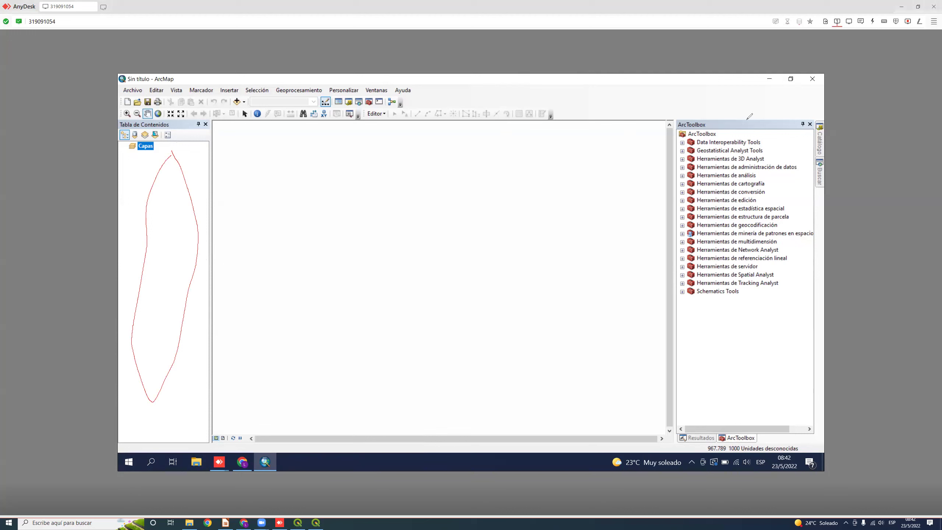
{"action": "mouse_move", "coordinate": [719, 113]}
{"action": "left_mouse_down"}
{"action": "mouse_move", "coordinate": [676, 285]}
{"action": "mouse_move", "coordinate": [759, 337]}
{"action": "left_mouse_up"}
{"action": "mouse_move", "coordinate": [803, 311]}
{"action": "left_mouse_down"}
{"action": "mouse_move", "coordinate": [817, 266]}
{"action": "mouse_move", "coordinate": [817, 214]}
{"action": "mouse_move", "coordinate": [798, 150]}
{"action": "mouse_move", "coordinate": [716, 100]}
{"action": "left_mouse_up"}
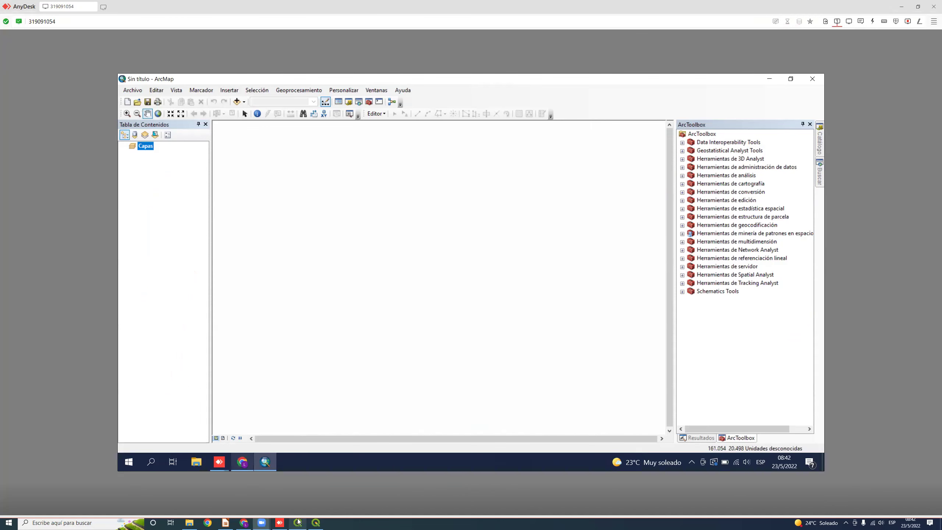
Switch to QGIS, clear the Processing toolbox search and browse the SAGA groups and the GRASS raster tools.
{"action": "key", "text": "alt+Tab"}
{"action": "double_click", "coordinate": [790, 95]}
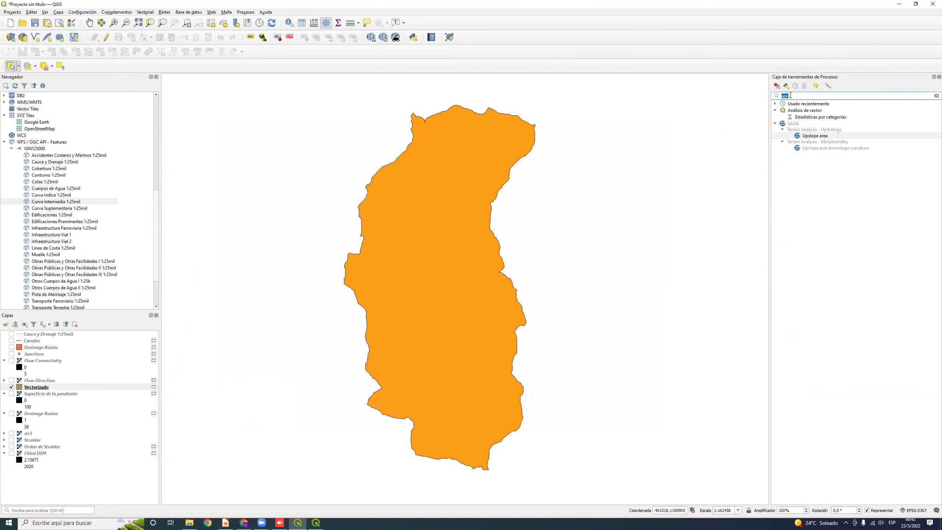
{"action": "key", "text": "BackSpace"}
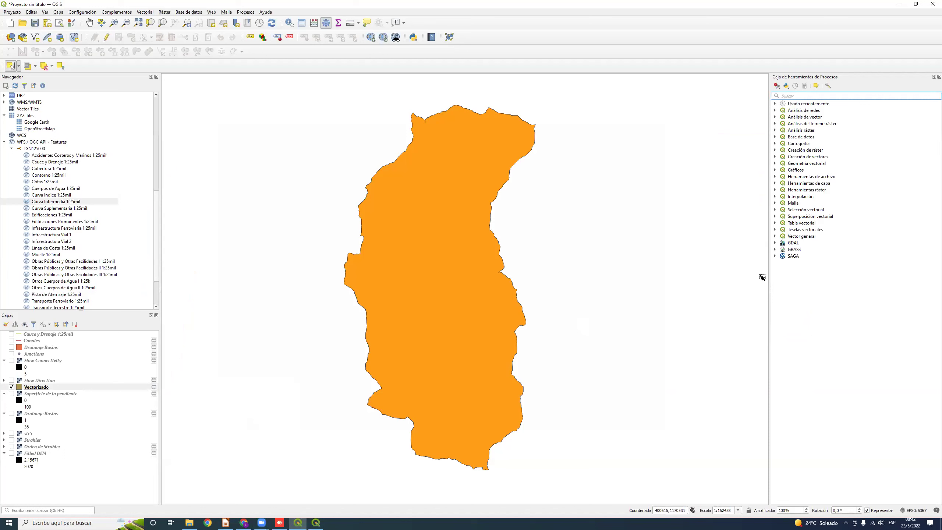
{"action": "left_click", "coordinate": [773, 257]}
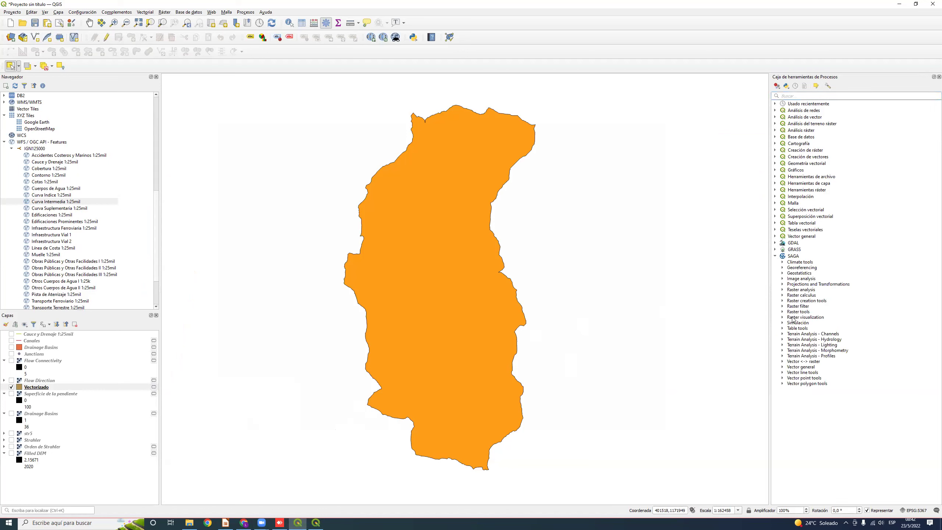
{"action": "left_click", "coordinate": [775, 256]}
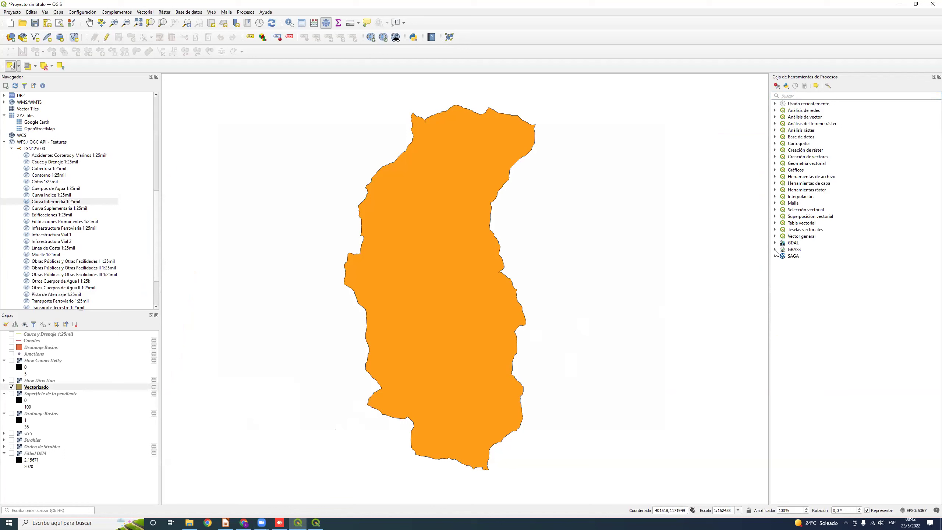
{"action": "left_click", "coordinate": [774, 250]}
{"action": "left_click", "coordinate": [782, 267]}
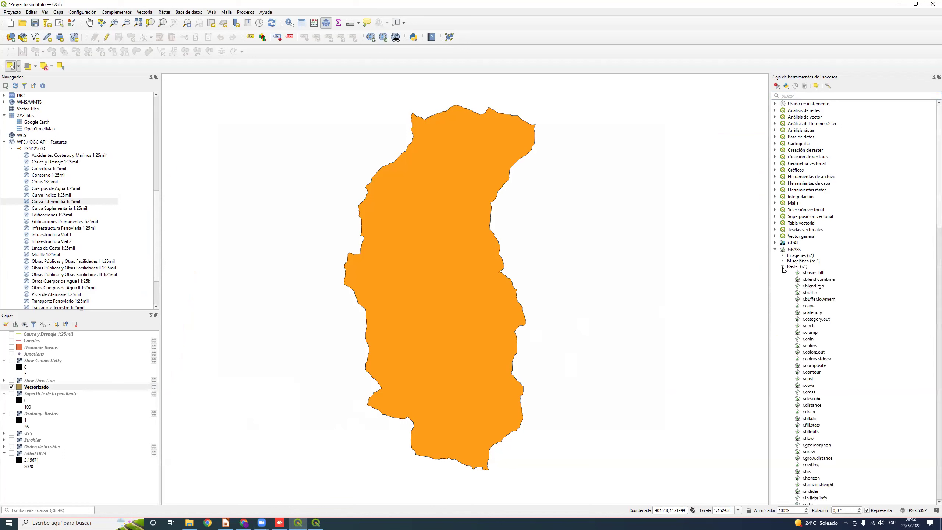
{"action": "left_click", "coordinate": [782, 267]}
{"action": "left_click", "coordinate": [774, 252]}
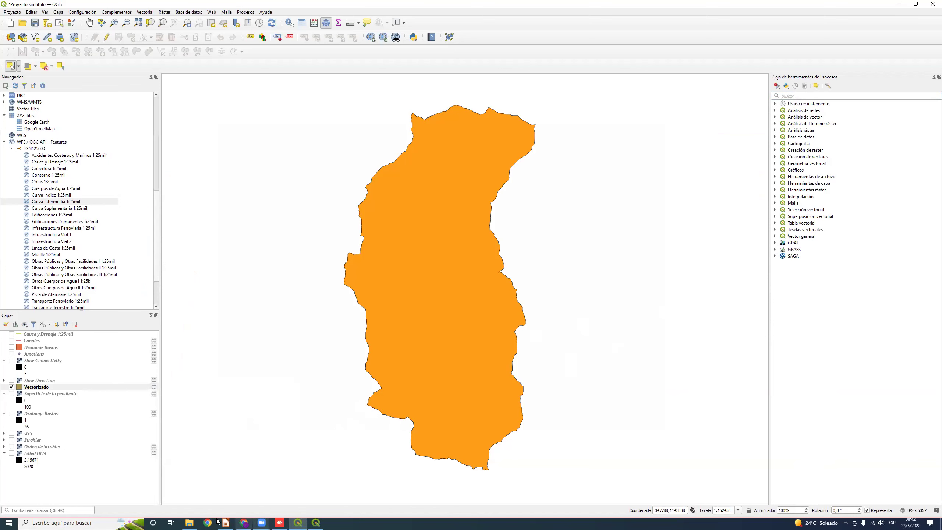
Switch to ArcMap in the AnyDesk session and look through the toolsets of Herramientas de Spatial Analyst, including Hidrología.
{"action": "left_click", "coordinate": [280, 522]}
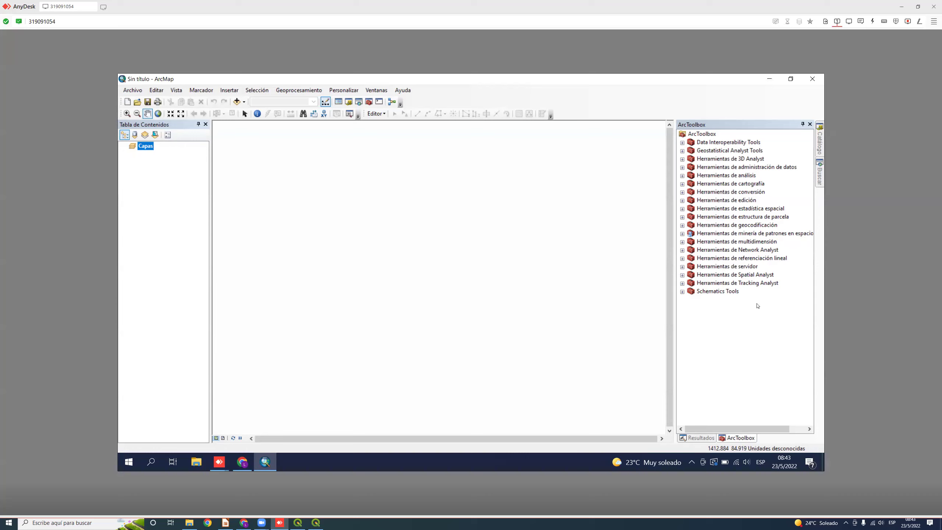
{"action": "left_click", "coordinate": [682, 274]}
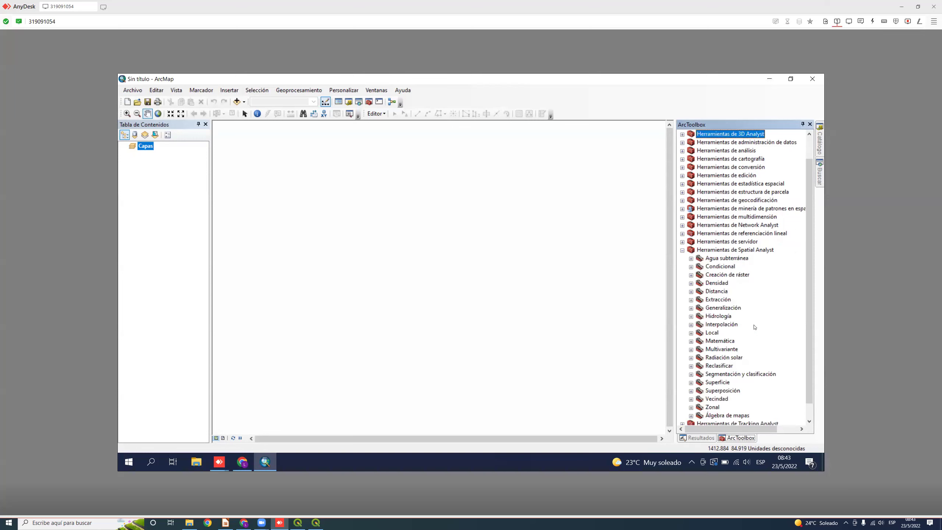
{"action": "scroll", "coordinate": [751, 311], "scroll_direction": "down", "scroll_amount": 1}
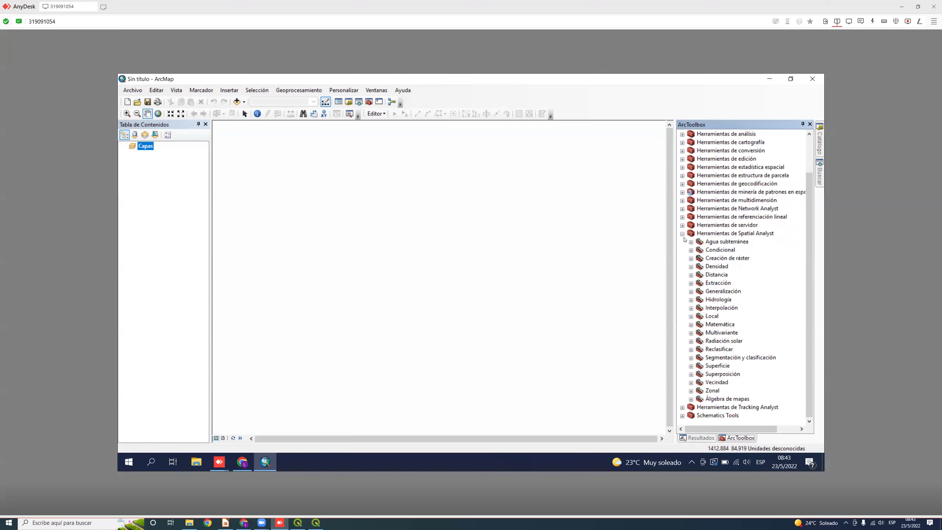
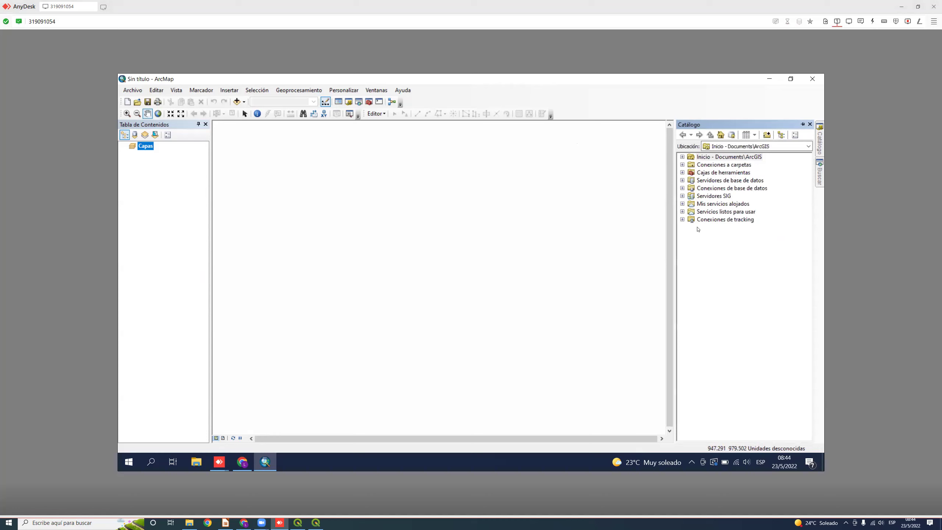
Show and close ArcMap's Buscar window, and bring up the Catálogo window.
{"action": "left_click", "coordinate": [818, 179]}
{"action": "left_click", "coordinate": [723, 156]}
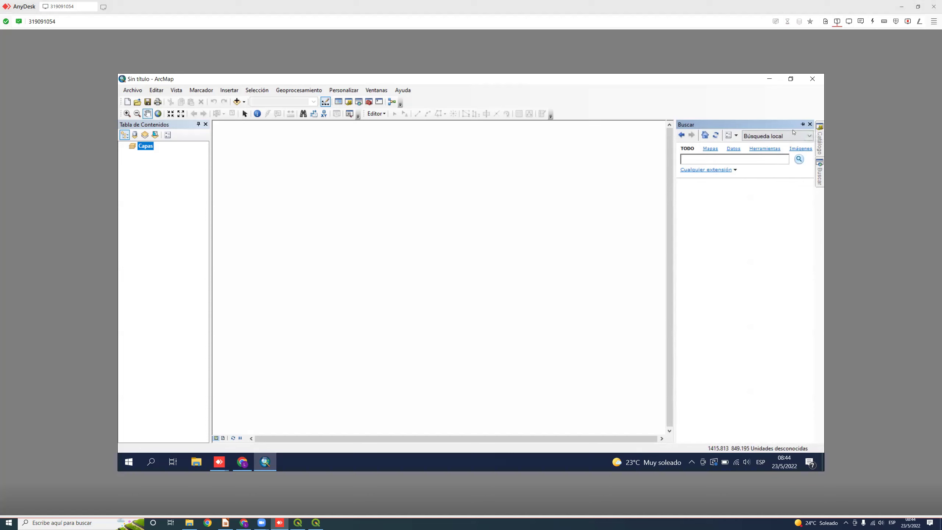
{"action": "left_click", "coordinate": [809, 124]}
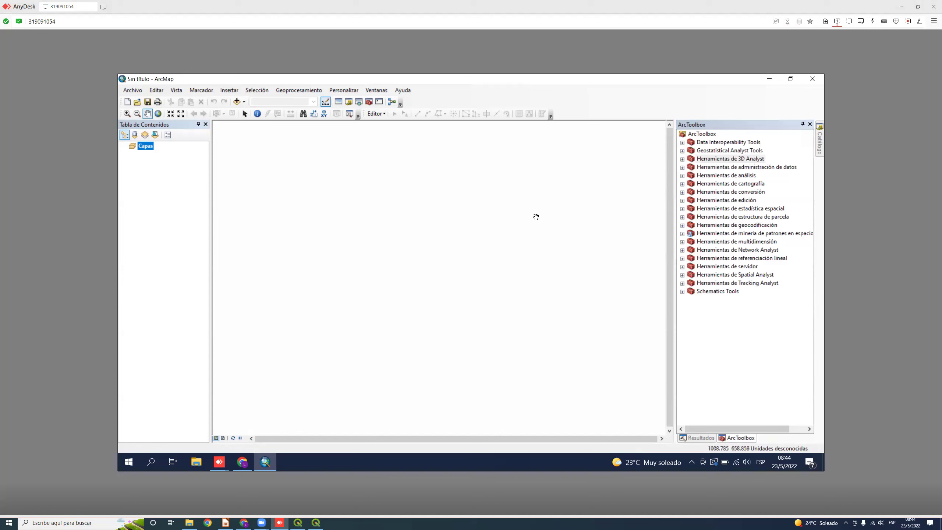
{"action": "left_click", "coordinate": [820, 143]}
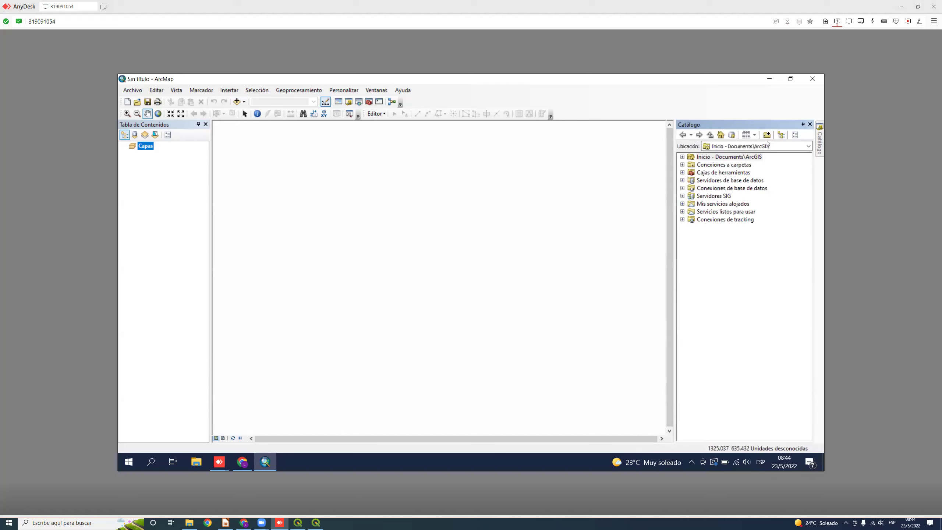
Copy the MDE_Rio_Piedras TIF file from the remote computer's Descargas folder.
{"action": "left_click", "coordinate": [198, 461]}
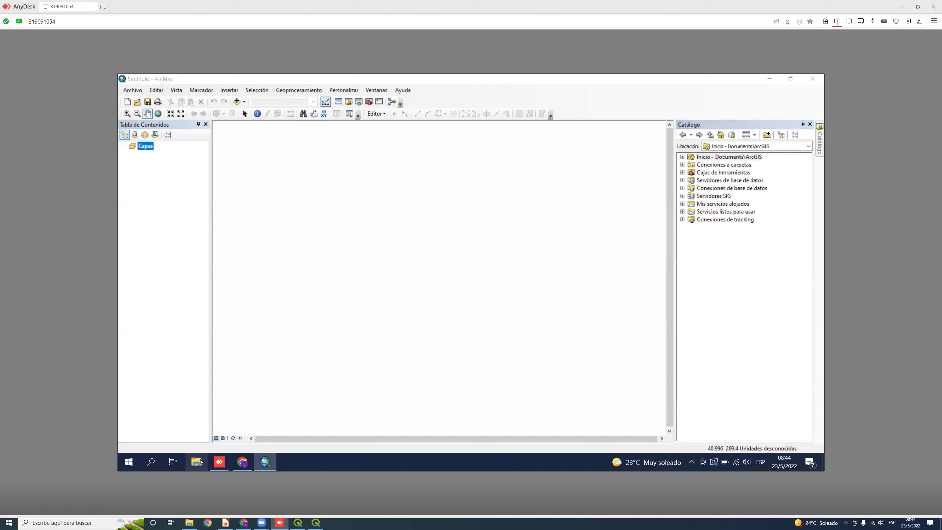
{"action": "left_click", "coordinate": [178, 149]}
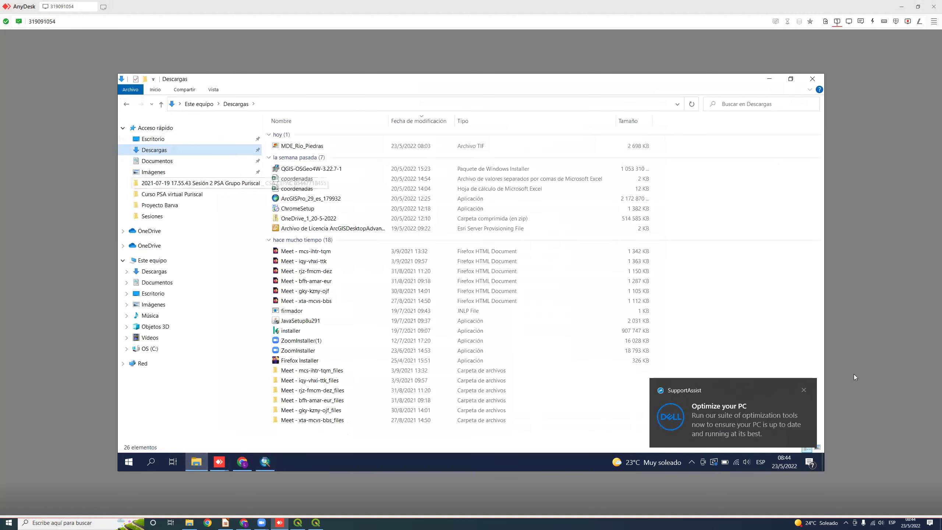
{"action": "left_click", "coordinate": [314, 147]}
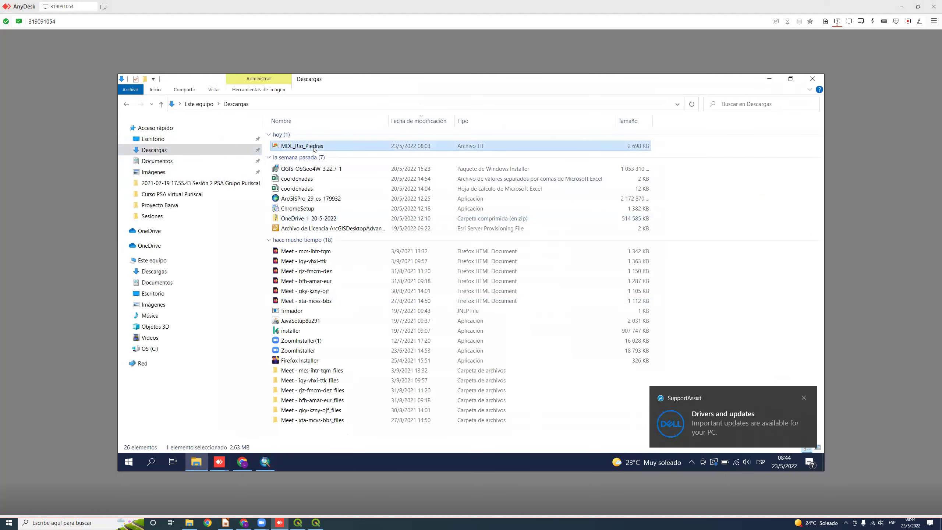
{"action": "right_click", "coordinate": [330, 151]}
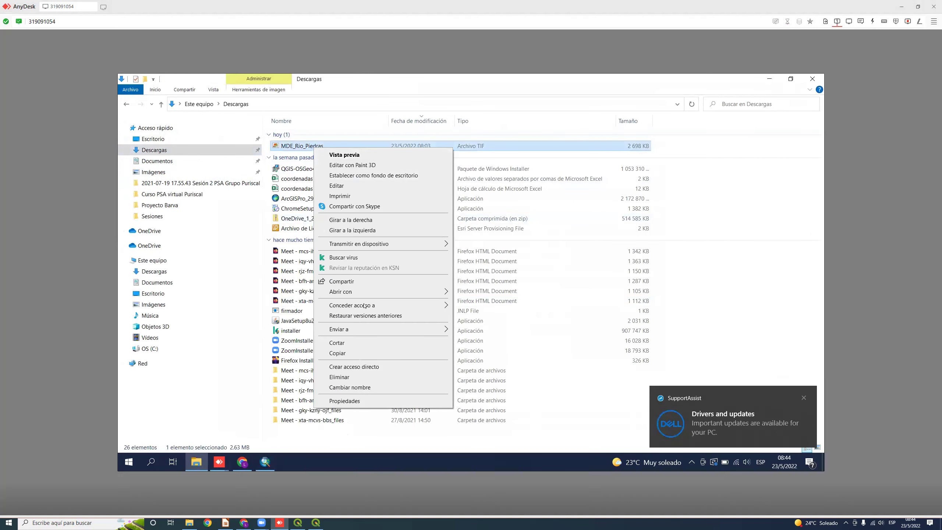
{"action": "left_click", "coordinate": [352, 358]}
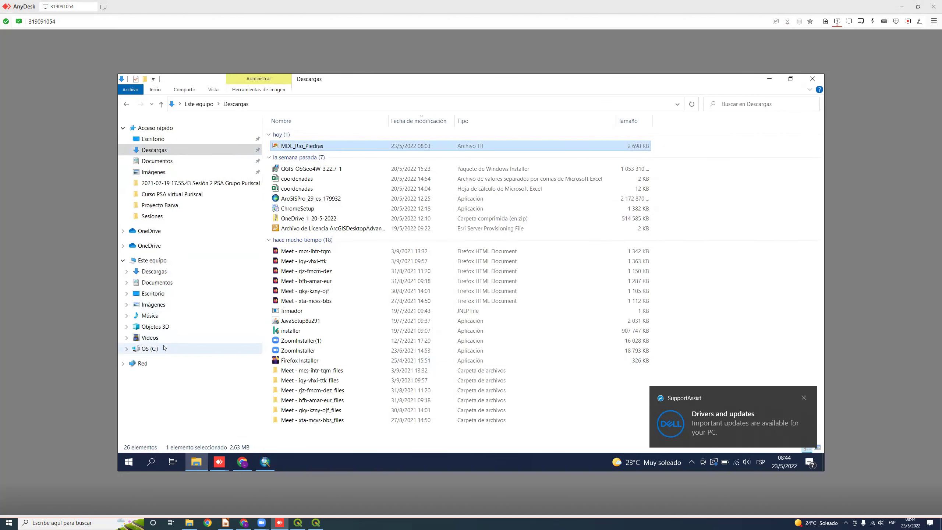
Create a folder named SIG on the remote computer's C: drive and open it.
{"action": "left_click", "coordinate": [152, 350]}
{"action": "right_click", "coordinate": [330, 259]}
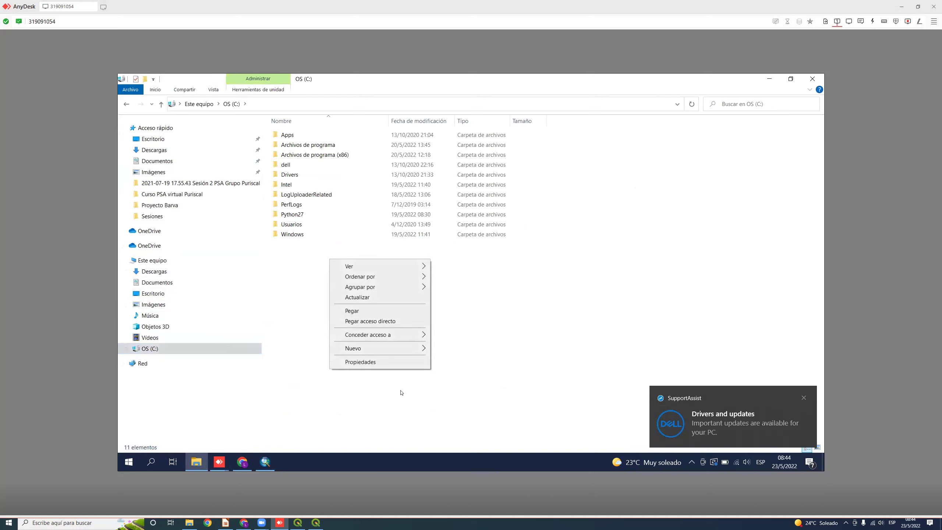
{"action": "mouse_move", "coordinate": [392, 351]}
{"action": "left_click", "coordinate": [450, 349]}
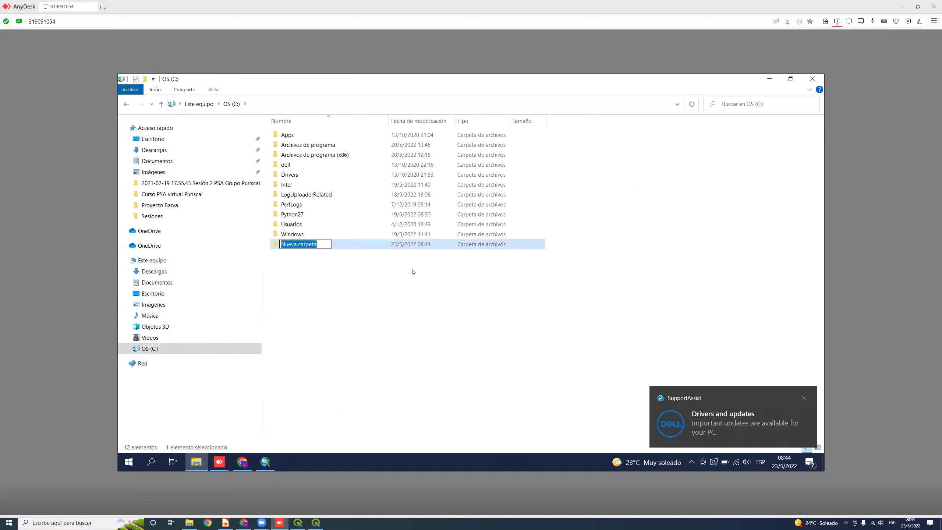
{"action": "type", "text": "SIG"}
{"action": "left_click", "coordinate": [290, 251]}
{"action": "double_click", "coordinate": [287, 245]}
Create a subfolder named Semana9 inside the SIG folder and open it.
{"action": "right_click", "coordinate": [332, 170]}
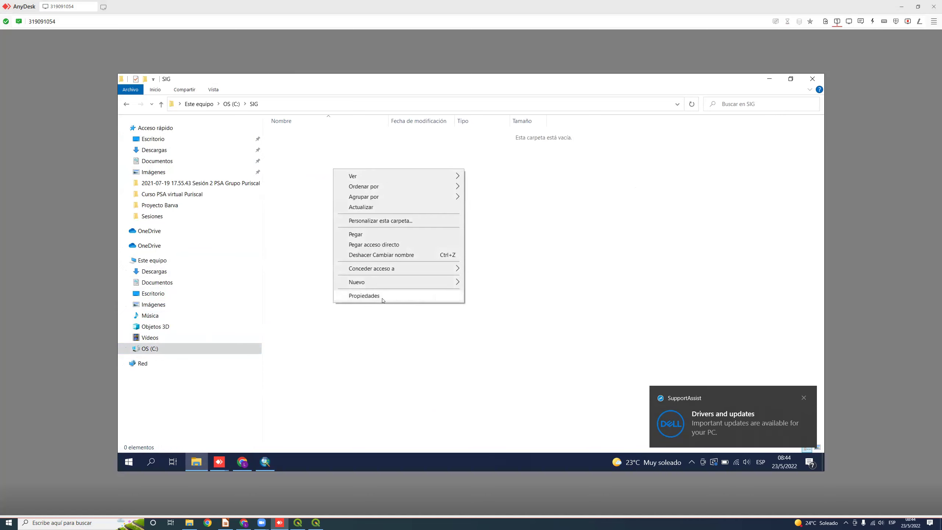
{"action": "mouse_move", "coordinate": [389, 284]}
{"action": "left_click", "coordinate": [482, 283]}
{"action": "type", "text": "Semana9"}
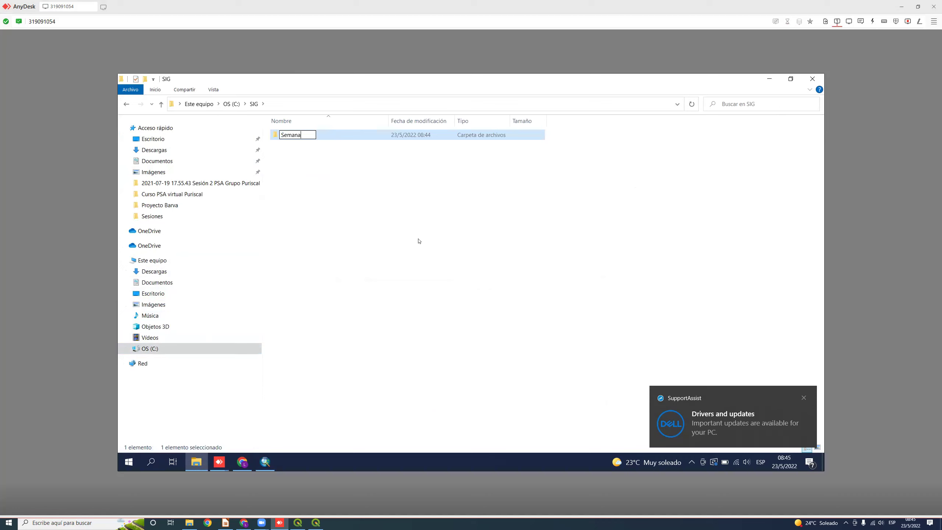
{"action": "left_click", "coordinate": [326, 166]}
{"action": "double_click", "coordinate": [309, 138]}
Paste the copied MDE_Rio_Piedras file into Semana9, return to ArcMap and dismiss the SupportAssist notification.
{"action": "right_click", "coordinate": [326, 185]}
{"action": "left_click", "coordinate": [372, 248]}
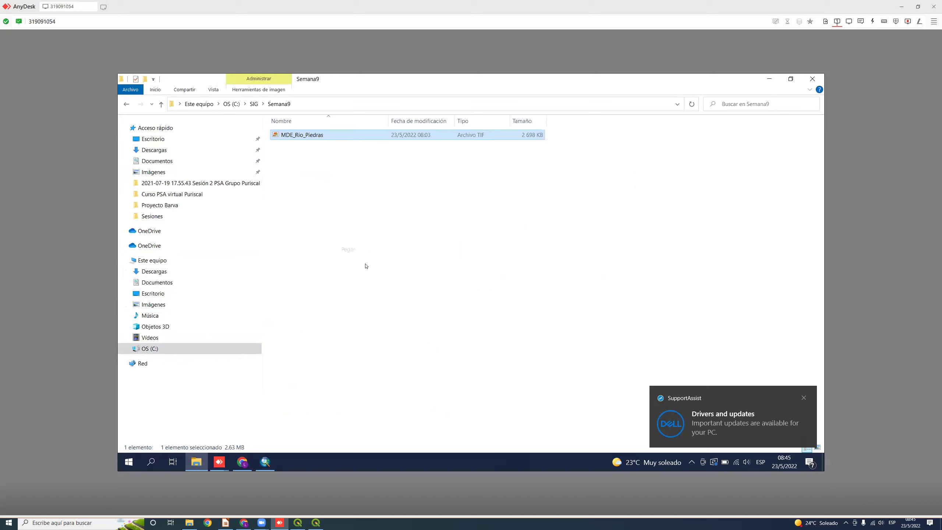
{"action": "left_click", "coordinate": [379, 255]}
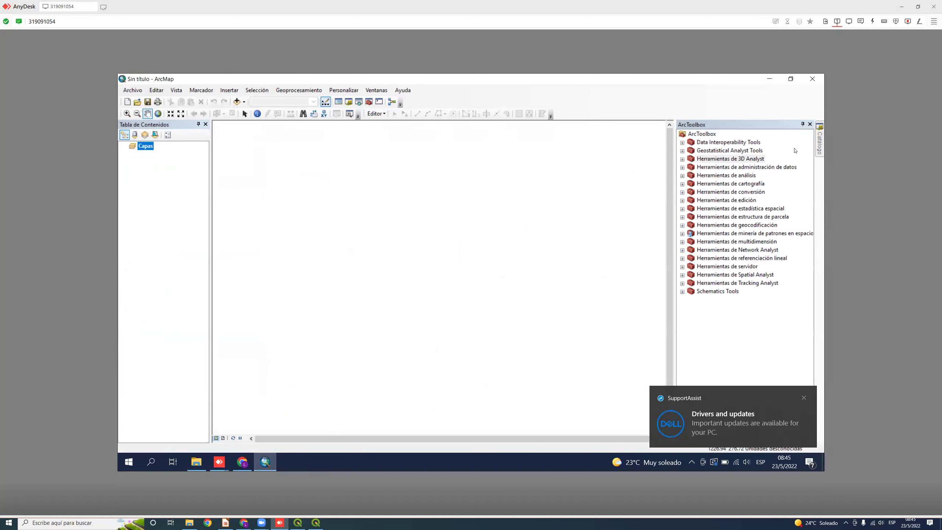
{"action": "left_click", "coordinate": [803, 398]}
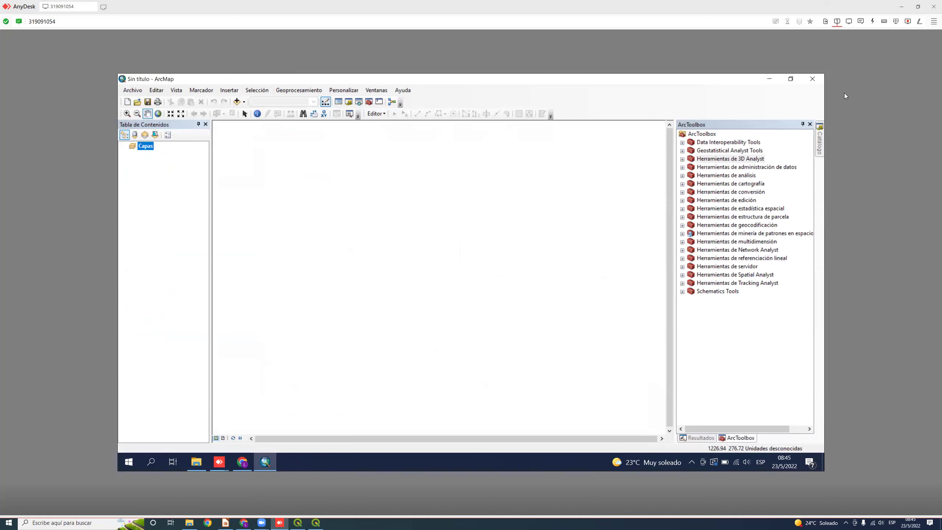
Add a folder connection to C:\SIG in ArcMap's Catálogo.
{"action": "left_click", "coordinate": [818, 142]}
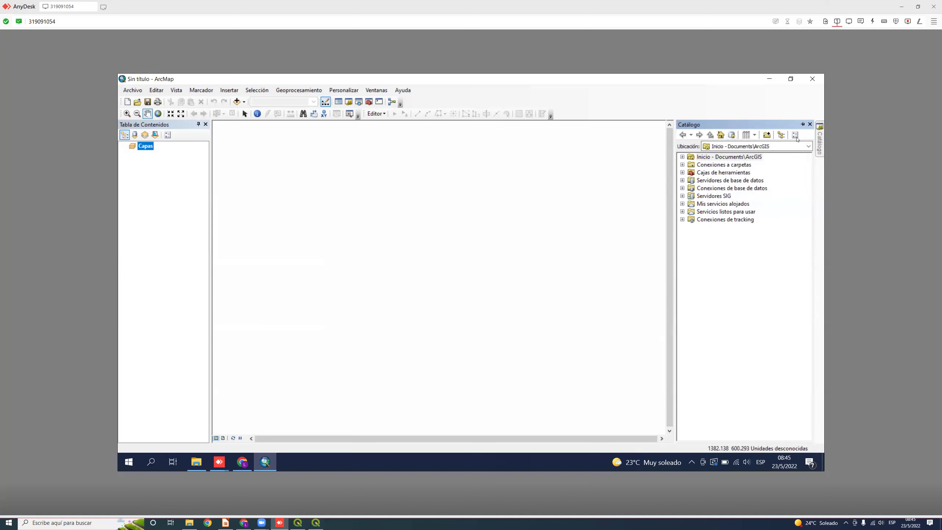
{"action": "left_click", "coordinate": [766, 135]}
{"action": "left_click_drag", "start_coordinate": [533, 254], "coordinate": [536, 271]}
{"action": "left_click", "coordinate": [408, 233]}
{"action": "scroll", "coordinate": [422, 274], "scroll_direction": "down", "scroll_amount": 1}
{"action": "left_click", "coordinate": [416, 284]}
{"action": "scroll", "coordinate": [455, 269], "scroll_direction": "down", "scroll_amount": 3}
{"action": "left_click", "coordinate": [445, 241]}
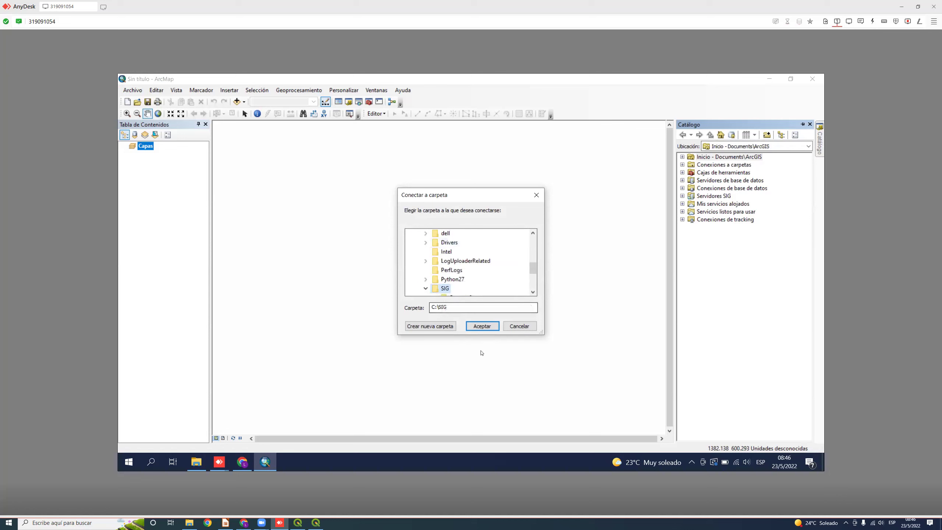
{"action": "left_click", "coordinate": [481, 326]}
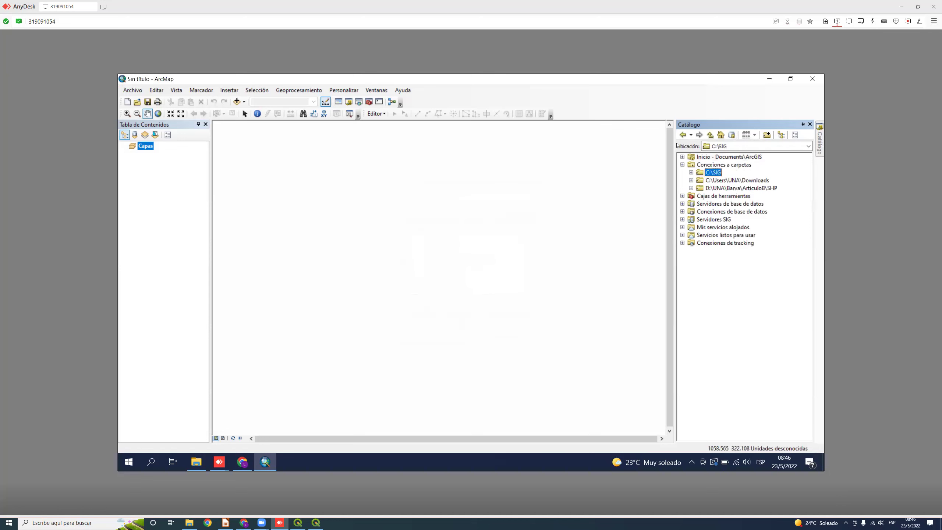
Expand the C:\SIG connection down to the Semana9 folder and select MDE_Rio_Piedras.tif.
{"action": "left_click", "coordinate": [691, 172]}
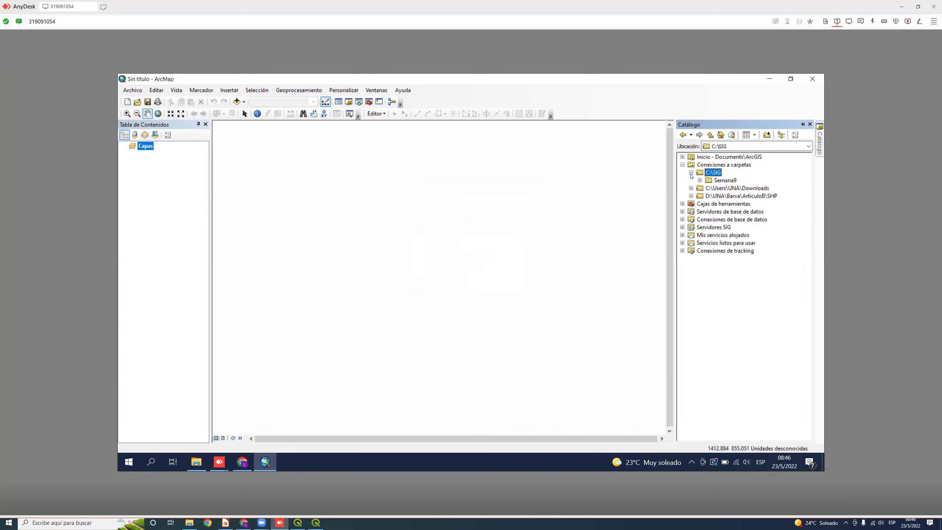
{"action": "left_click", "coordinate": [699, 181]}
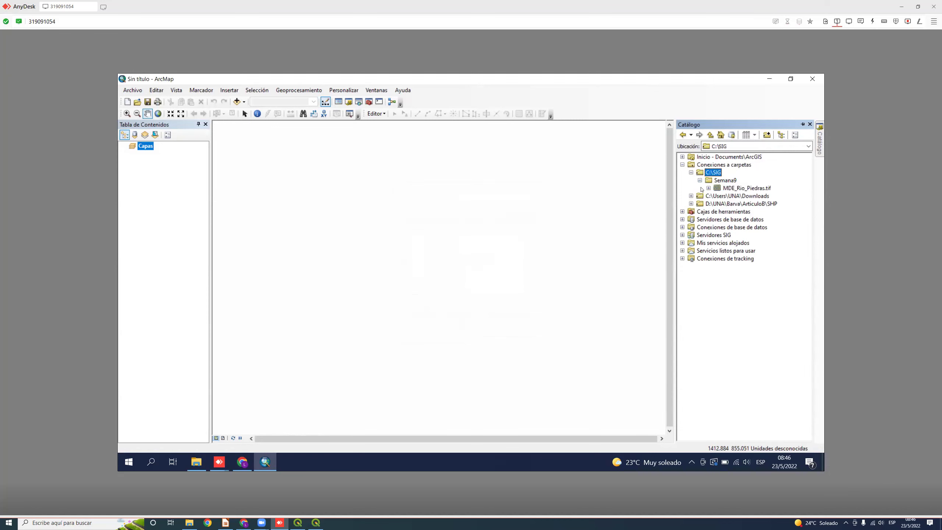
{"action": "left_click", "coordinate": [746, 188]}
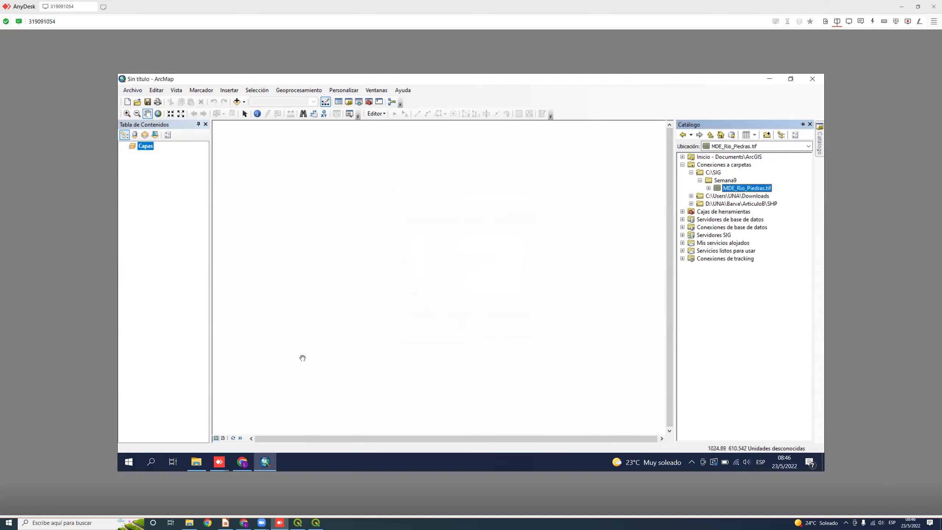
Look at the C: drive's SIG folder tree in the QGIS Navegador for comparison and return to the ArcMap session.
{"action": "left_click", "coordinate": [297, 522]}
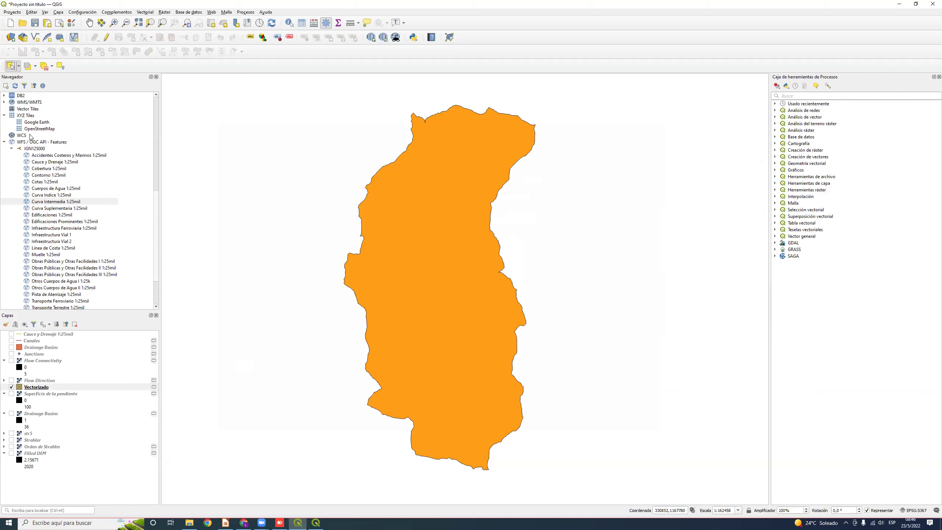
{"action": "scroll", "coordinate": [22, 143], "scroll_direction": "up", "scroll_amount": 10}
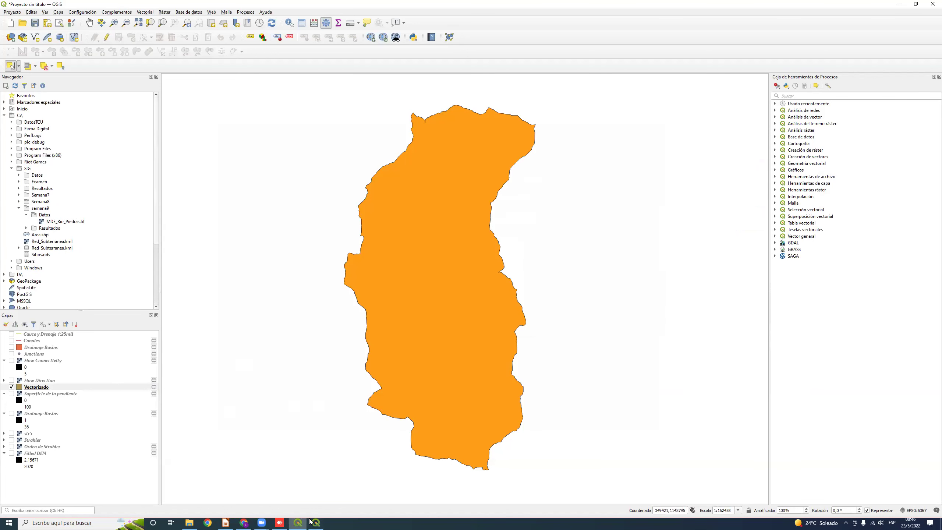
{"action": "left_click", "coordinate": [279, 522]}
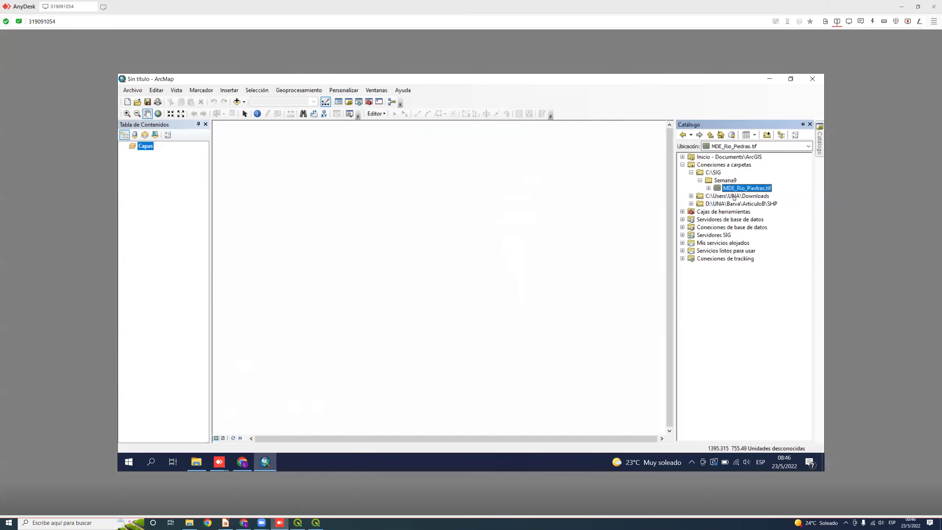
Add MDE_Rio_Piedras.tif from the Semana9 folder to the map and build its raster pyramids.
{"action": "left_click_drag", "start_coordinate": [749, 189], "coordinate": [443, 241]}
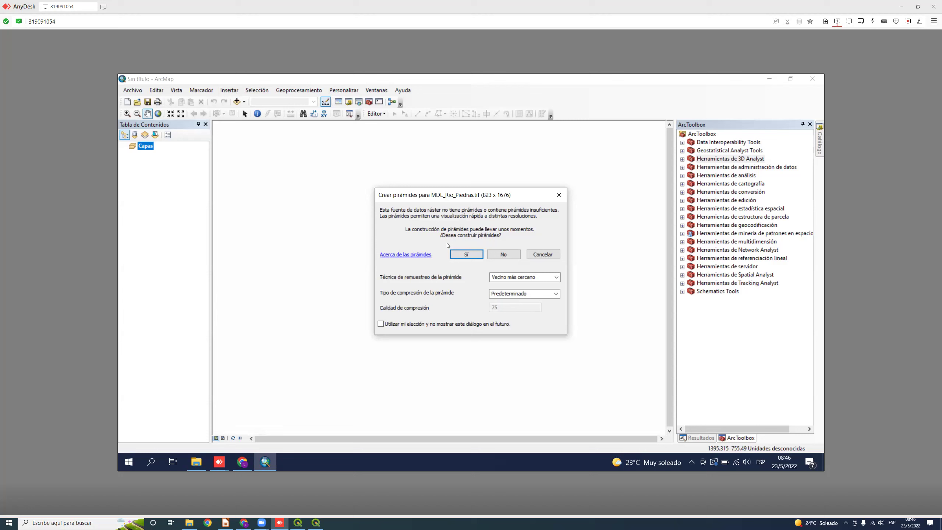
{"action": "left_click", "coordinate": [465, 253]}
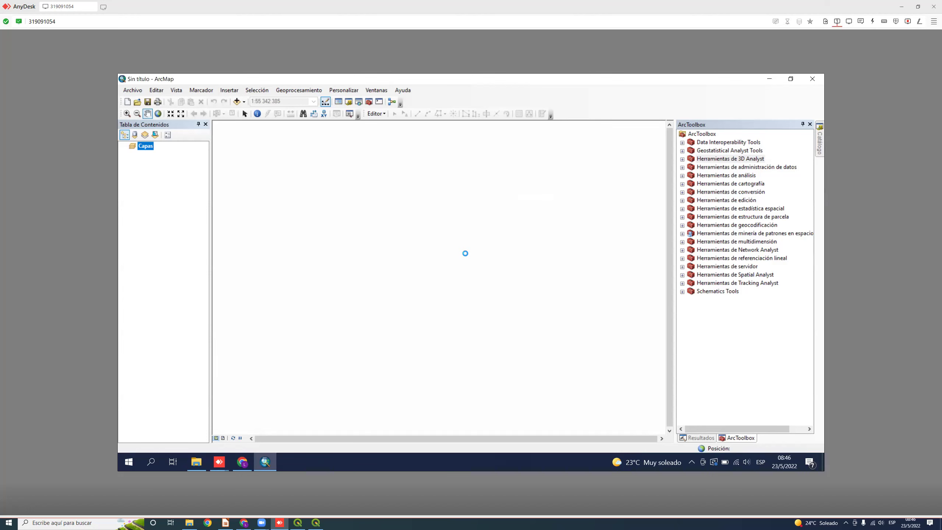
{"action": "scroll", "coordinate": [465, 243], "scroll_direction": "up", "scroll_amount": 2}
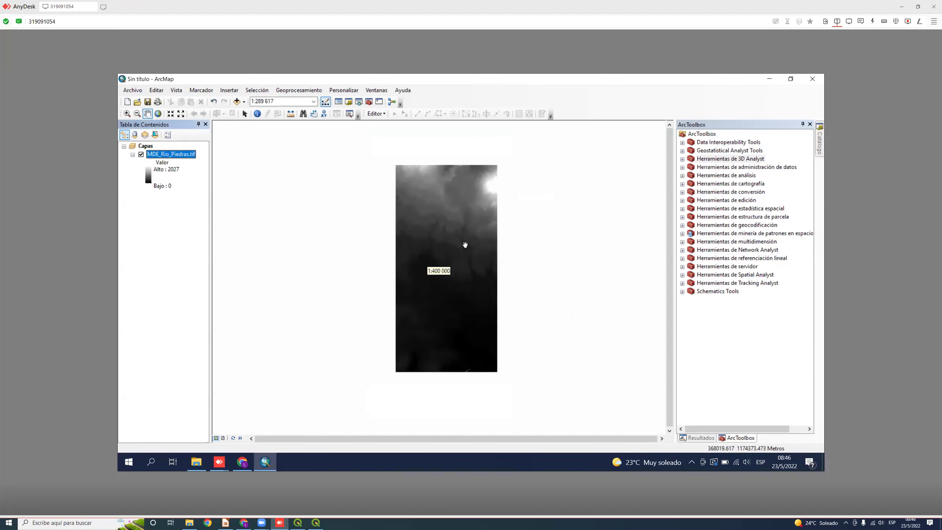
{"action": "scroll", "coordinate": [465, 245], "scroll_direction": "down", "scroll_amount": 4}
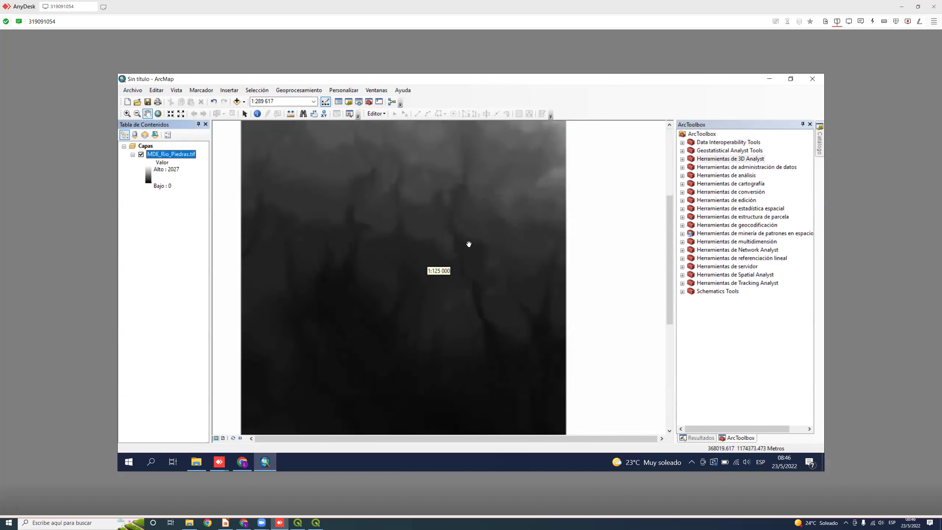
Review the coordinate system and symbology in the MDE_Rio_Piedras.tif layer properties, leaving the settings as they are.
{"action": "right_click", "coordinate": [178, 154]}
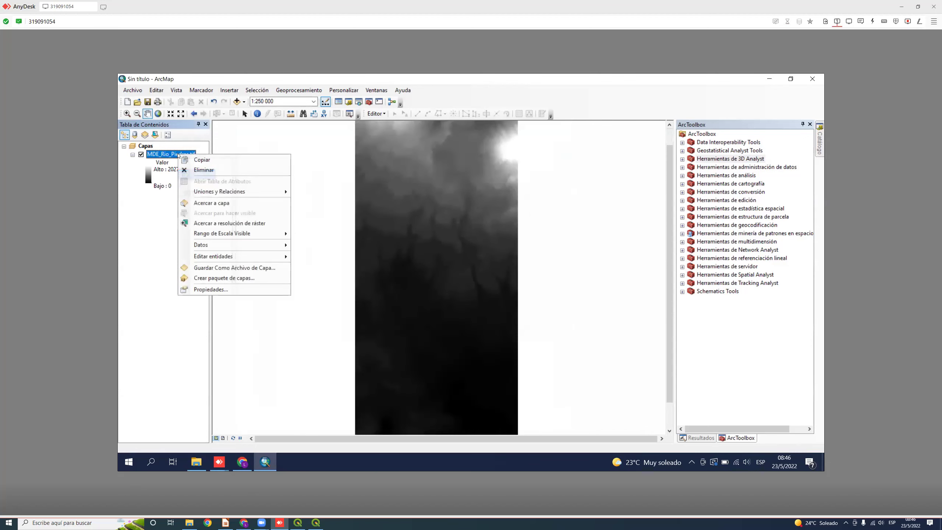
{"action": "left_click", "coordinate": [216, 290]}
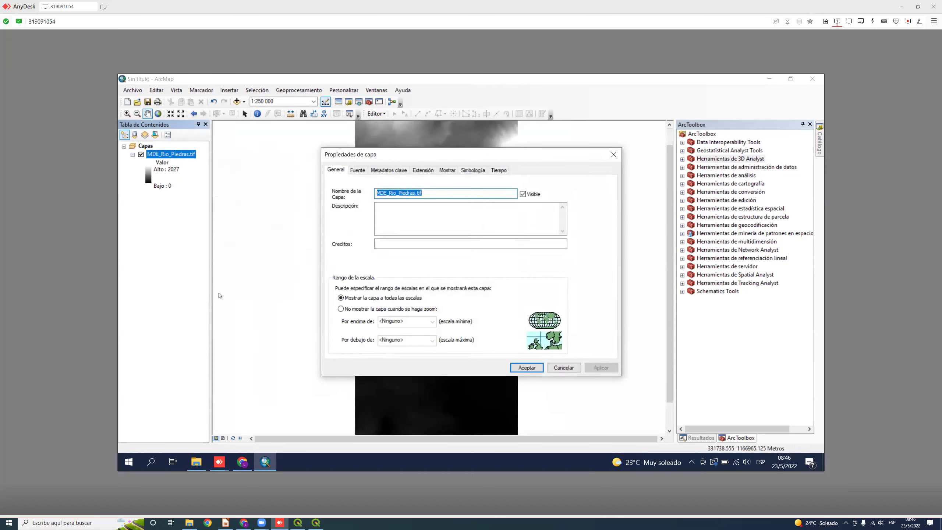
{"action": "left_click", "coordinate": [357, 170]}
{"action": "left_click_drag", "start_coordinate": [577, 195], "coordinate": [576, 238]}
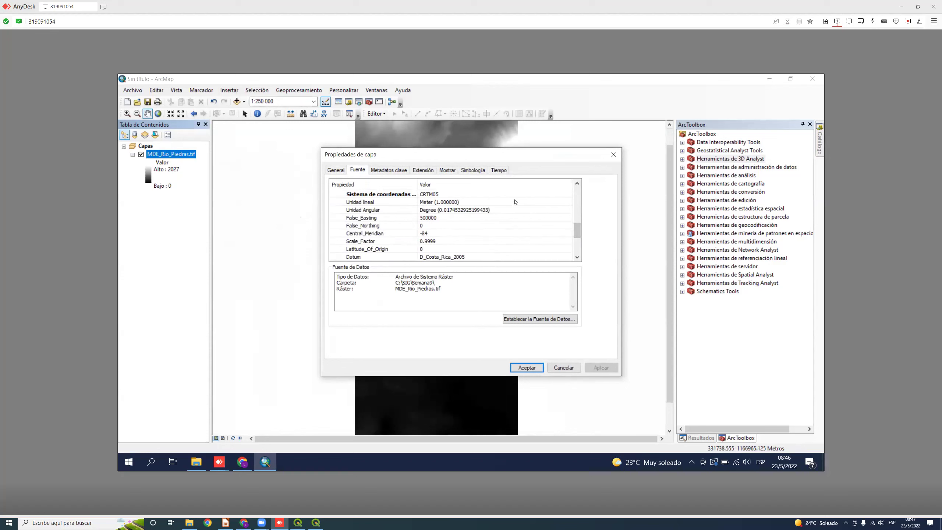
{"action": "left_click", "coordinate": [468, 170]}
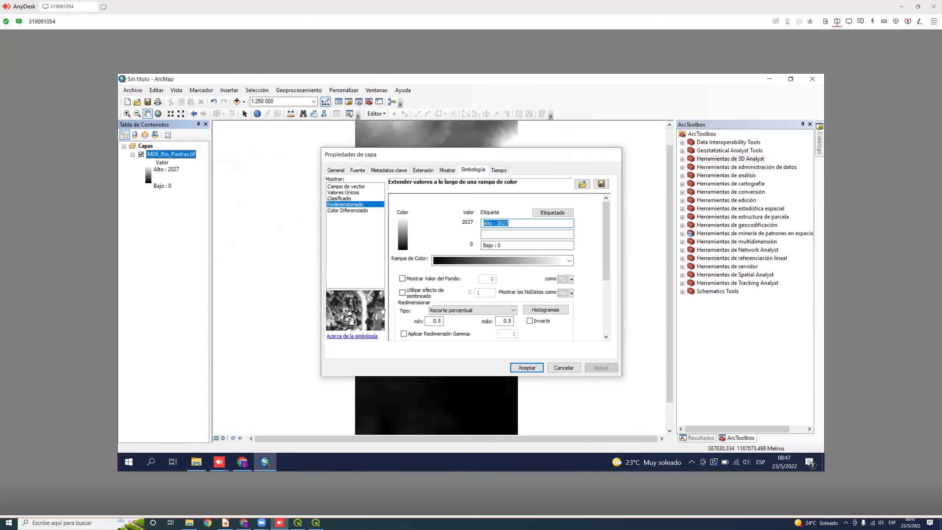
{"action": "left_click", "coordinate": [612, 155]}
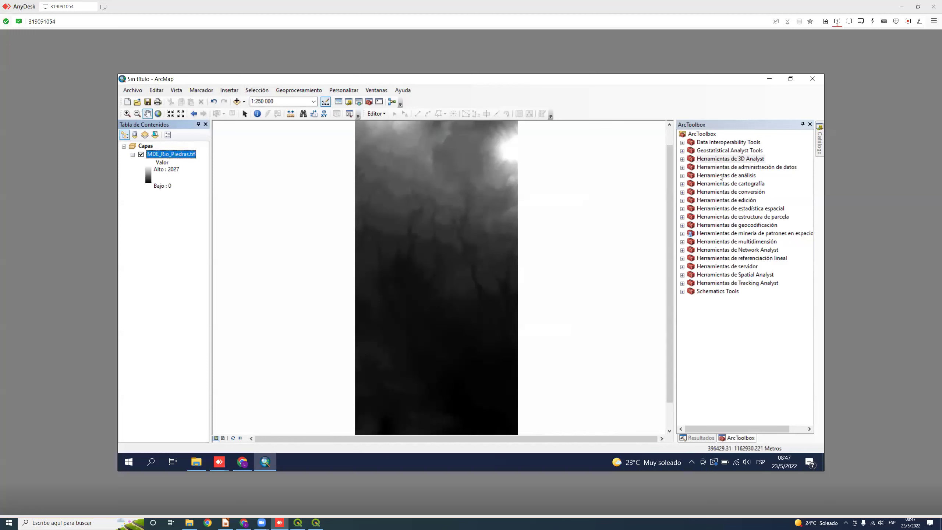
Widen the map area slightly and expand the Hidrología toolset under Herramientas de Spatial Analyst.
{"action": "left_click_drag", "start_coordinate": [675, 230], "coordinate": [686, 230]}
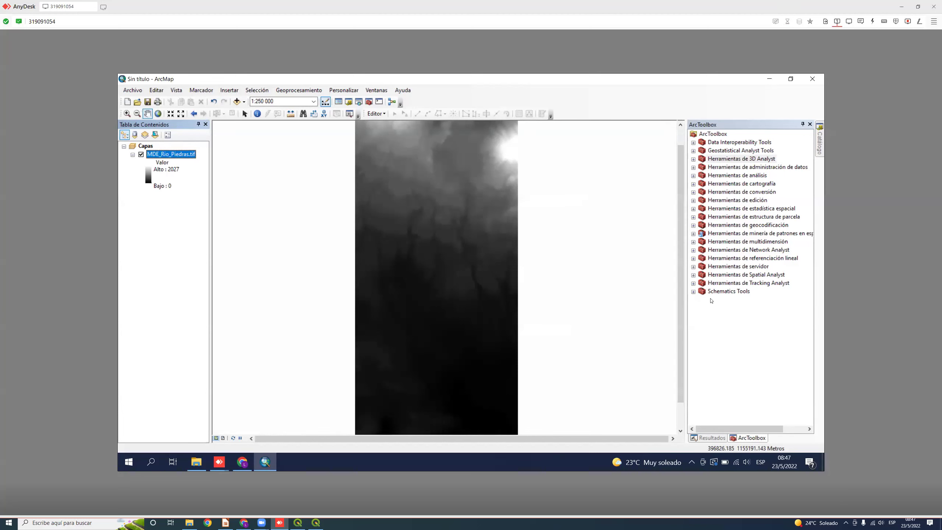
{"action": "left_click", "coordinate": [693, 275]}
{"action": "left_click", "coordinate": [729, 316]}
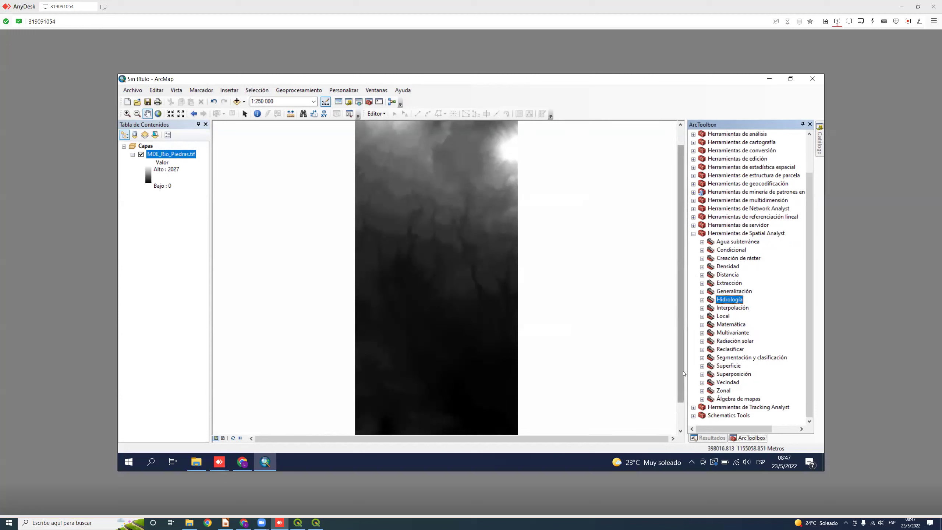
{"action": "left_click", "coordinate": [702, 300]}
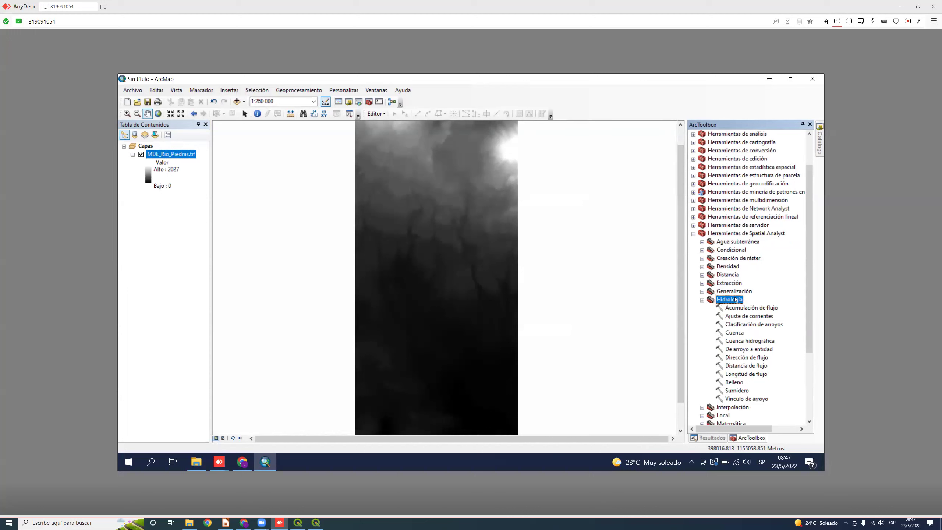
{"action": "scroll", "coordinate": [748, 349], "scroll_direction": "down", "scroll_amount": 1}
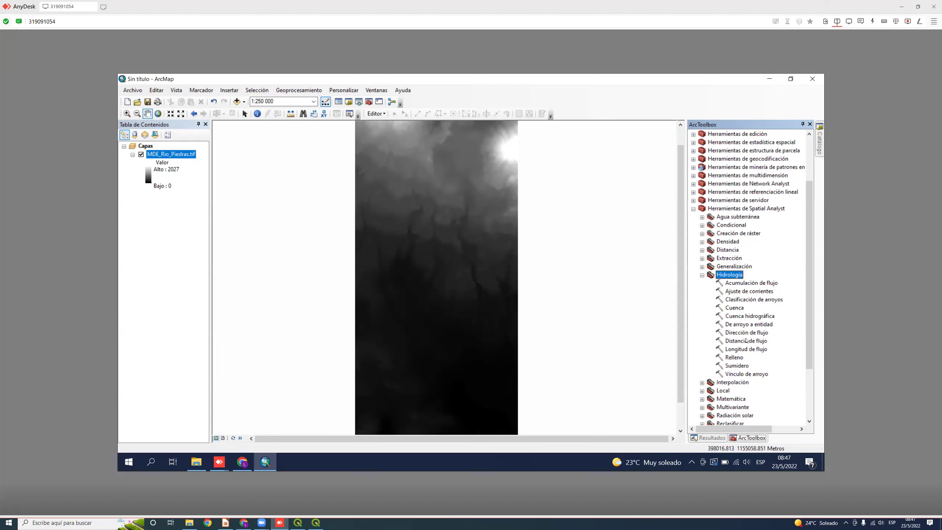
{"action": "scroll", "coordinate": [765, 325], "scroll_direction": "down", "scroll_amount": 1}
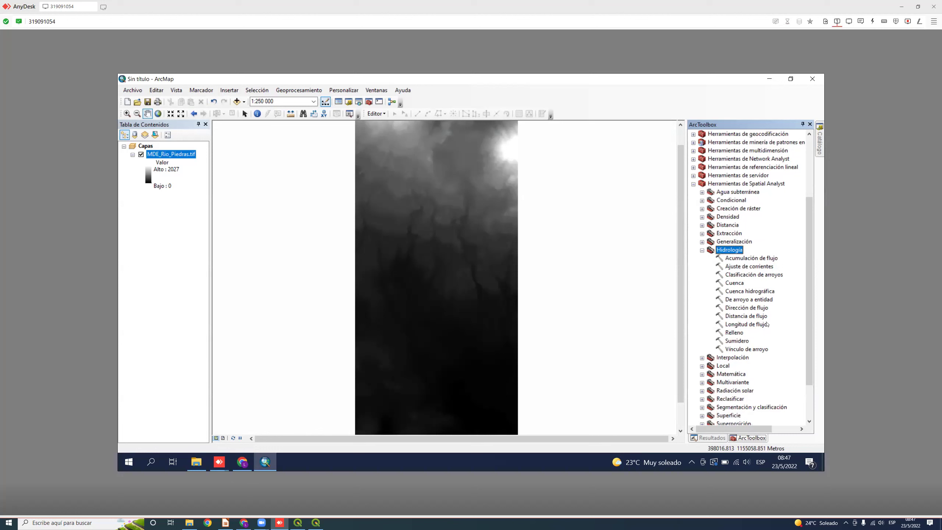
Open the Relleno tool and set MDE_Rio_Piedras.tif as its input surface raster.
{"action": "double_click", "coordinate": [734, 332]}
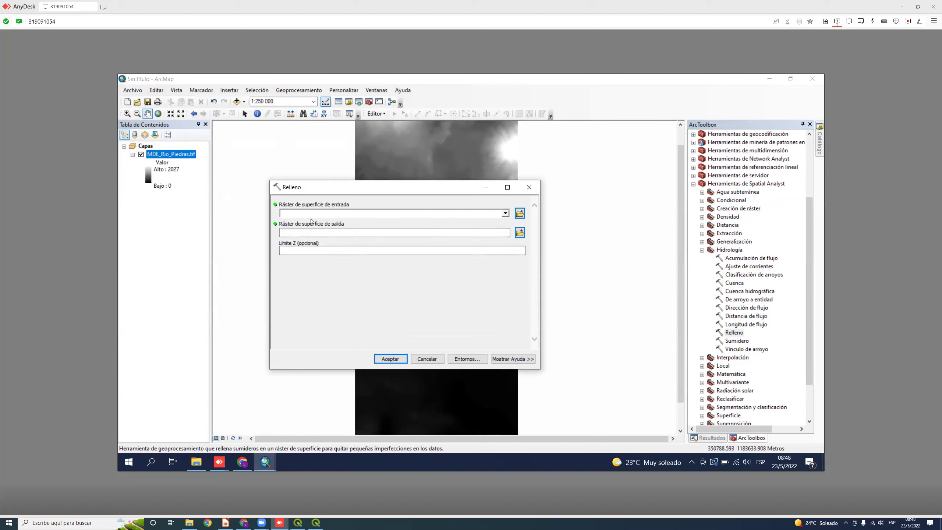
{"action": "left_click", "coordinate": [309, 231]}
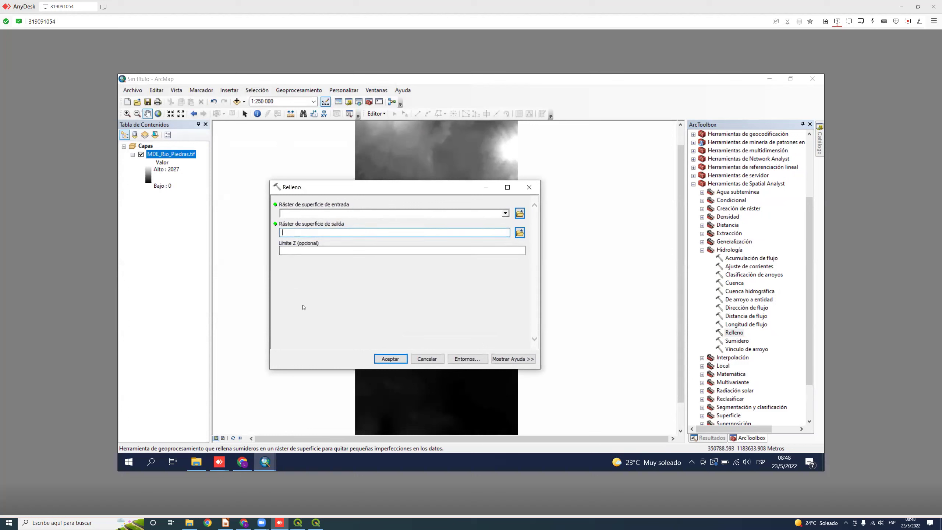
{"action": "left_click", "coordinate": [347, 212]}
{"action": "left_click", "coordinate": [421, 231]}
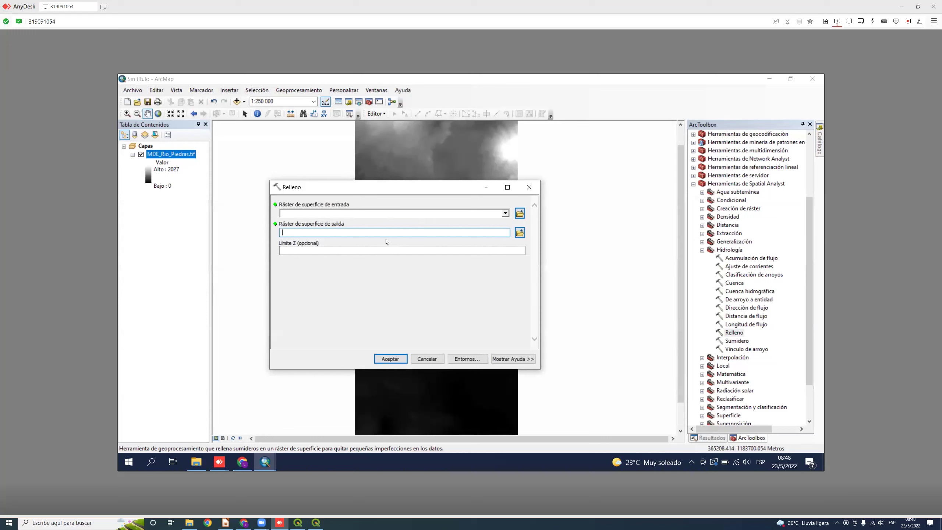
{"action": "left_click", "coordinate": [494, 211]}
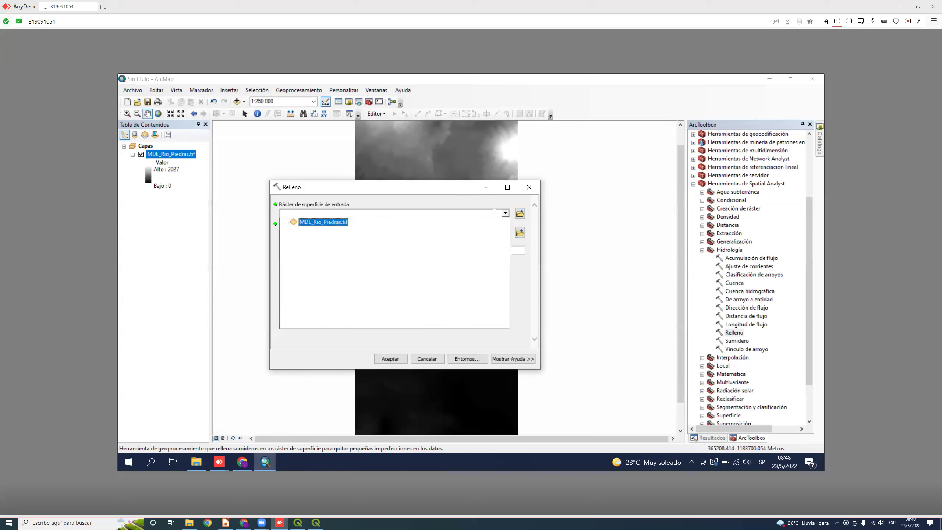
{"action": "left_click", "coordinate": [346, 229]}
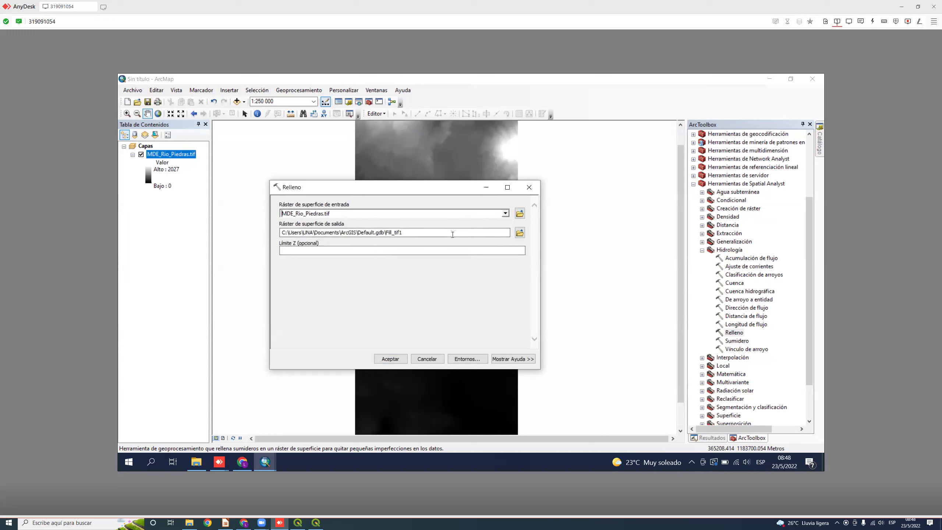
Browse the output raster location to C:\SIG\Semana9, create a Resultados folder there and open it.
{"action": "left_click", "coordinate": [519, 233]}
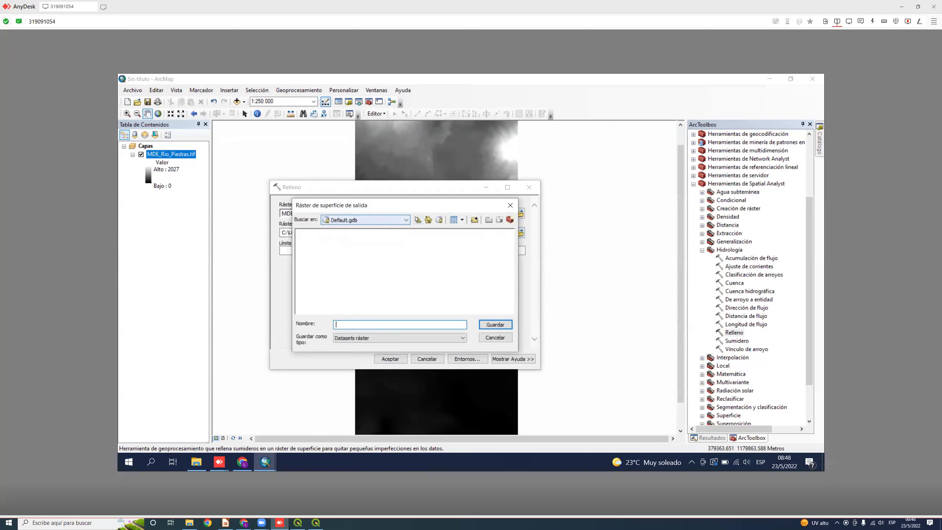
{"action": "left_click", "coordinate": [385, 220]}
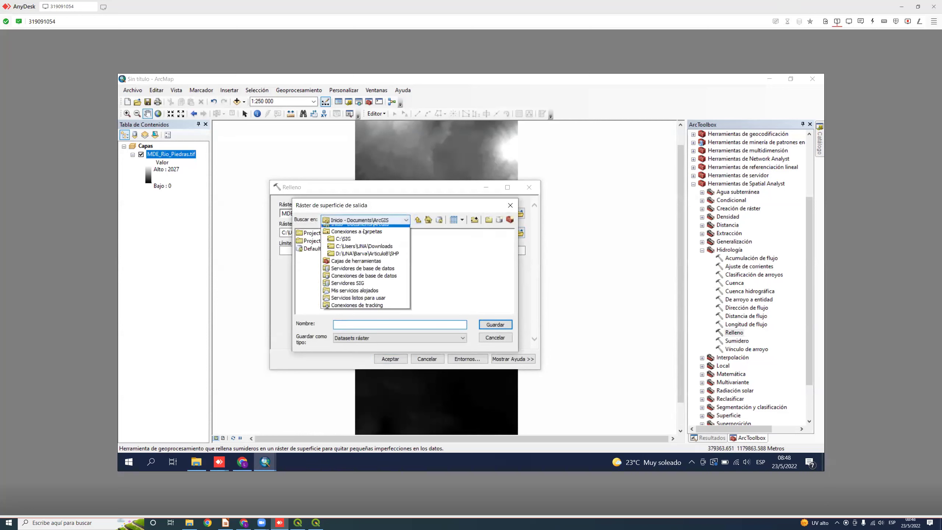
{"action": "left_click", "coordinate": [376, 250]}
{"action": "double_click", "coordinate": [319, 234]}
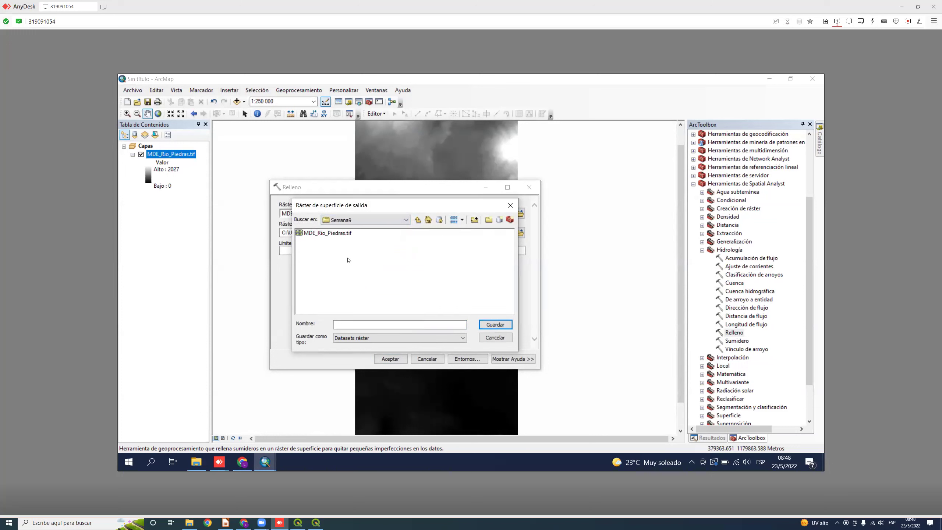
{"action": "left_click", "coordinate": [488, 219]}
{"action": "type", "text": "R"}
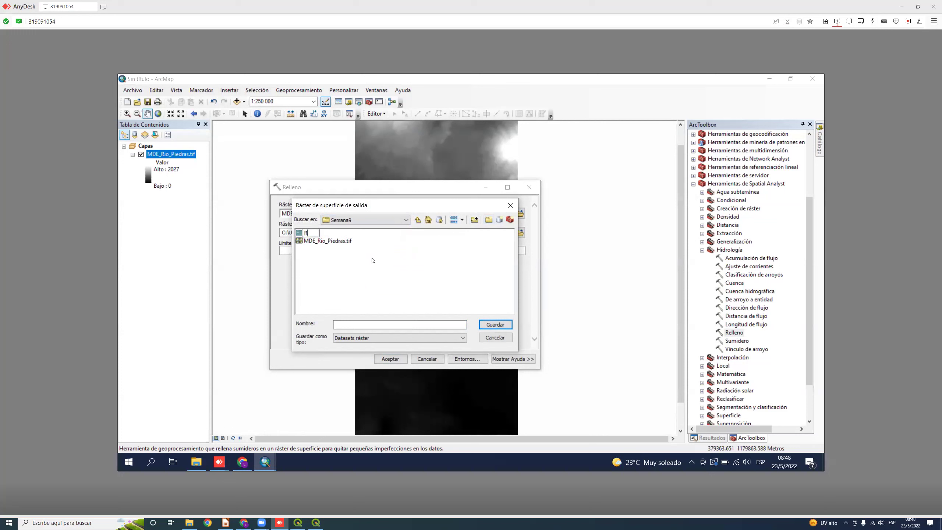
{"action": "type", "text": "esultados"}
{"action": "key", "text": "Return"}
{"action": "double_click", "coordinate": [315, 233]}
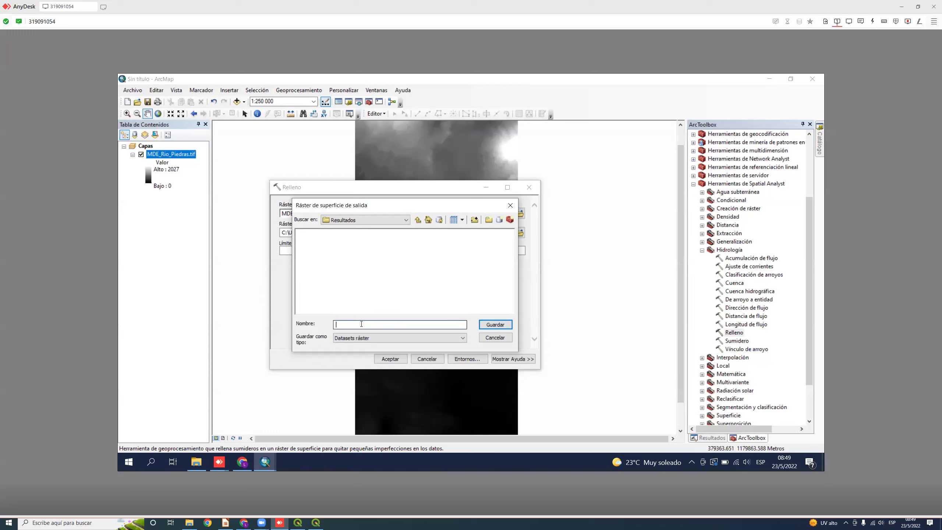
Name the output surface raster Fill, save it in Resultados and run the Relleno tool.
{"action": "type", "text": "F"}
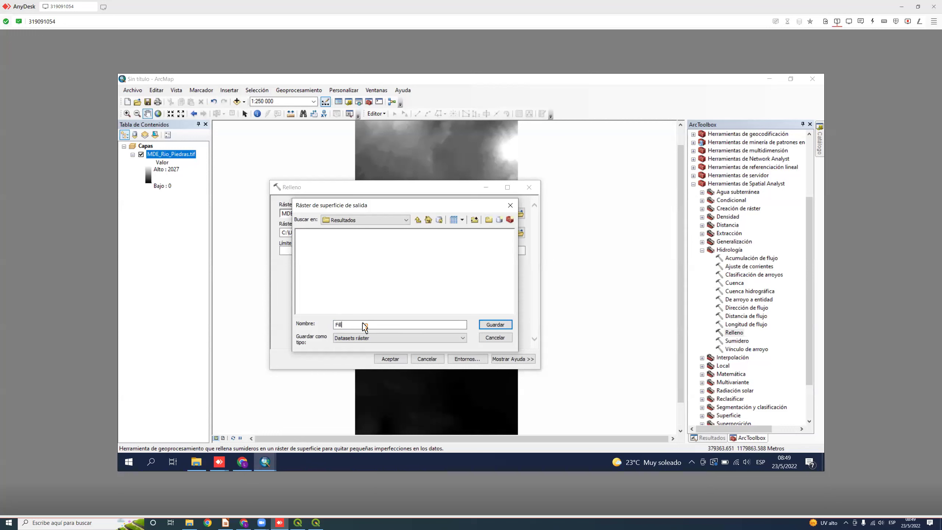
{"action": "type", "text": "ill"}
{"action": "left_click", "coordinate": [495, 324]}
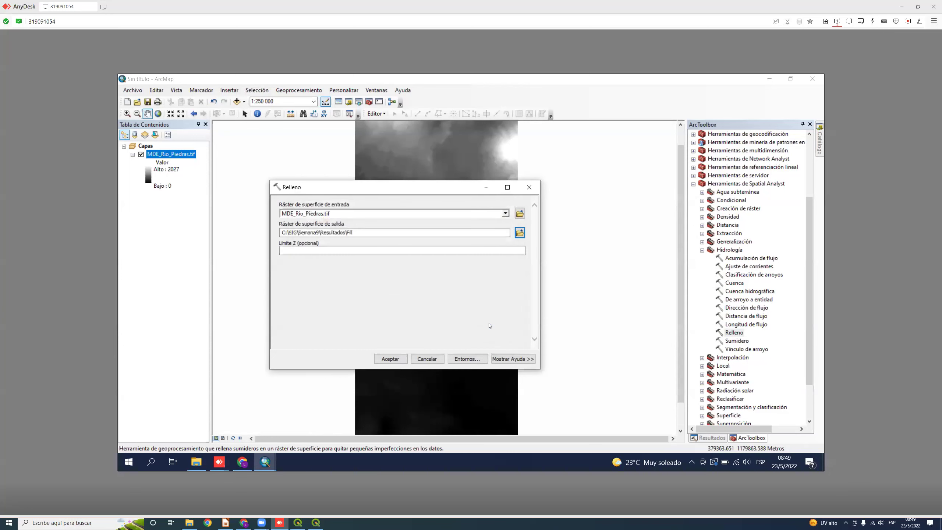
{"action": "left_click", "coordinate": [393, 359]}
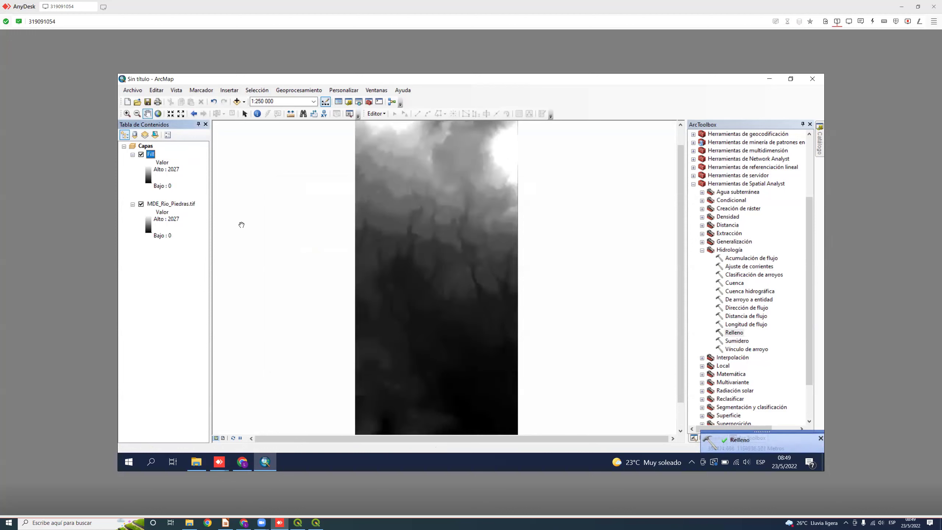
Remove the original MDE_Rio_Piedras.tif layer from the table of contents.
{"action": "left_click", "coordinate": [192, 208]}
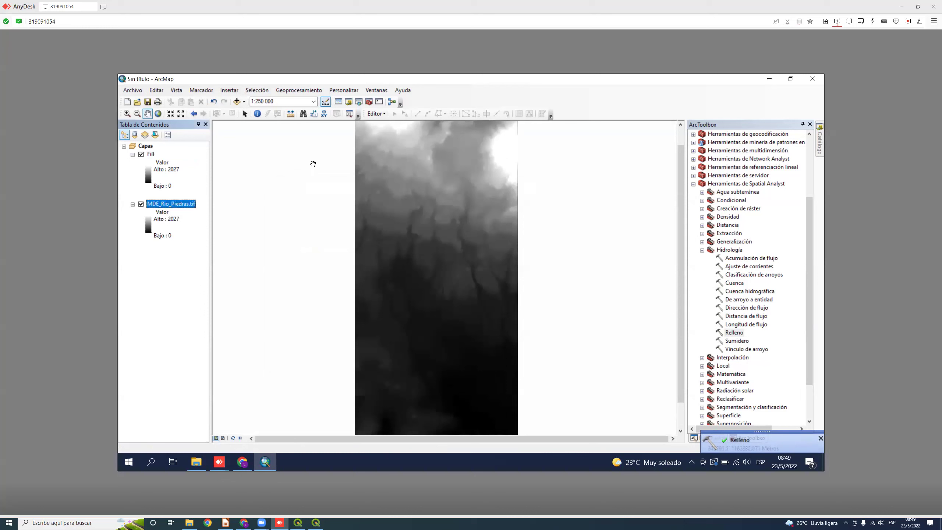
{"action": "right_click", "coordinate": [184, 203]}
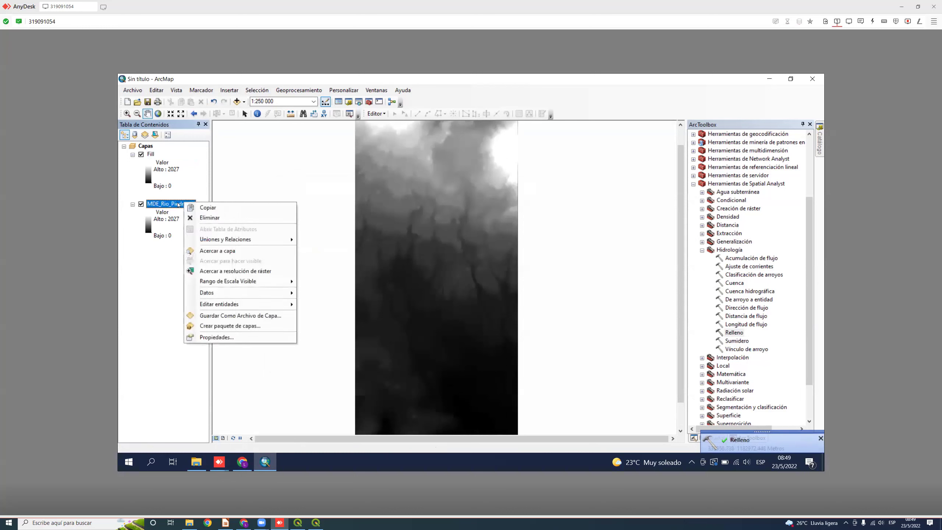
{"action": "left_click", "coordinate": [223, 218]}
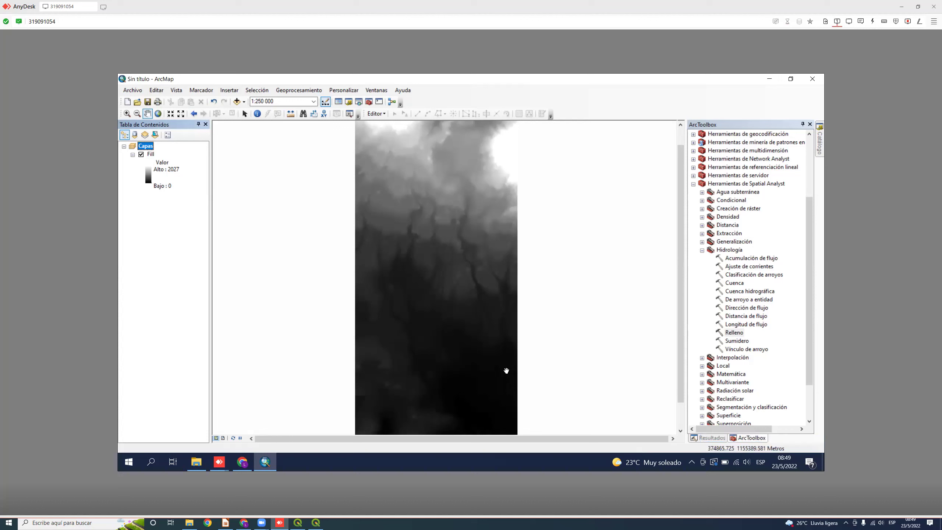
Examine the required inputs of the Cuenca and Cuenca hidrográfica tools, closing each without running, and select Acumulación de flujo.
{"action": "left_click", "coordinate": [745, 258]}
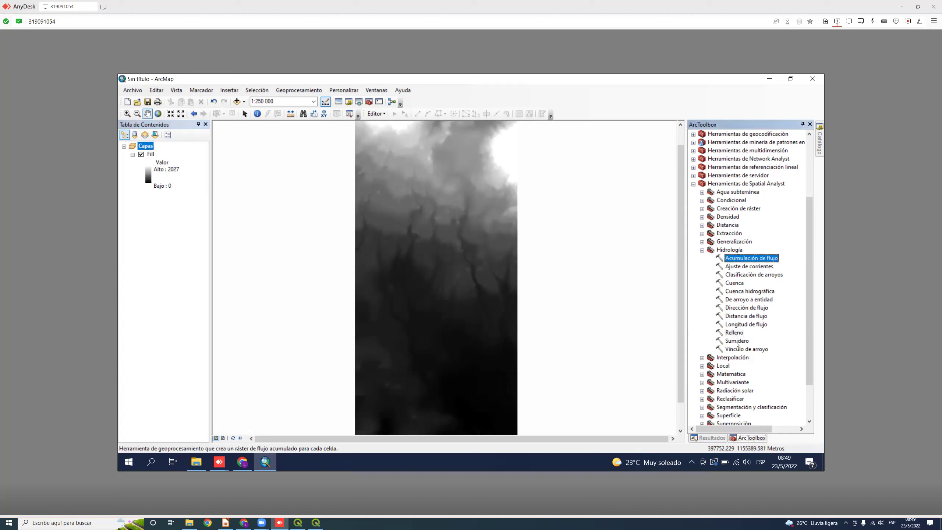
{"action": "double_click", "coordinate": [737, 283]}
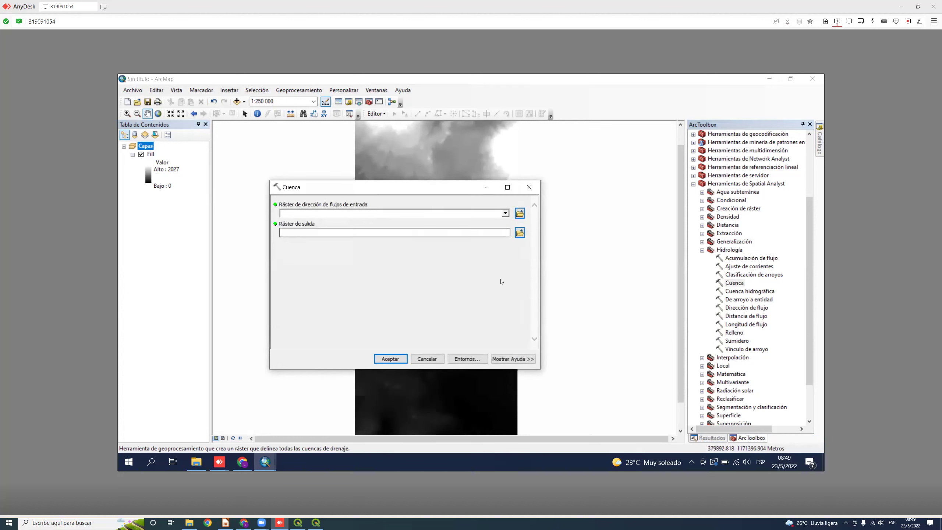
{"action": "left_click", "coordinate": [529, 187]}
{"action": "double_click", "coordinate": [747, 291]}
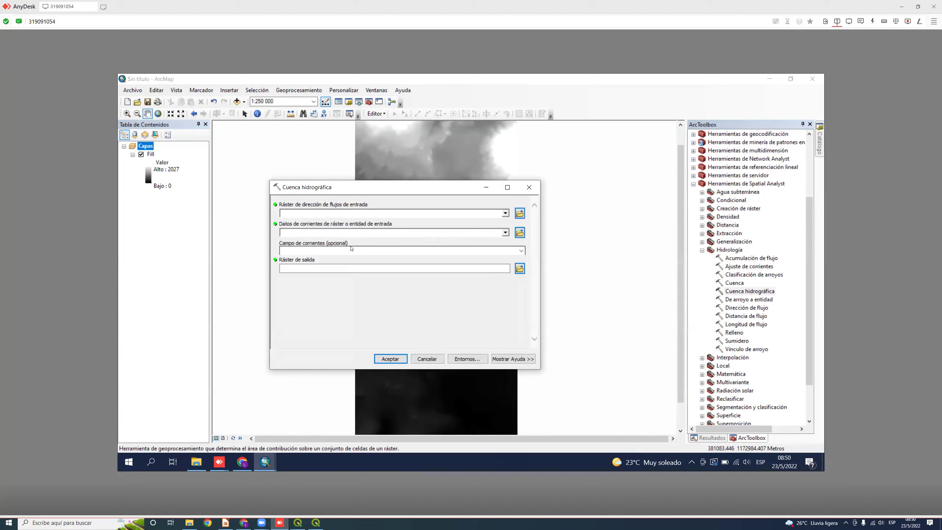
{"action": "left_click", "coordinate": [529, 187]}
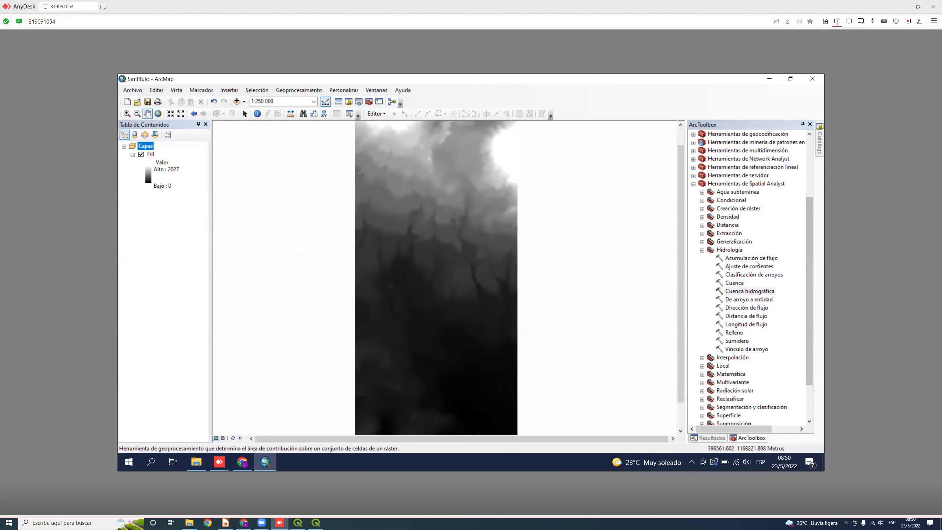
{"action": "left_click", "coordinate": [755, 259]}
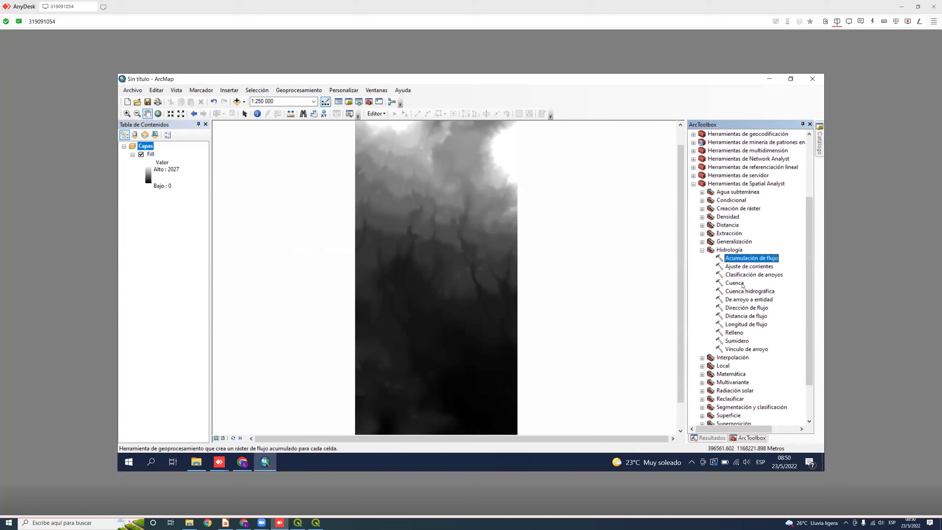
Check the required inputs of the Acumulación de flujo tool and close it without running.
{"action": "double_click", "coordinate": [755, 259]}
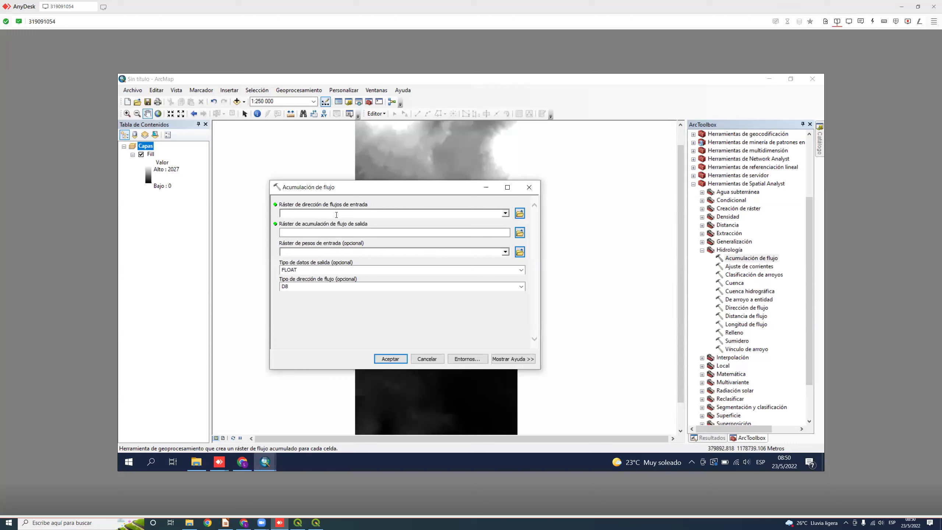
{"action": "left_click", "coordinate": [529, 187]}
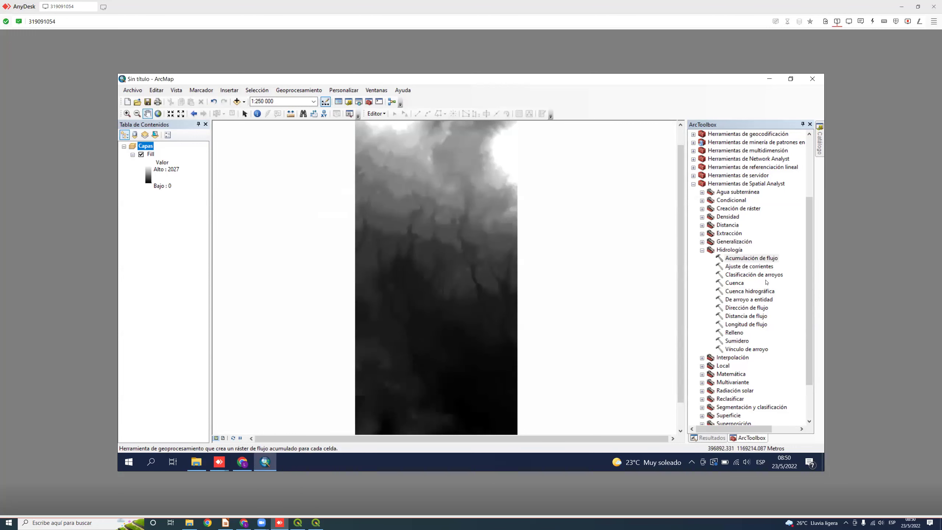
Run Dirección de flujo on the Fill raster with flow direction type D8, saving the output raster as dir in Resultados.
{"action": "double_click", "coordinate": [751, 309]}
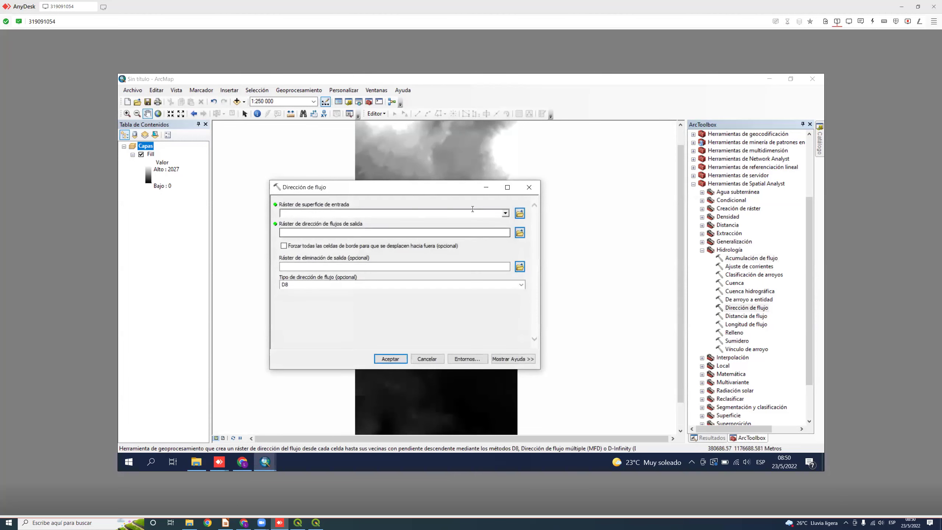
{"action": "left_click", "coordinate": [505, 213]}
{"action": "left_click", "coordinate": [302, 222]}
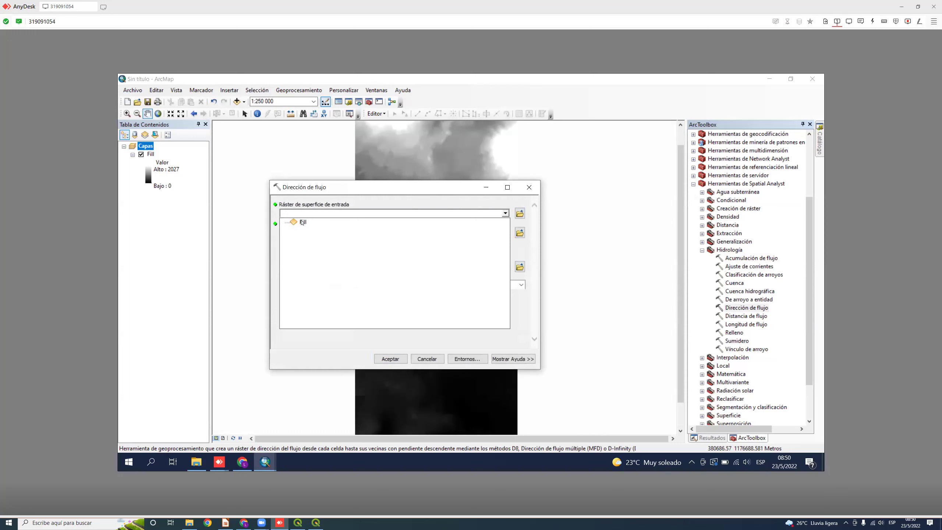
{"action": "left_click", "coordinate": [520, 233]}
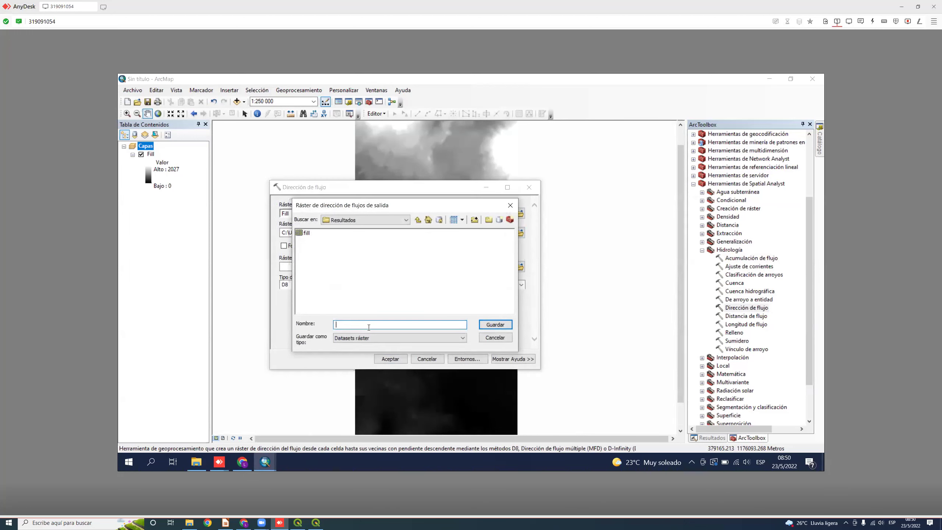
{"action": "type", "text": "dir"}
{"action": "left_click", "coordinate": [490, 325]}
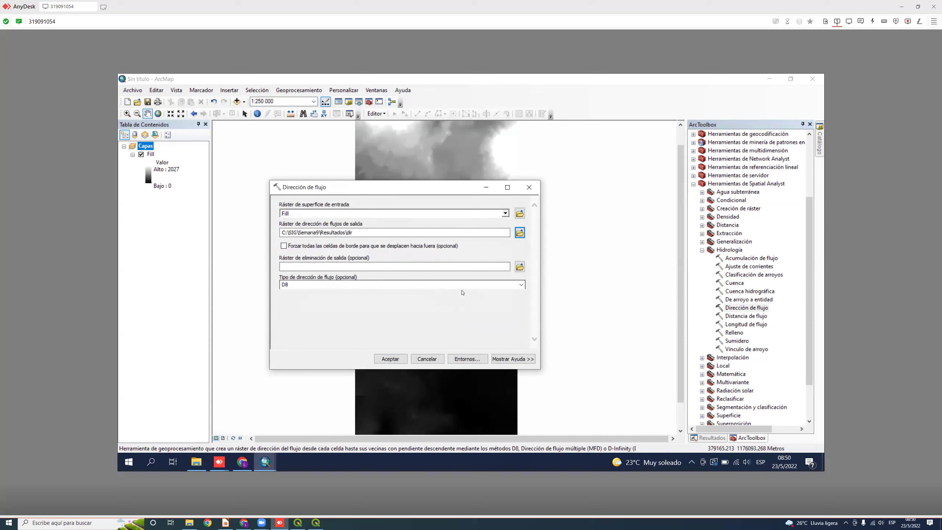
{"action": "left_click", "coordinate": [521, 284]}
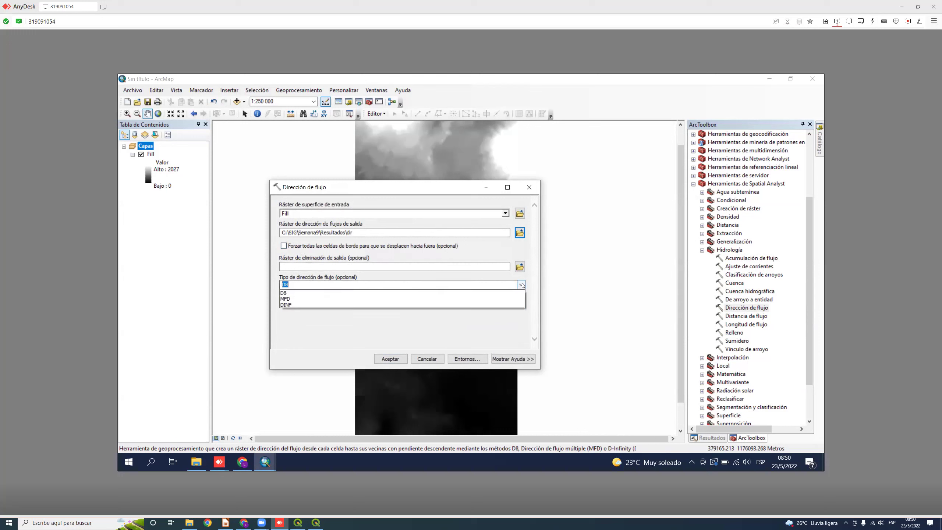
{"action": "left_click", "coordinate": [299, 293]}
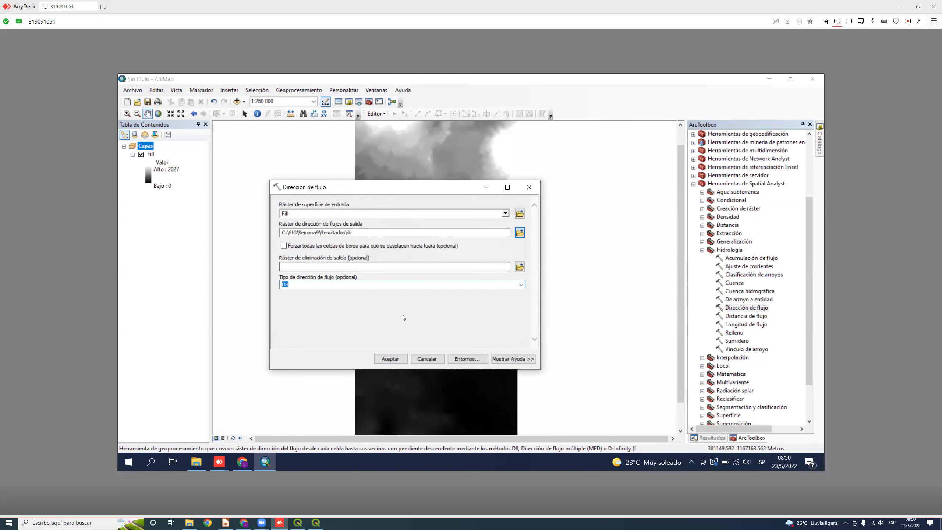
{"action": "left_click", "coordinate": [394, 362]}
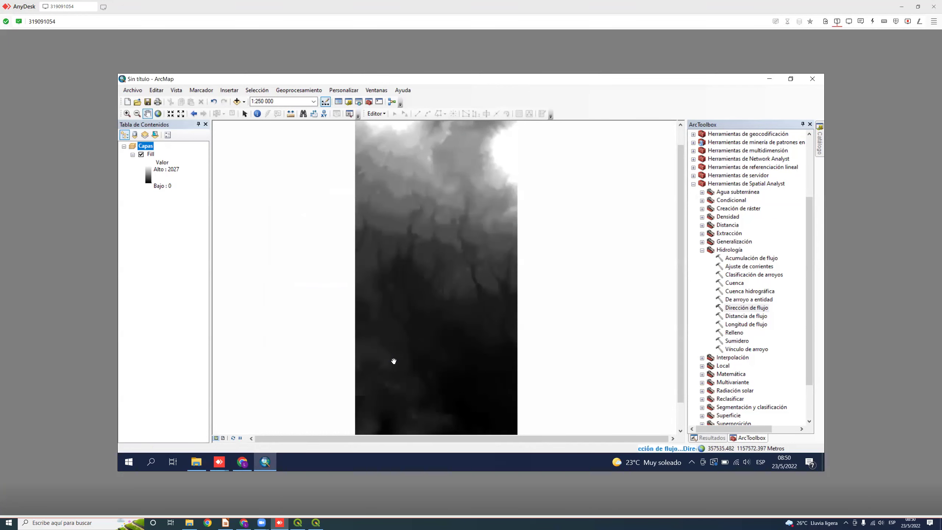
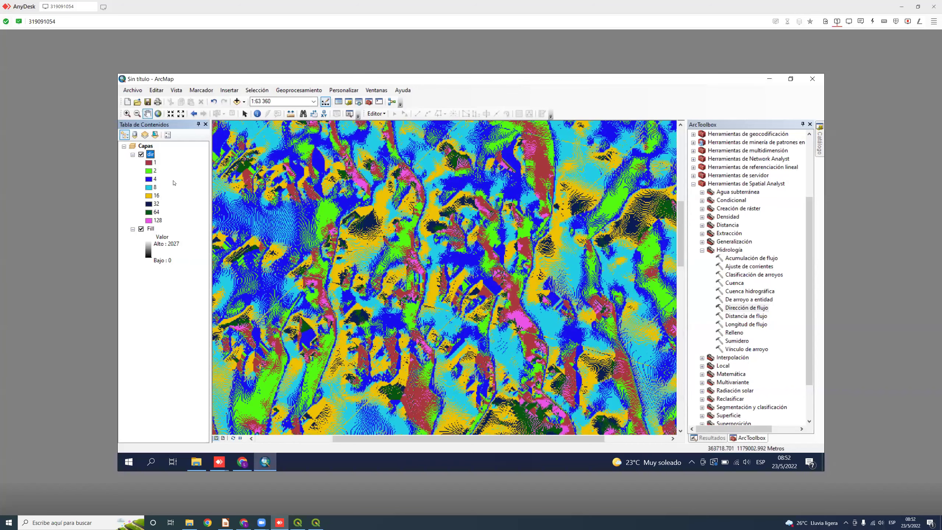
Examine the dir raster's direction classes on the map and compare them with the direction code diagram in the web browser.
{"action": "scroll", "coordinate": [476, 285], "scroll_direction": "up", "scroll_amount": 3}
{"action": "scroll", "coordinate": [482, 315], "scroll_direction": "up", "scroll_amount": 1}
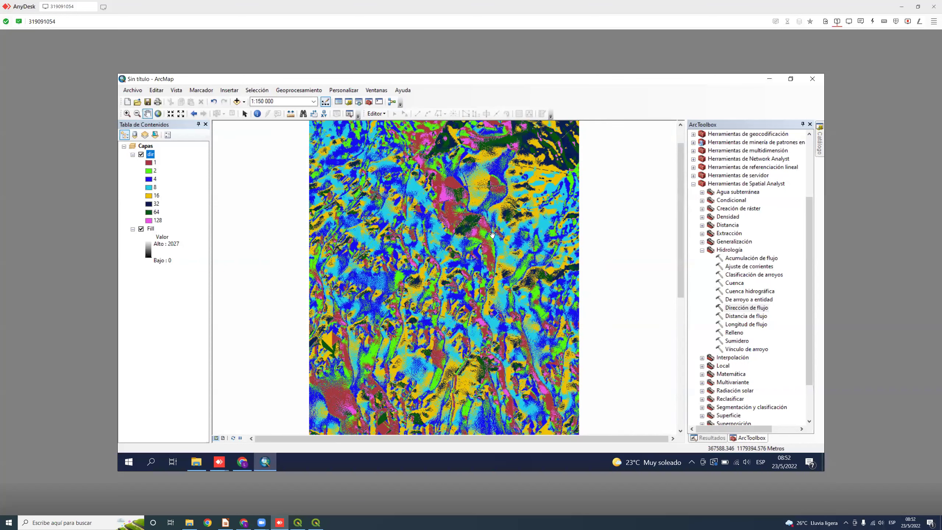
{"action": "left_click_drag", "start_coordinate": [494, 227], "coordinate": [475, 261]}
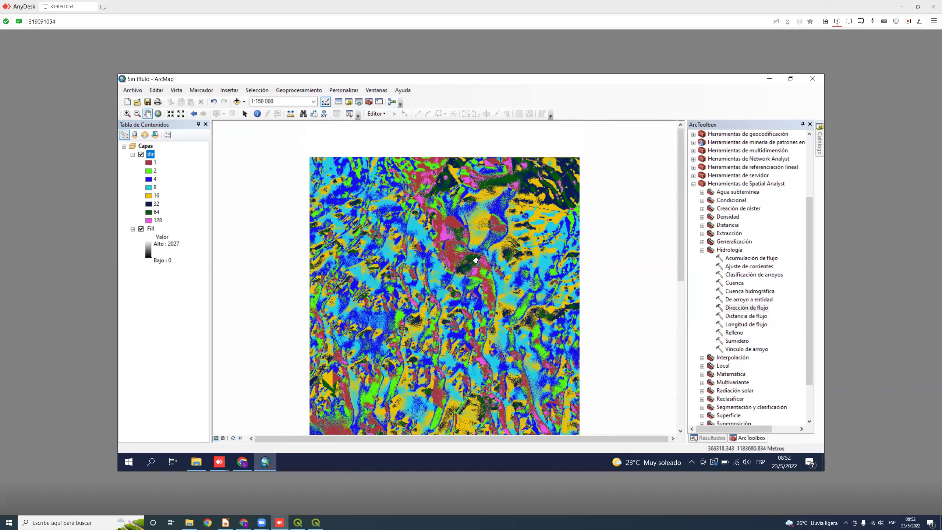
{"action": "scroll", "coordinate": [453, 281], "scroll_direction": "up", "scroll_amount": 1}
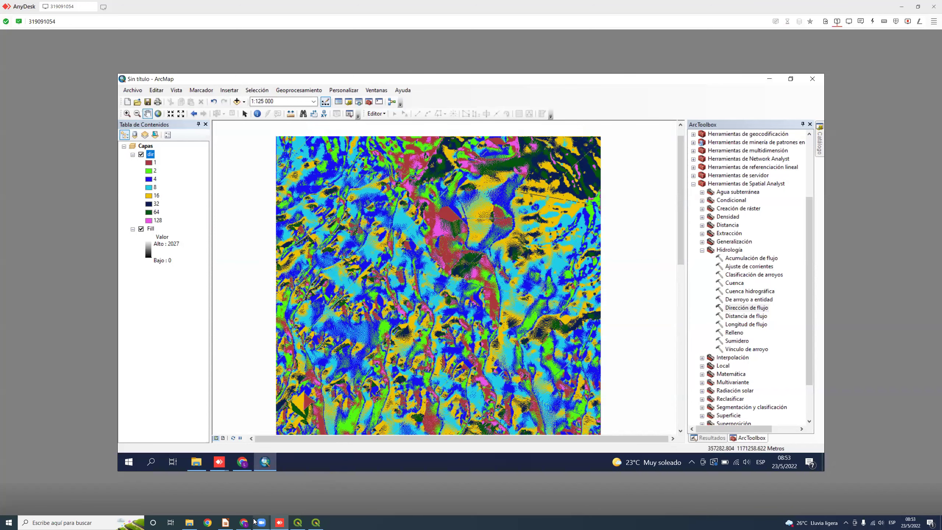
{"action": "mouse_move", "coordinate": [244, 522]}
{"action": "left_click", "coordinate": [253, 500]}
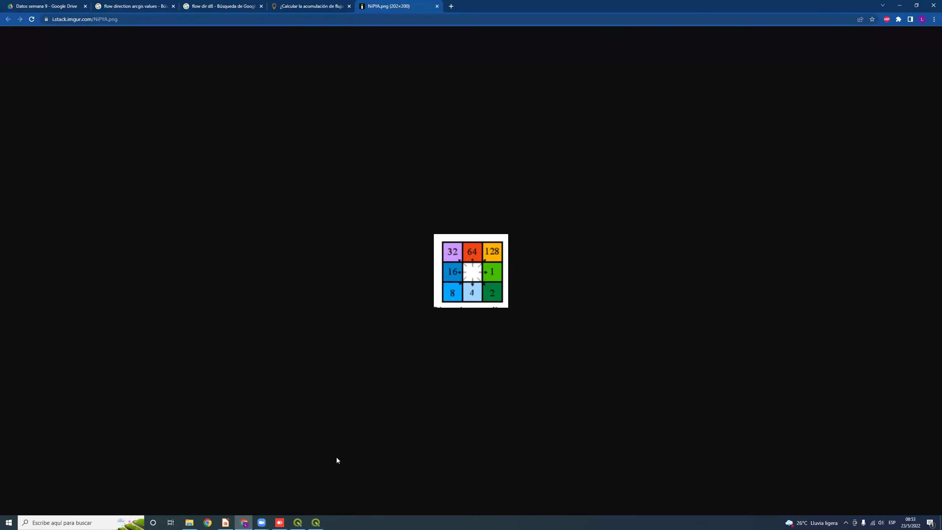
{"action": "left_click", "coordinate": [280, 522]}
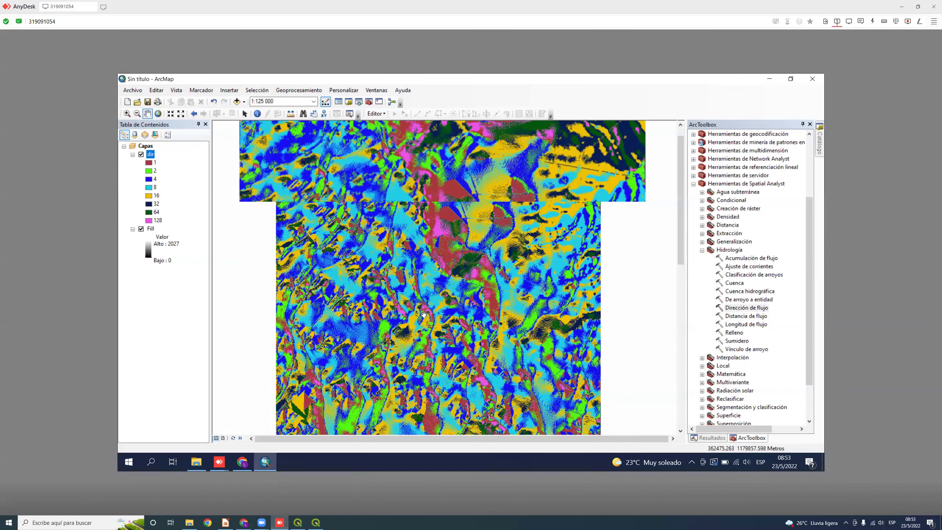
{"action": "scroll", "coordinate": [424, 315], "scroll_direction": "up", "scroll_amount": 1}
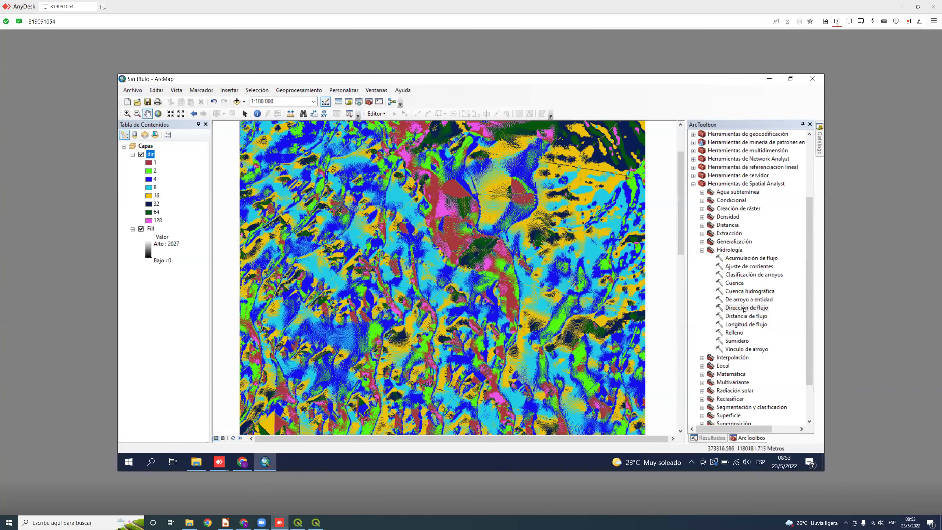
Review the flow direction type options of the Dirección de flujo tool and close it without running.
{"action": "double_click", "coordinate": [743, 308]}
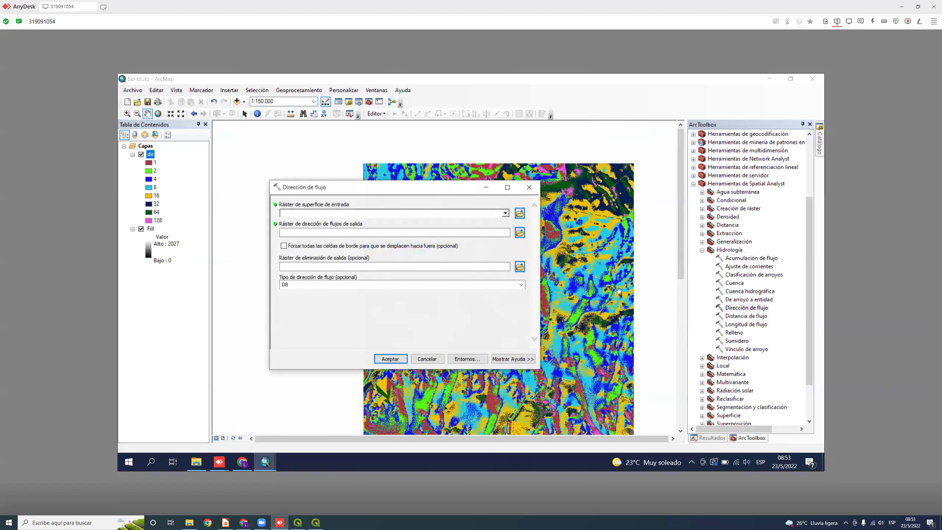
{"action": "left_click", "coordinate": [348, 284]}
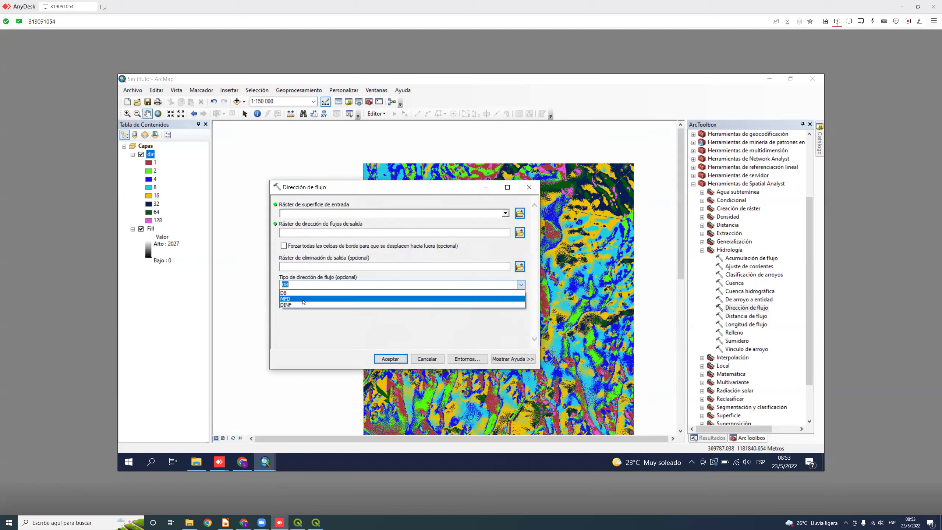
{"action": "left_click", "coordinate": [490, 342]}
{"action": "left_click", "coordinate": [529, 187]}
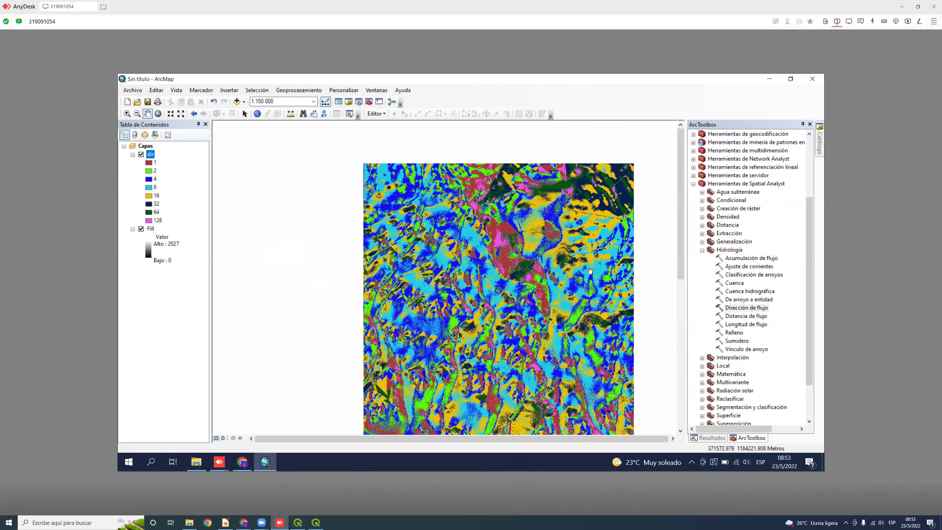
{"action": "scroll", "coordinate": [590, 272], "scroll_direction": "up", "scroll_amount": 1}
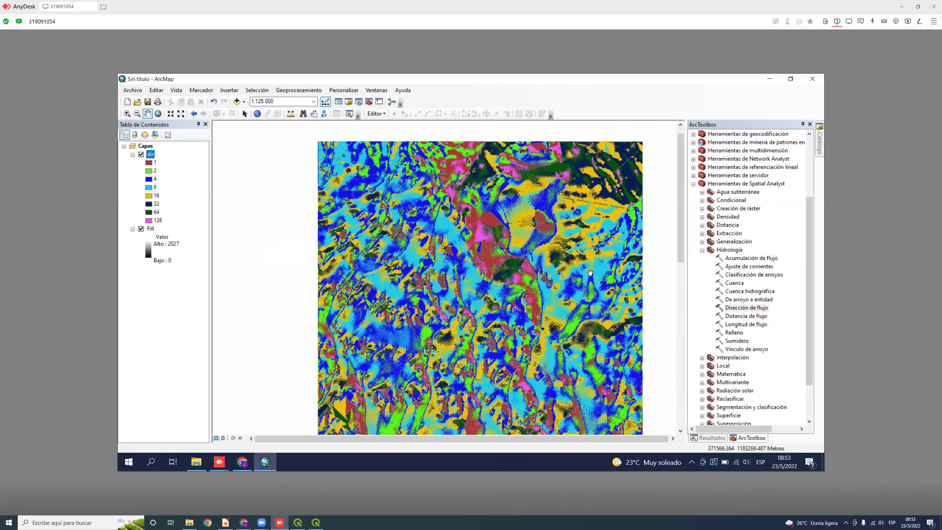
{"action": "scroll", "coordinate": [590, 272], "scroll_direction": "down", "scroll_amount": 1}
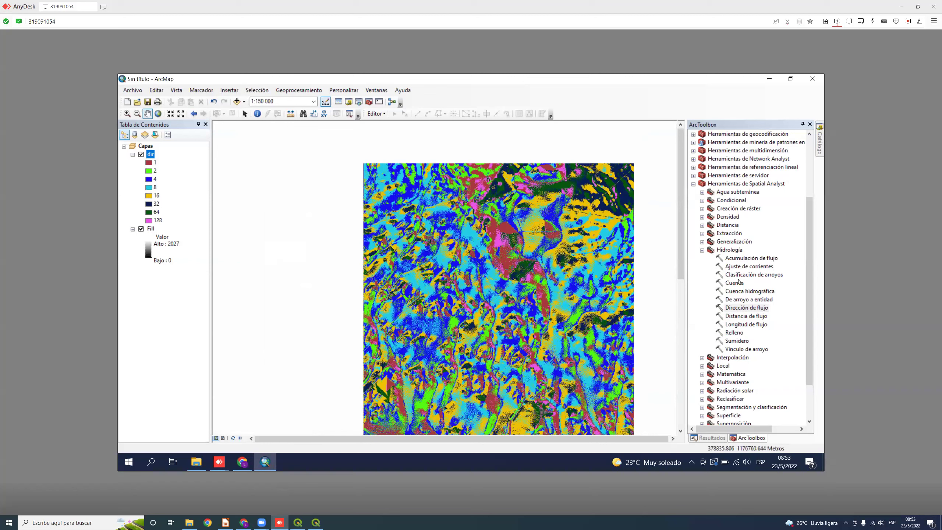
Run Acumulación de flujo with dir as the input flow direction raster, saving the output raster as accu in Resultados.
{"action": "left_click", "coordinate": [744, 259]}
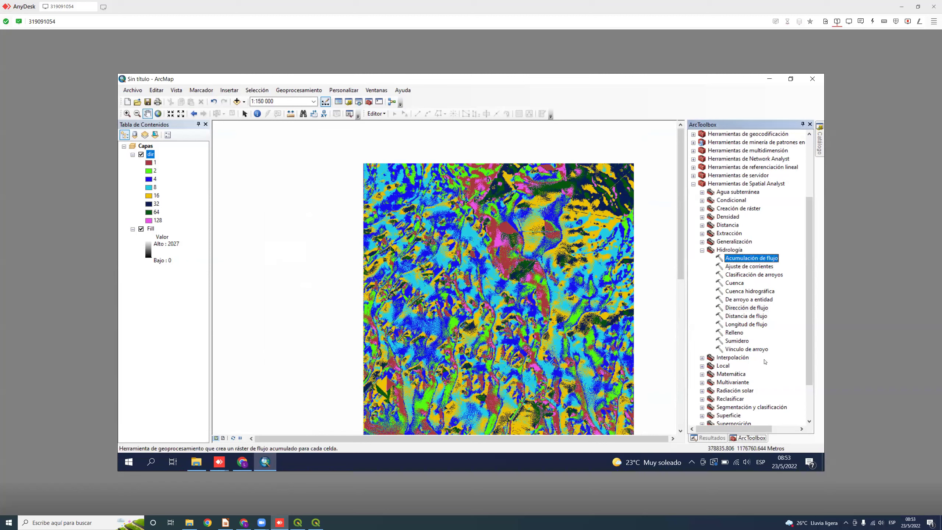
{"action": "double_click", "coordinate": [747, 259]}
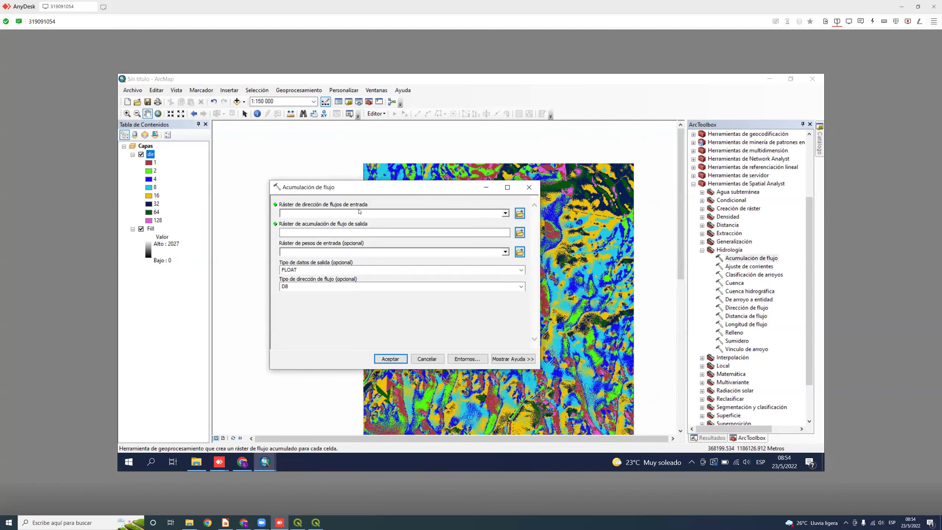
{"action": "left_click", "coordinate": [505, 213]}
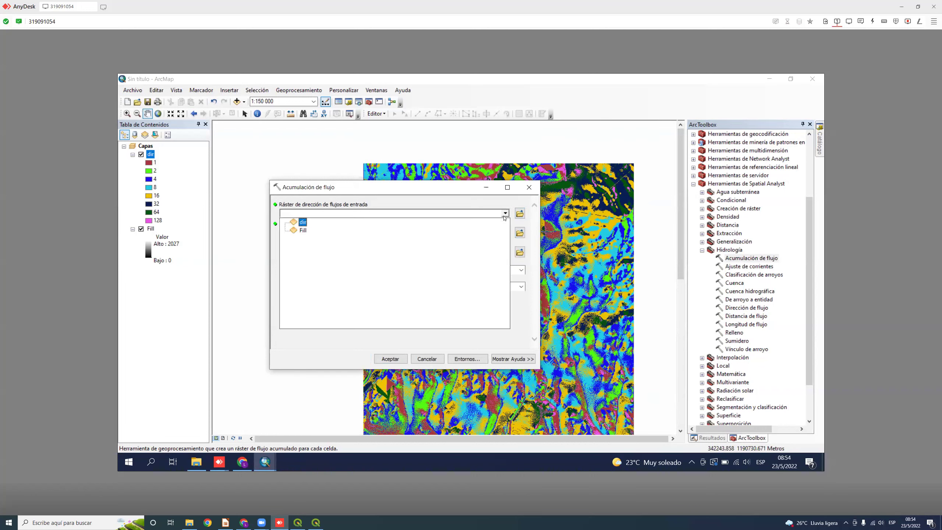
{"action": "left_click", "coordinate": [302, 222]}
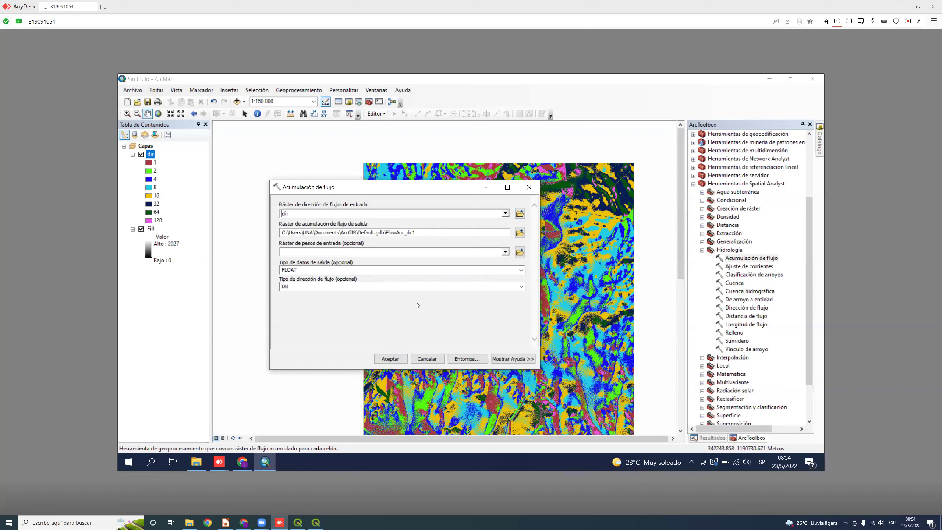
{"action": "left_click", "coordinate": [519, 232]}
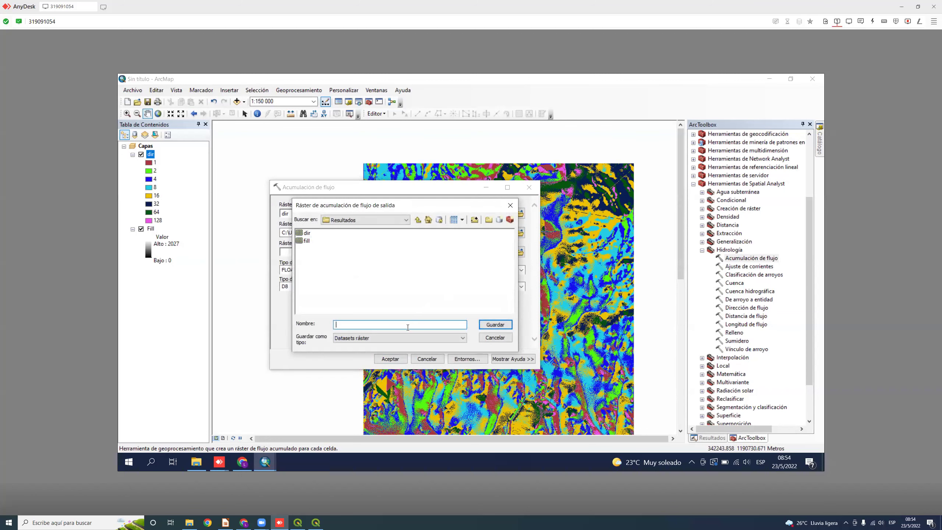
{"action": "type", "text": "accu"}
{"action": "key", "text": "Return"}
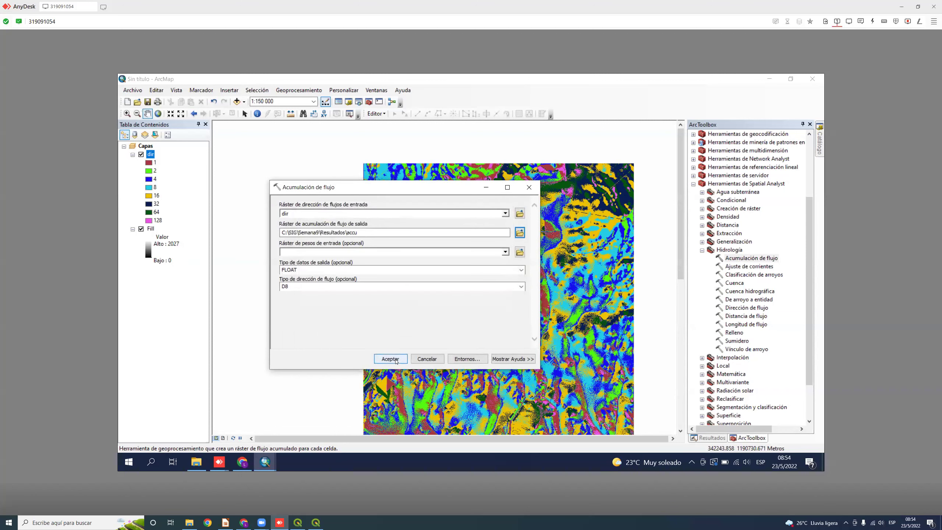
{"action": "left_click", "coordinate": [396, 360]}
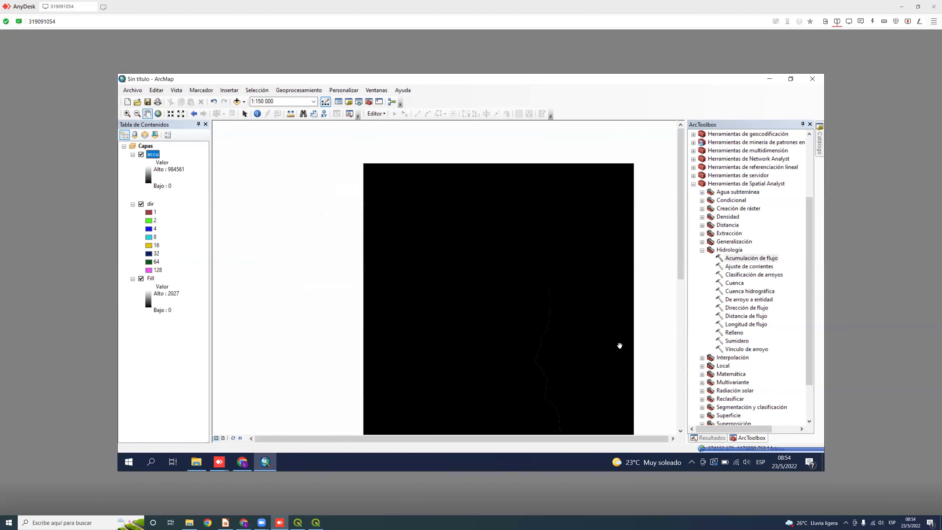
Examine the drainage lines of the accu raster around the southern outlet.
{"action": "left_click_drag", "start_coordinate": [531, 379], "coordinate": [452, 320]}
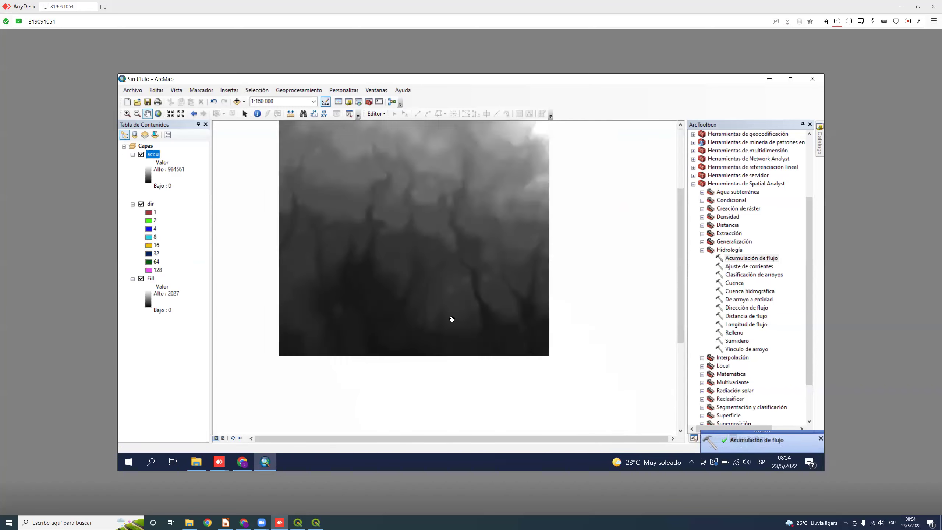
{"action": "left_click_drag", "start_coordinate": [479, 364], "coordinate": [458, 319]}
{"action": "scroll", "coordinate": [429, 391], "scroll_direction": "up", "scroll_amount": 4}
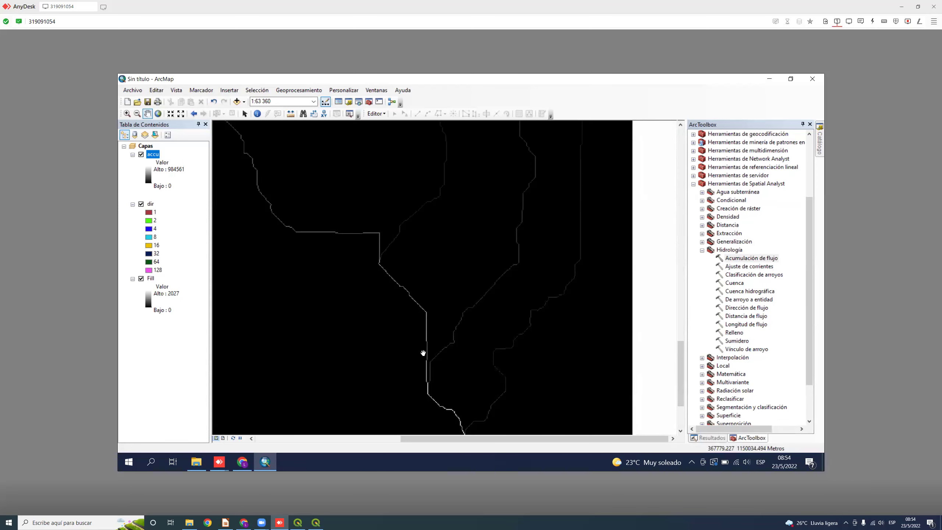
{"action": "scroll", "coordinate": [429, 374], "scroll_direction": "up", "scroll_amount": 1}
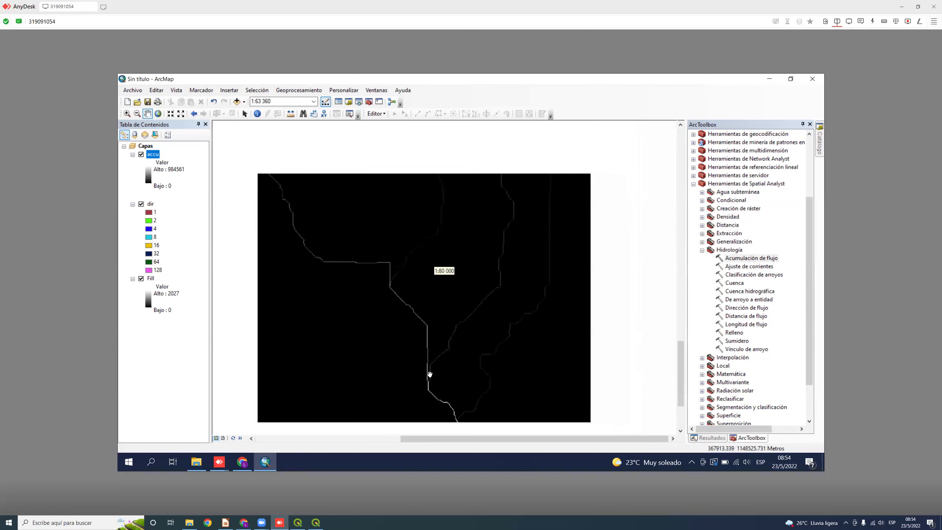
Examine the drainage channels of the accu flow accumulation raster, from its northern edge down to the southern outlet.
{"action": "scroll", "coordinate": [430, 373], "scroll_direction": "down", "scroll_amount": 2}
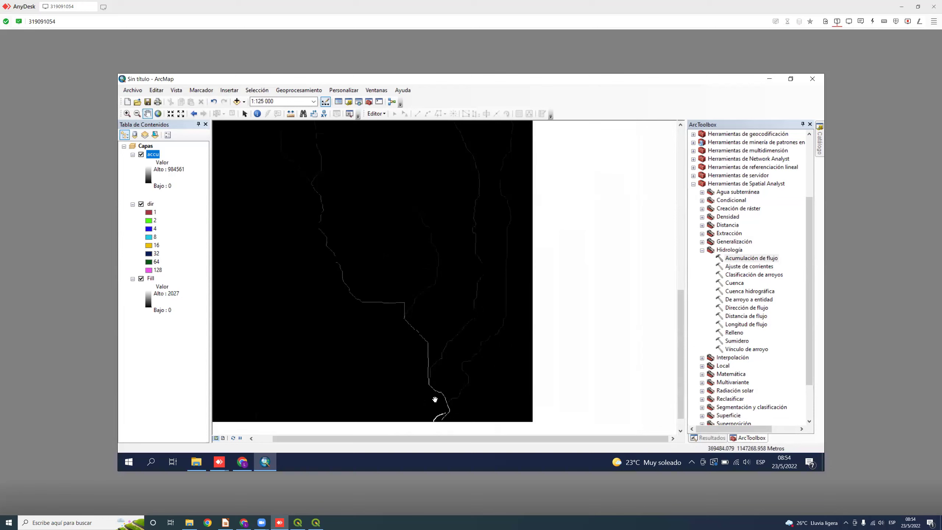
{"action": "scroll", "coordinate": [441, 414], "scroll_direction": "down", "scroll_amount": 1}
{"action": "scroll", "coordinate": [448, 416], "scroll_direction": "up", "scroll_amount": 1}
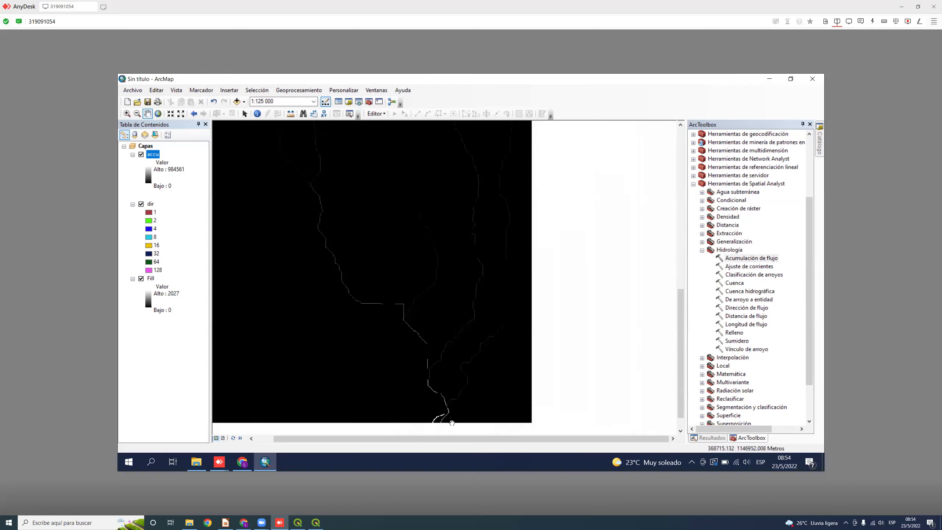
{"action": "scroll", "coordinate": [445, 406], "scroll_direction": "down", "scroll_amount": 2}
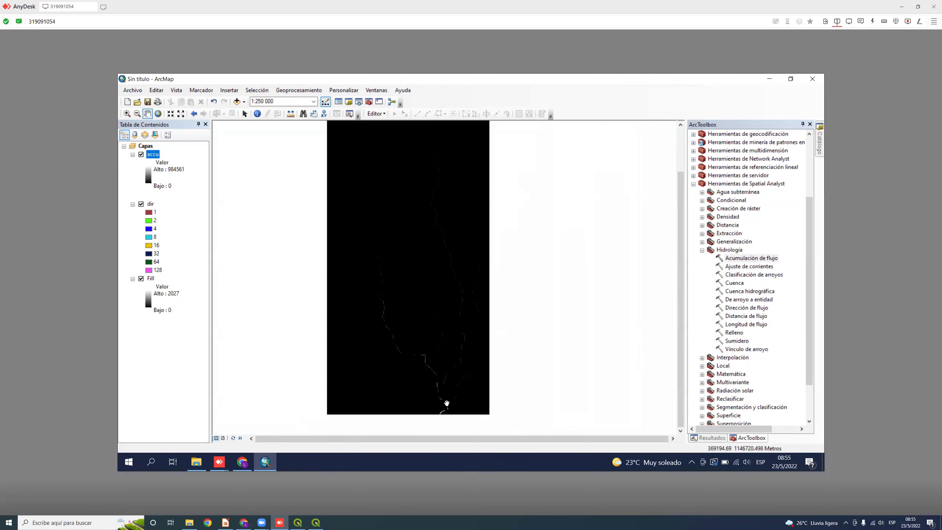
{"action": "left_click_drag", "start_coordinate": [391, 177], "coordinate": [388, 197]}
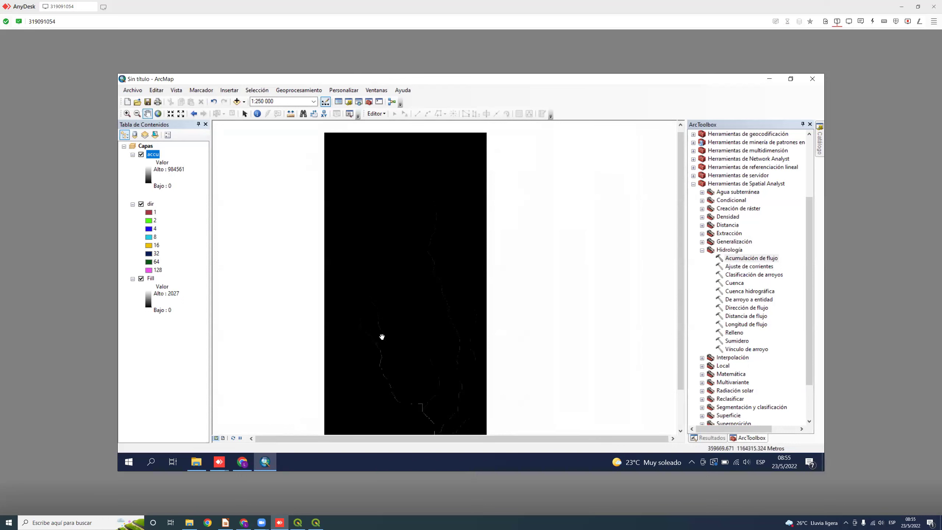
{"action": "left_click_drag", "start_coordinate": [424, 378], "coordinate": [419, 345]}
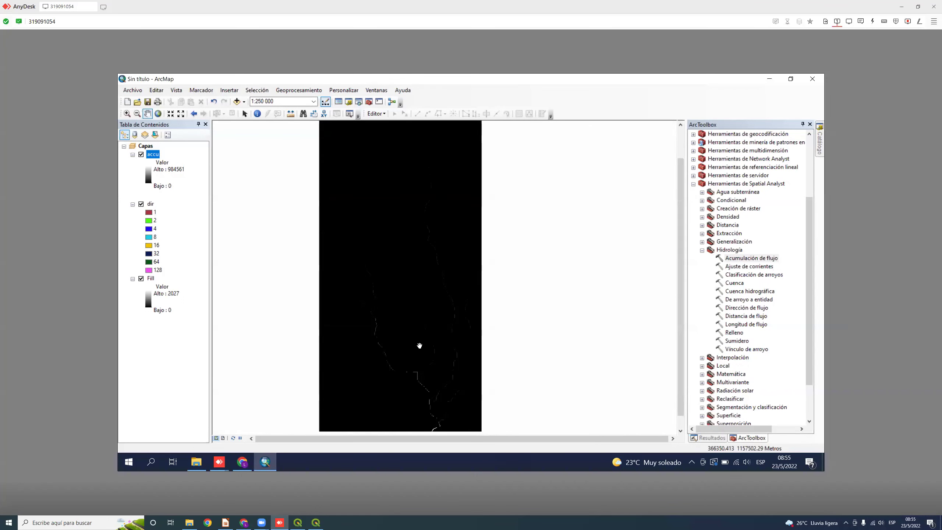
{"action": "left_click_drag", "start_coordinate": [423, 398], "coordinate": [420, 388]}
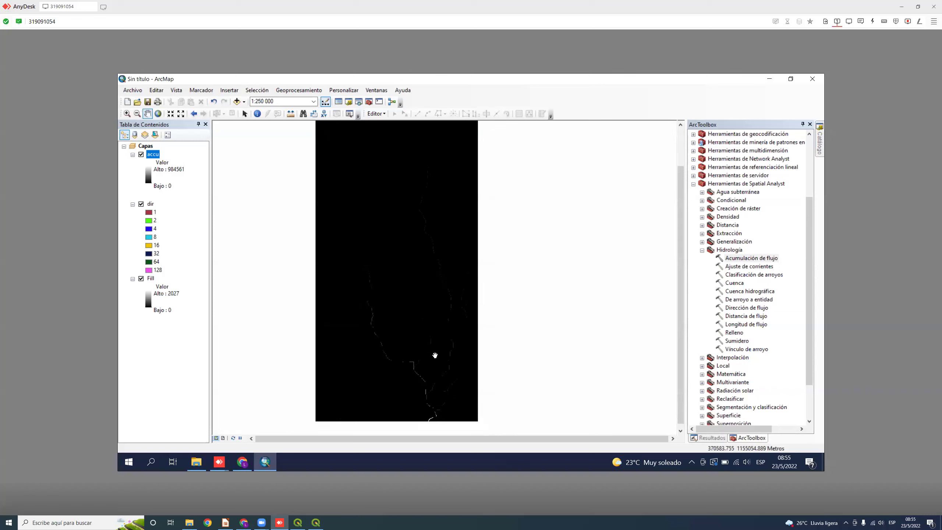
{"action": "scroll", "coordinate": [430, 420], "scroll_direction": "up", "scroll_amount": 1}
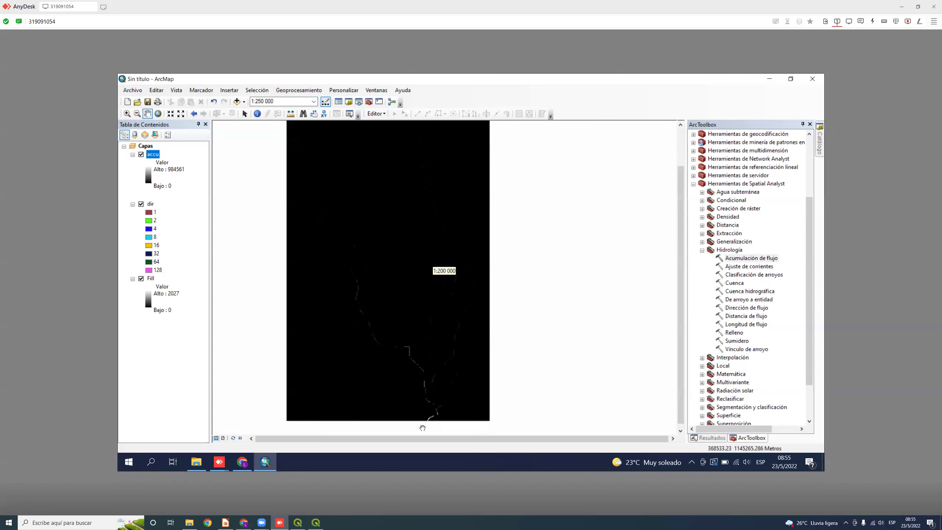
Collapse the legends of the accu and dir layers.
{"action": "left_click", "coordinate": [132, 155]}
{"action": "left_click", "coordinate": [133, 163]}
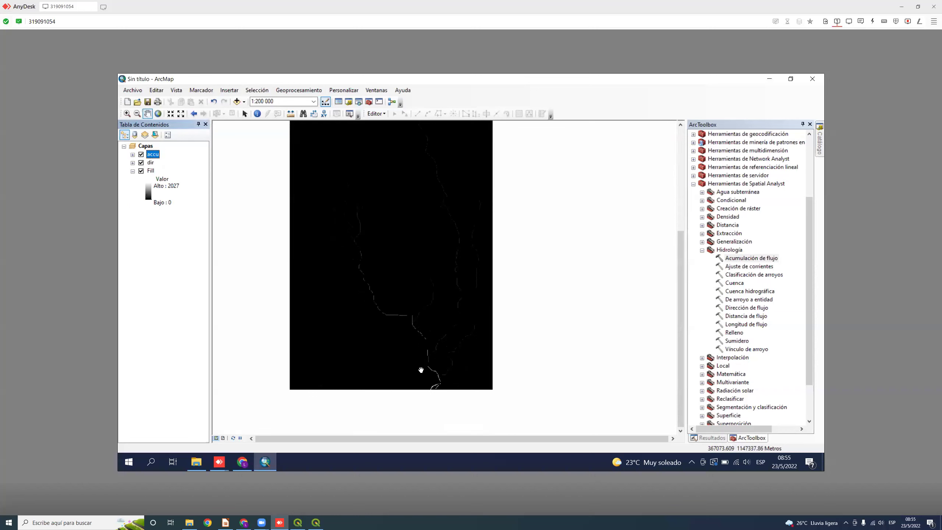
{"action": "left_click_drag", "start_coordinate": [429, 374], "coordinate": [436, 405]}
{"action": "scroll", "coordinate": [437, 405], "scroll_direction": "down", "scroll_amount": 5}
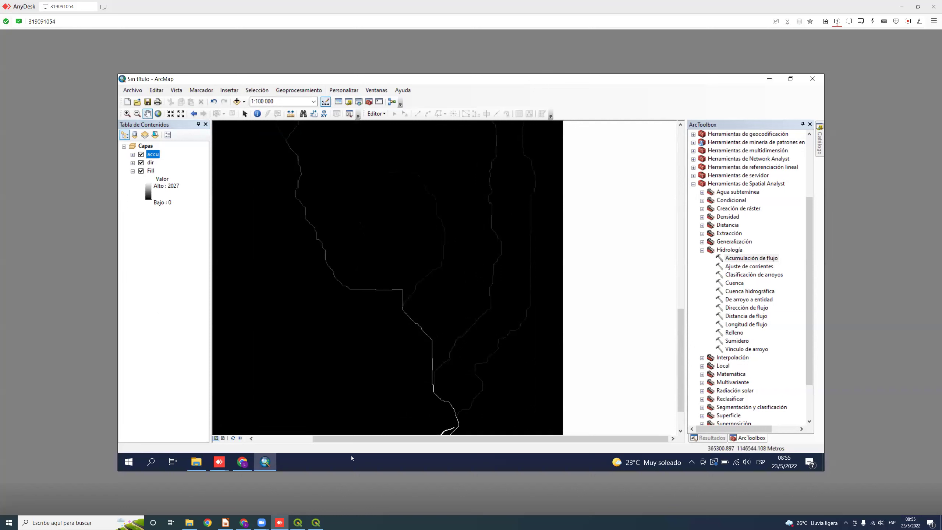
Switch to QGIS, display the Strahler raster in place of the Vectorizado layer, and inspect its stream network around the southern outlet.
{"action": "left_click", "coordinate": [297, 522]}
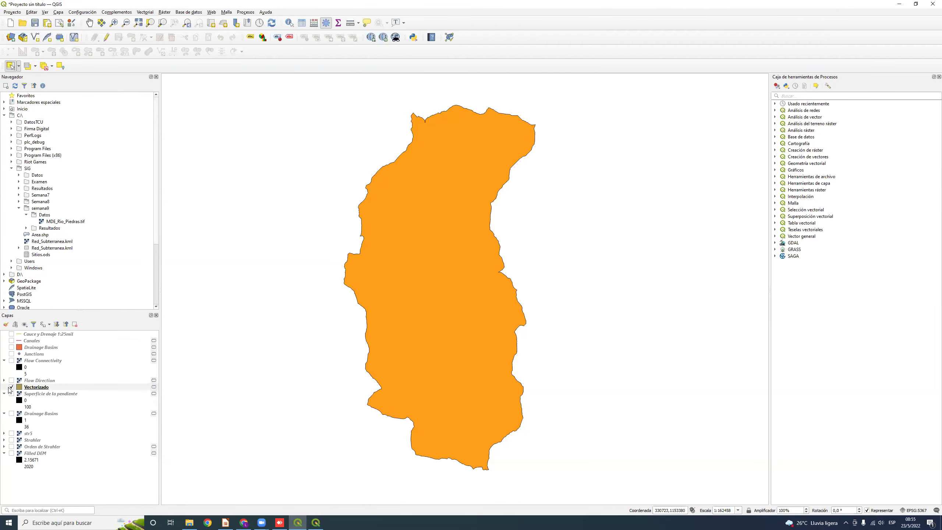
{"action": "left_click", "coordinate": [11, 387]}
{"action": "left_click", "coordinate": [11, 439]}
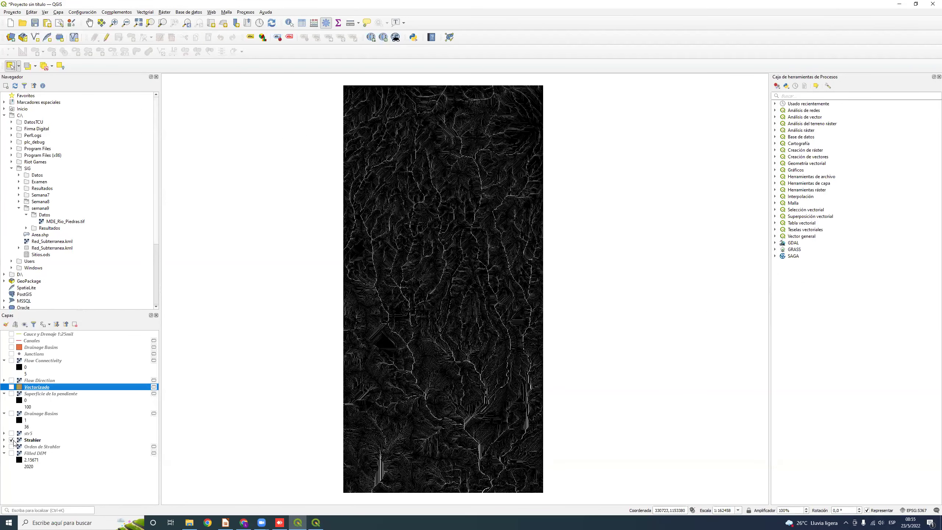
{"action": "scroll", "coordinate": [430, 332], "scroll_direction": "up", "scroll_amount": 1}
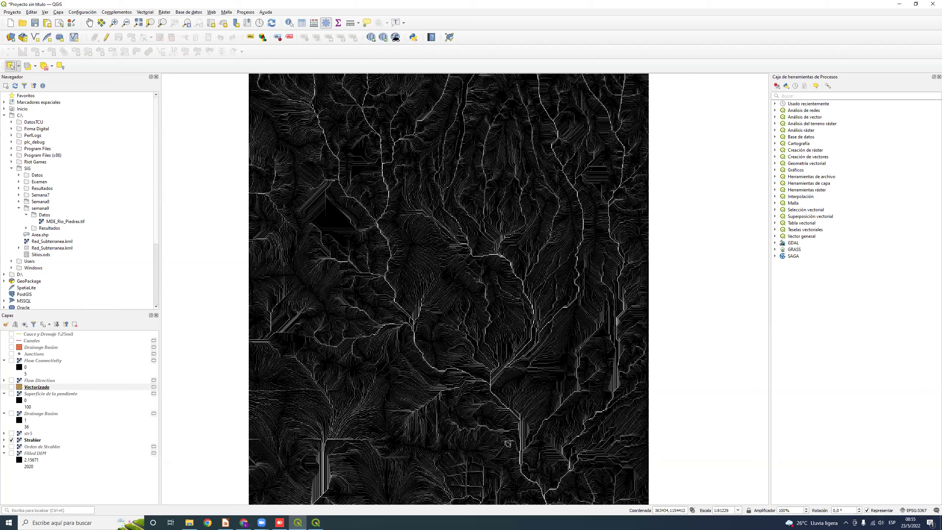
{"action": "scroll", "coordinate": [471, 367], "scroll_direction": "up", "scroll_amount": 1}
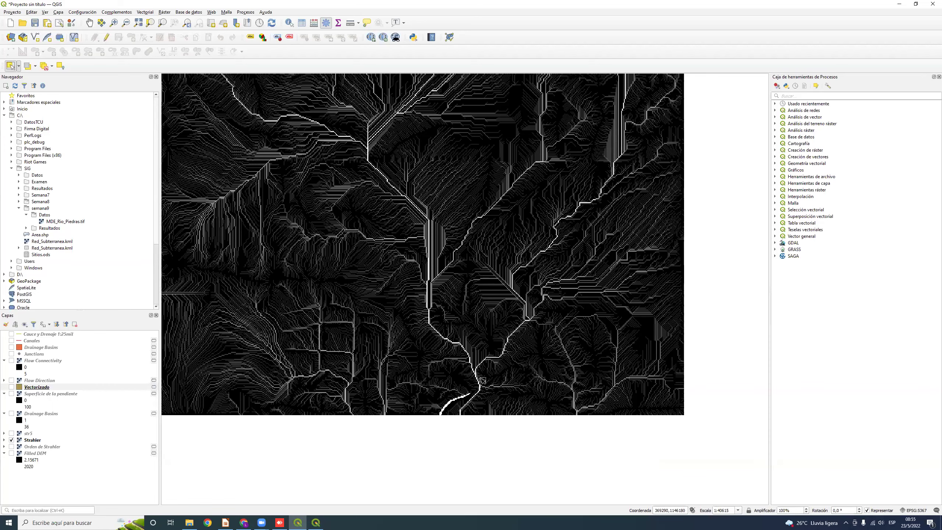
{"action": "scroll", "coordinate": [481, 378], "scroll_direction": "down", "scroll_amount": 2}
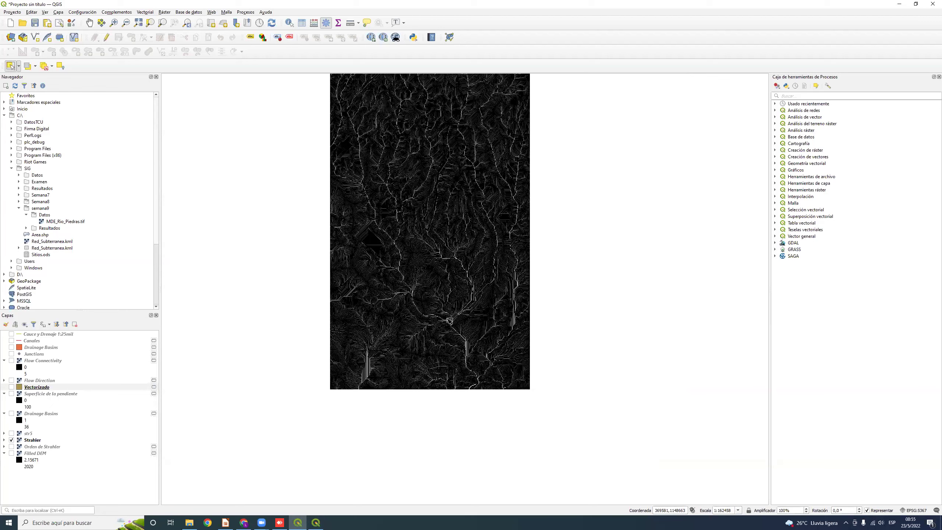
{"action": "left_click_drag", "start_coordinate": [460, 394], "coordinate": [415, 390]}
{"action": "mouse_move", "coordinate": [318, 522]}
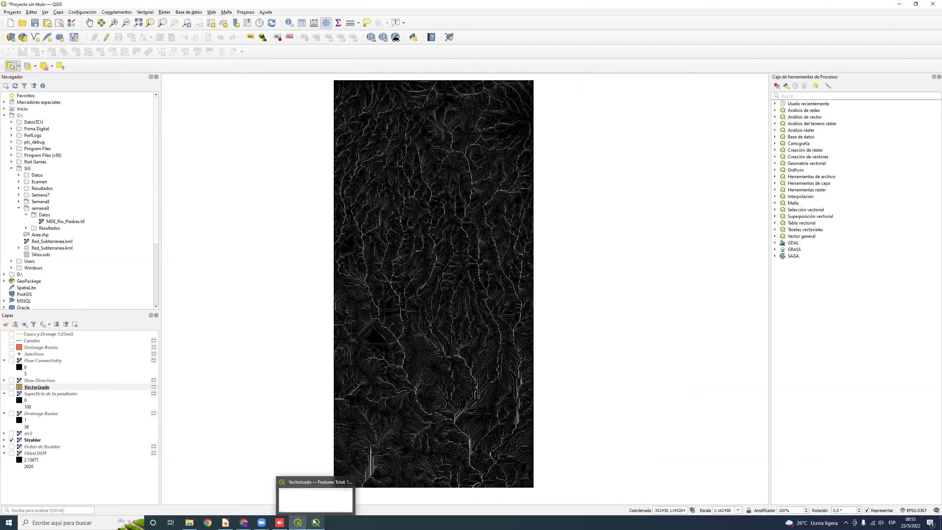
Switch back to the remote ArcMap session in AnyDesk and inspect the accu raster's channels near the southern edge.
{"action": "left_click", "coordinate": [280, 522]}
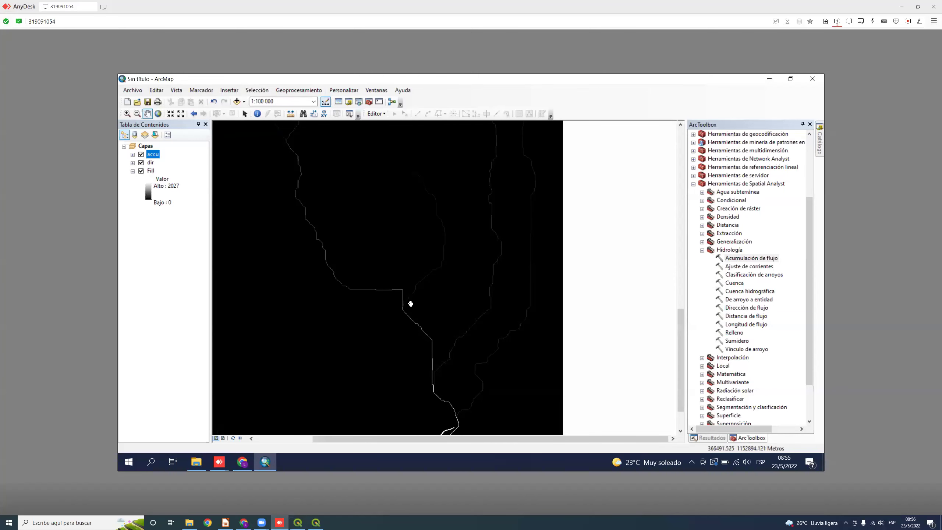
{"action": "left_click_drag", "start_coordinate": [469, 380], "coordinate": [456, 347]}
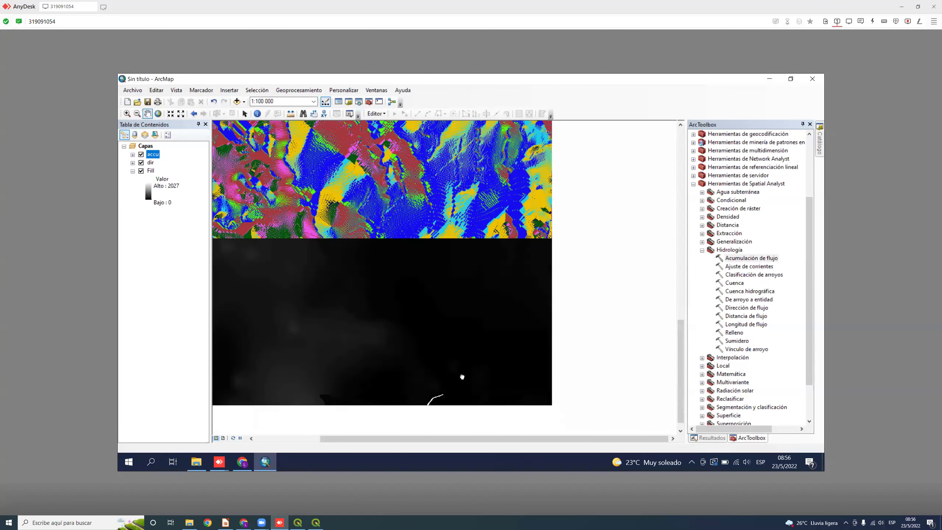
{"action": "left_click_drag", "start_coordinate": [380, 310], "coordinate": [412, 346]}
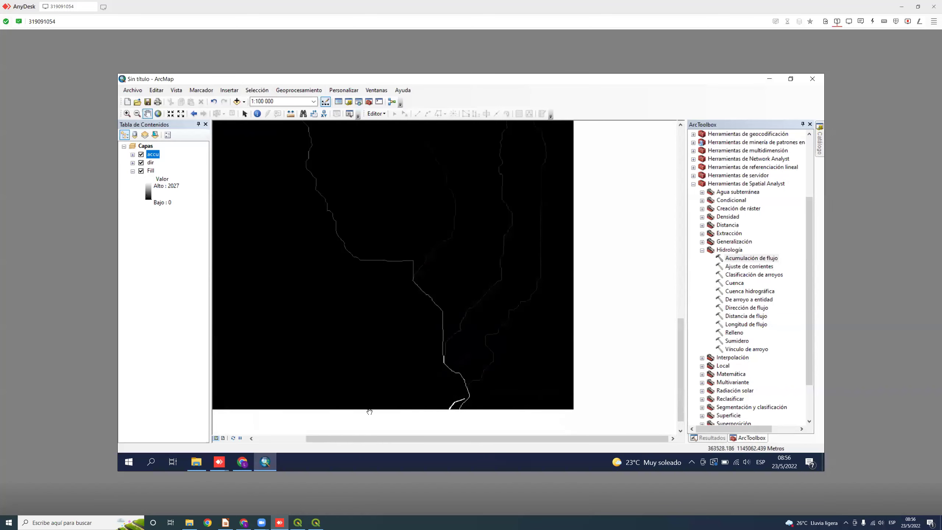
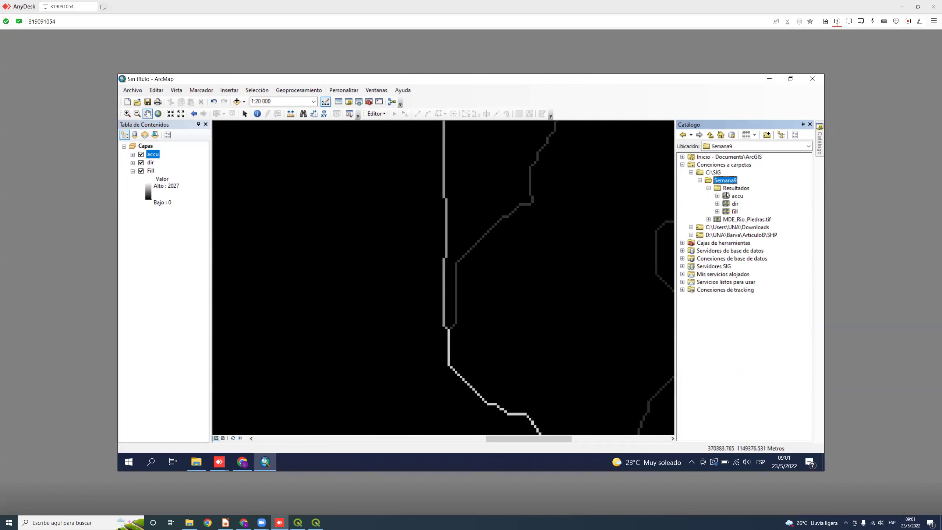
Start a new shapefile in the Resultados folder, named Salida, with the Punto feature type.
{"action": "right_click", "coordinate": [728, 189]}
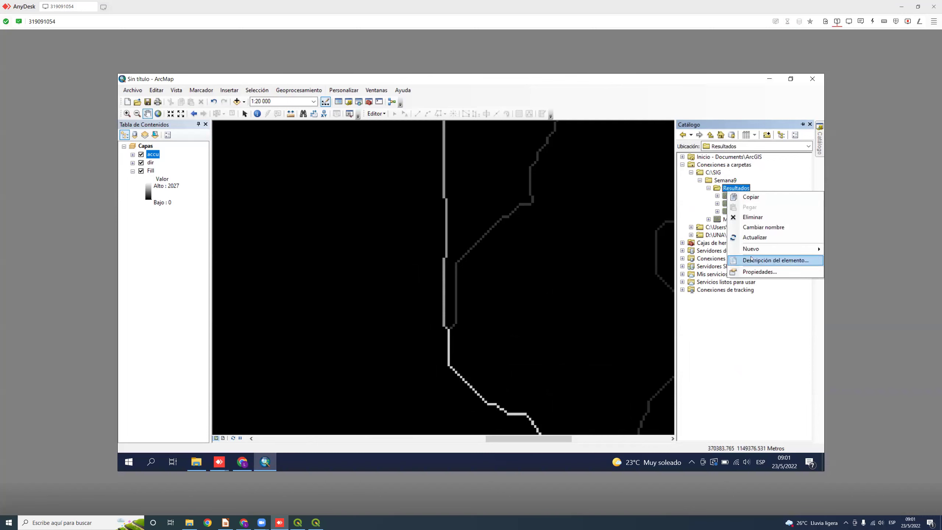
{"action": "mouse_move", "coordinate": [756, 249]}
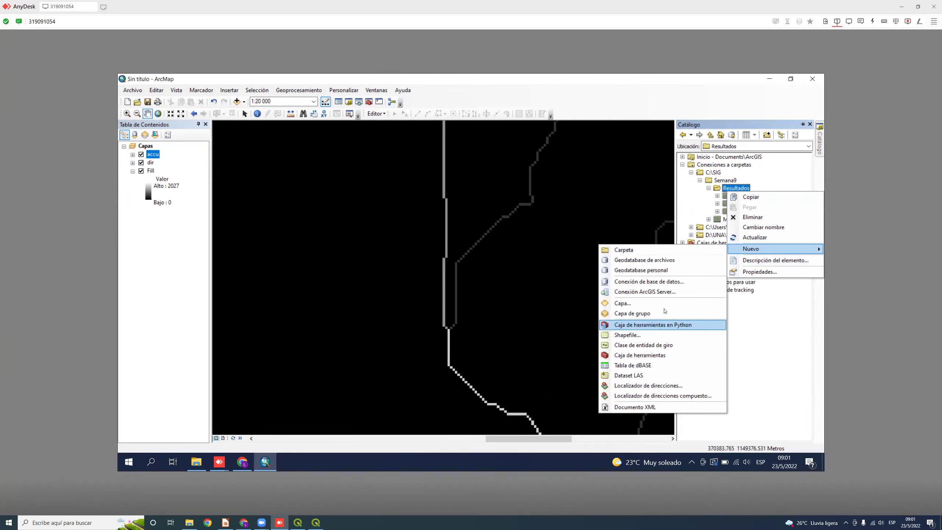
{"action": "left_click", "coordinate": [642, 336]}
{"action": "type", "text": "S"}
{"action": "left_click", "coordinate": [514, 204]}
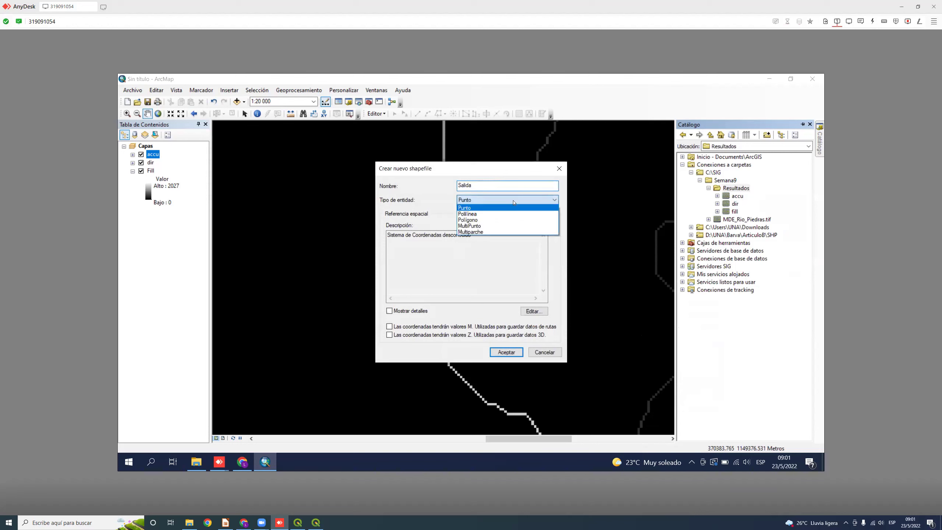
{"action": "left_click", "coordinate": [516, 209]}
Find coordinate system 5367, assign CRTM05 to the Salida shapefile, and create it.
{"action": "left_click", "coordinate": [529, 312]}
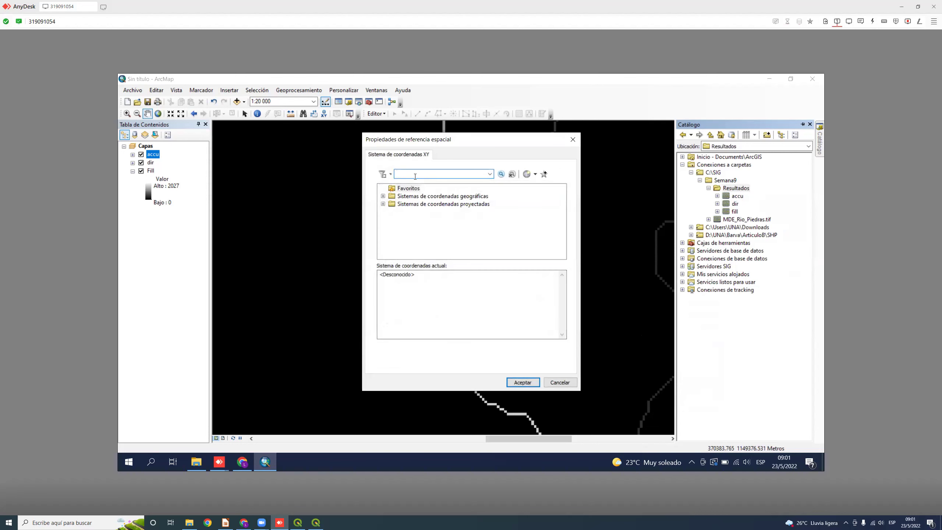
{"action": "type", "text": "5367"}
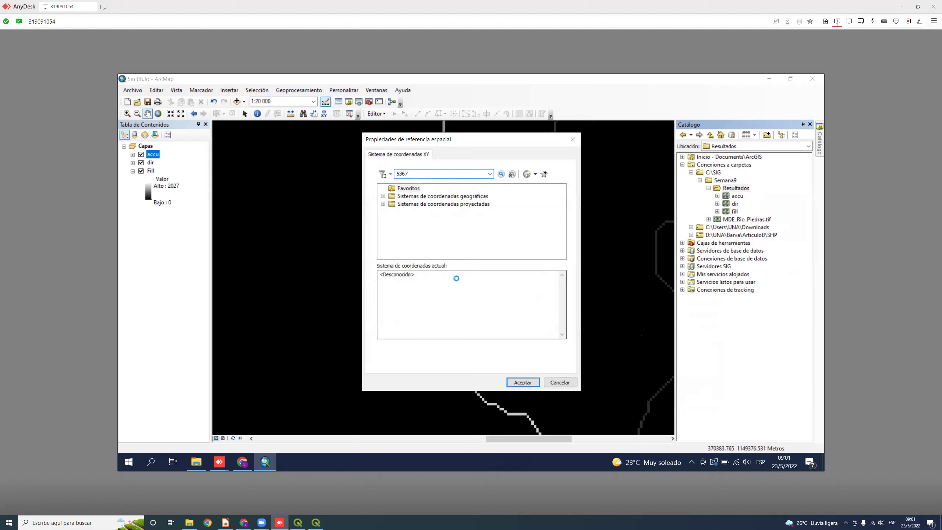
{"action": "key", "text": "Return"}
{"action": "left_click", "coordinate": [428, 220]}
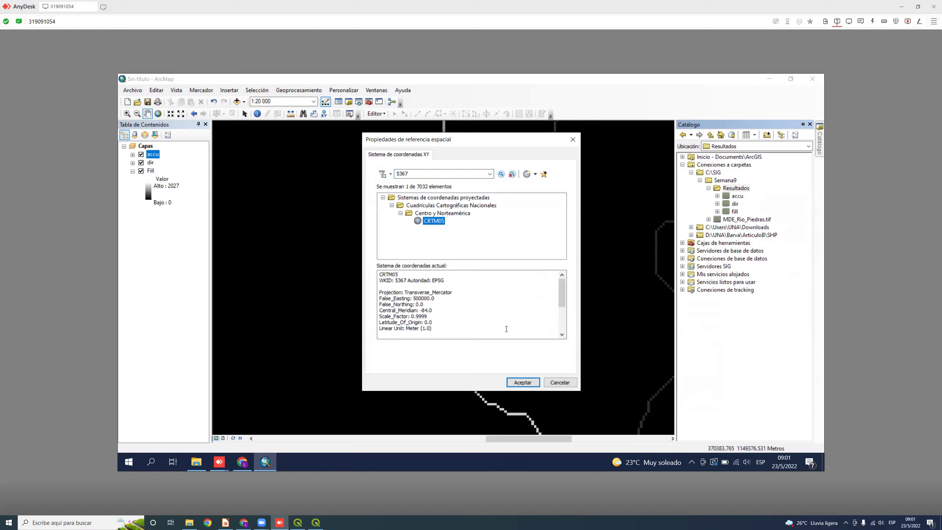
{"action": "left_click", "coordinate": [526, 383]}
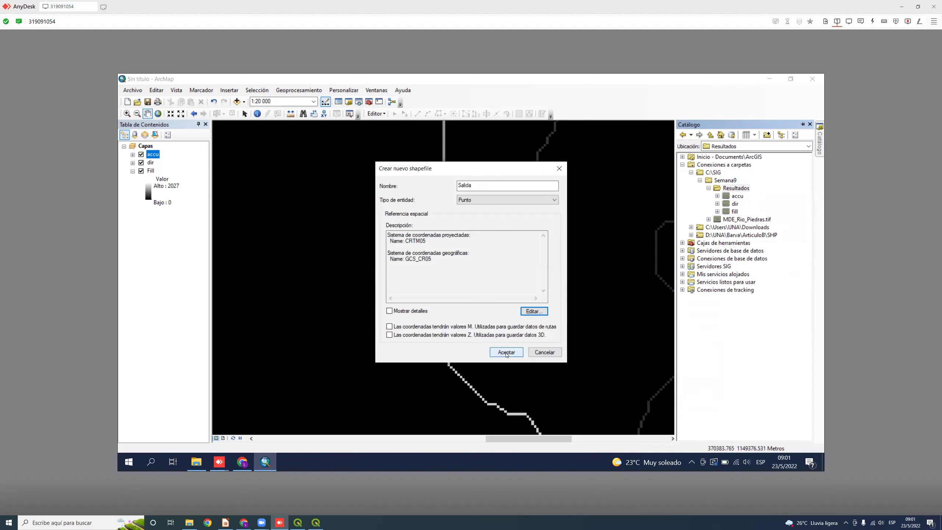
{"action": "left_click", "coordinate": [507, 352]}
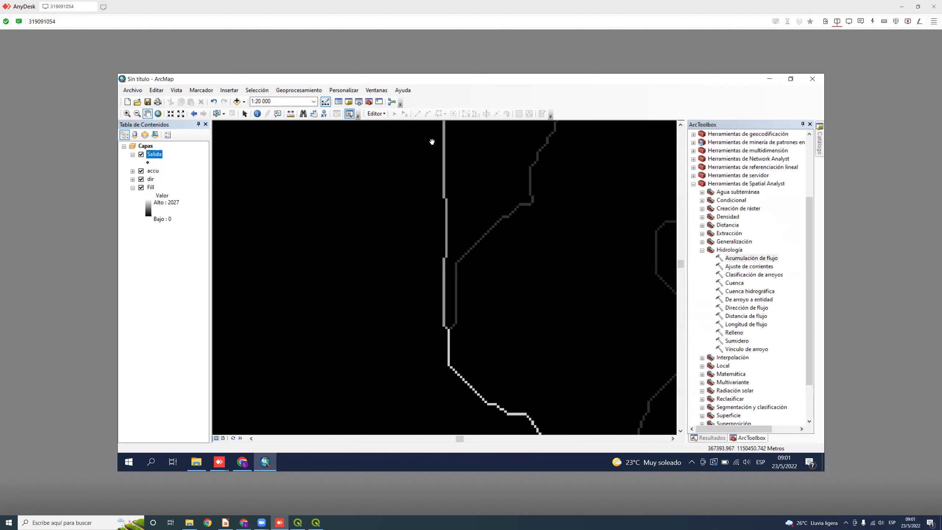
Start an edit session for the Salida layer.
{"action": "left_click", "coordinate": [375, 114]}
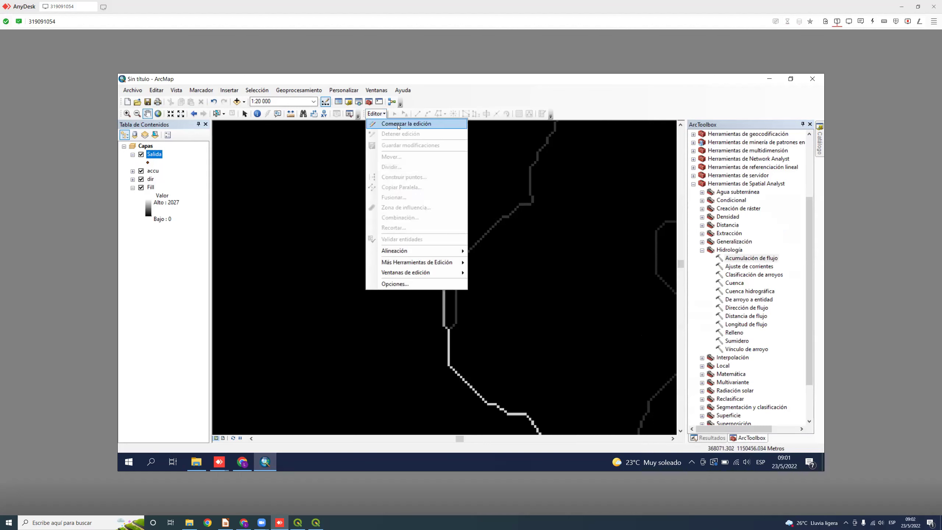
{"action": "left_click", "coordinate": [408, 124]}
{"action": "double_click", "coordinate": [398, 206]}
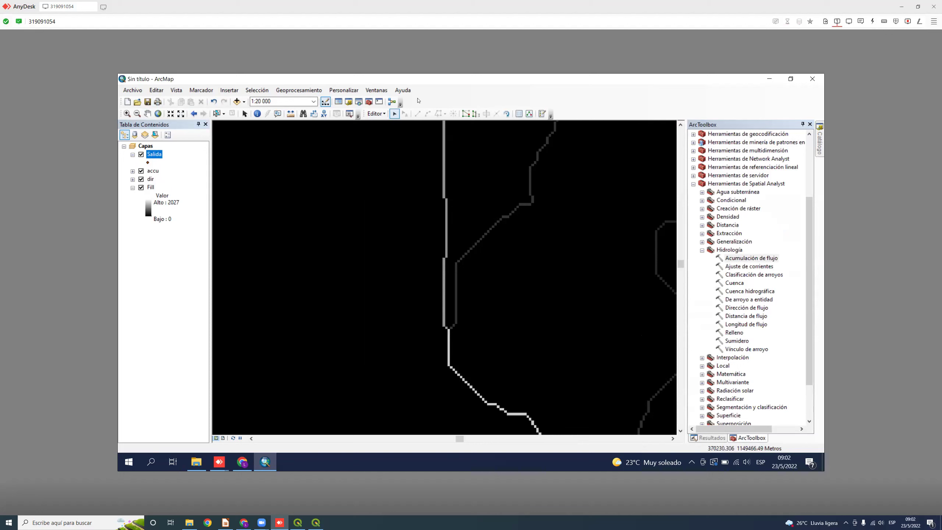
Using the Salida template in Create Features, place an outlet point on the main channel cells just downstream of the confluence.
{"action": "left_click", "coordinate": [376, 114]}
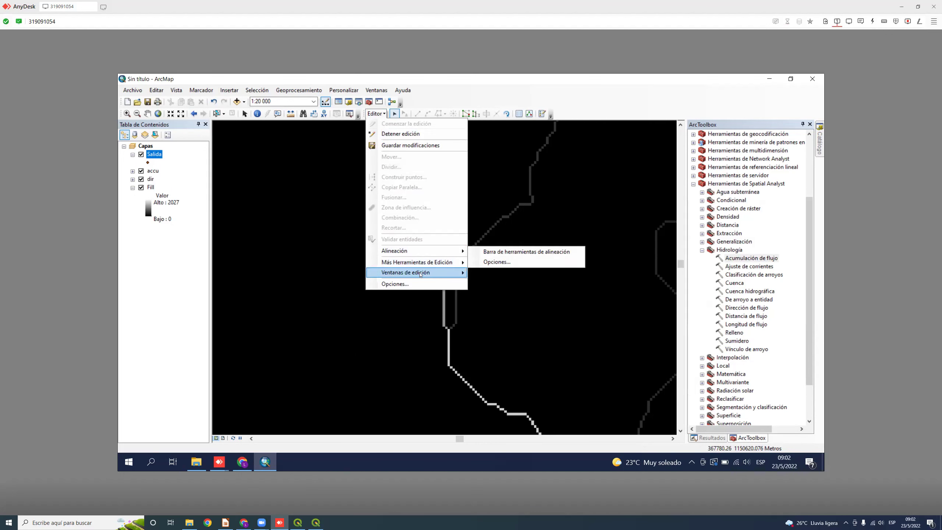
{"action": "mouse_move", "coordinate": [425, 271]}
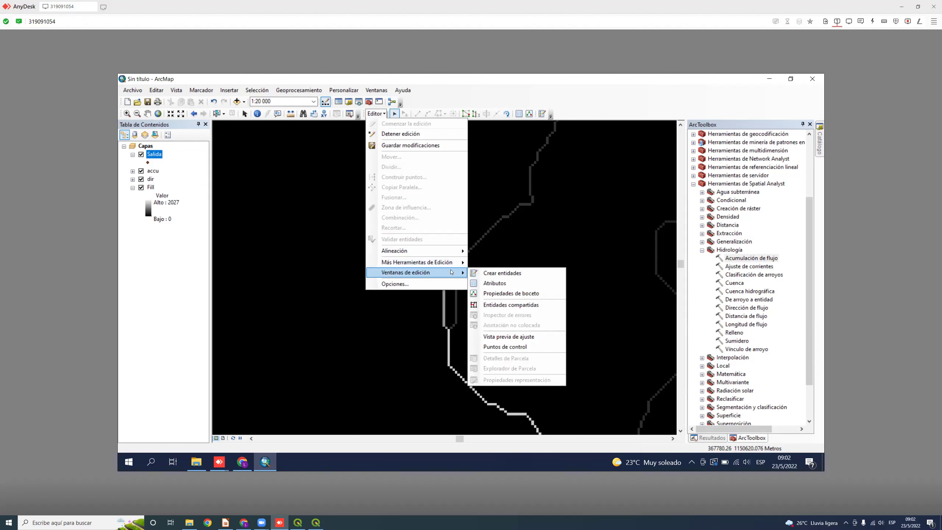
{"action": "left_click", "coordinate": [501, 272]}
{"action": "left_click", "coordinate": [706, 155]}
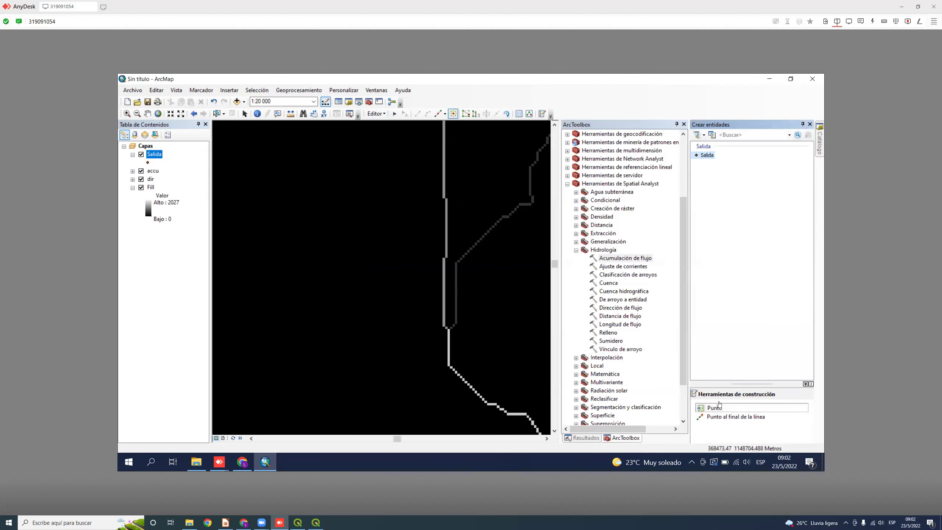
{"action": "left_click_drag", "start_coordinate": [454, 336], "coordinate": [421, 278]}
{"action": "scroll", "coordinate": [421, 279], "scroll_direction": "up", "scroll_amount": 5}
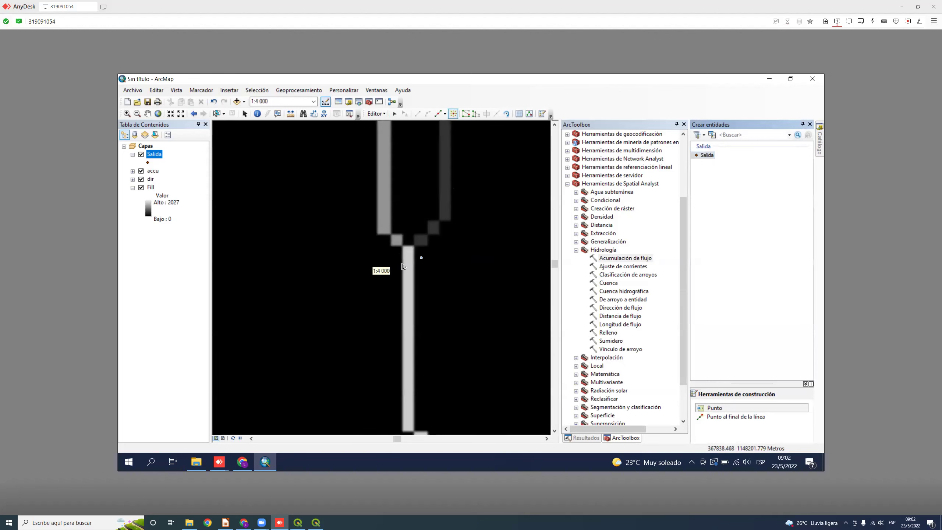
{"action": "scroll", "coordinate": [408, 269], "scroll_direction": "up", "scroll_amount": 2}
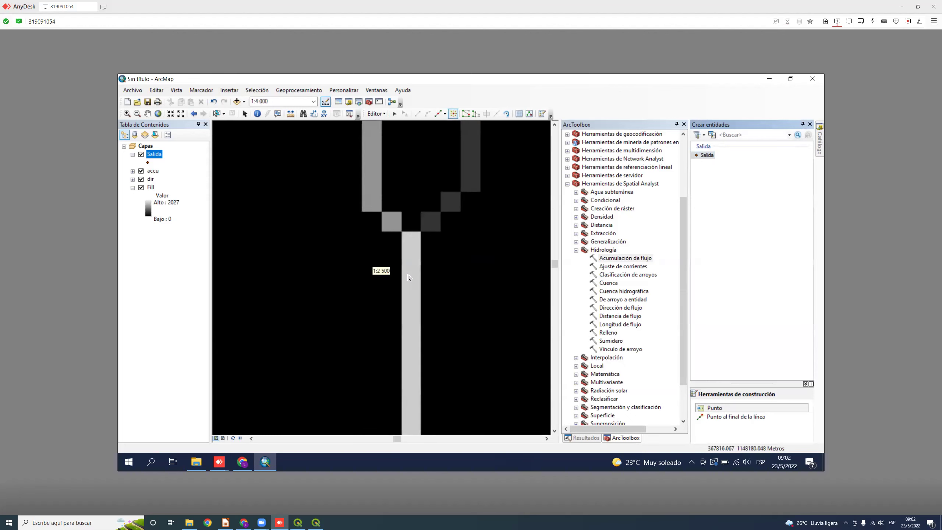
{"action": "left_click", "coordinate": [410, 276]}
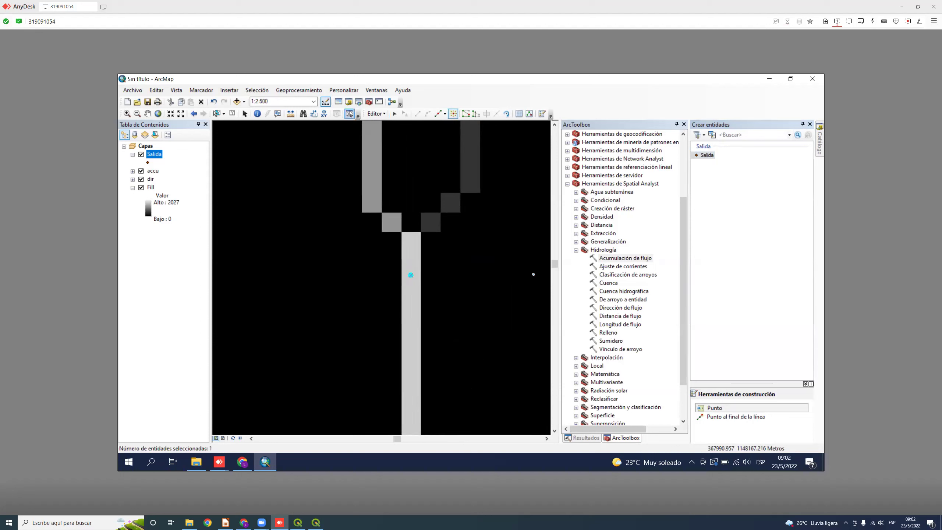
Stop the Salida edit session, saving the outlet point, and close the Create Features pane.
{"action": "left_click", "coordinate": [376, 114]}
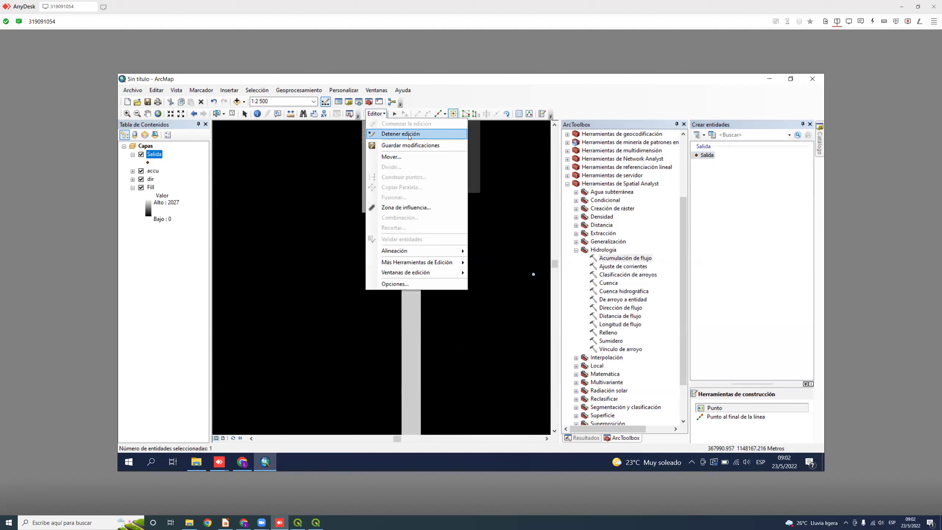
{"action": "left_click", "coordinate": [409, 136]}
{"action": "left_click", "coordinate": [439, 297]}
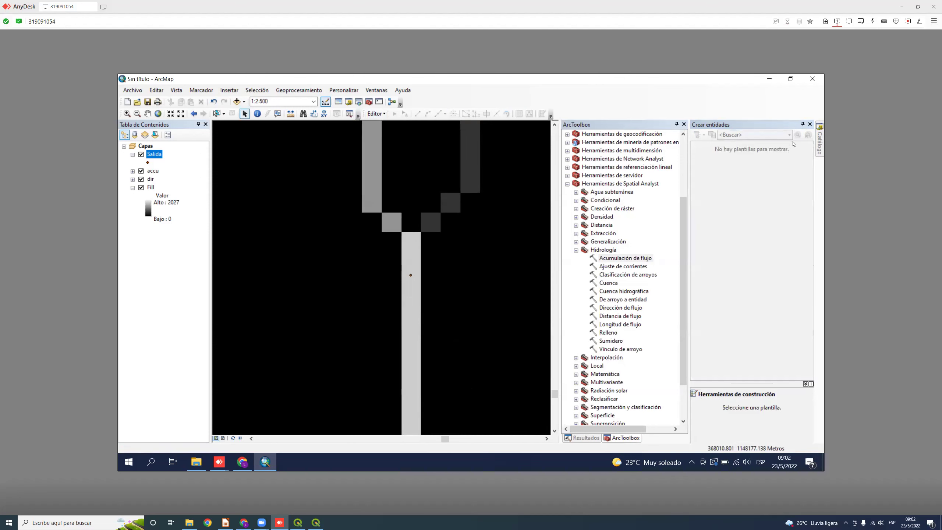
{"action": "left_click", "coordinate": [810, 124]}
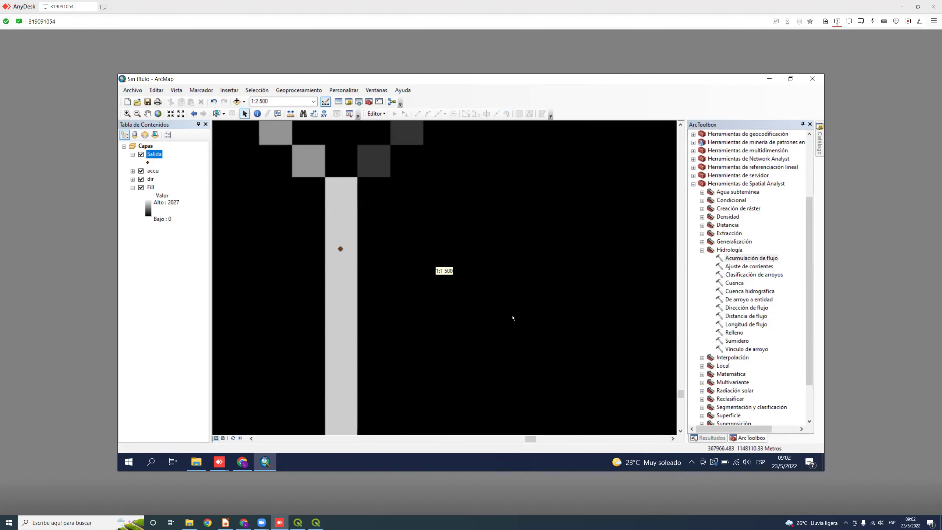
Open the Cuenca hidrográfica tool and set dir as the flow direction raster and Salida as the pour point data.
{"action": "scroll", "coordinate": [517, 317], "scroll_direction": "up", "scroll_amount": 6}
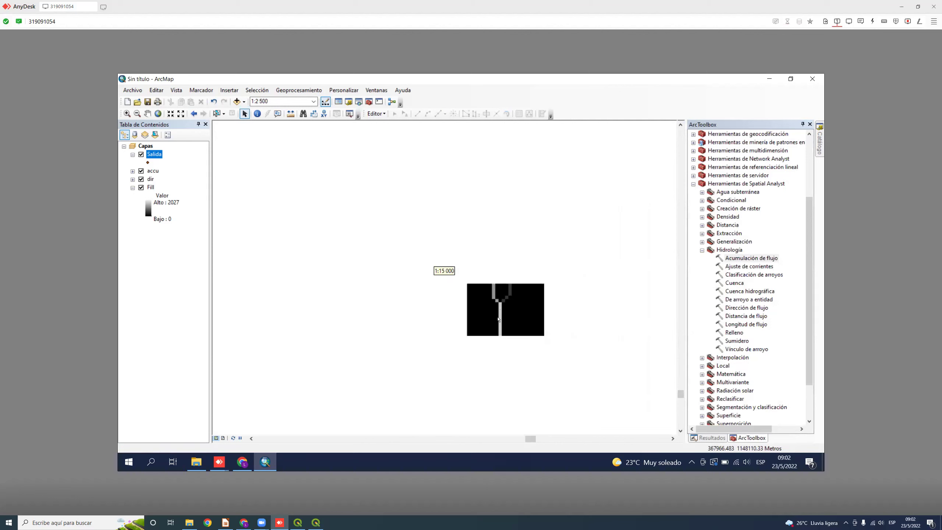
{"action": "scroll", "coordinate": [519, 313], "scroll_direction": "up", "scroll_amount": 4}
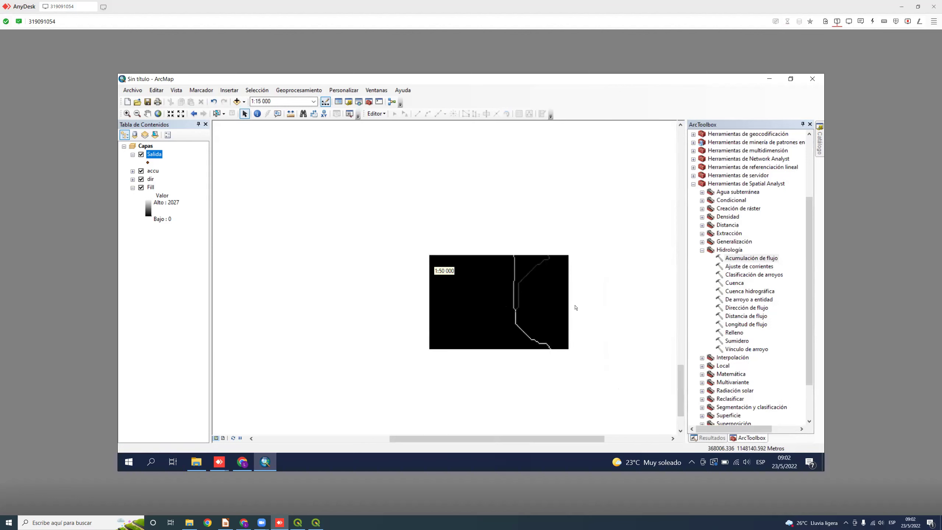
{"action": "left_click", "coordinate": [740, 291]}
{"action": "double_click", "coordinate": [734, 284]}
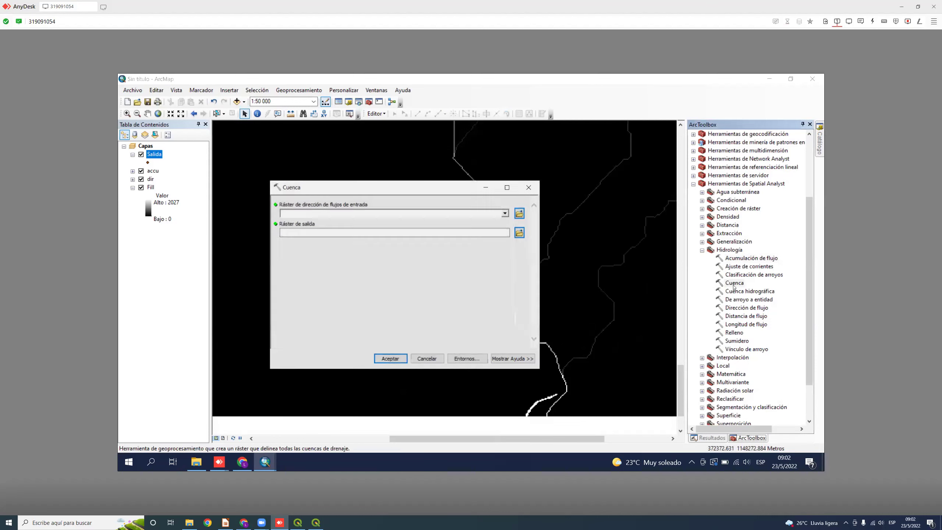
{"action": "double_click", "coordinate": [749, 292]}
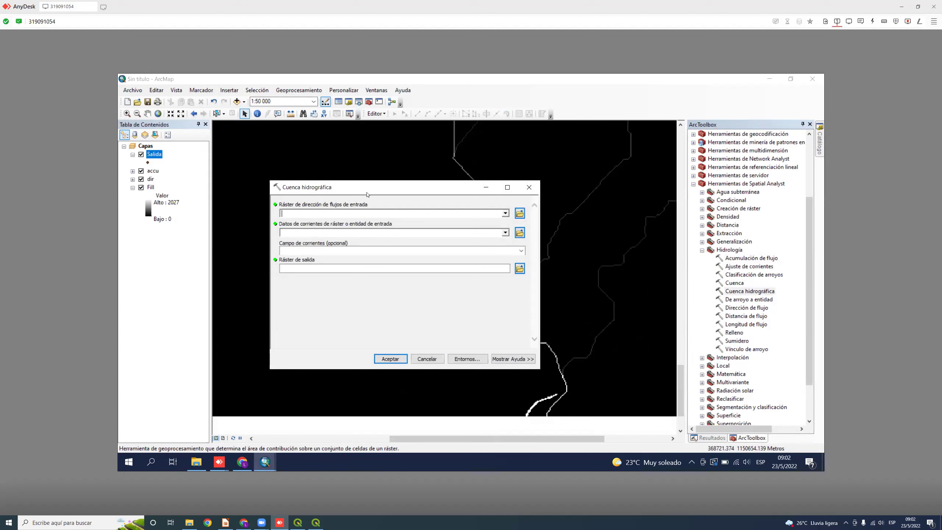
{"action": "left_click", "coordinate": [501, 214]}
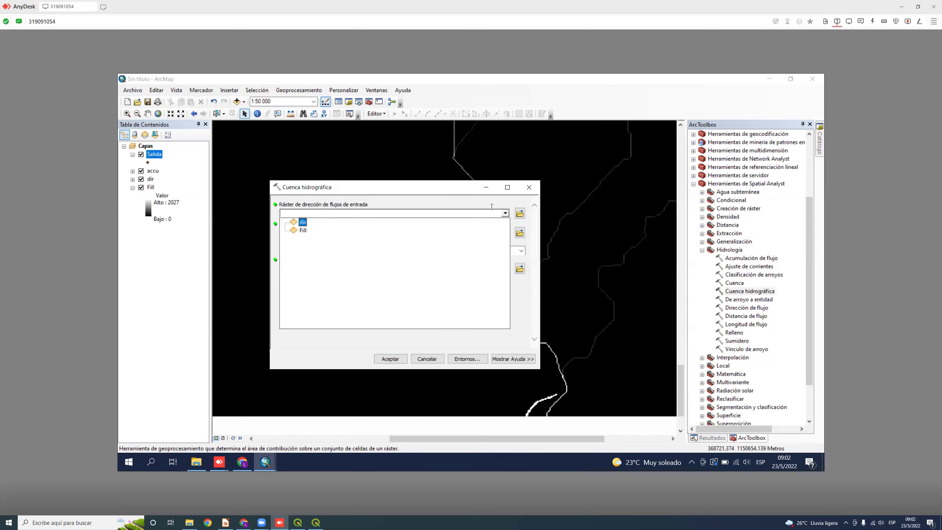
{"action": "left_click", "coordinate": [305, 222]}
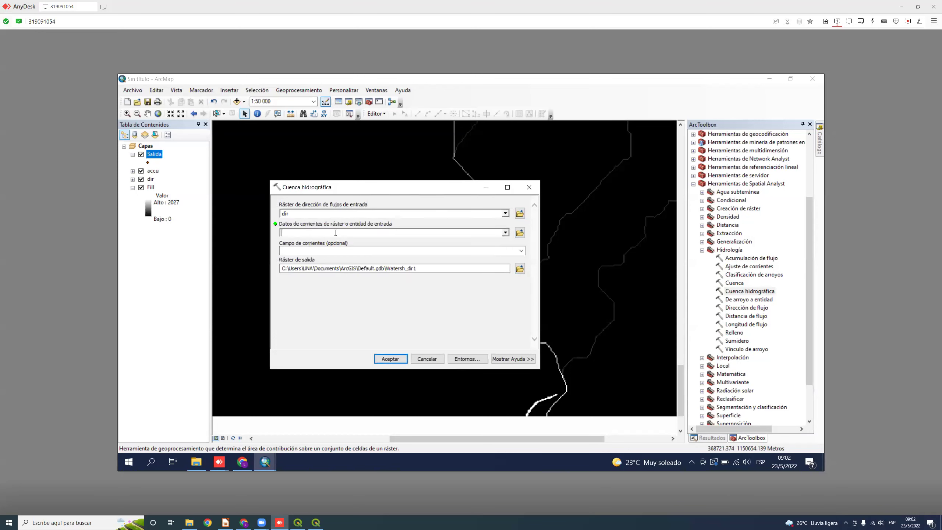
{"action": "left_click", "coordinate": [505, 233]}
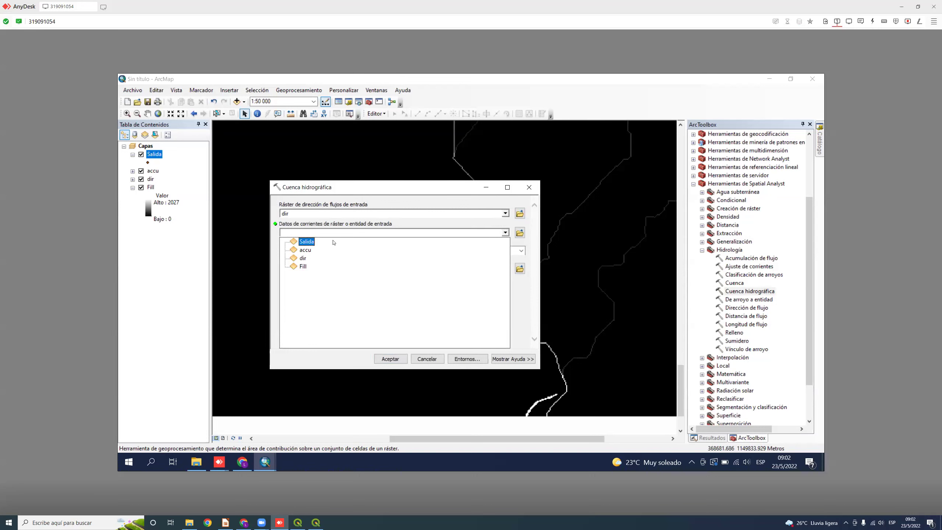
{"action": "left_click", "coordinate": [306, 241]}
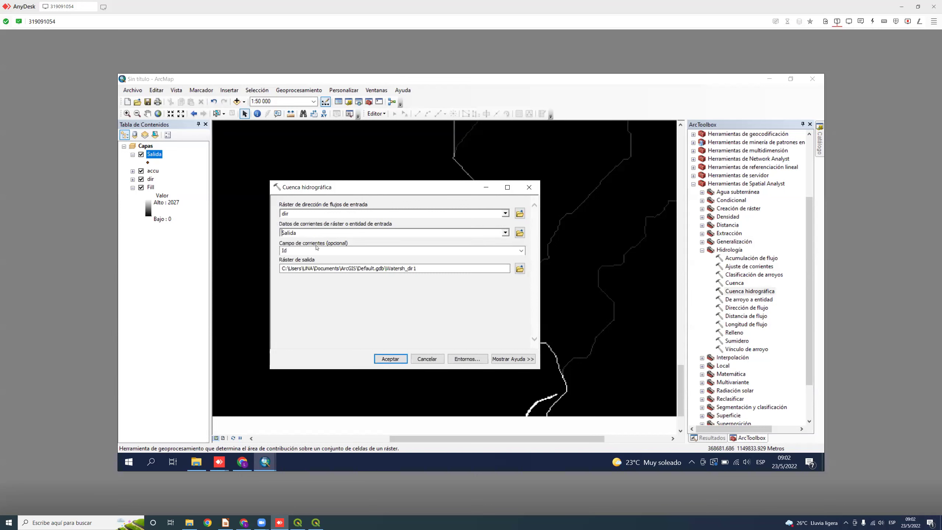
Set the output raster to Cuenca in the Resultados folder and run the watershed tool.
{"action": "left_click", "coordinate": [519, 269]}
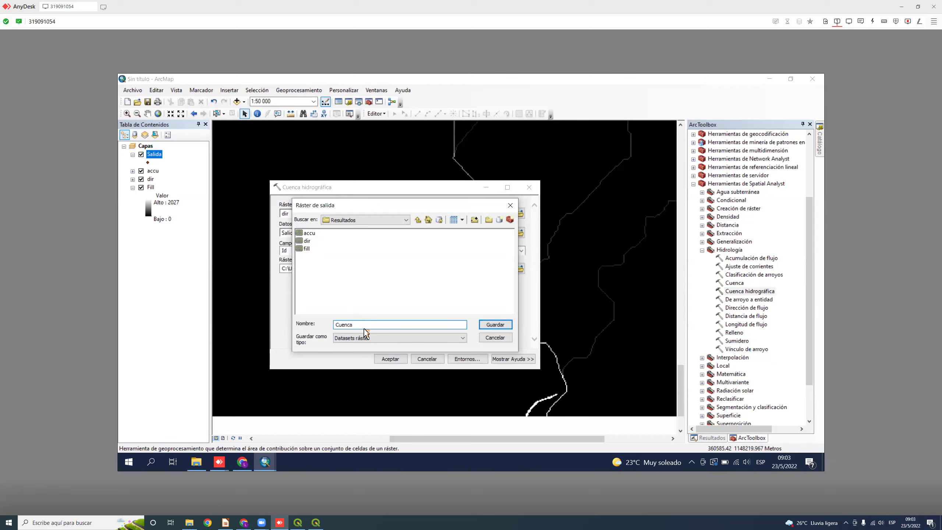
{"action": "left_click", "coordinate": [508, 326]}
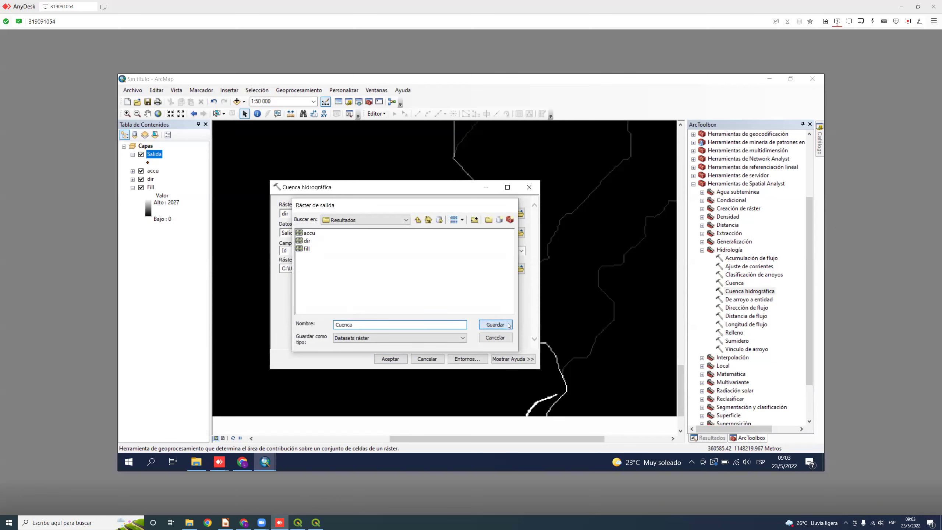
{"action": "left_click", "coordinate": [394, 359]}
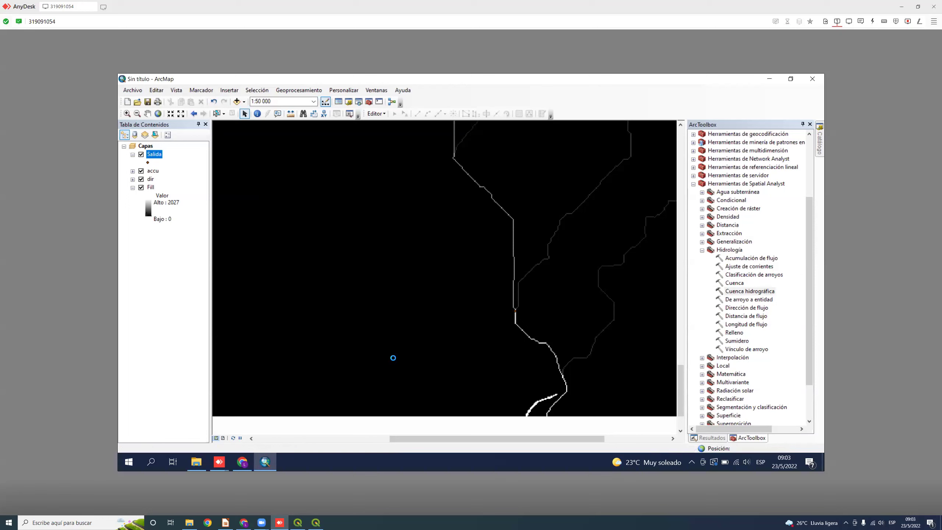
Hide the accu, Fill and dir layers, leaving only Salida and Cuenca displayed.
{"action": "scroll", "coordinate": [516, 262], "scroll_direction": "up", "scroll_amount": 2}
{"action": "scroll", "coordinate": [466, 235], "scroll_direction": "down", "scroll_amount": 3}
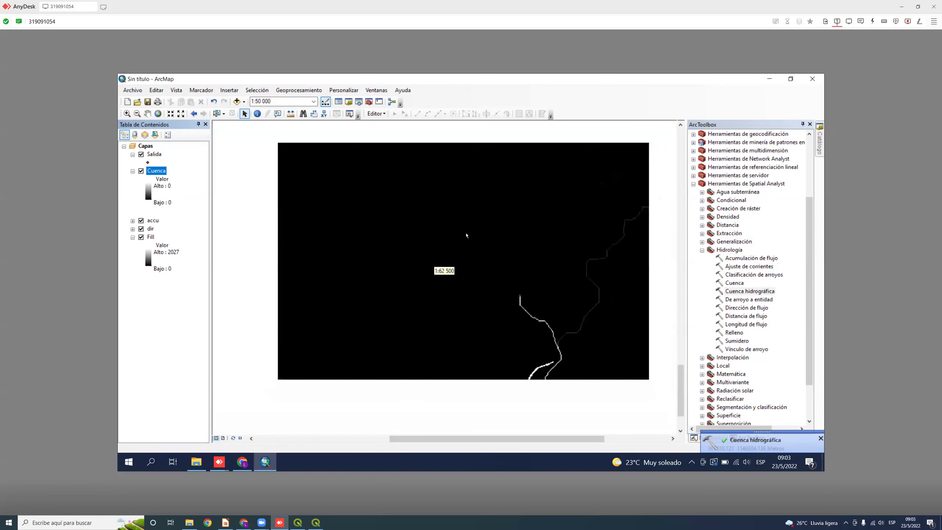
{"action": "left_click", "coordinate": [141, 221]}
{"action": "left_click", "coordinate": [141, 236]}
{"action": "left_click", "coordinate": [140, 228]}
Examine the full extent of the Cuenca watershed and its lower end around the outlet point.
{"action": "scroll", "coordinate": [404, 235], "scroll_direction": "down", "scroll_amount": 3}
{"action": "scroll", "coordinate": [403, 235], "scroll_direction": "down", "scroll_amount": 2}
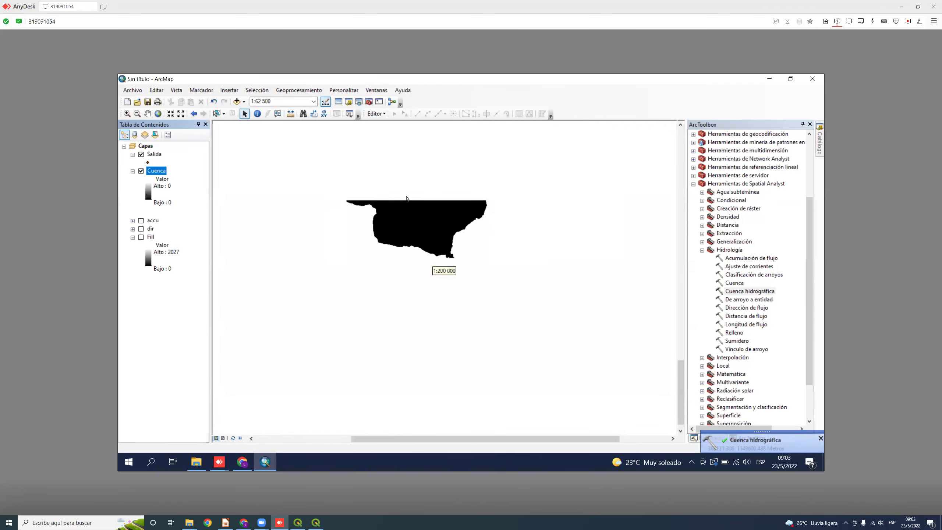
{"action": "left_click_drag", "start_coordinate": [419, 189], "coordinate": [420, 245]}
{"action": "scroll", "coordinate": [420, 245], "scroll_direction": "down", "scroll_amount": 3}
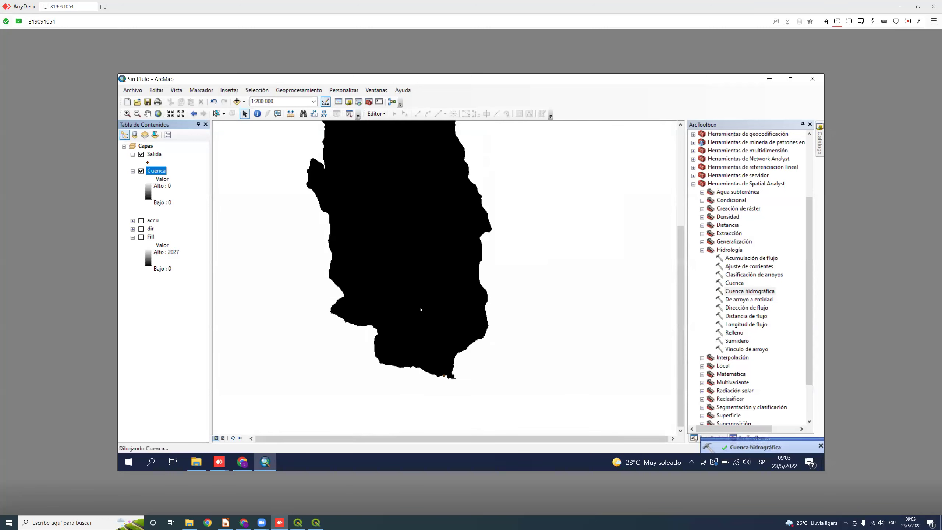
{"action": "scroll", "coordinate": [416, 261], "scroll_direction": "down", "scroll_amount": 1}
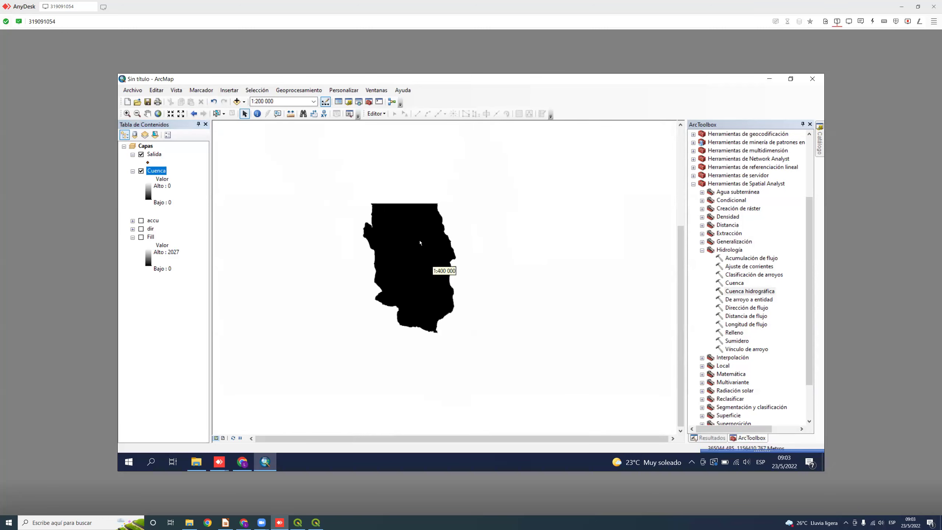
{"action": "scroll", "coordinate": [414, 298], "scroll_direction": "up", "scroll_amount": 1}
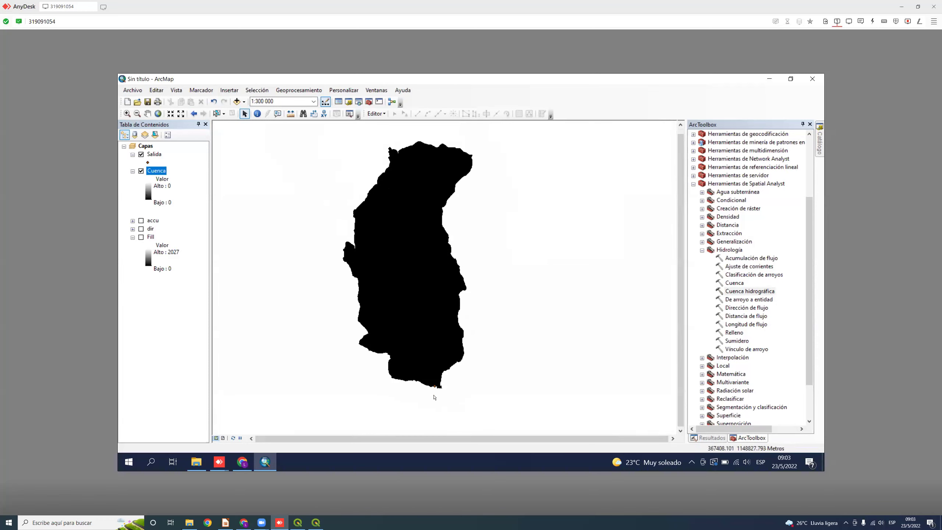
{"action": "scroll", "coordinate": [435, 377], "scroll_direction": "up", "scroll_amount": 2}
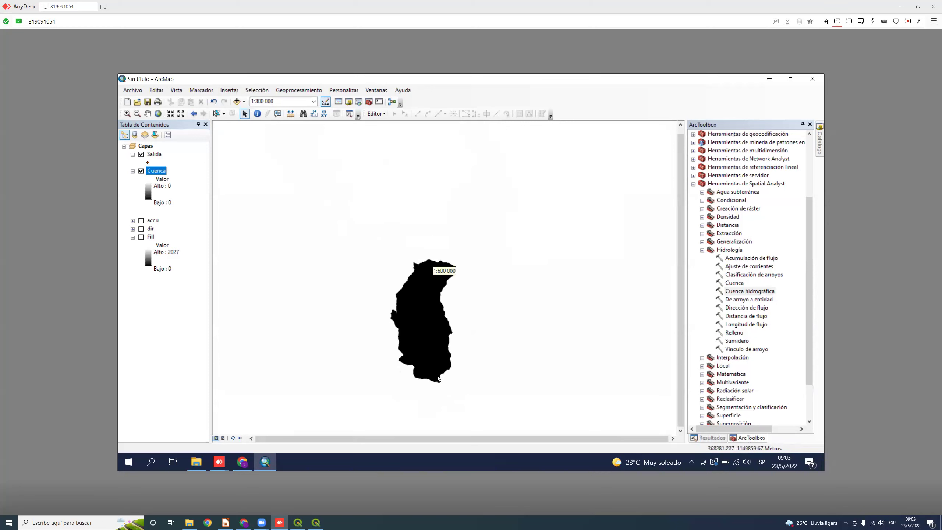
{"action": "scroll", "coordinate": [434, 416], "scroll_direction": "up", "scroll_amount": 2}
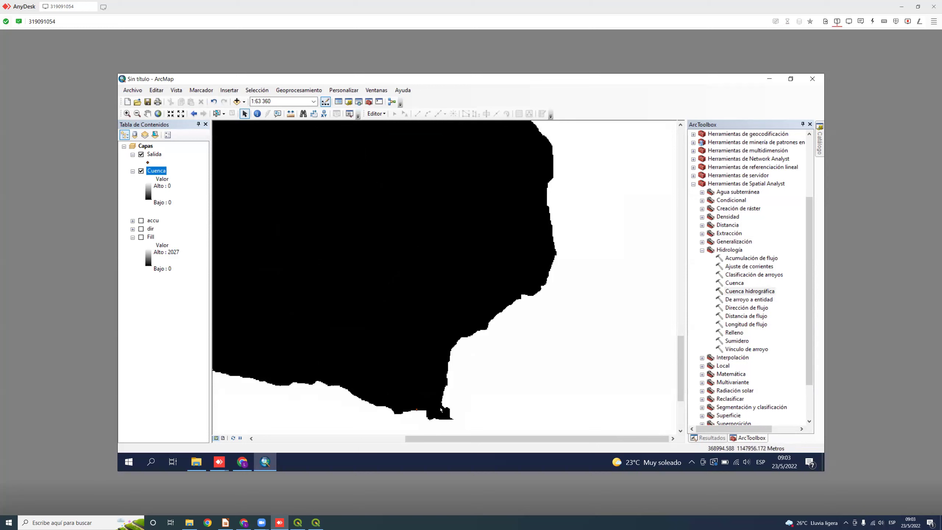
{"action": "scroll", "coordinate": [430, 400], "scroll_direction": "down", "scroll_amount": 4}
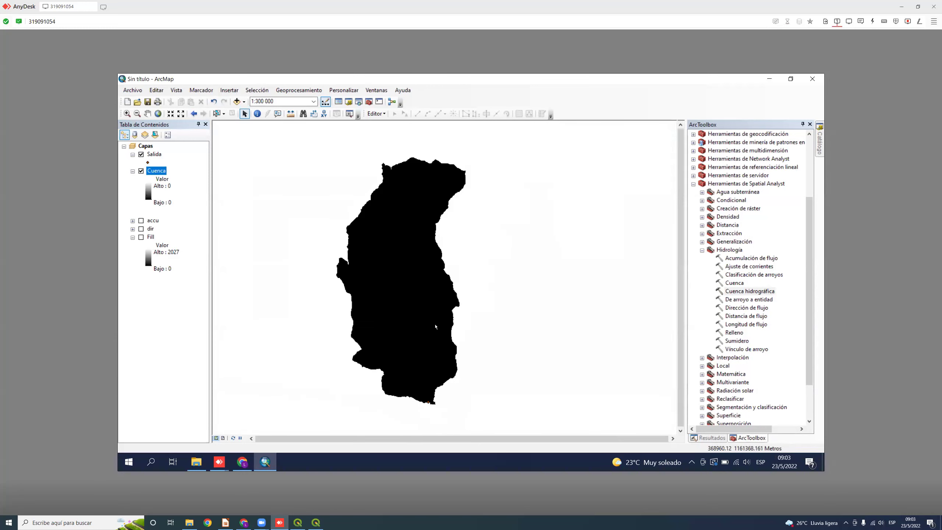
Switch to the QGIS project and hide the Strahler layer.
{"action": "left_click", "coordinate": [315, 522]}
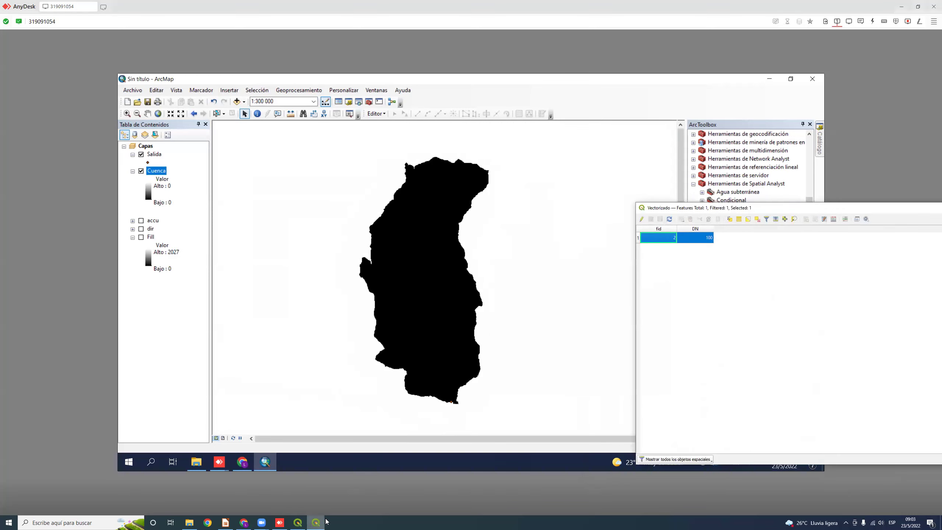
{"action": "left_click", "coordinate": [298, 522]}
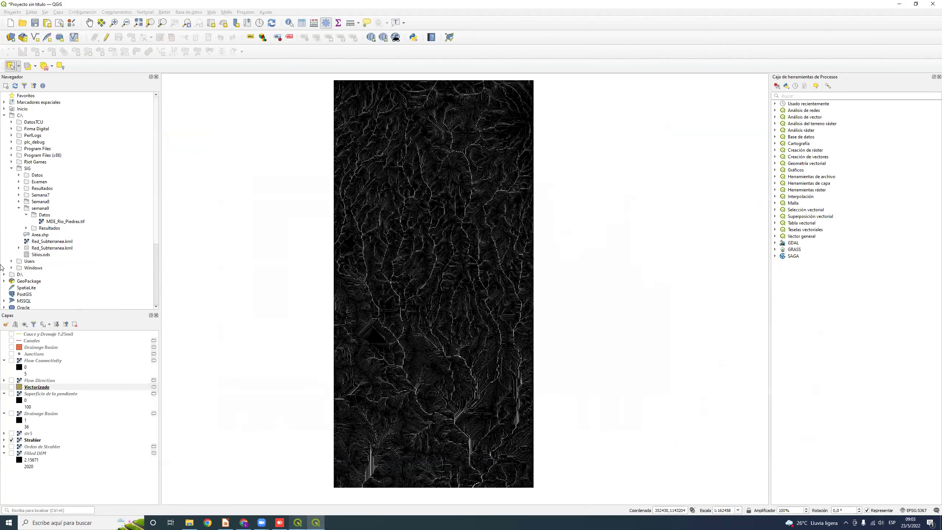
{"action": "left_click", "coordinate": [7, 386]}
{"action": "scroll", "coordinate": [7, 387], "scroll_direction": "up", "scroll_amount": 3}
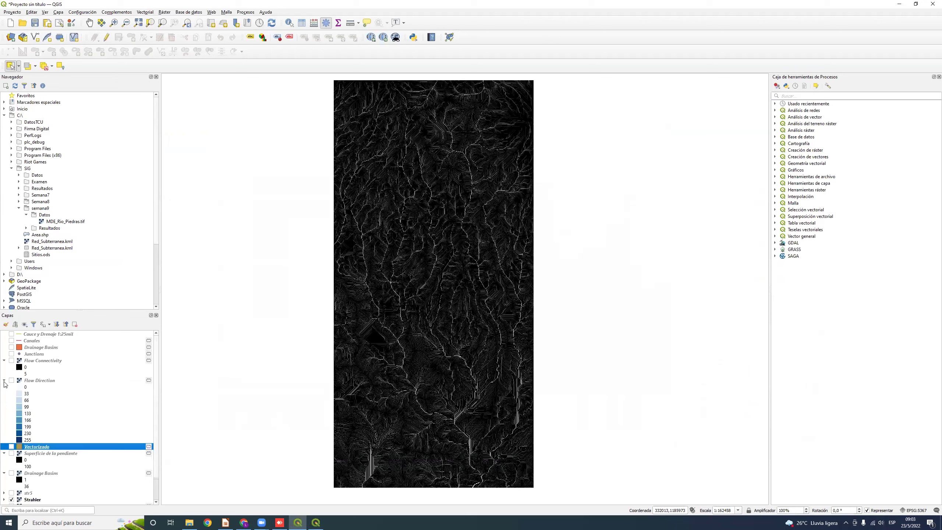
{"action": "scroll", "coordinate": [12, 406], "scroll_direction": "down", "scroll_amount": 3}
{"action": "left_click", "coordinate": [12, 439]}
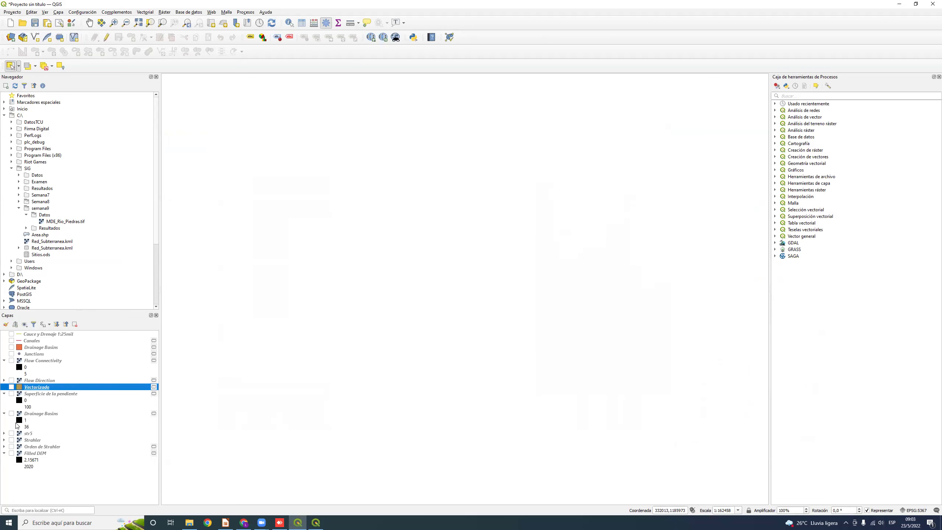
Show the Vectorizado basin with Drainage Basins hidden, and place the reduced QGIS window beside ArcMap for comparison.
{"action": "left_click", "coordinate": [11, 347]}
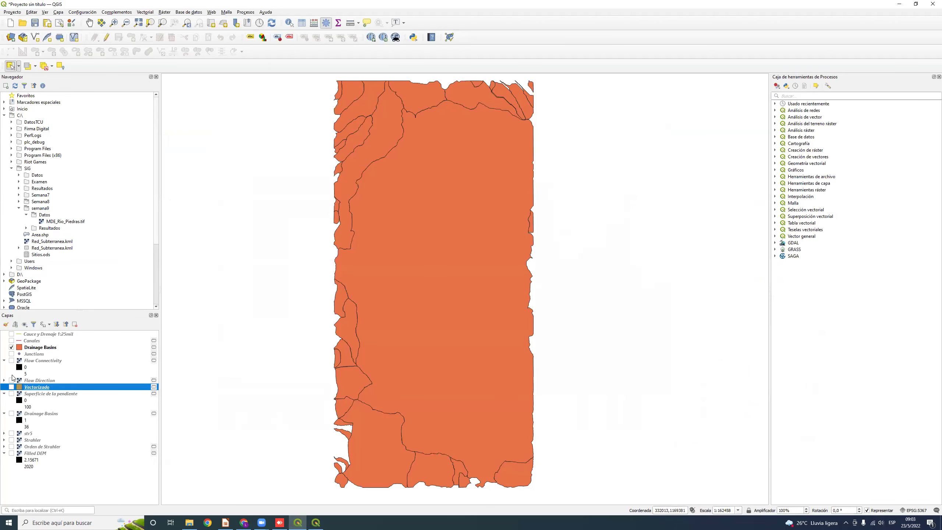
{"action": "left_click", "coordinate": [11, 347]}
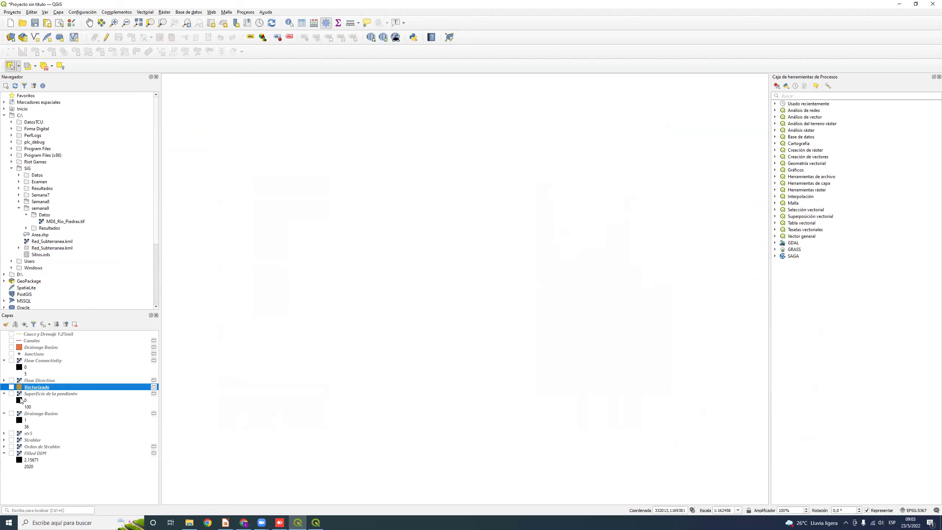
{"action": "left_click", "coordinate": [12, 387]}
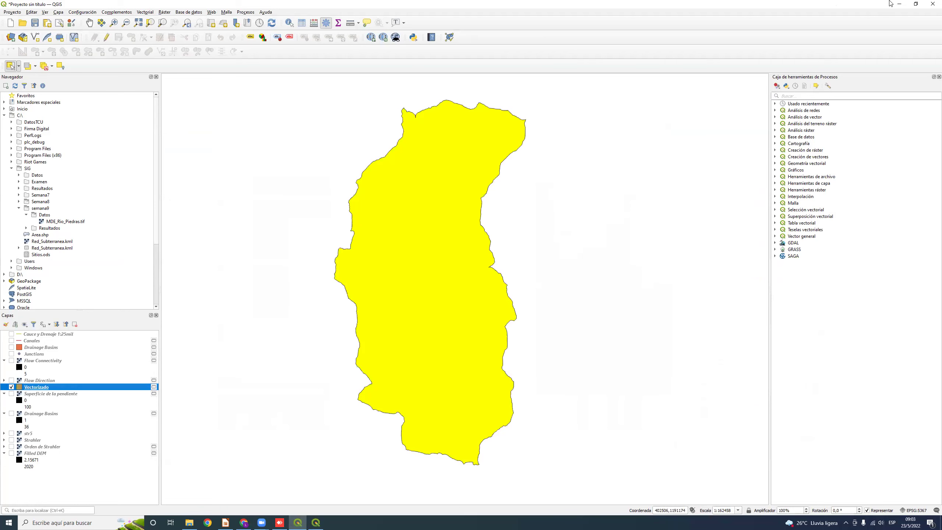
{"action": "left_click", "coordinate": [915, 4]}
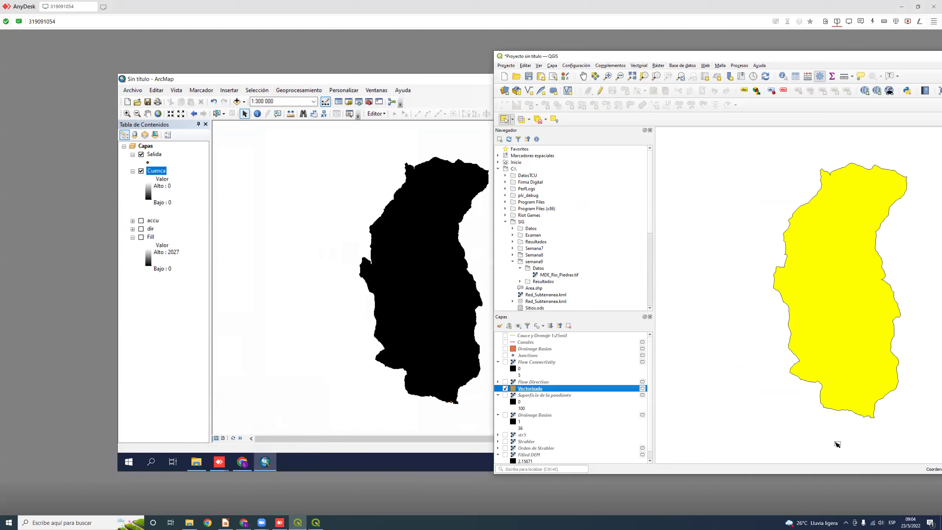
{"action": "left_click_drag", "start_coordinate": [725, 60], "coordinate": [738, 57]}
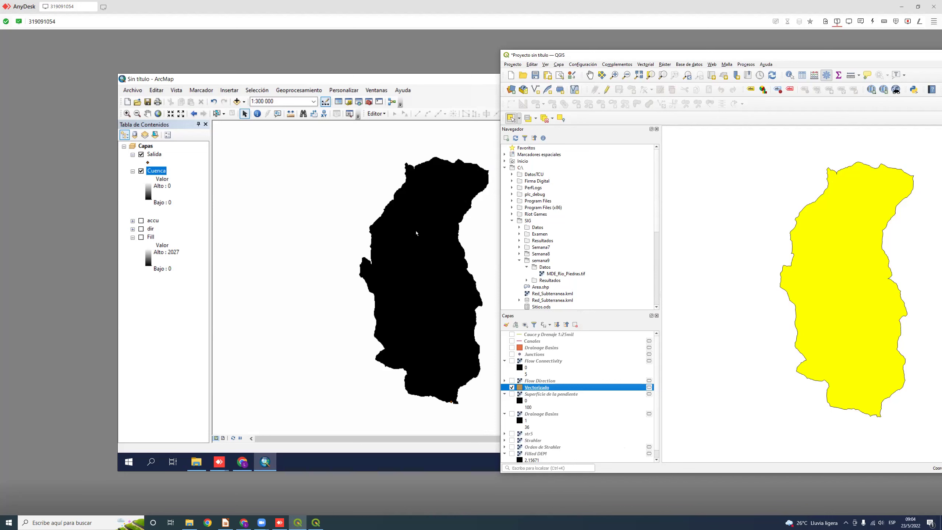
Switch back to ArcMap and inspect the cell edges along the eastern boundary of the Cuenca raster.
{"action": "left_click", "coordinate": [395, 78]}
{"action": "scroll", "coordinate": [464, 271], "scroll_direction": "up", "scroll_amount": 3}
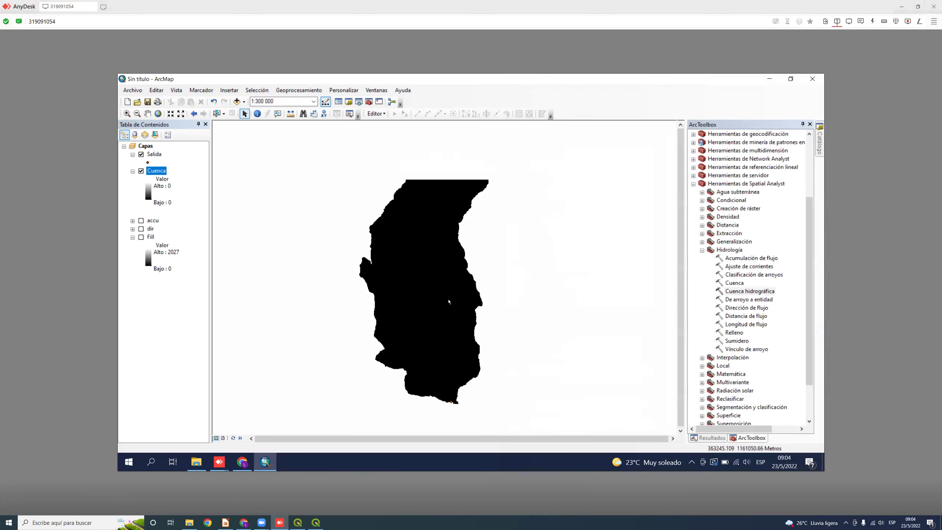
{"action": "scroll", "coordinate": [499, 283], "scroll_direction": "up", "scroll_amount": 4}
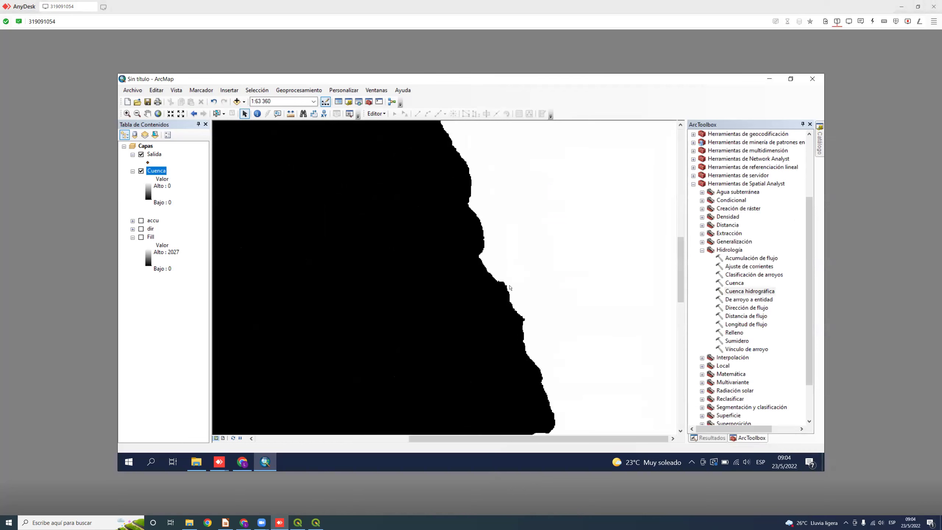
{"action": "scroll", "coordinate": [499, 283], "scroll_direction": "up", "scroll_amount": 4}
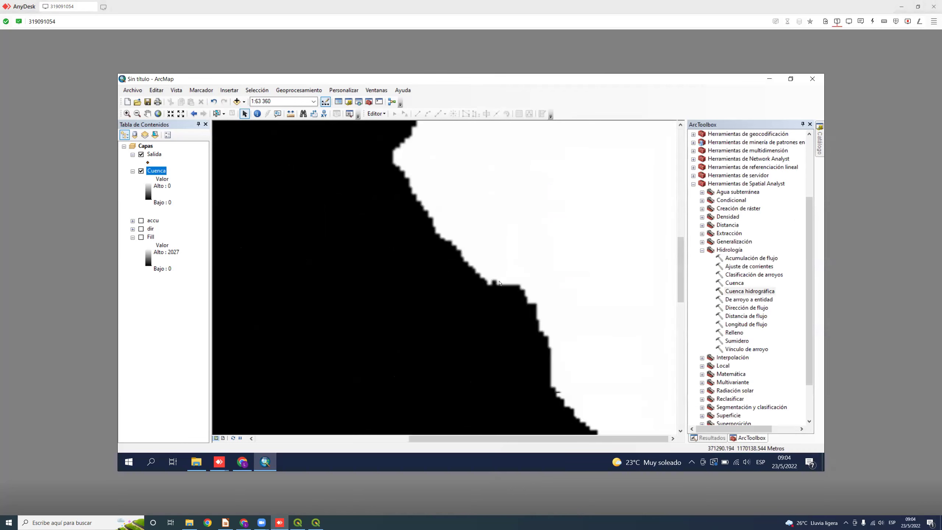
{"action": "scroll", "coordinate": [494, 288], "scroll_direction": "down", "scroll_amount": 6}
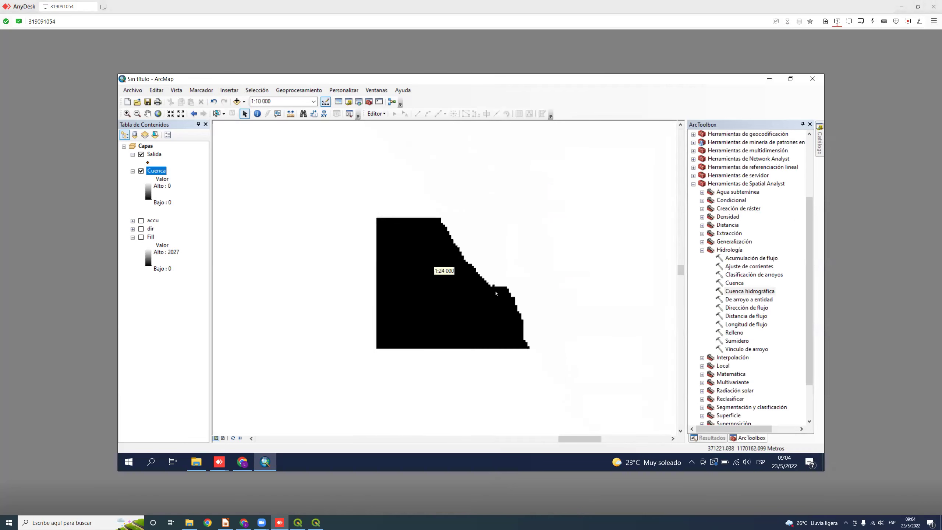
Examine the full Cuenca watershed and bring the QGIS project back beside ArcMap to compare it with the Vectorizado basin.
{"action": "scroll", "coordinate": [484, 293], "scroll_direction": "up", "scroll_amount": 5}
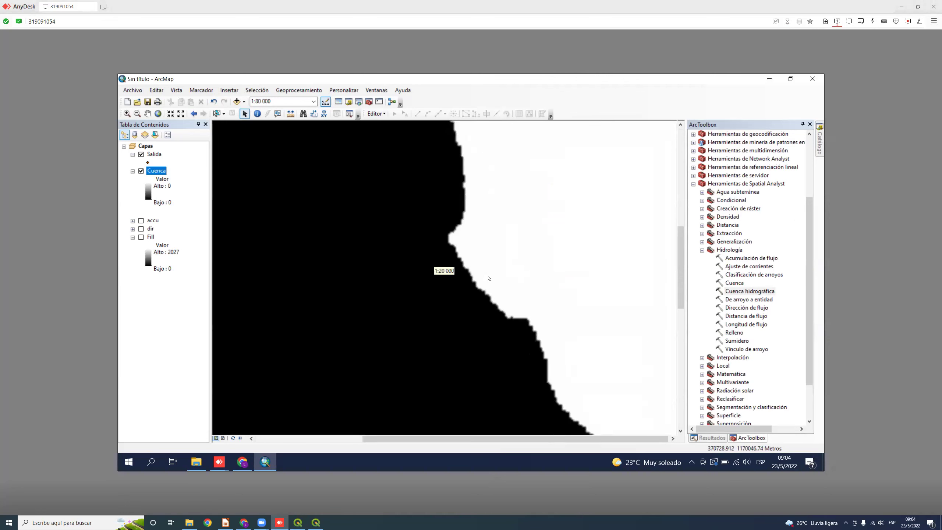
{"action": "scroll", "coordinate": [488, 278], "scroll_direction": "down", "scroll_amount": 4}
{"action": "scroll", "coordinate": [490, 308], "scroll_direction": "down", "scroll_amount": 4}
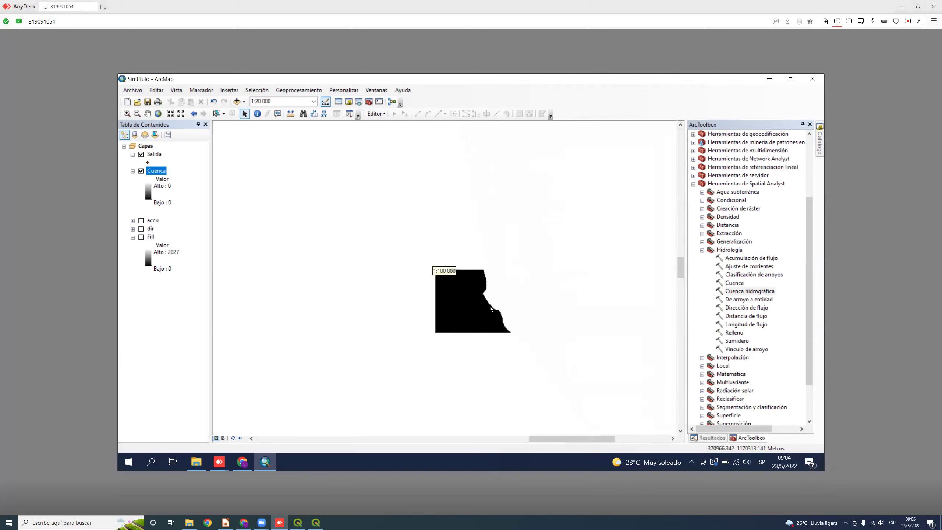
{"action": "scroll", "coordinate": [484, 298], "scroll_direction": "down", "scroll_amount": 4}
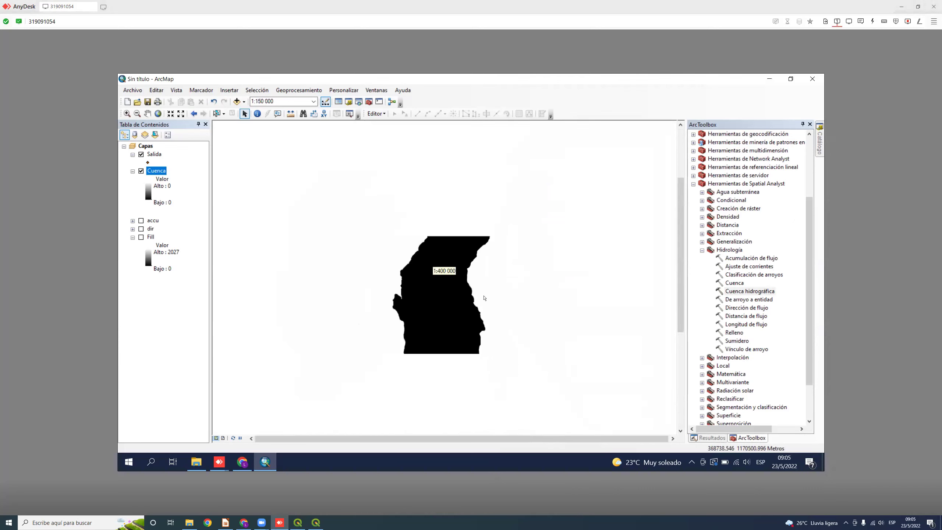
{"action": "scroll", "coordinate": [487, 330], "scroll_direction": "up", "scroll_amount": 1}
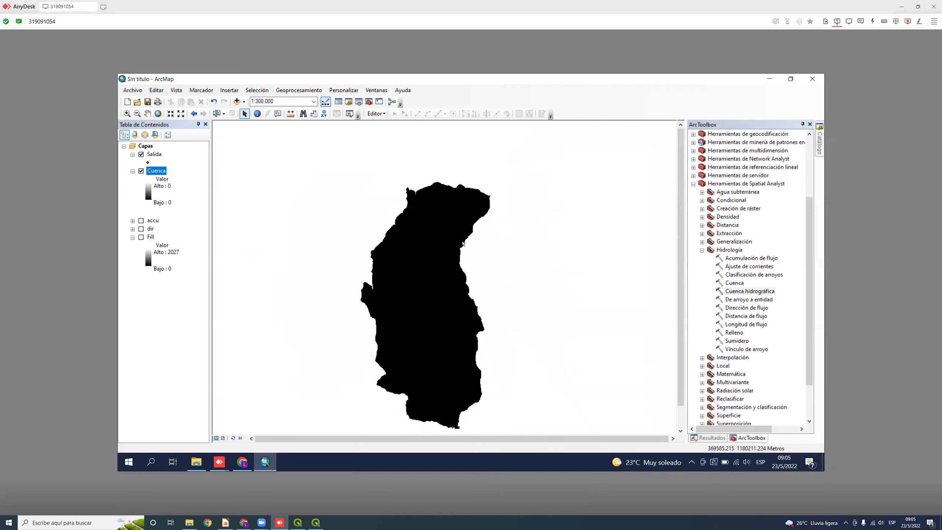
{"action": "left_click", "coordinate": [320, 522]}
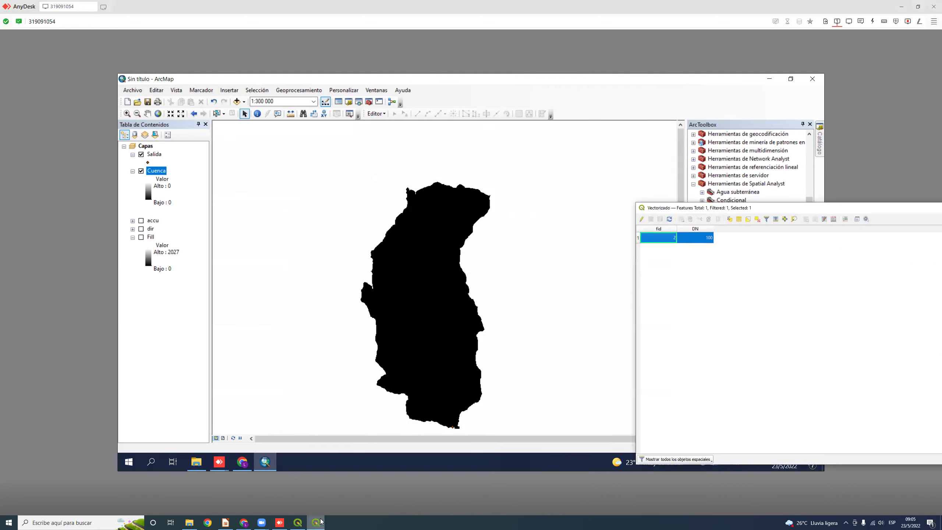
{"action": "left_click", "coordinate": [297, 522]}
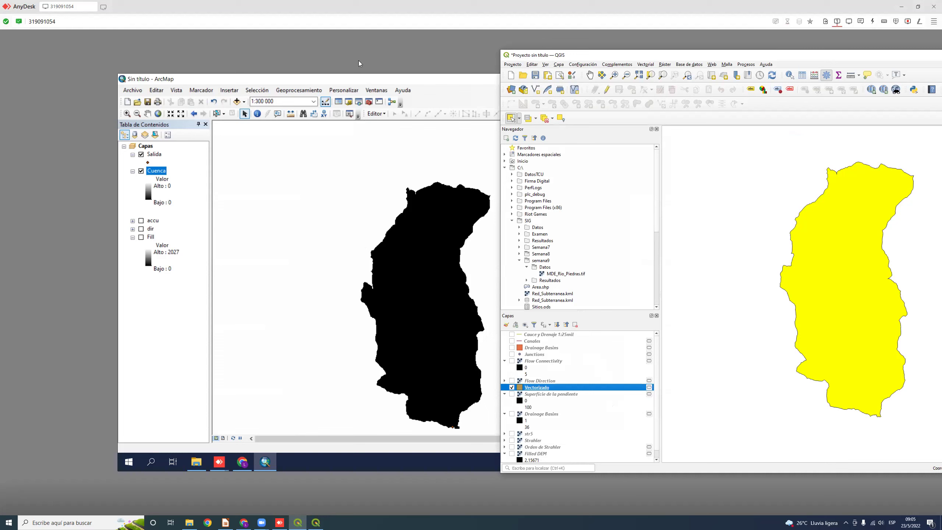
Handwrite the ArcMap workflow Fill, Dir, Acu, P Salida and Cuenca, linked by arrows, beside the Cuenca watershed.
{"action": "left_click", "coordinate": [540, 37]}
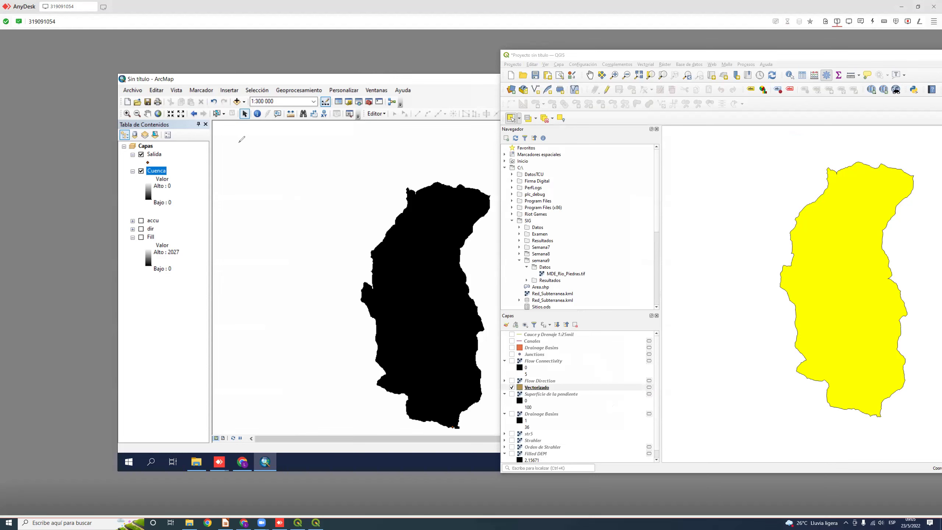
{"action": "mouse_move", "coordinate": [238, 138]}
{"action": "left_mouse_down"}
{"action": "mouse_move", "coordinate": [224, 141]}
{"action": "mouse_move", "coordinate": [224, 160]}
{"action": "left_mouse_up"}
{"action": "left_click_drag", "start_coordinate": [221, 149], "coordinate": [239, 165]}
{"action": "mouse_move", "coordinate": [246, 144]}
{"action": "left_mouse_down"}
{"action": "mouse_move", "coordinate": [246, 171]}
{"action": "mouse_move", "coordinate": [260, 167]}
{"action": "mouse_move", "coordinate": [240, 189]}
{"action": "mouse_move", "coordinate": [248, 202]}
{"action": "mouse_move", "coordinate": [233, 243]}
{"action": "mouse_move", "coordinate": [265, 228]}
{"action": "mouse_move", "coordinate": [257, 263]}
{"action": "left_mouse_up"}
{"action": "left_click", "coordinate": [246, 267]}
{"action": "mouse_move", "coordinate": [229, 312]}
{"action": "left_mouse_down"}
{"action": "mouse_move", "coordinate": [235, 293]}
{"action": "mouse_move", "coordinate": [240, 310]}
{"action": "left_mouse_up"}
{"action": "mouse_move", "coordinate": [230, 304]}
{"action": "left_mouse_down"}
{"action": "mouse_move", "coordinate": [261, 303]}
{"action": "mouse_move", "coordinate": [234, 359]}
{"action": "mouse_move", "coordinate": [245, 372]}
{"action": "mouse_move", "coordinate": [278, 370]}
{"action": "mouse_move", "coordinate": [276, 358]}
{"action": "mouse_move", "coordinate": [288, 368]}
{"action": "mouse_move", "coordinate": [253, 382]}
{"action": "mouse_move", "coordinate": [247, 392]}
{"action": "mouse_move", "coordinate": [262, 397]}
{"action": "mouse_move", "coordinate": [239, 409]}
{"action": "mouse_move", "coordinate": [248, 422]}
{"action": "mouse_move", "coordinate": [270, 410]}
{"action": "mouse_move", "coordinate": [309, 410]}
{"action": "left_mouse_up"}
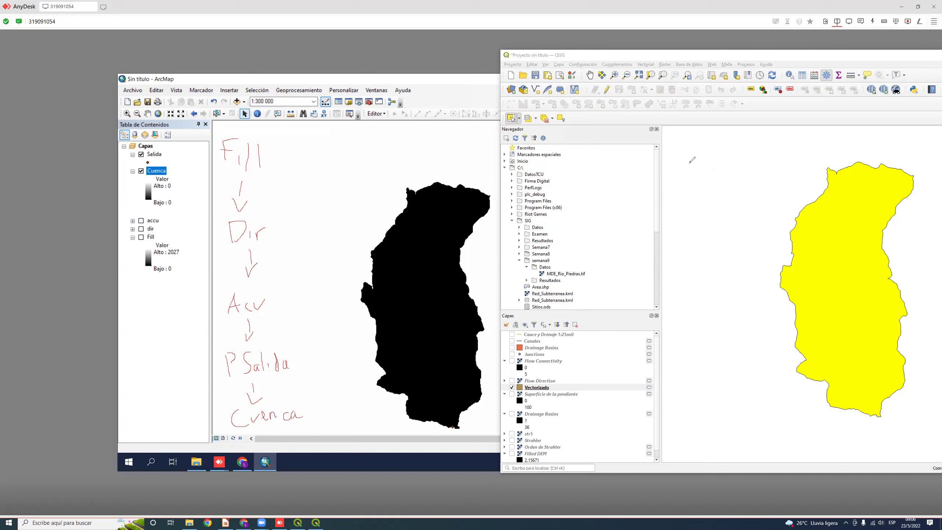
Handwrite the QGIS workflow Fill and St branching to Upslope and Watershed beside the yellow basin, and clear the annotations.
{"action": "mouse_move", "coordinate": [700, 140]}
{"action": "left_mouse_down"}
{"action": "mouse_move", "coordinate": [687, 161]}
{"action": "mouse_move", "coordinate": [714, 156]}
{"action": "mouse_move", "coordinate": [719, 171]}
{"action": "mouse_move", "coordinate": [702, 194]}
{"action": "left_mouse_up"}
{"action": "mouse_move", "coordinate": [698, 200]}
{"action": "left_mouse_down"}
{"action": "mouse_move", "coordinate": [707, 199]}
{"action": "mouse_move", "coordinate": [694, 225]}
{"action": "mouse_move", "coordinate": [703, 227]}
{"action": "left_mouse_up"}
{"action": "mouse_move", "coordinate": [698, 220]}
{"action": "left_mouse_down"}
{"action": "mouse_move", "coordinate": [710, 220]}
{"action": "mouse_move", "coordinate": [706, 251]}
{"action": "left_mouse_up"}
{"action": "mouse_move", "coordinate": [683, 266]}
{"action": "left_mouse_down"}
{"action": "mouse_move", "coordinate": [669, 292]}
{"action": "mouse_move", "coordinate": [684, 283]}
{"action": "mouse_move", "coordinate": [669, 308]}
{"action": "mouse_move", "coordinate": [720, 311]}
{"action": "left_mouse_up"}
{"action": "mouse_move", "coordinate": [720, 262]}
{"action": "left_mouse_down"}
{"action": "mouse_move", "coordinate": [746, 286]}
{"action": "mouse_move", "coordinate": [749, 311]}
{"action": "mouse_move", "coordinate": [796, 313]}
{"action": "mouse_move", "coordinate": [800, 299]}
{"action": "mouse_move", "coordinate": [800, 322]}
{"action": "left_mouse_up"}
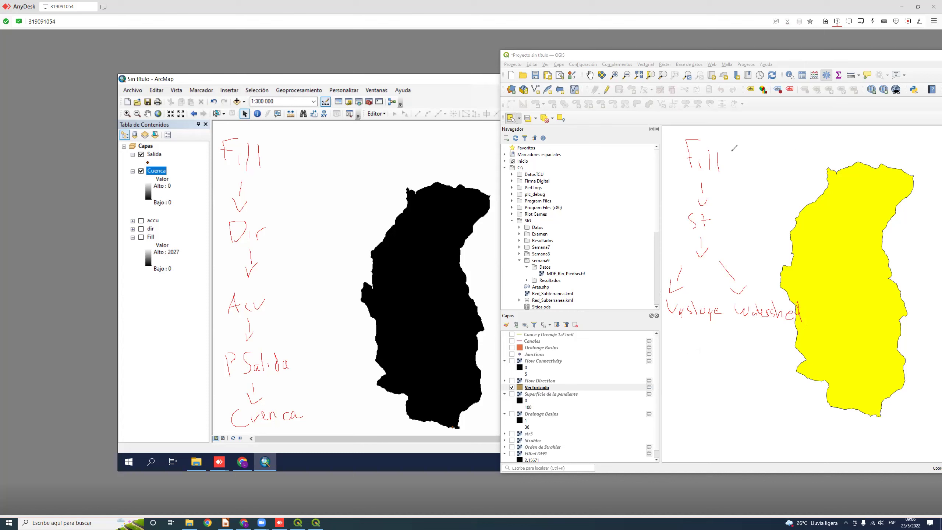
{"action": "mouse_move", "coordinate": [758, 133]}
{"action": "left_mouse_down"}
{"action": "mouse_move", "coordinate": [754, 152]}
{"action": "mouse_move", "coordinate": [776, 150]}
{"action": "mouse_move", "coordinate": [780, 167]}
{"action": "mouse_move", "coordinate": [805, 161]}
{"action": "left_mouse_up"}
{"action": "left_click", "coordinate": [768, 153]}
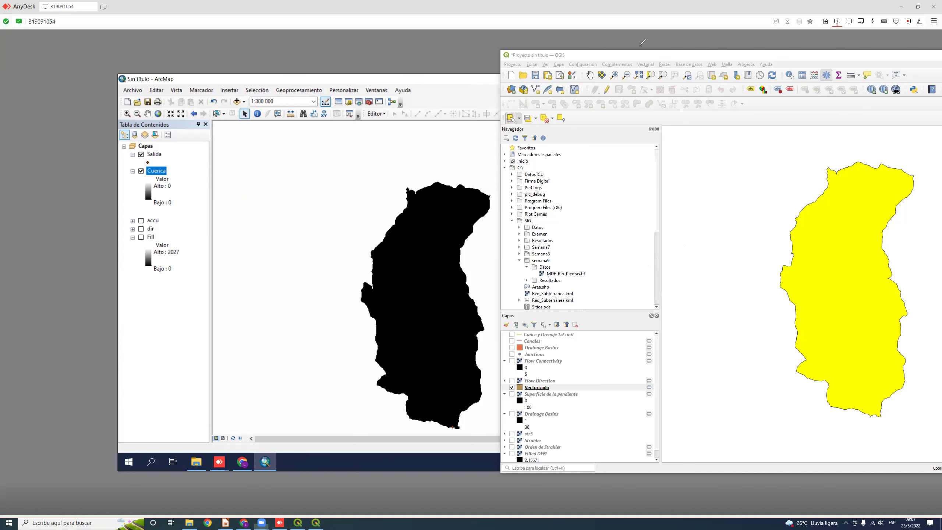
Put the QGIS window away, close the Vectorizado attribute table, and return to ArcMap.
{"action": "left_click", "coordinate": [908, 55]}
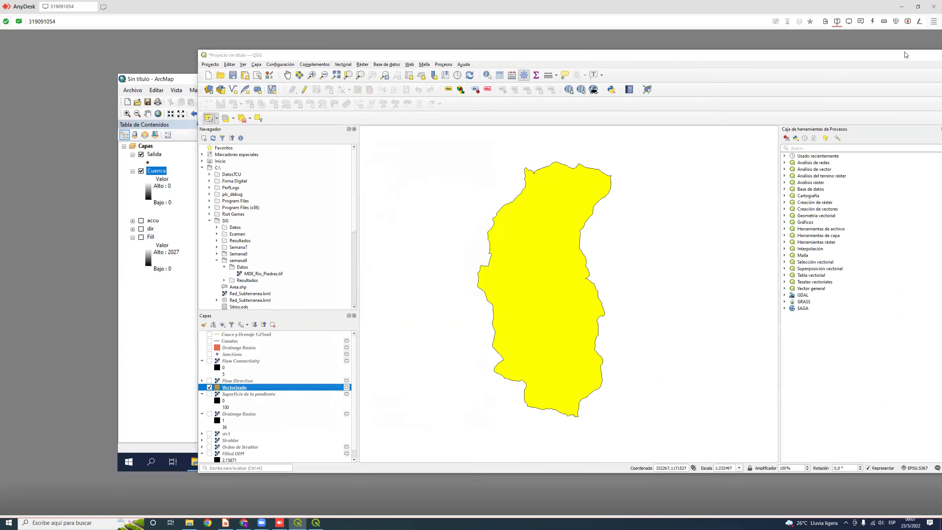
{"action": "left_click_drag", "start_coordinate": [722, 207], "coordinate": [262, 191]}
{"action": "left_click", "coordinate": [929, 192]}
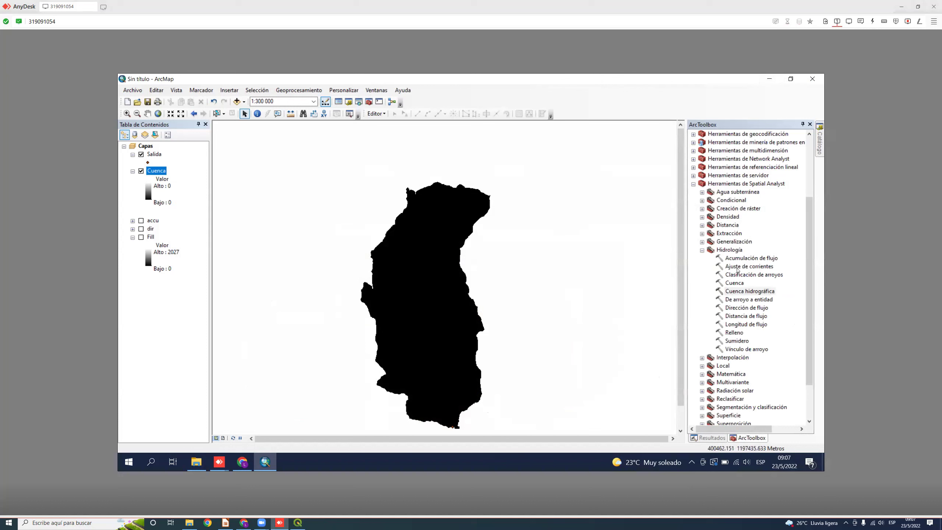
Launch ArcGIS Pro on the remote computer and dismiss the software update notification.
{"action": "left_click", "coordinate": [733, 333]}
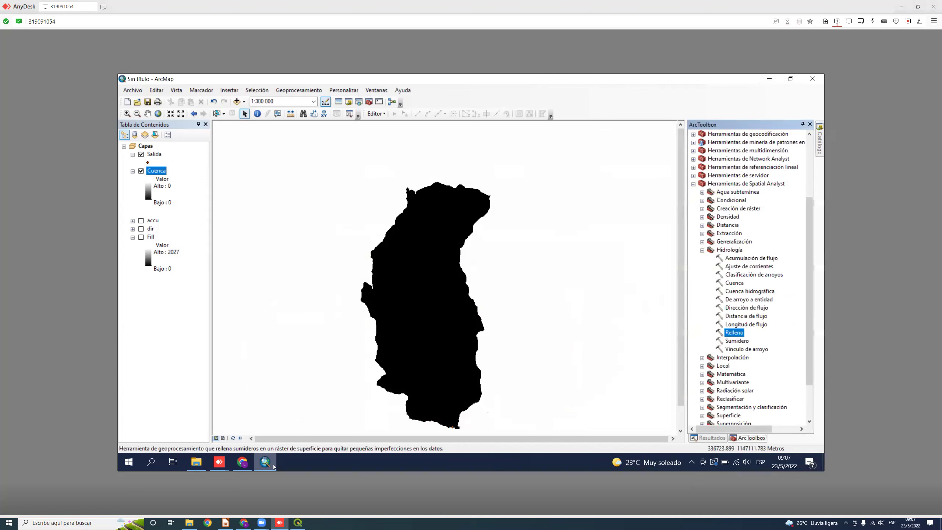
{"action": "left_click", "coordinate": [129, 462]}
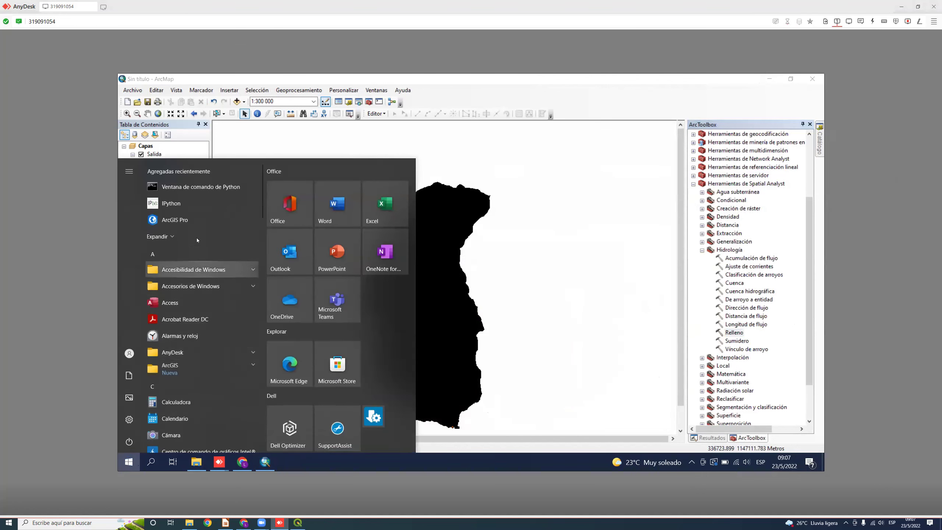
{"action": "left_click", "coordinate": [194, 220]}
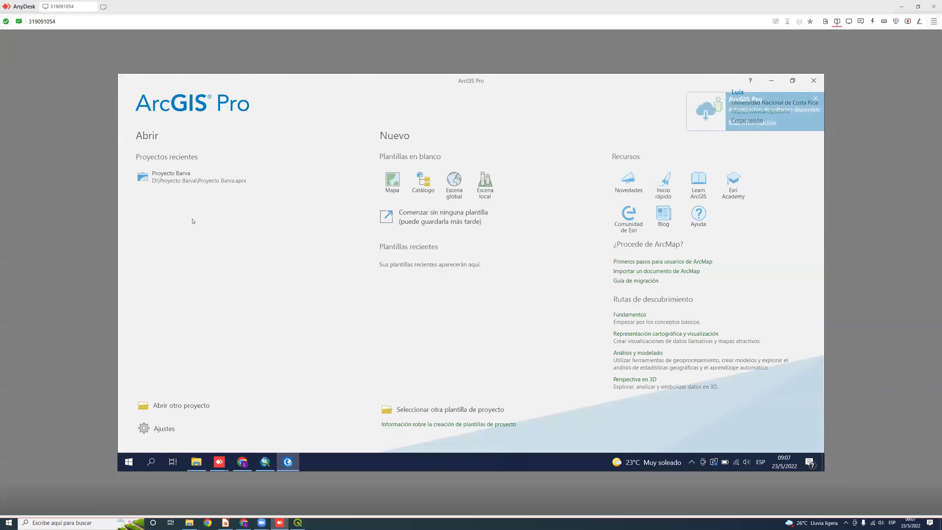
{"action": "left_click", "coordinate": [815, 98]}
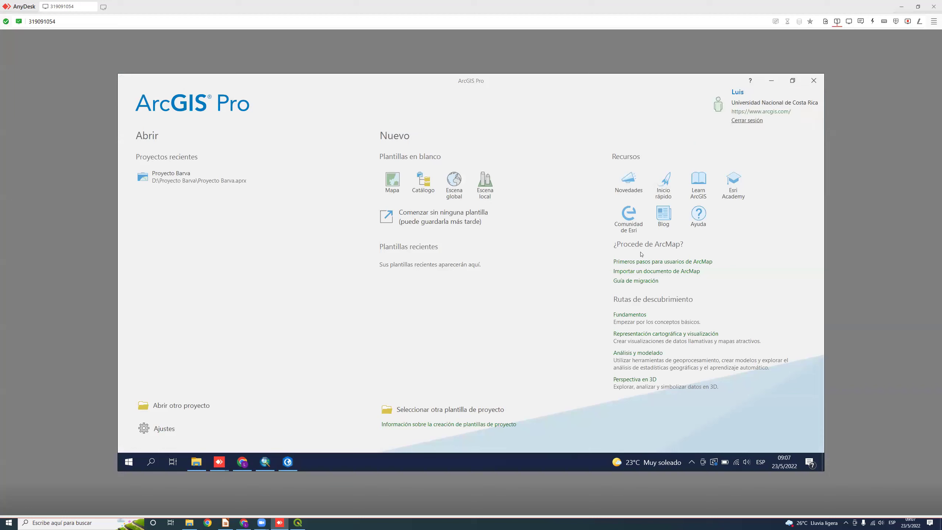
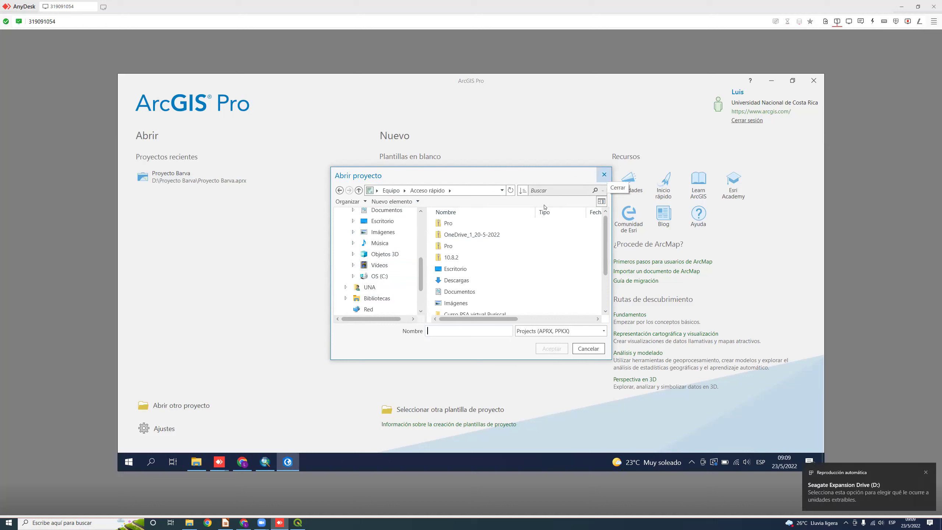
Leave the project browser and try to open the recent Proyecto Barva project.
{"action": "left_click", "coordinate": [603, 175]}
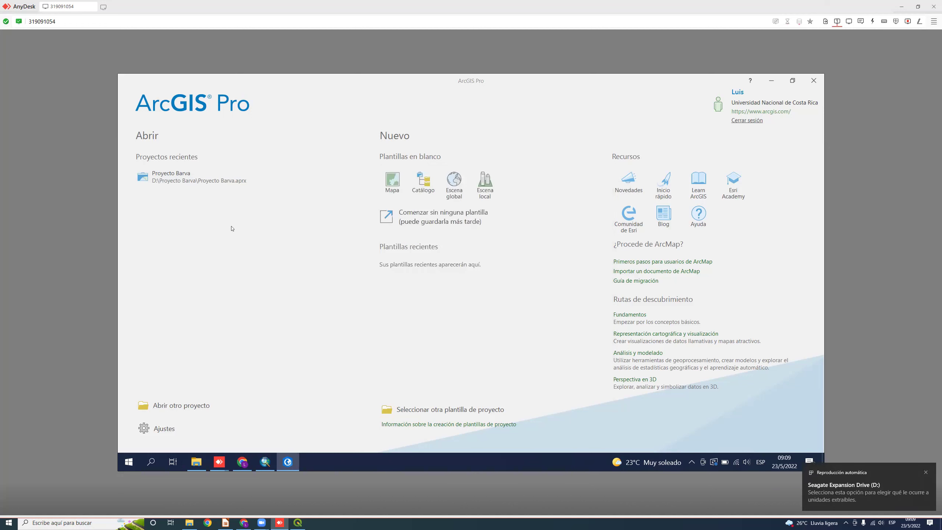
{"action": "left_click", "coordinate": [221, 184]}
{"action": "left_click", "coordinate": [537, 289]}
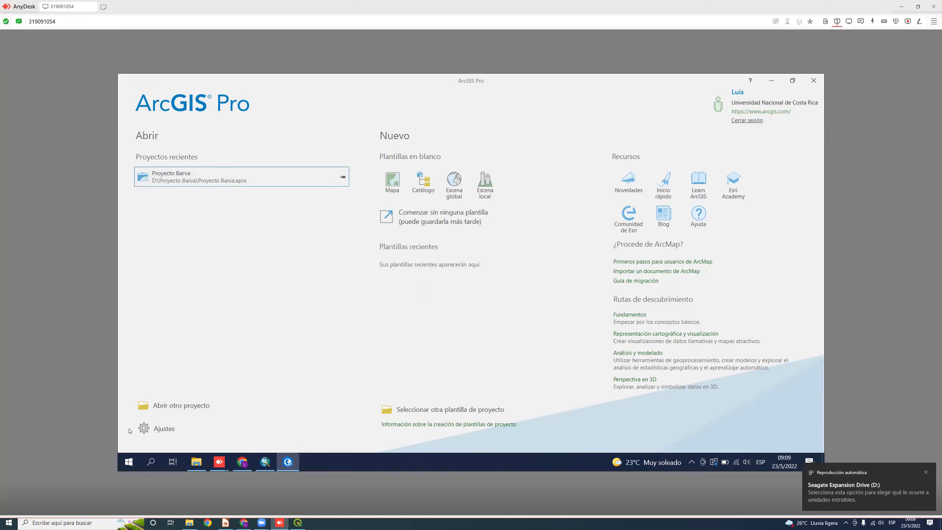
Look for an existing project under Este equipo and check the Seagate Expansion Drive (D:) contents in File Explorer.
{"action": "left_click", "coordinate": [191, 407]}
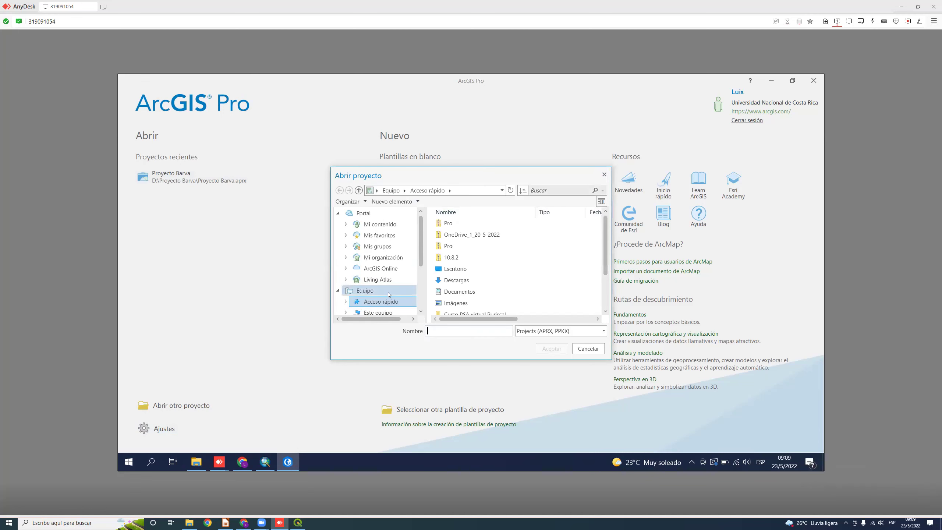
{"action": "left_click", "coordinate": [345, 232]}
{"action": "scroll", "coordinate": [393, 284], "scroll_direction": "down", "scroll_amount": 2}
{"action": "scroll", "coordinate": [397, 282], "scroll_direction": "up", "scroll_amount": 2}
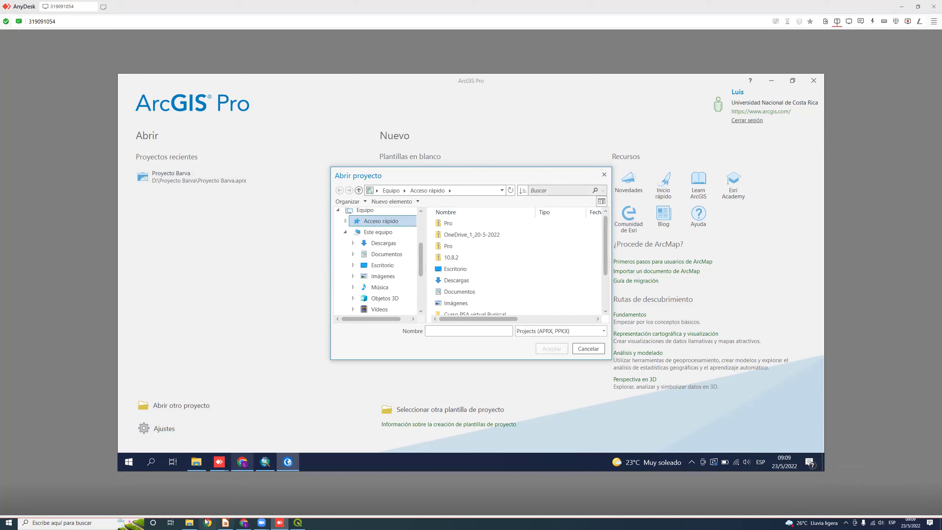
{"action": "left_click", "coordinate": [191, 521]}
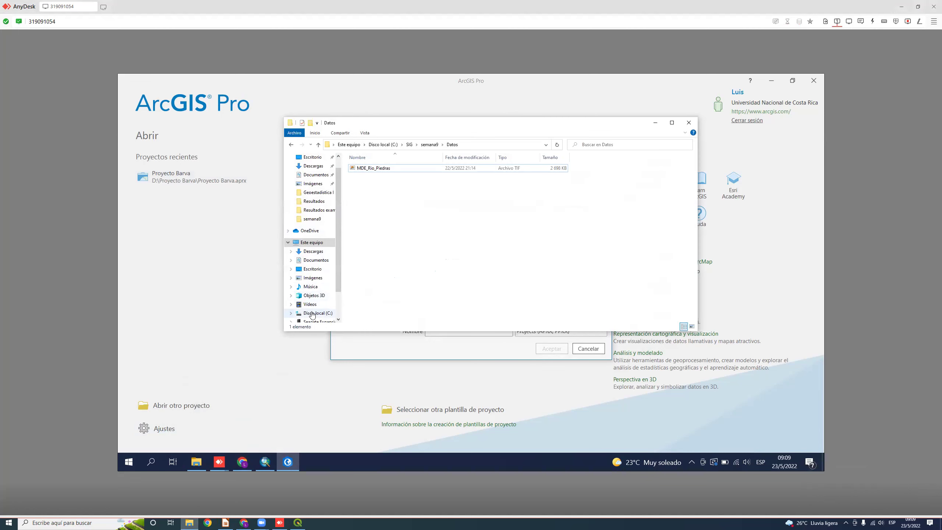
{"action": "scroll", "coordinate": [315, 305], "scroll_direction": "down", "scroll_amount": 2}
{"action": "left_click", "coordinate": [316, 305]}
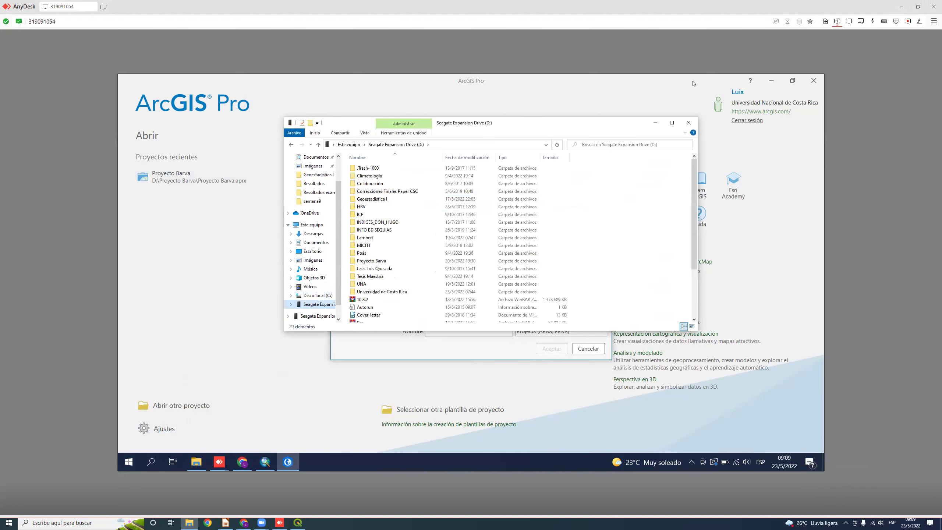
{"action": "left_click", "coordinate": [655, 122]}
{"action": "left_click", "coordinate": [603, 175]}
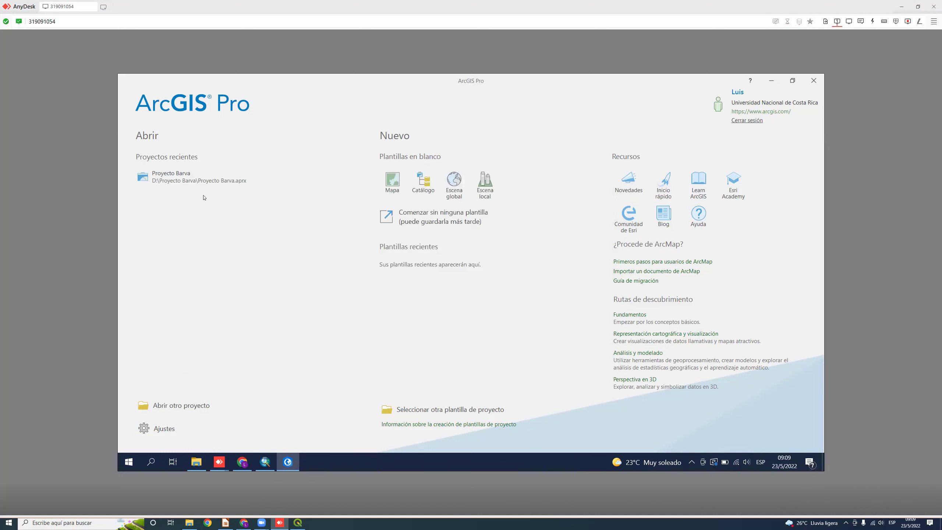
{"action": "left_click", "coordinate": [198, 406]}
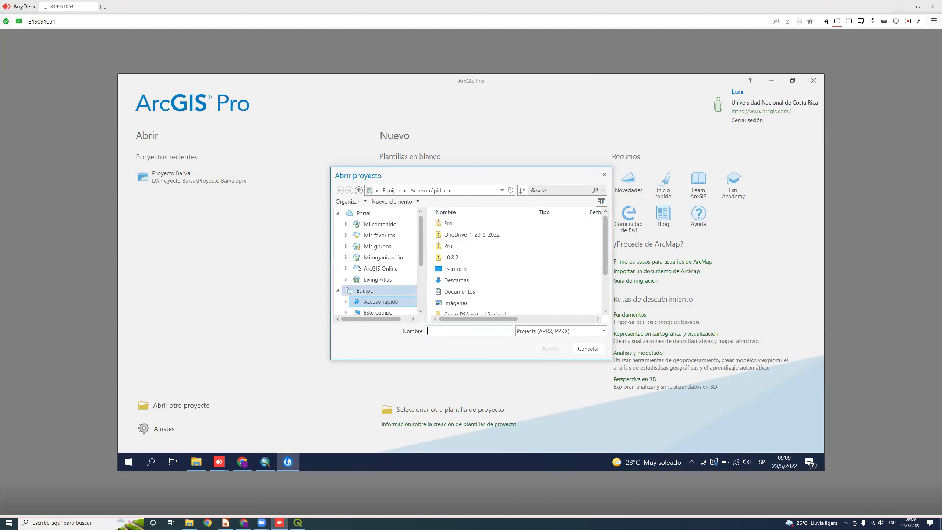
{"action": "scroll", "coordinate": [396, 296], "scroll_direction": "down", "scroll_amount": 1}
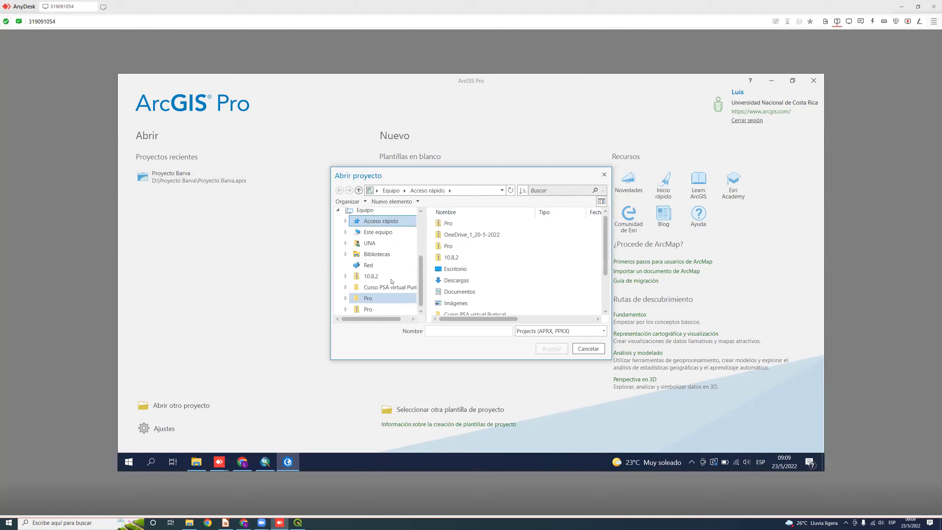
{"action": "scroll", "coordinate": [367, 265], "scroll_direction": "up", "scroll_amount": 1}
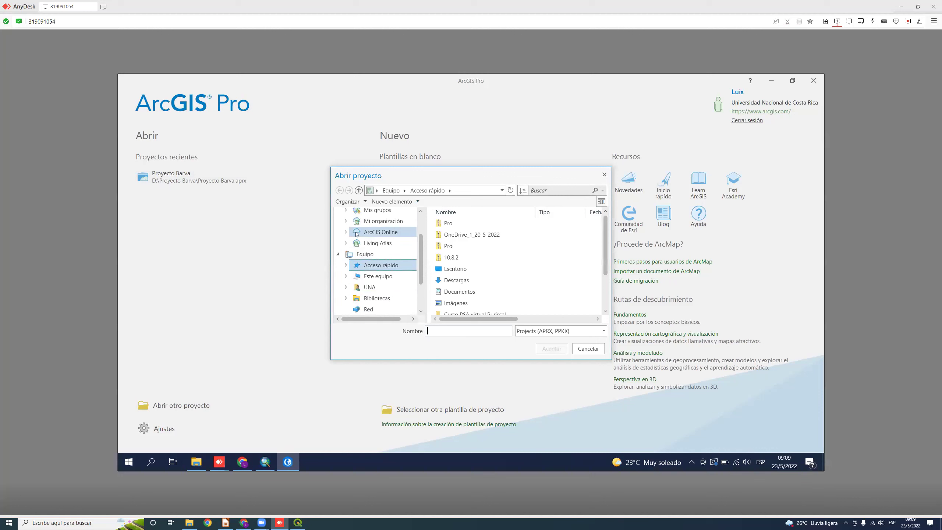
{"action": "left_click", "coordinate": [346, 276]}
{"action": "left_click", "coordinate": [353, 276]}
{"action": "left_click", "coordinate": [353, 276]}
{"action": "left_click", "coordinate": [604, 174]}
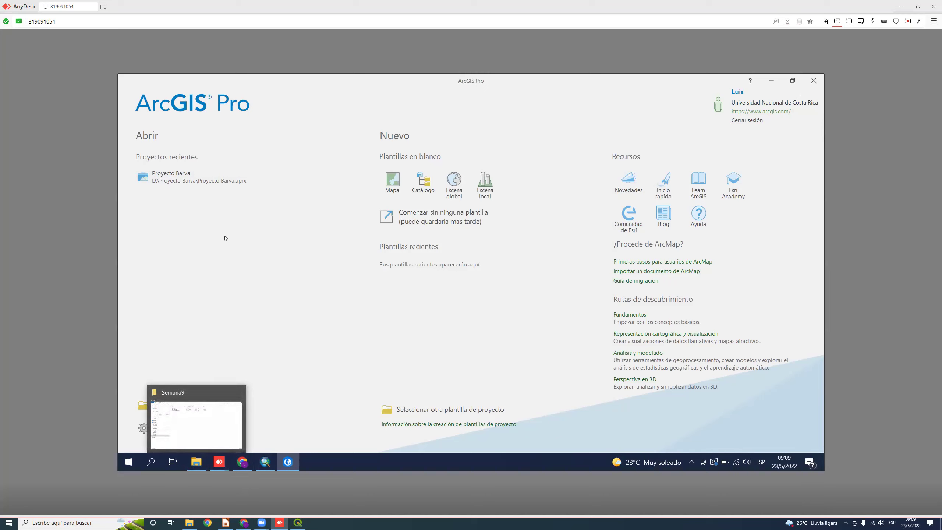
Create a project named MyProject from the blank Mapa template, close the Exportar mapa pane, and frame Central America.
{"action": "left_click", "coordinate": [392, 180]}
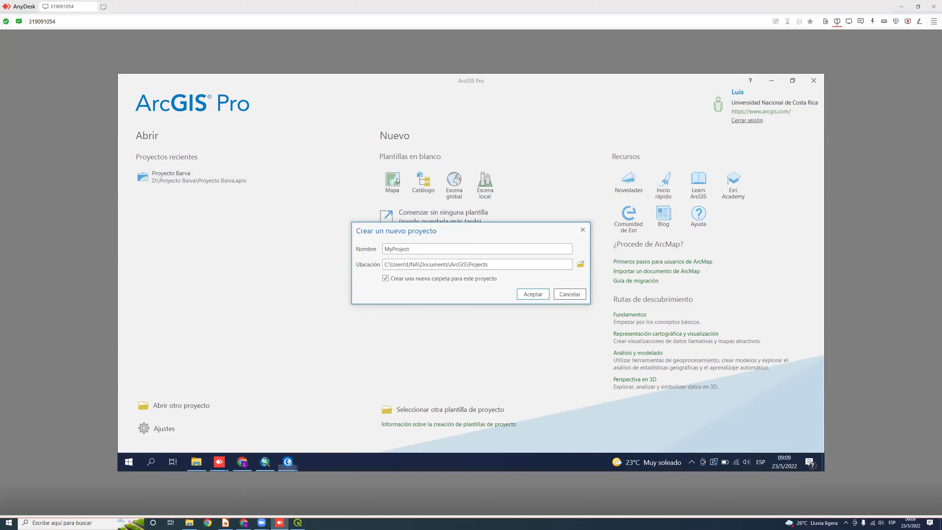
{"action": "left_click", "coordinate": [540, 298]}
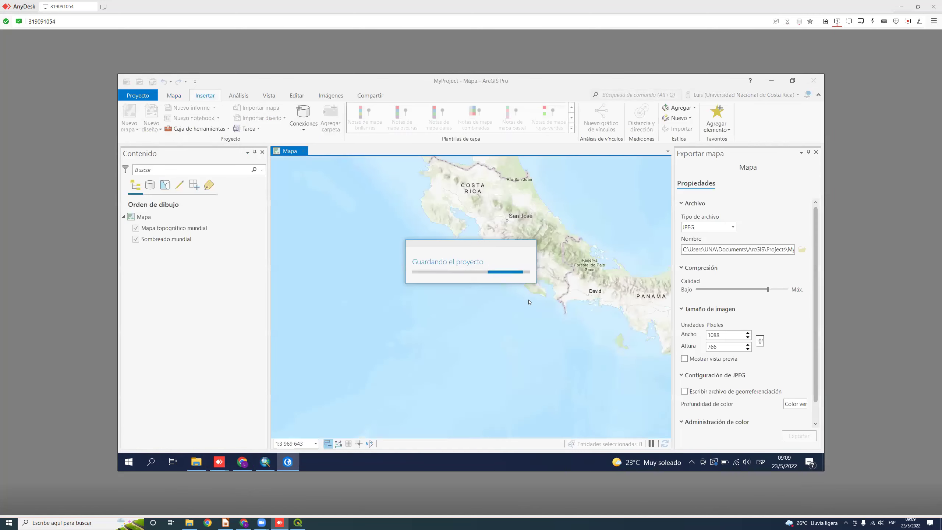
{"action": "left_click", "coordinate": [816, 152]}
{"action": "left_click_drag", "start_coordinate": [586, 210], "coordinate": [463, 249]}
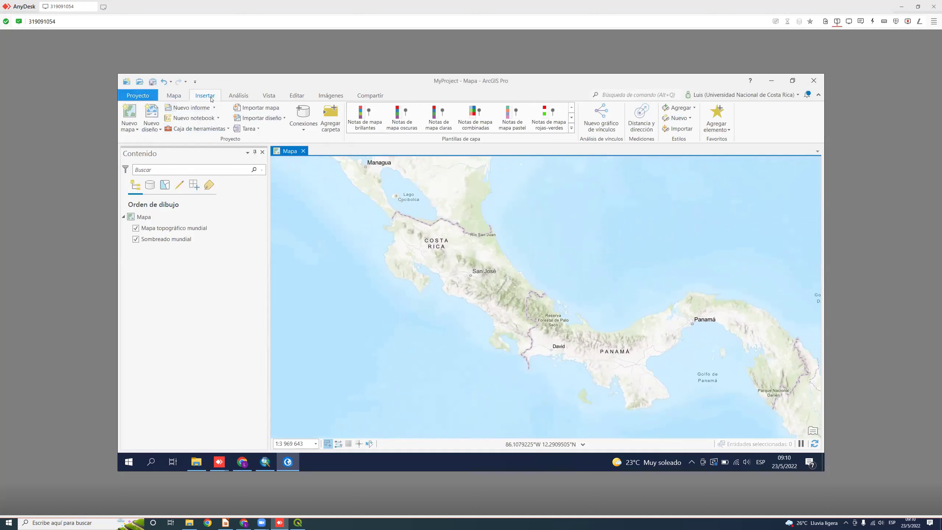
Review the map and insert commands, and open the geoprocessing tools for the new project.
{"action": "left_click", "coordinate": [173, 96]}
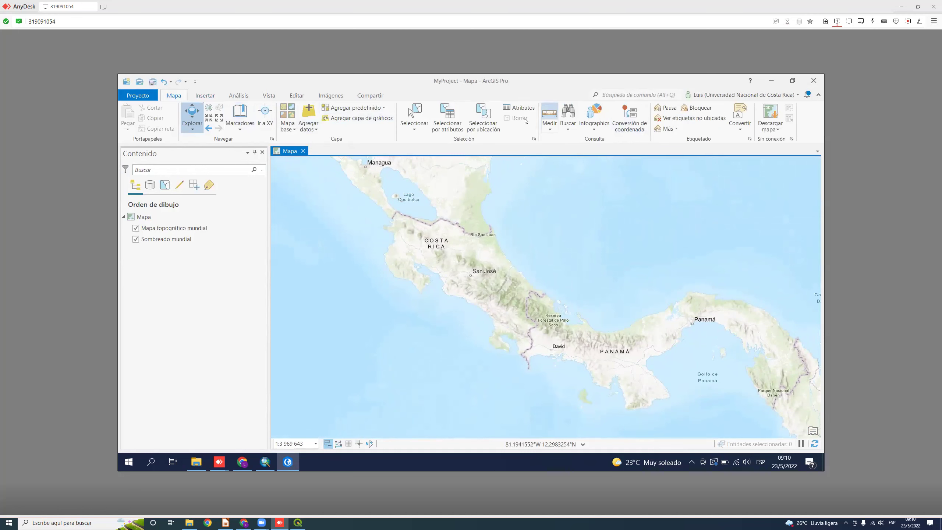
{"action": "left_click", "coordinate": [204, 95]}
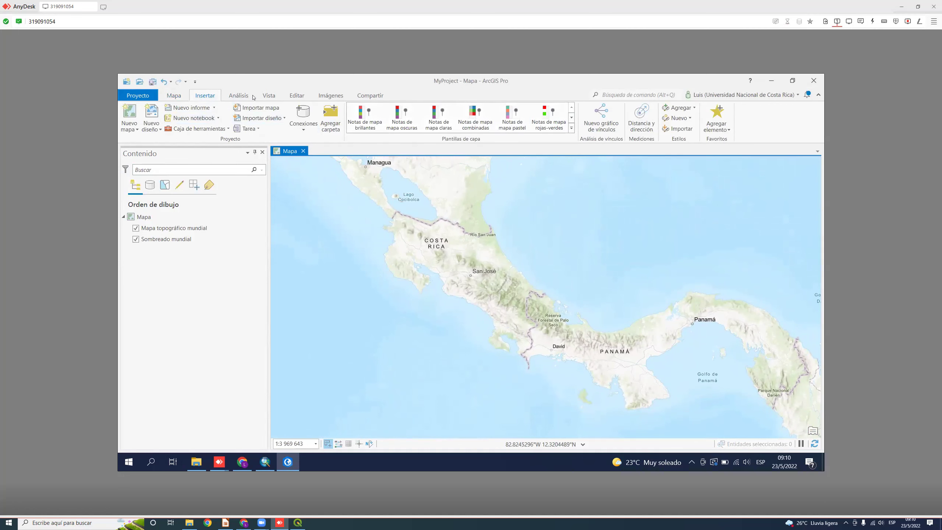
{"action": "left_click", "coordinate": [230, 97]}
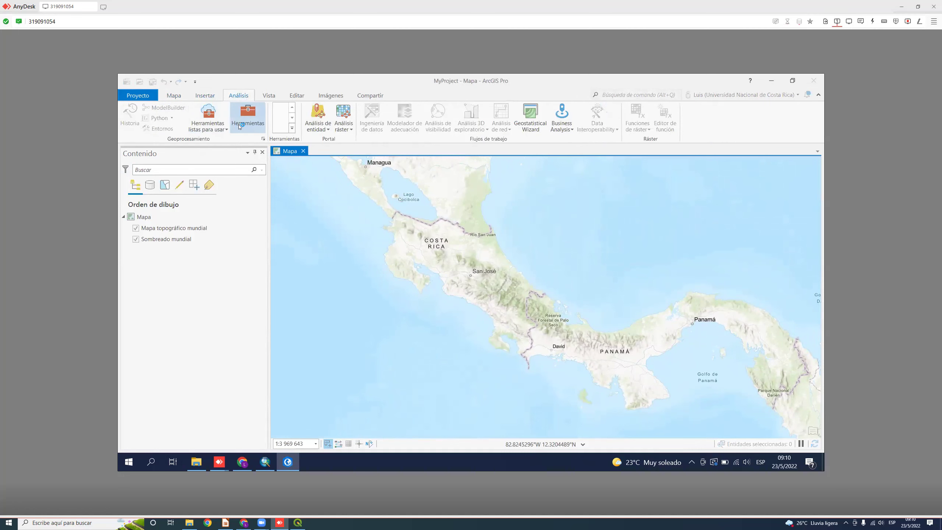
{"action": "left_click", "coordinate": [249, 127]}
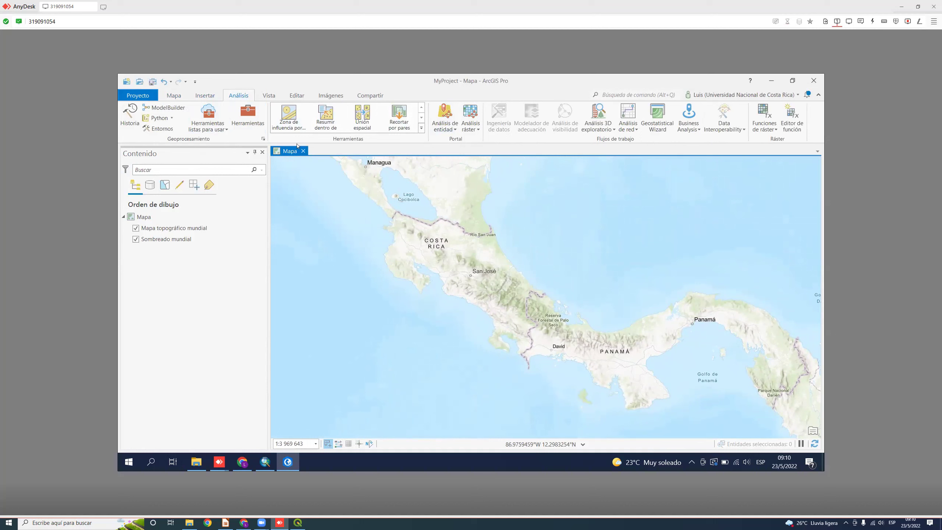
Browse the gallery of analysis tools, such as Recortar por pares, Unión espacial and Cerca.
{"action": "left_click", "coordinate": [421, 122]}
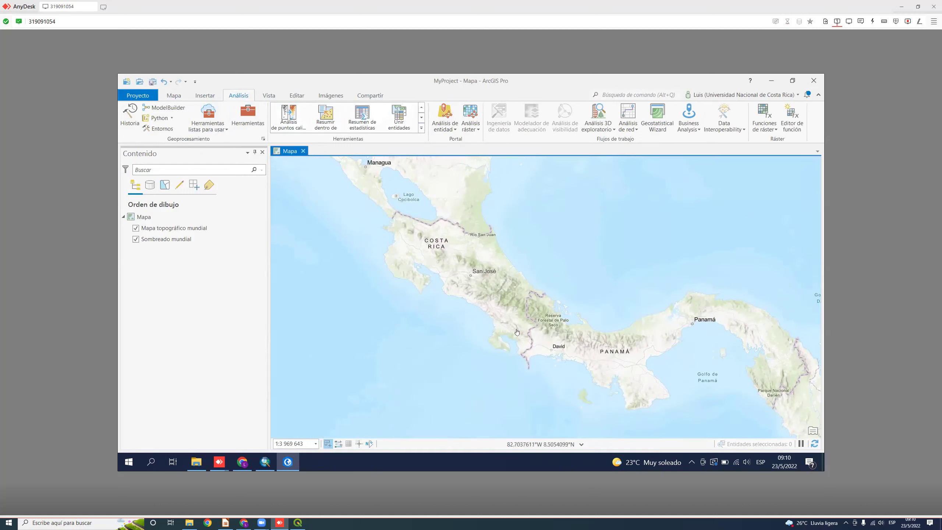
{"action": "left_click", "coordinate": [421, 118]}
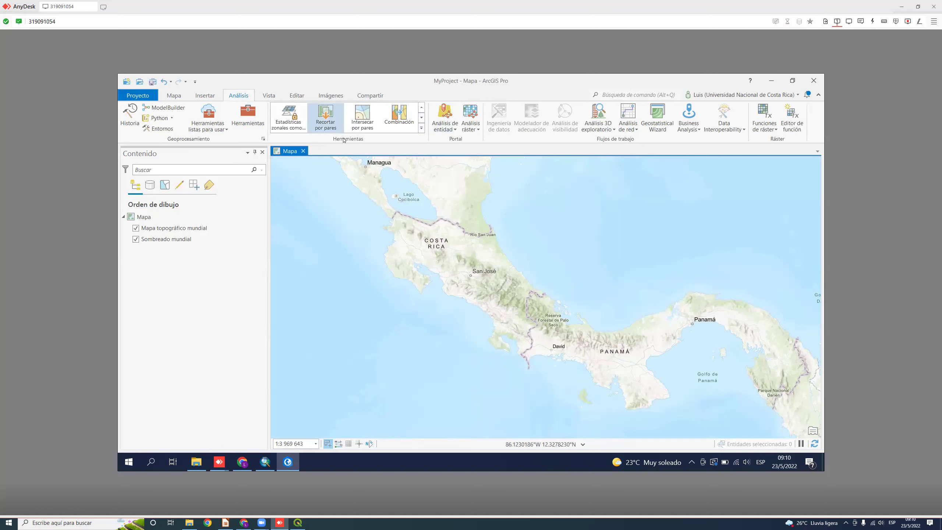
{"action": "left_click", "coordinate": [424, 119]}
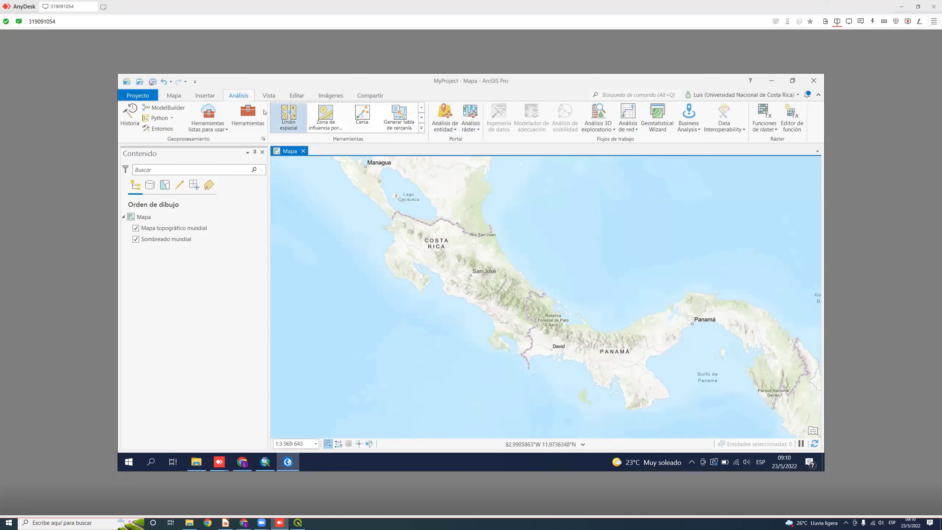
Open the Geoprocesamiento toolboxes and expand Herramientas de Spatial Analyst.
{"action": "left_click", "coordinate": [248, 117]}
{"action": "left_click", "coordinate": [750, 186]}
{"action": "scroll", "coordinate": [767, 312], "scroll_direction": "down", "scroll_amount": 5}
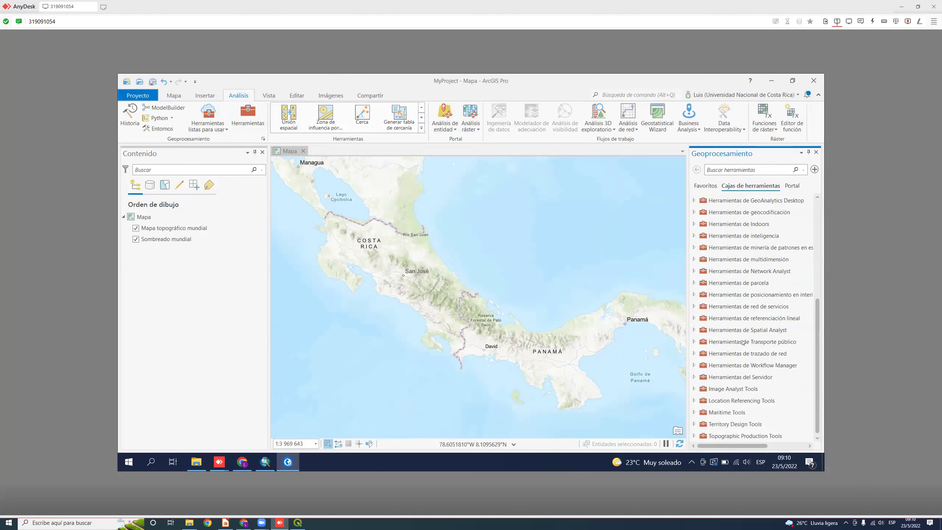
{"action": "left_click", "coordinate": [692, 319]}
{"action": "left_click", "coordinate": [695, 297]}
{"action": "left_click", "coordinate": [695, 330]}
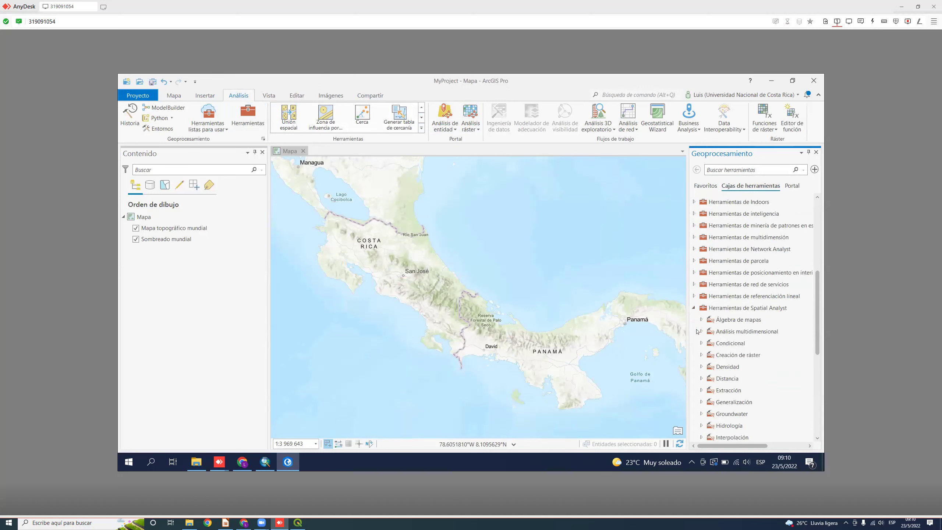
Try to open the Relleno tool from the Hidrología toolset, and return to the toolbox list.
{"action": "scroll", "coordinate": [751, 381], "scroll_direction": "down", "scroll_amount": 3}
{"action": "left_click", "coordinate": [701, 338]}
{"action": "scroll", "coordinate": [738, 371], "scroll_direction": "down", "scroll_amount": 2}
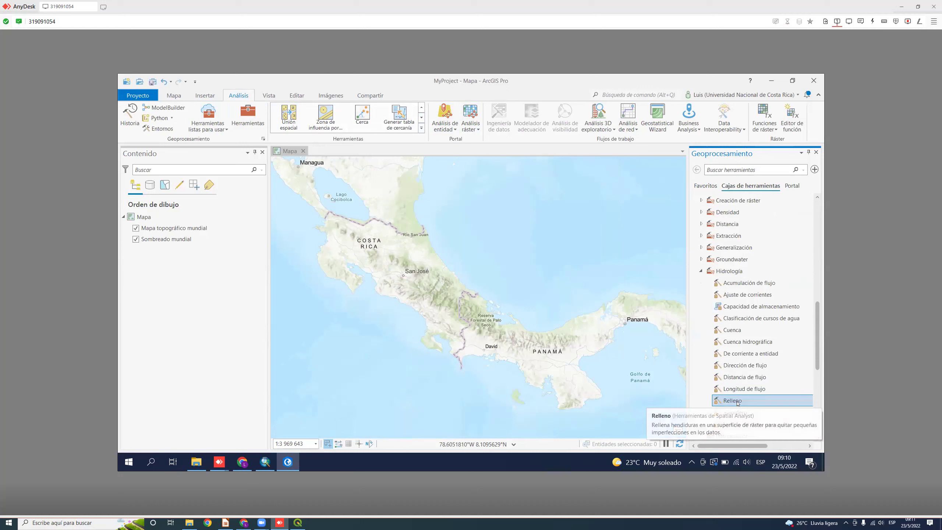
{"action": "left_click", "coordinate": [732, 400]}
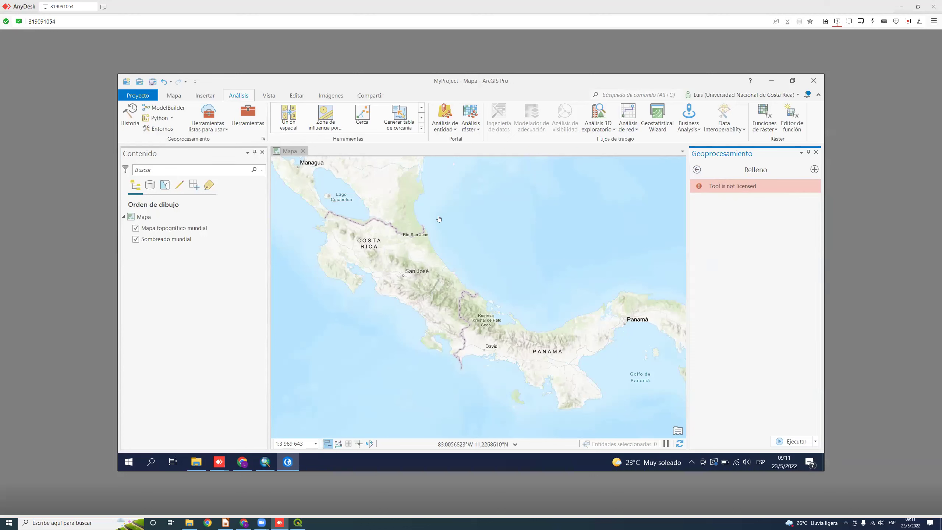
{"action": "left_click", "coordinate": [696, 170]}
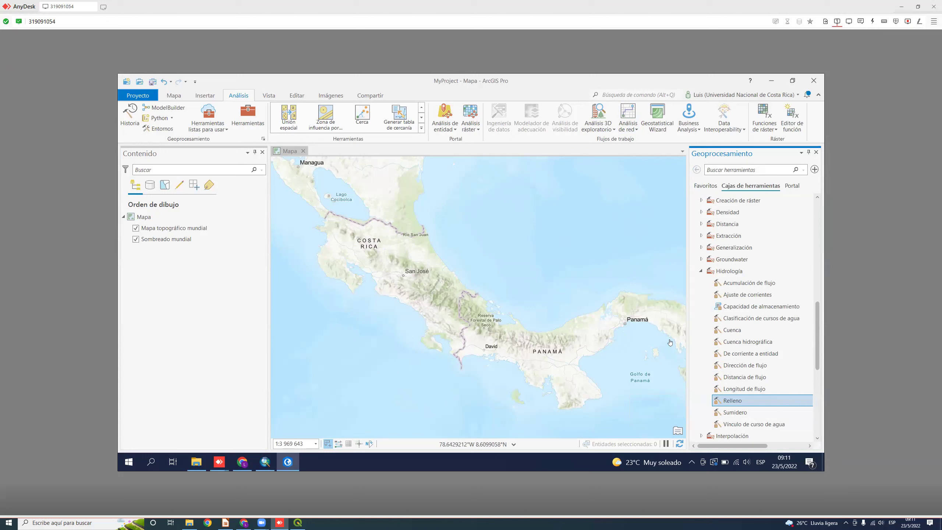
Collapse the Hidrología toolset and look through the other Spatial Analyst toolsets.
{"action": "left_click", "coordinate": [701, 272]}
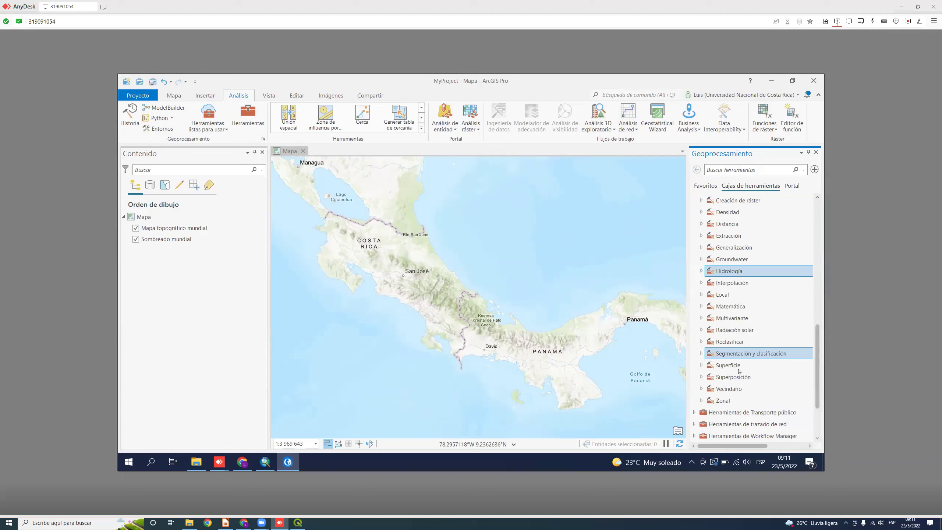
{"action": "scroll", "coordinate": [720, 313], "scroll_direction": "down", "scroll_amount": 2}
{"action": "scroll", "coordinate": [738, 312], "scroll_direction": "up", "scroll_amount": 5}
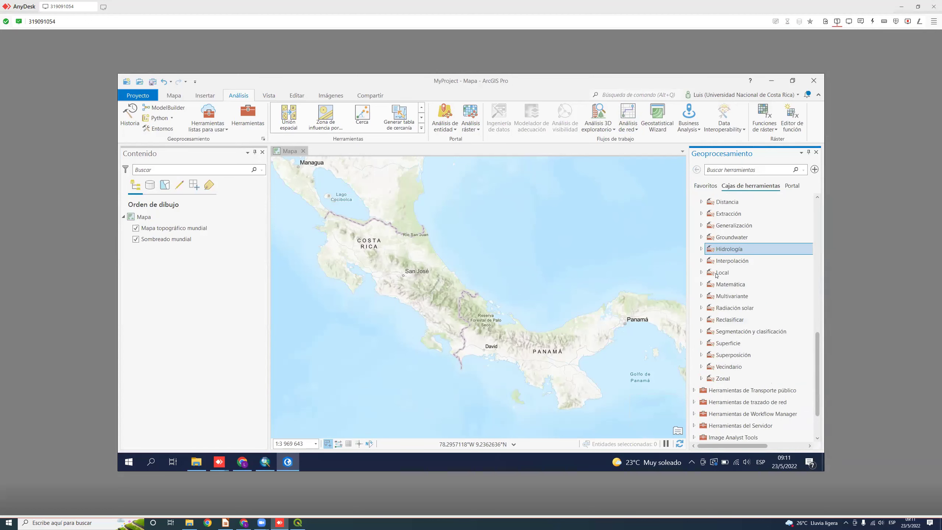
{"action": "scroll", "coordinate": [758, 311], "scroll_direction": "down", "scroll_amount": 2}
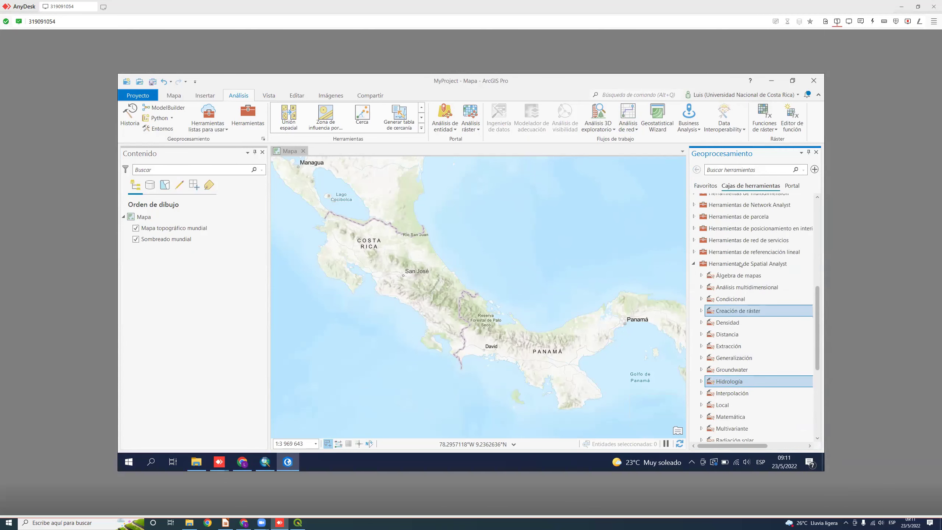
Try to open the Cuenca tool from the Hidrología toolset, return to the toolbox list and collapse the toolset.
{"action": "double_click", "coordinate": [729, 336]}
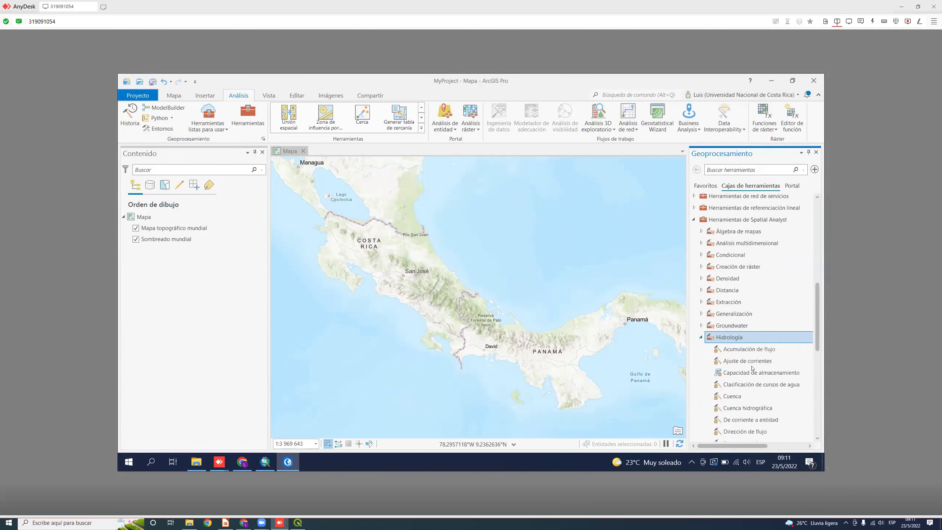
{"action": "scroll", "coordinate": [745, 353], "scroll_direction": "down", "scroll_amount": 2}
{"action": "scroll", "coordinate": [763, 382], "scroll_direction": "down", "scroll_amount": 2}
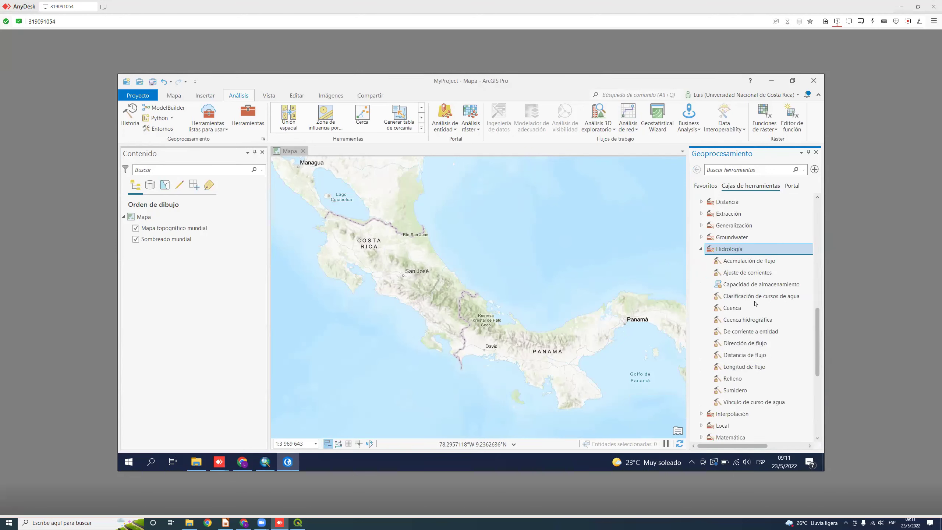
{"action": "left_click", "coordinate": [733, 311]}
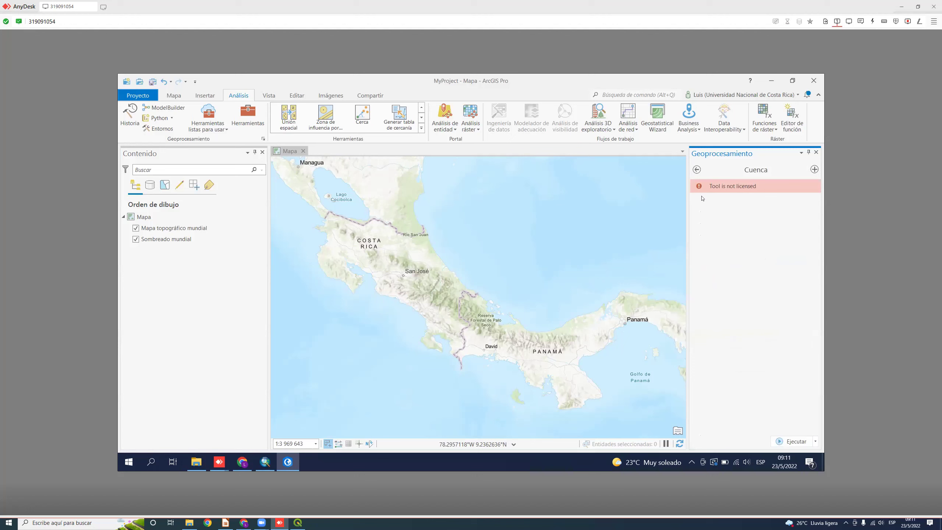
{"action": "left_click", "coordinate": [697, 170]}
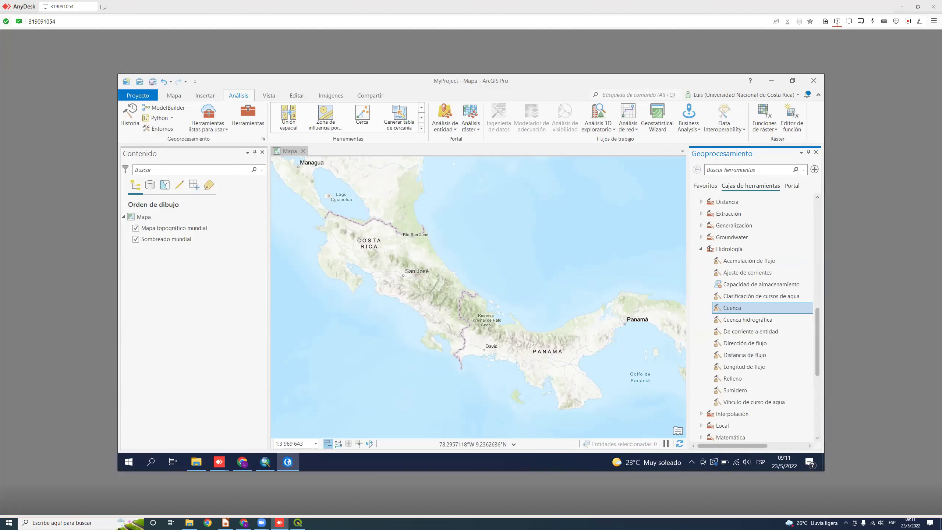
{"action": "left_click", "coordinate": [701, 250]}
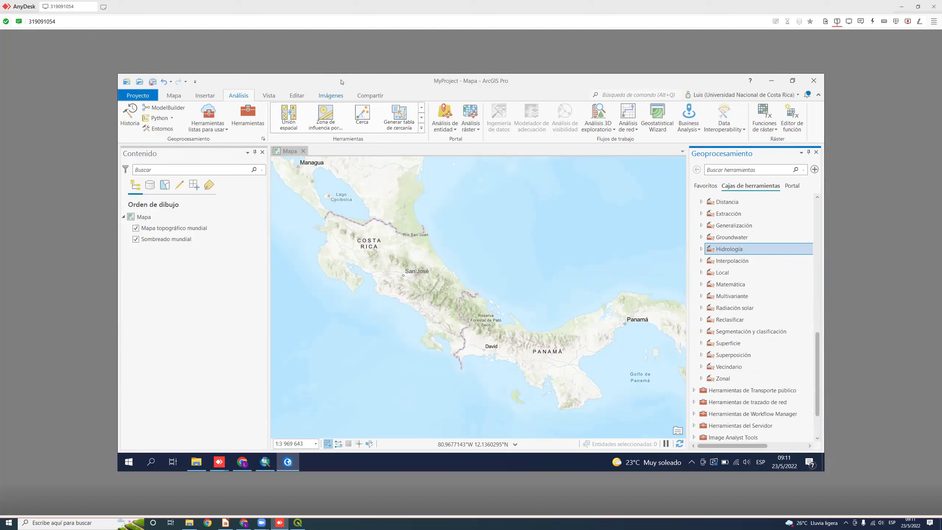
Check the signed-in account and its portal options, and dismiss them.
{"action": "right_click", "coordinate": [425, 94]}
{"action": "left_click", "coordinate": [359, 98]}
{"action": "left_click", "coordinate": [798, 95]}
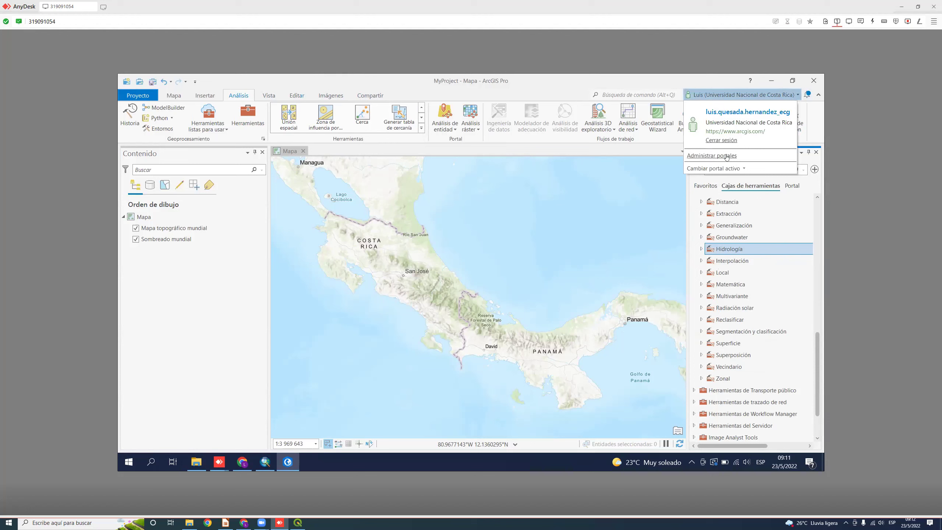
{"action": "left_click", "coordinate": [617, 178]}
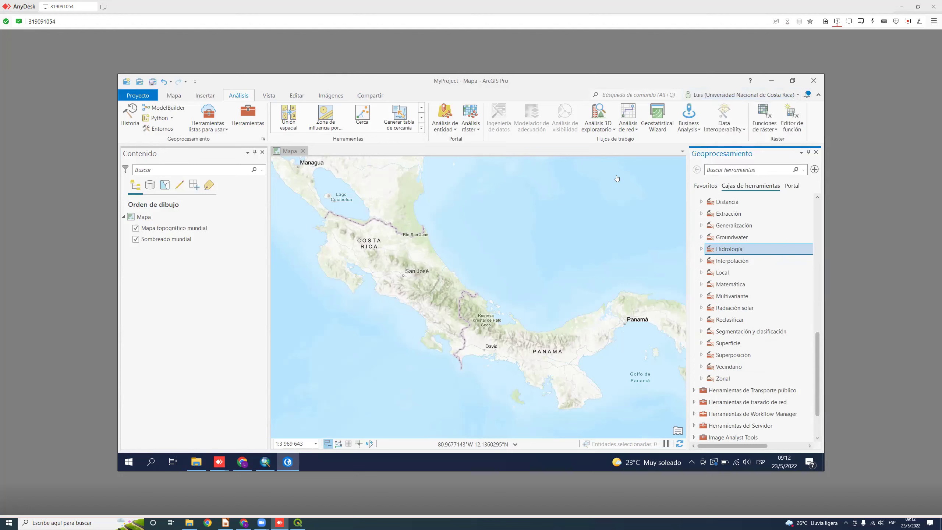
Collapse Herramientas de Spatial Analyst, review the full list of toolboxes and close the Geoprocesamiento pane.
{"action": "scroll", "coordinate": [746, 288], "scroll_direction": "up", "scroll_amount": 5}
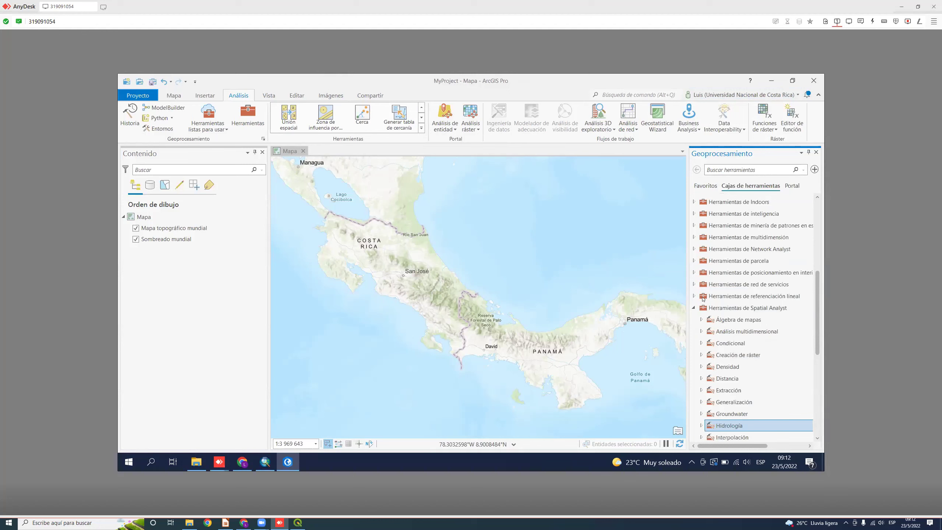
{"action": "left_click", "coordinate": [693, 307]}
{"action": "scroll", "coordinate": [733, 374], "scroll_direction": "up", "scroll_amount": 5}
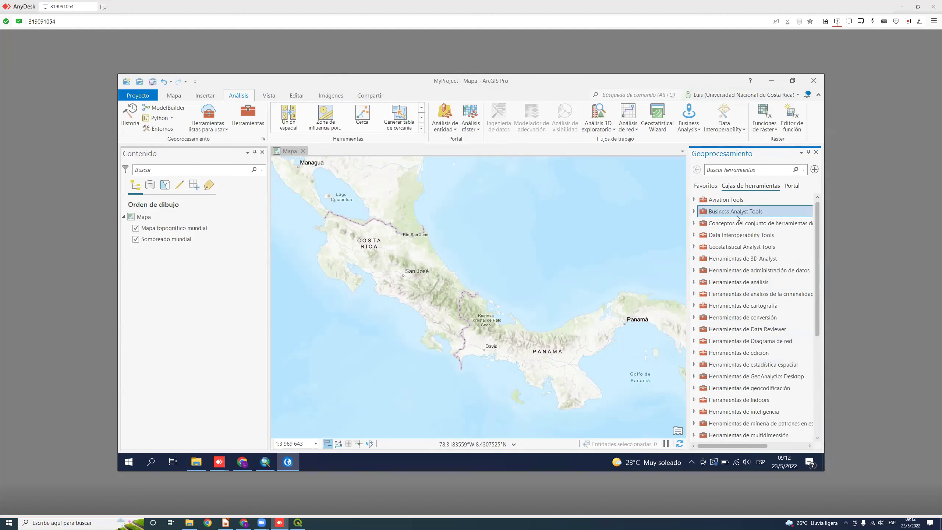
{"action": "scroll", "coordinate": [737, 223], "scroll_direction": "down", "scroll_amount": 5}
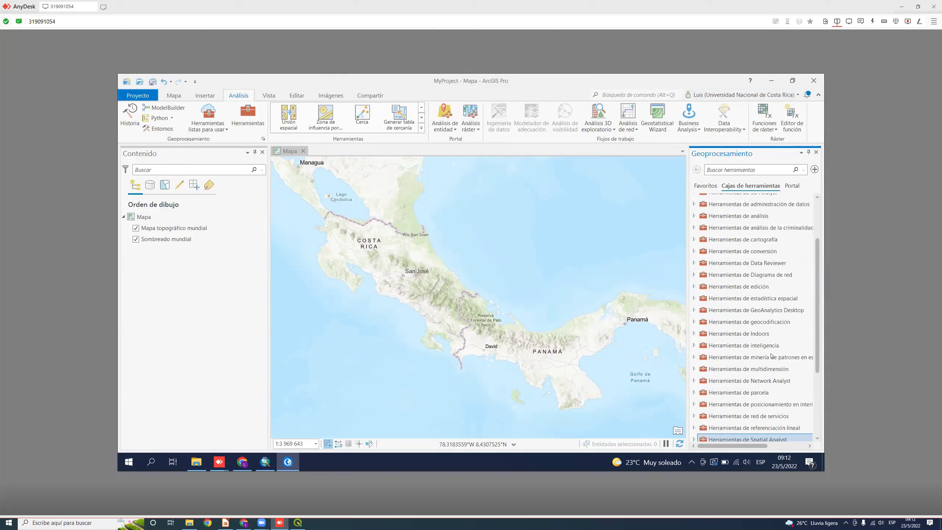
{"action": "left_click", "coordinate": [816, 152]}
Start adding data to the map and browse to the SIG\Semana9 folder on OS (C:).
{"action": "left_click", "coordinate": [174, 96]}
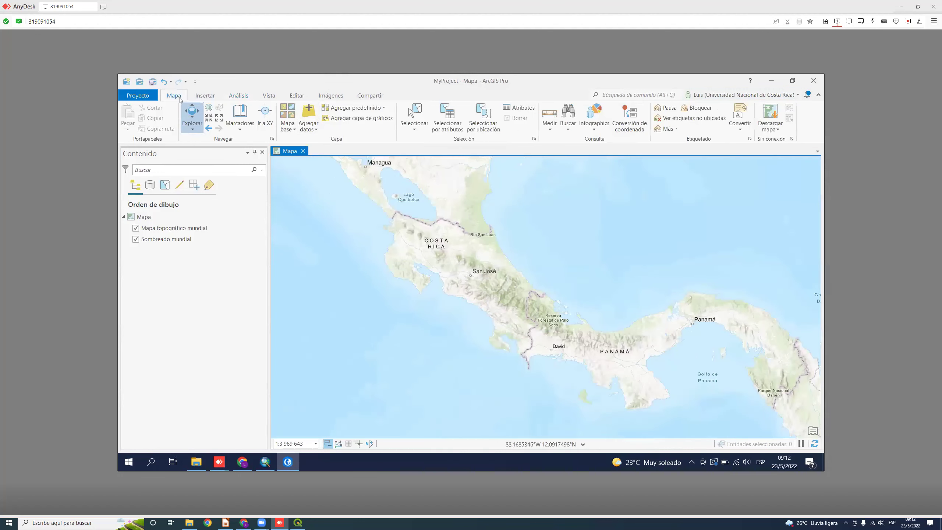
{"action": "left_click", "coordinate": [312, 128]}
{"action": "left_click", "coordinate": [327, 152]}
{"action": "scroll", "coordinate": [361, 286], "scroll_direction": "down", "scroll_amount": 3}
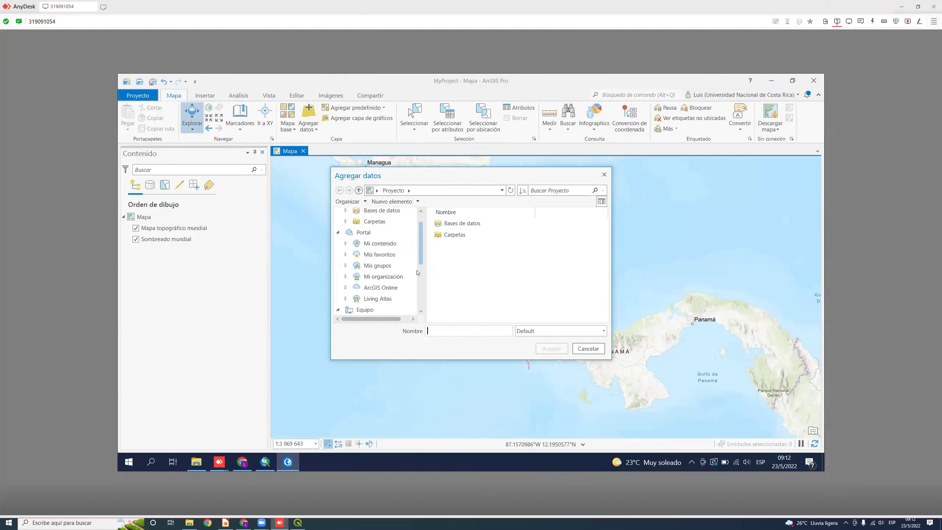
{"action": "scroll", "coordinate": [392, 260], "scroll_direction": "up", "scroll_amount": 5}
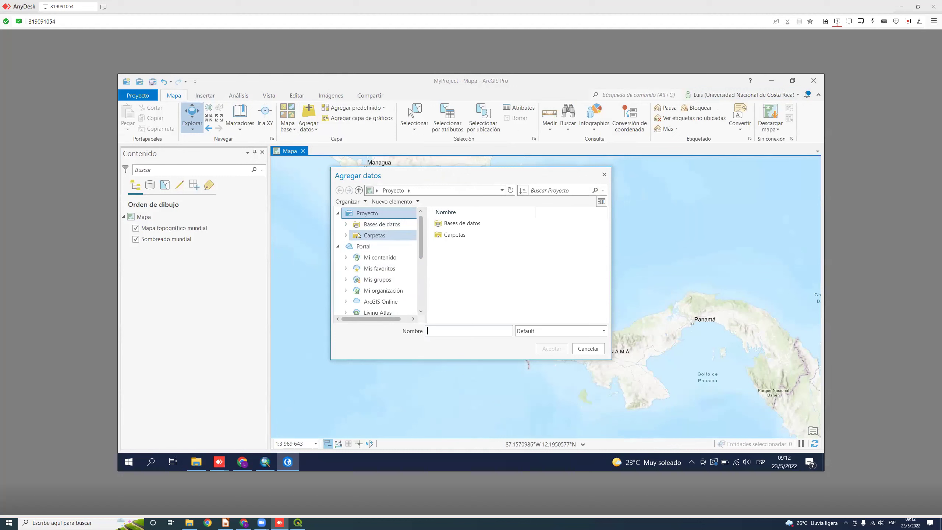
{"action": "scroll", "coordinate": [384, 281], "scroll_direction": "down", "scroll_amount": 5}
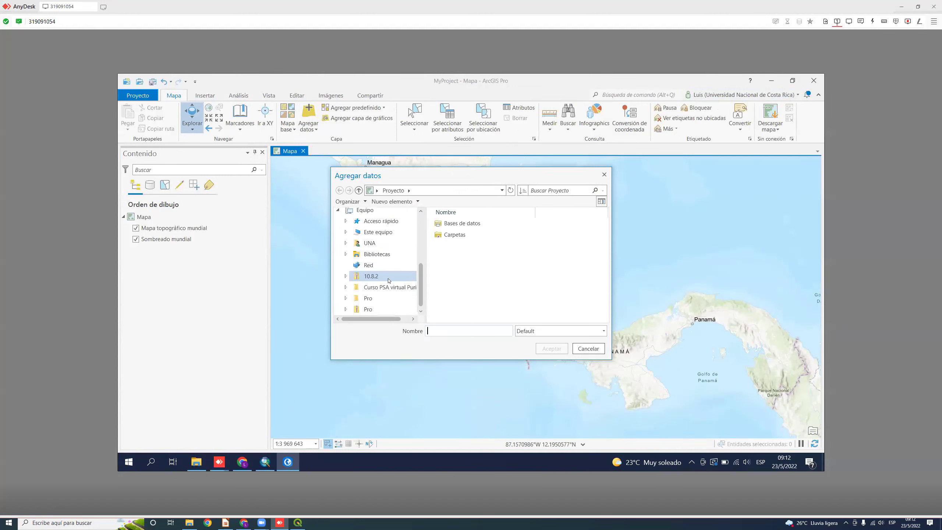
{"action": "left_click", "coordinate": [378, 232]}
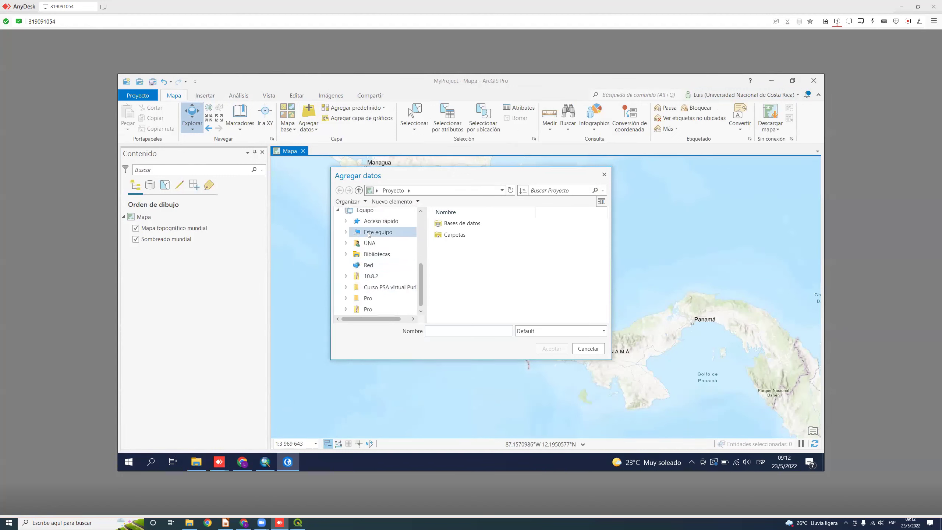
{"action": "double_click", "coordinate": [453, 303]}
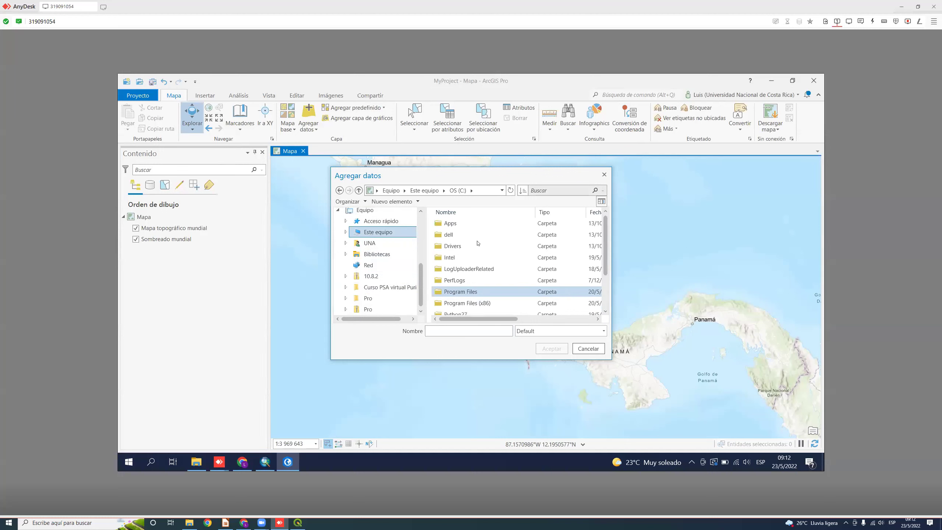
{"action": "double_click", "coordinate": [463, 279]}
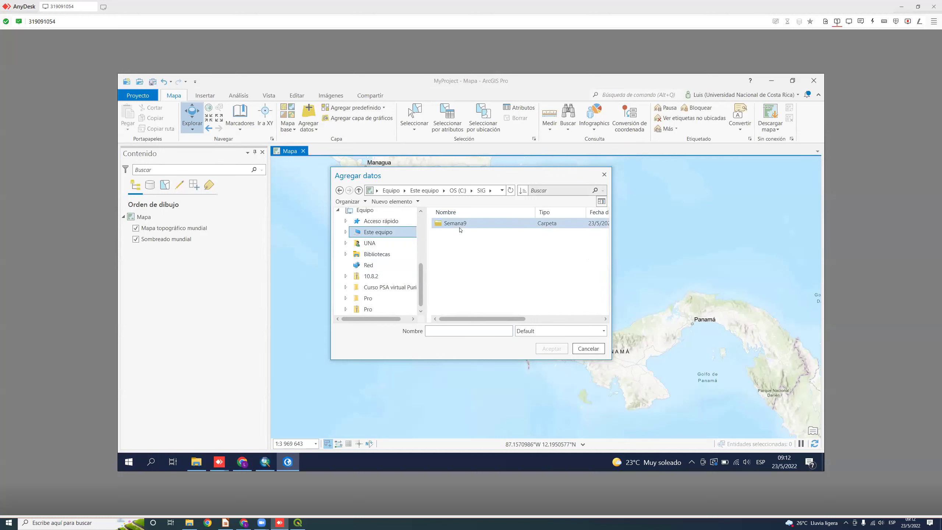
Check the contents of the Resultados subfolder and return to the Semana9 folder.
{"action": "left_click", "coordinate": [467, 235]}
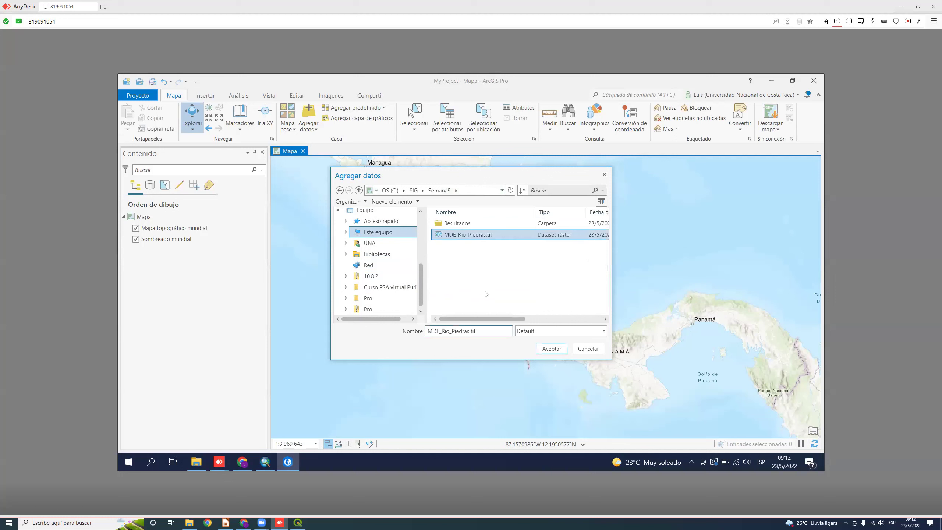
{"action": "double_click", "coordinate": [459, 223]}
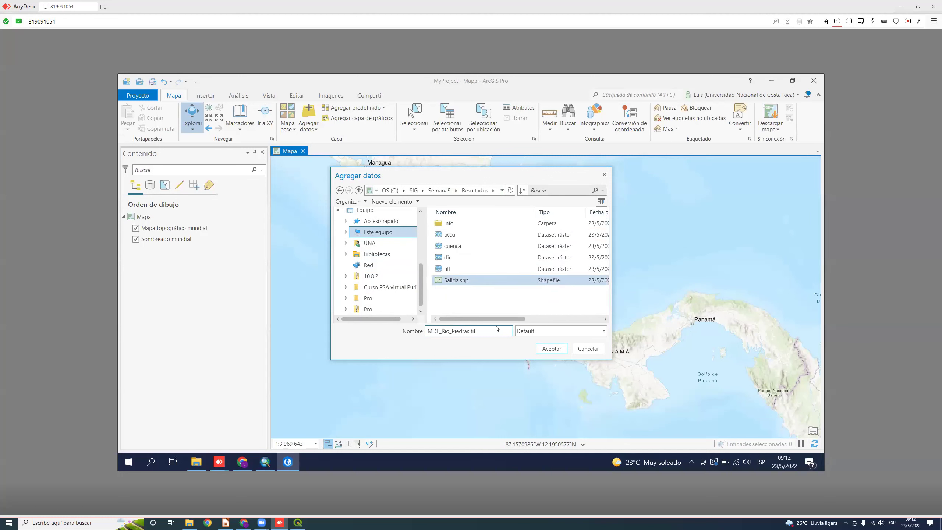
{"action": "left_click", "coordinate": [439, 191]}
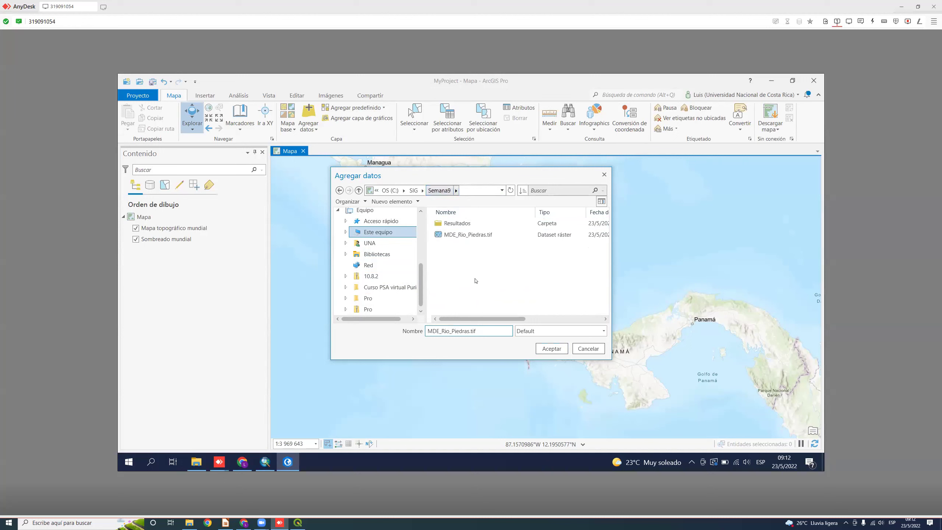
Add the MDE_Rio_Piedras.tif raster to the map and calculate its statistics.
{"action": "left_click", "coordinate": [468, 237]}
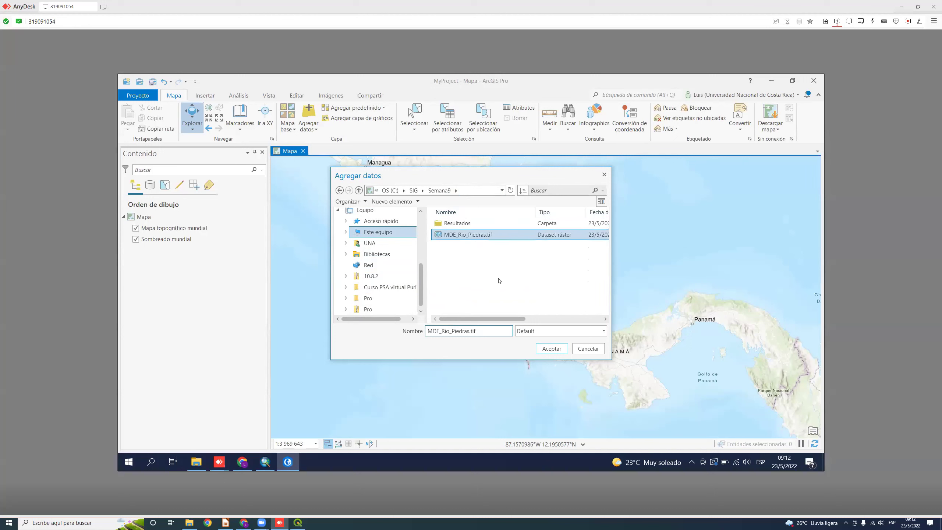
{"action": "left_click", "coordinate": [551, 348]}
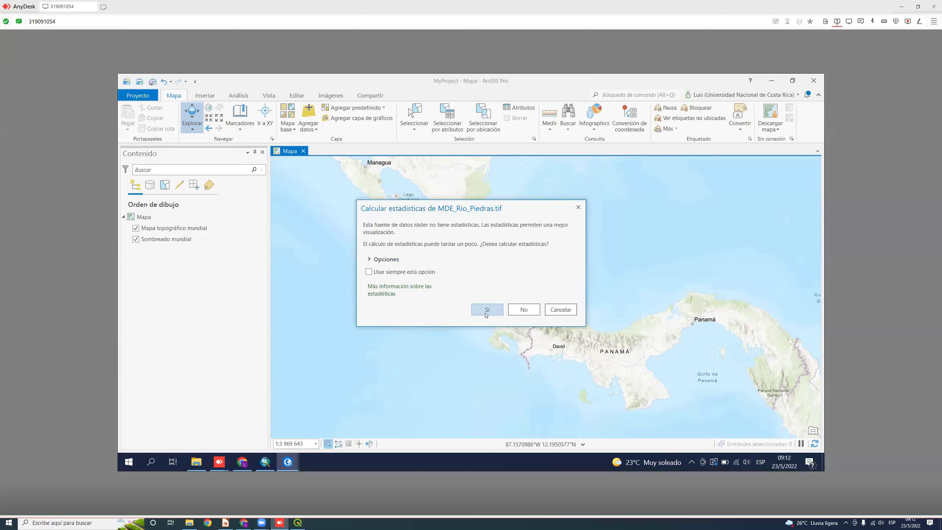
{"action": "left_click", "coordinate": [487, 310]}
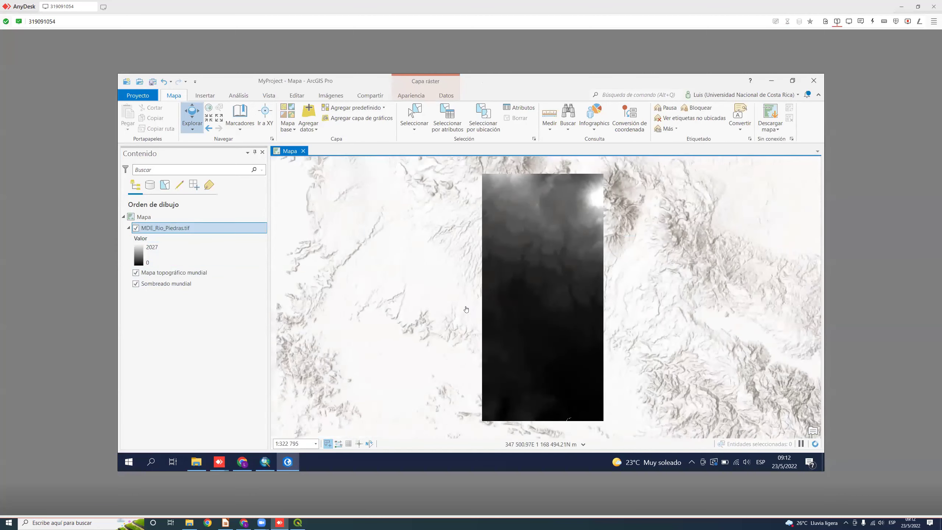
{"action": "scroll", "coordinate": [466, 309], "scroll_direction": "down", "scroll_amount": 4}
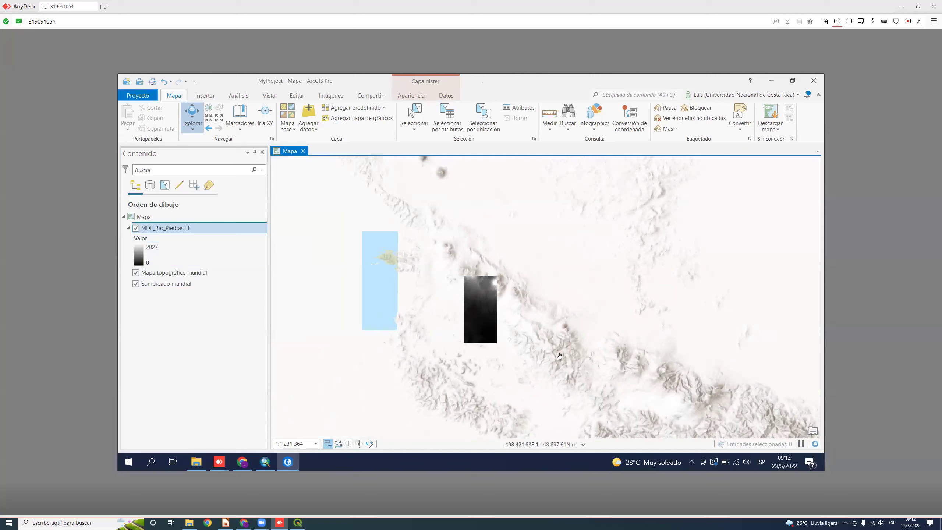
Hide the world topographic and hillshade layers and switch the basemap to Imágenes del mundo.
{"action": "left_click", "coordinate": [136, 272]}
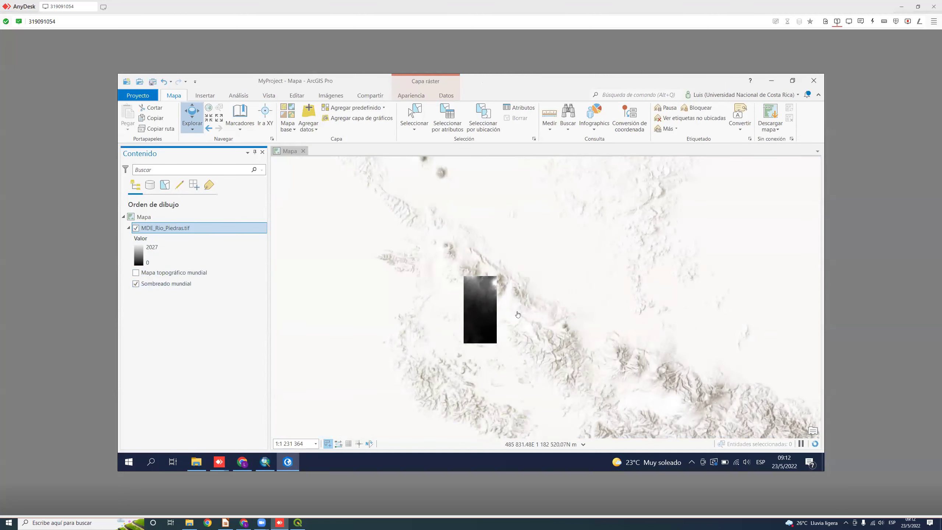
{"action": "scroll", "coordinate": [491, 278], "scroll_direction": "up", "scroll_amount": 6}
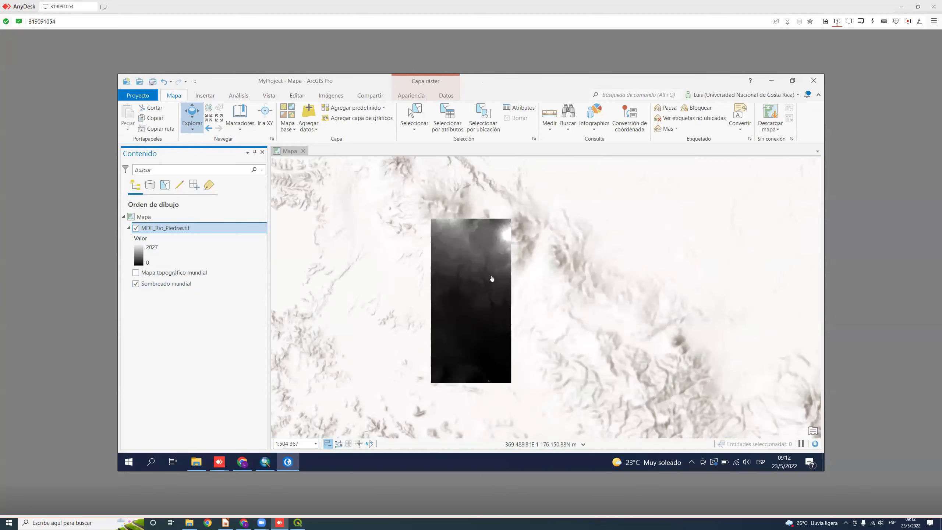
{"action": "left_click", "coordinate": [135, 284]}
{"action": "left_click", "coordinate": [295, 132]}
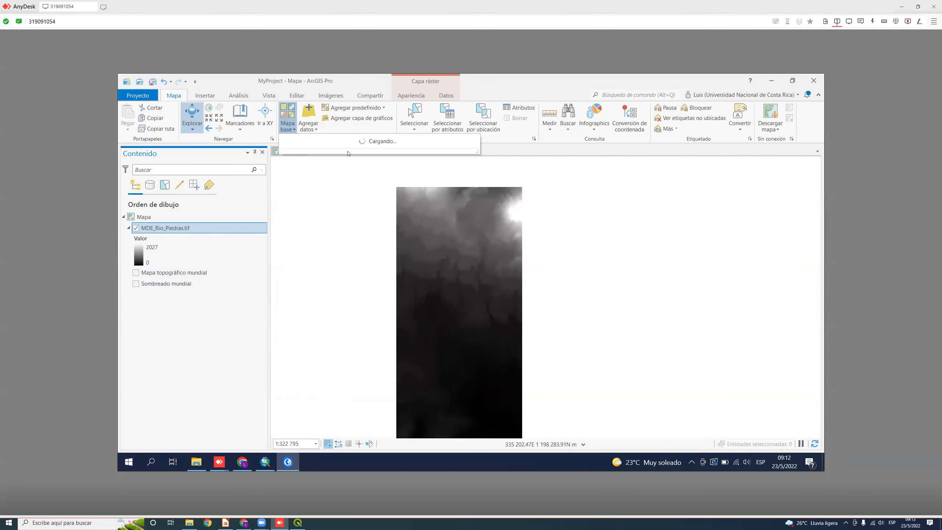
{"action": "left_click", "coordinate": [323, 173]}
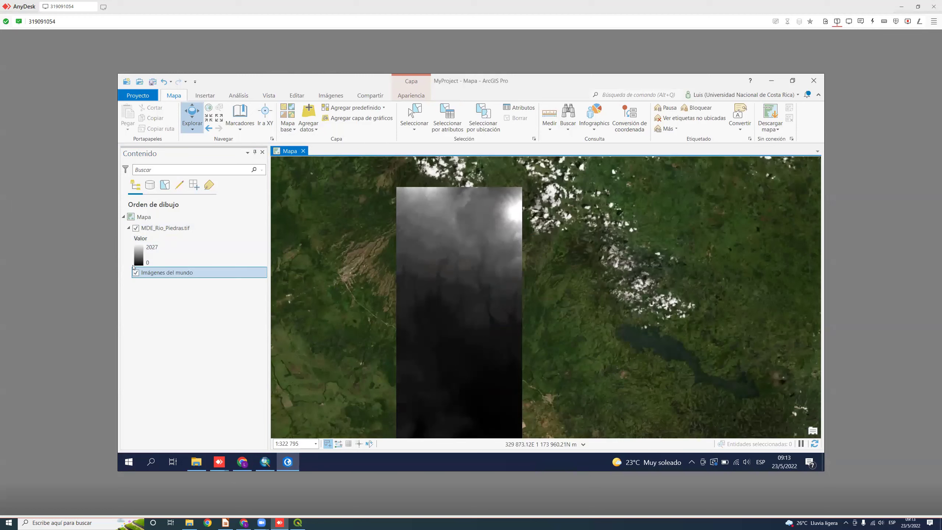
Hide MDE_Rio_Piedras.tif and examine the satellite imagery beneath it, from individual farm plots out to the surrounding region.
{"action": "left_click", "coordinate": [136, 228]}
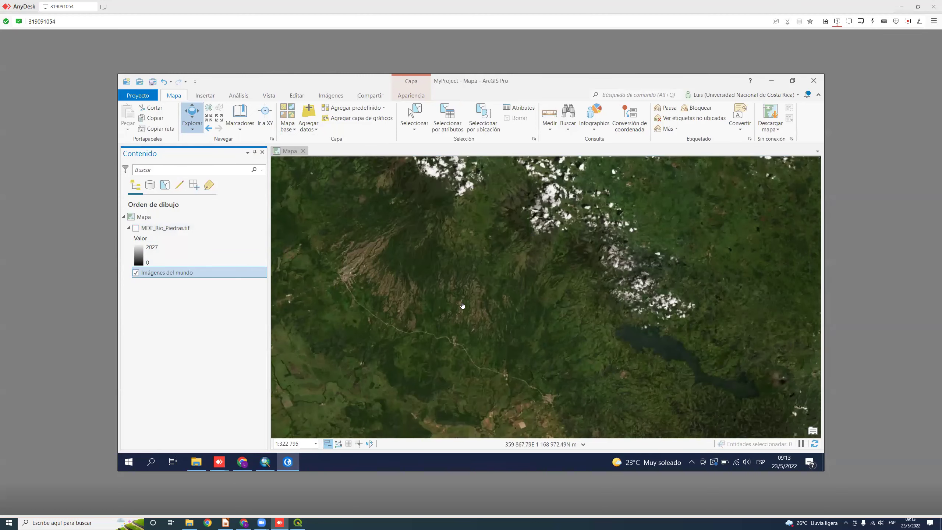
{"action": "scroll", "coordinate": [462, 305], "scroll_direction": "up", "scroll_amount": 5}
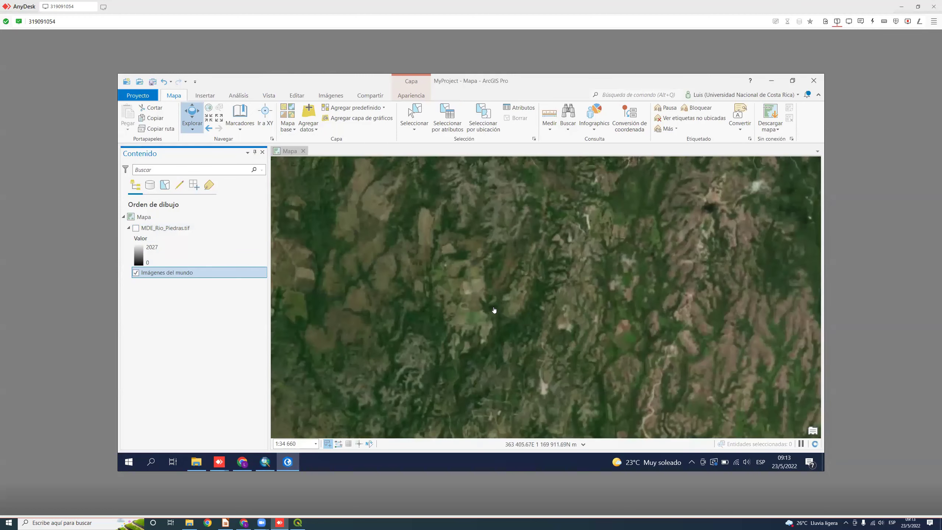
{"action": "scroll", "coordinate": [494, 310], "scroll_direction": "up", "scroll_amount": 3}
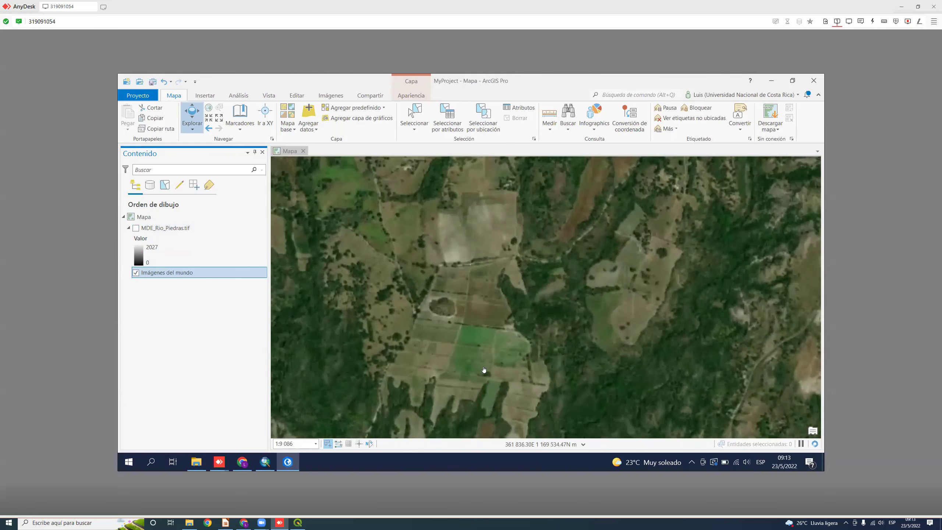
{"action": "scroll", "coordinate": [567, 295], "scroll_direction": "up", "scroll_amount": 1}
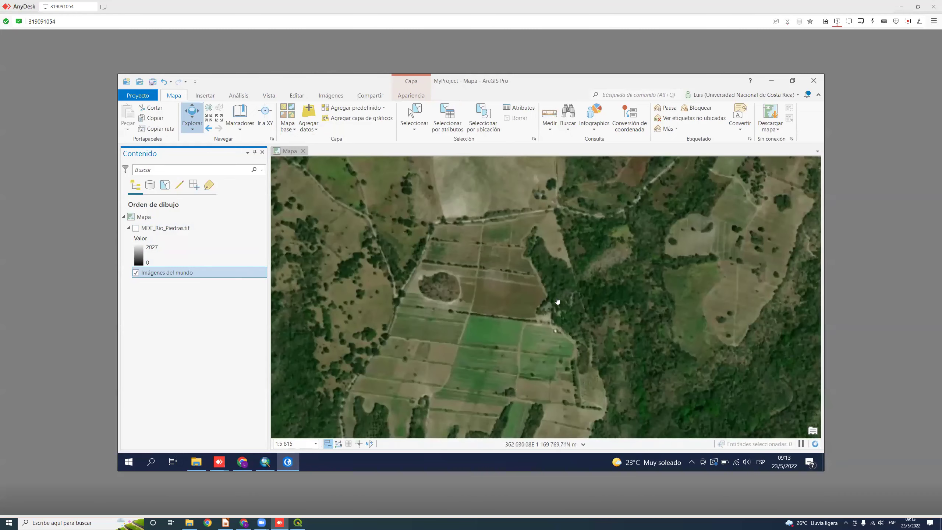
{"action": "scroll", "coordinate": [518, 349], "scroll_direction": "up", "scroll_amount": 1}
{"action": "scroll", "coordinate": [518, 350], "scroll_direction": "down", "scroll_amount": 5}
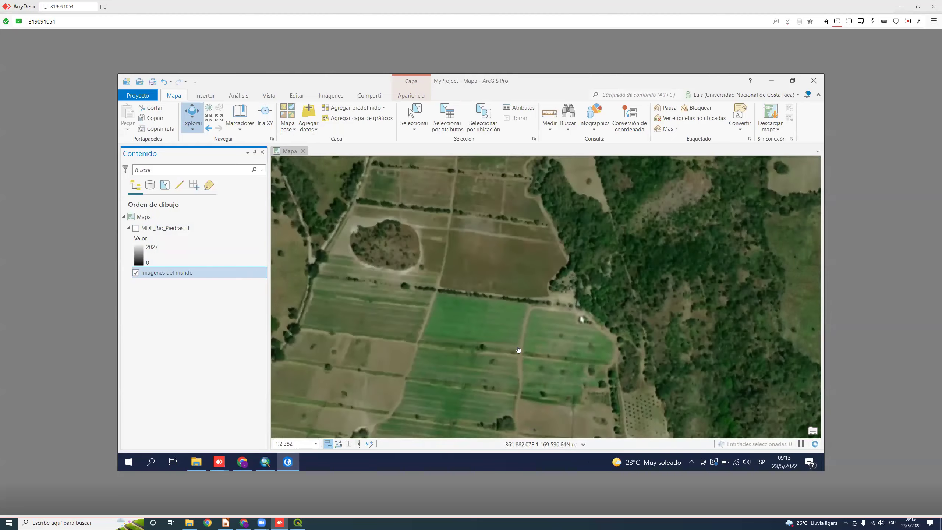
{"action": "left_click_drag", "start_coordinate": [562, 350], "coordinate": [519, 185]}
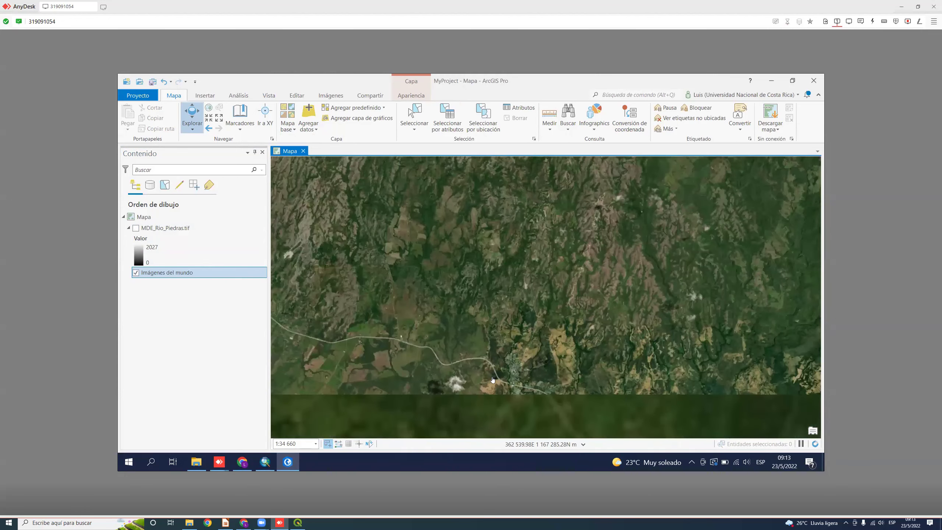
{"action": "scroll", "coordinate": [492, 380], "scroll_direction": "down", "scroll_amount": 3}
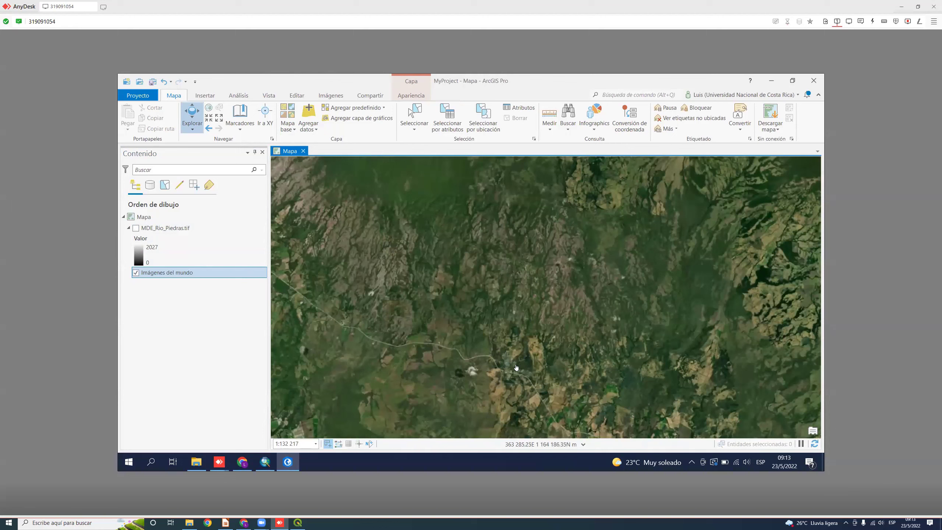
{"action": "scroll", "coordinate": [516, 367], "scroll_direction": "up", "scroll_amount": 2}
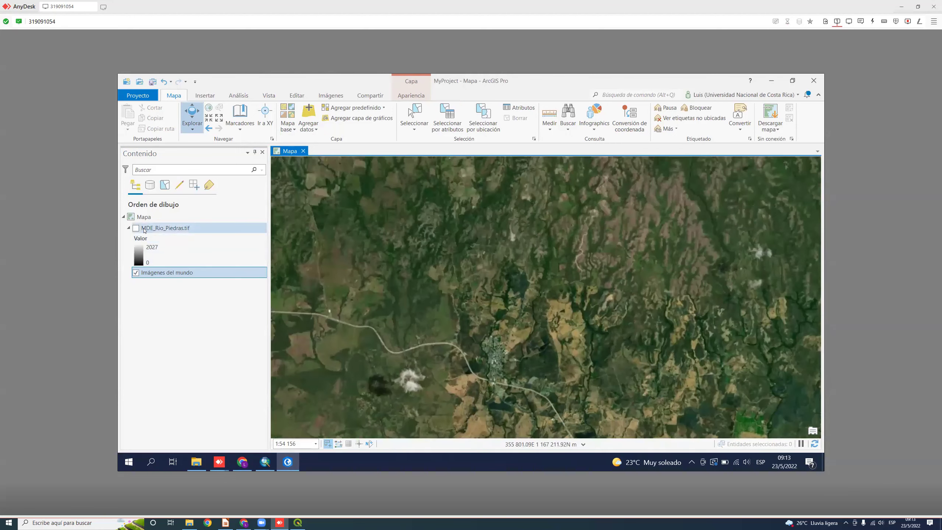
{"action": "left_click", "coordinate": [136, 229]}
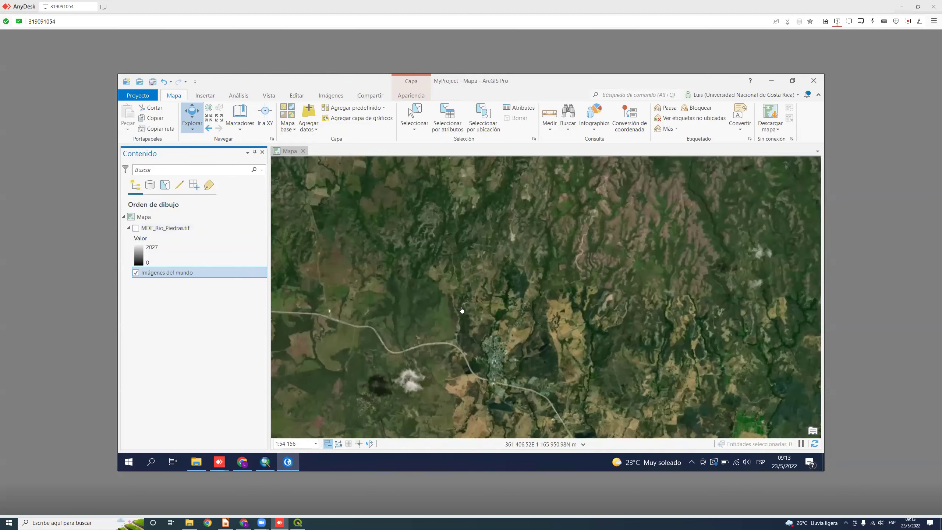
{"action": "scroll", "coordinate": [460, 313], "scroll_direction": "down", "scroll_amount": 3}
{"action": "scroll", "coordinate": [460, 313], "scroll_direction": "down", "scroll_amount": 1}
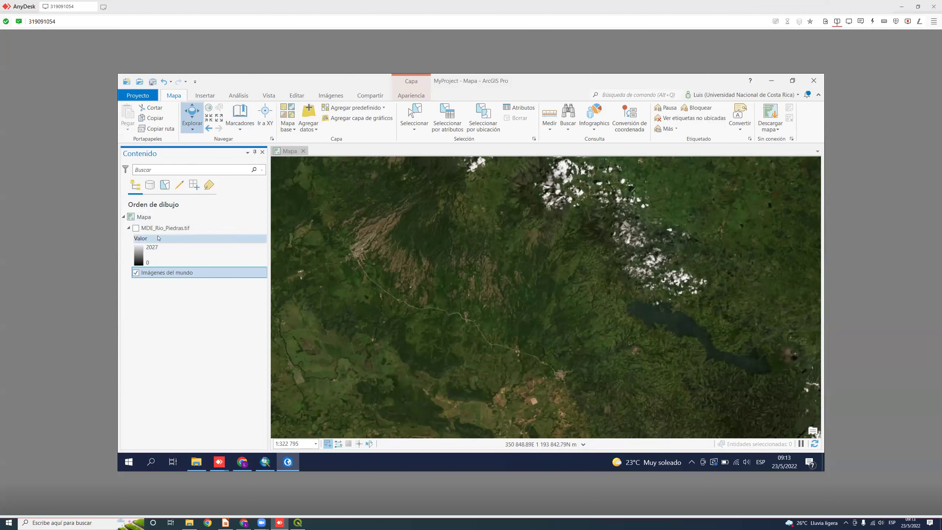
Compare the layer options of the imagery basemap and the MDE_Rio_Piedras.tif raster, and review the raster's data, appearance and stretch type options.
{"action": "left_click", "coordinate": [193, 227]}
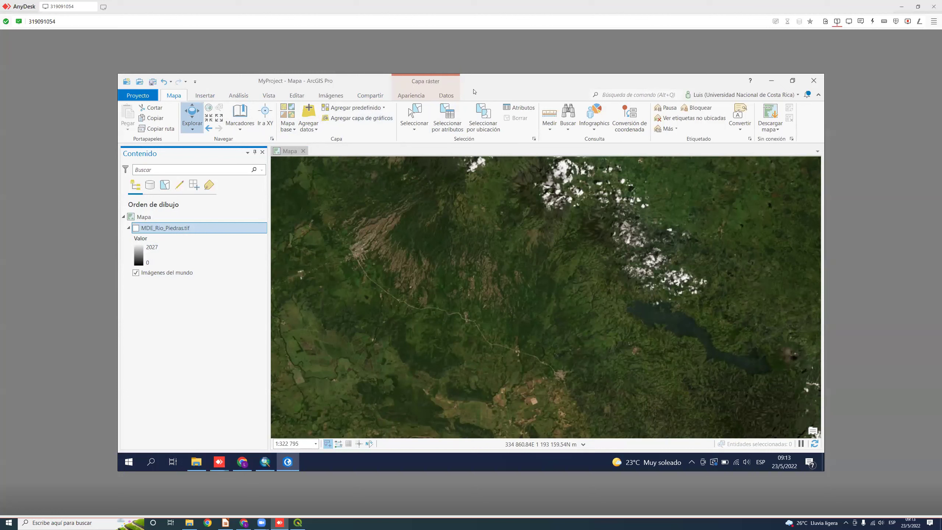
{"action": "left_click", "coordinate": [182, 272]}
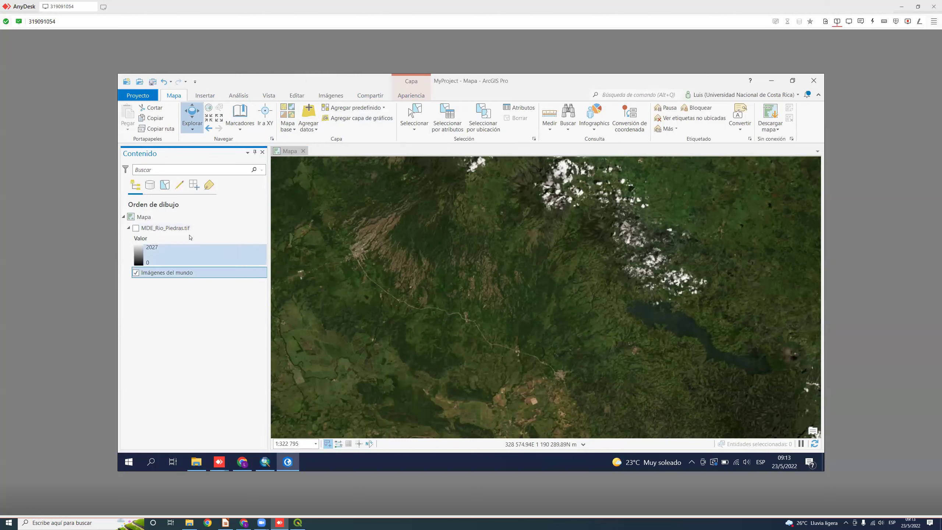
{"action": "left_click", "coordinate": [185, 228]}
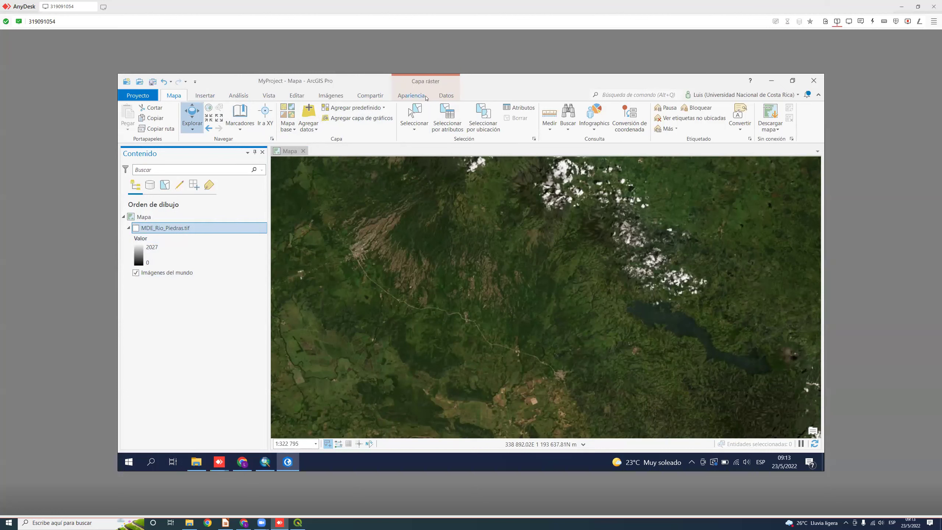
{"action": "left_click", "coordinate": [416, 97]}
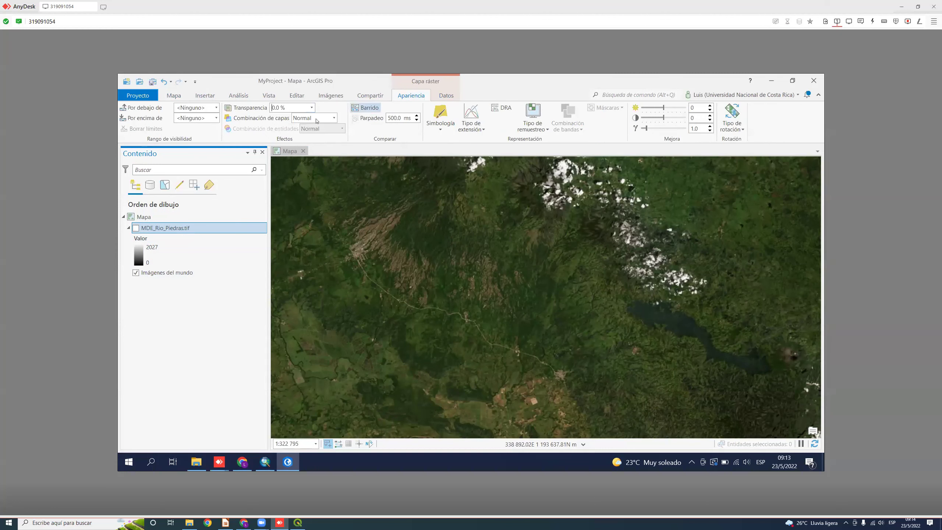
{"action": "left_click", "coordinate": [445, 97]}
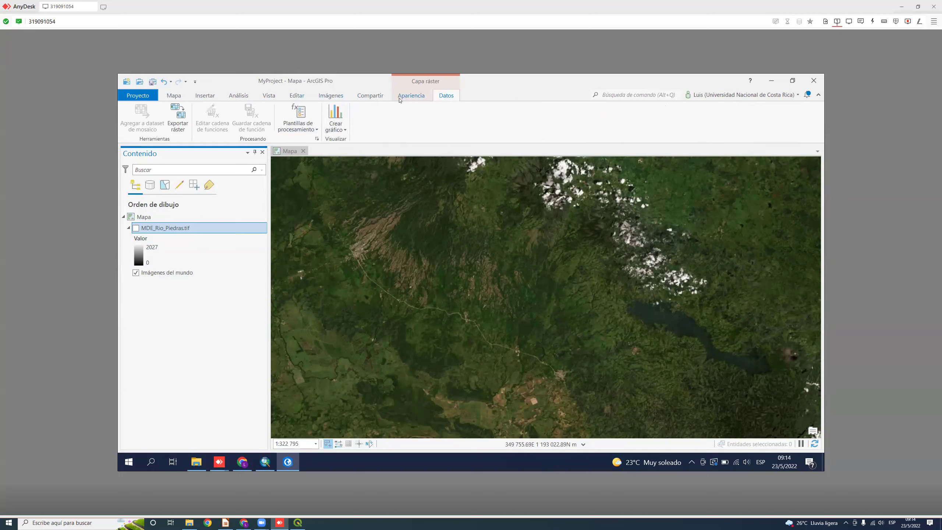
{"action": "left_click", "coordinate": [418, 95]}
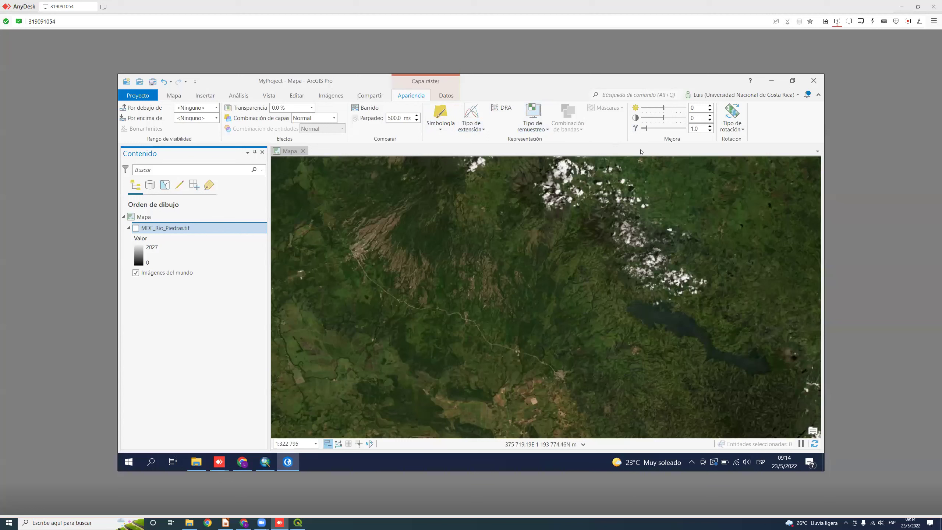
{"action": "left_click", "coordinate": [479, 134]}
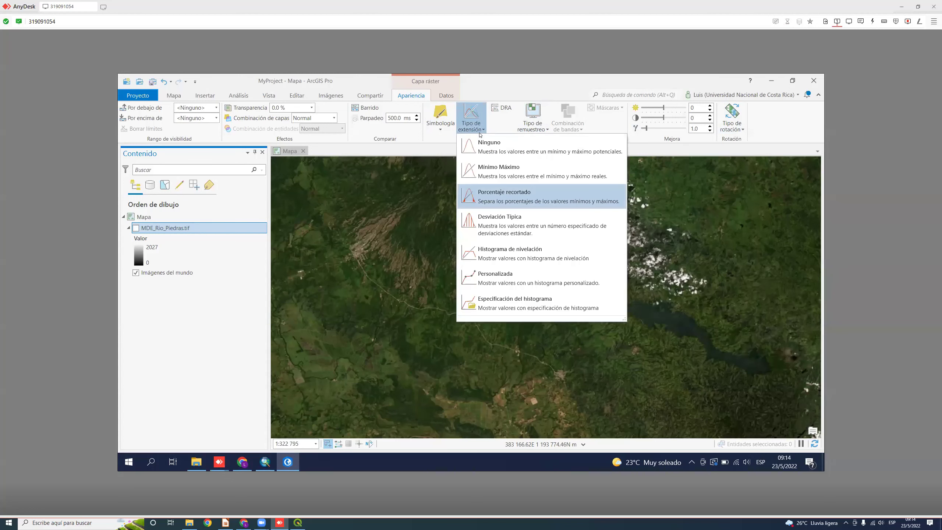
{"action": "left_click", "coordinate": [475, 130]}
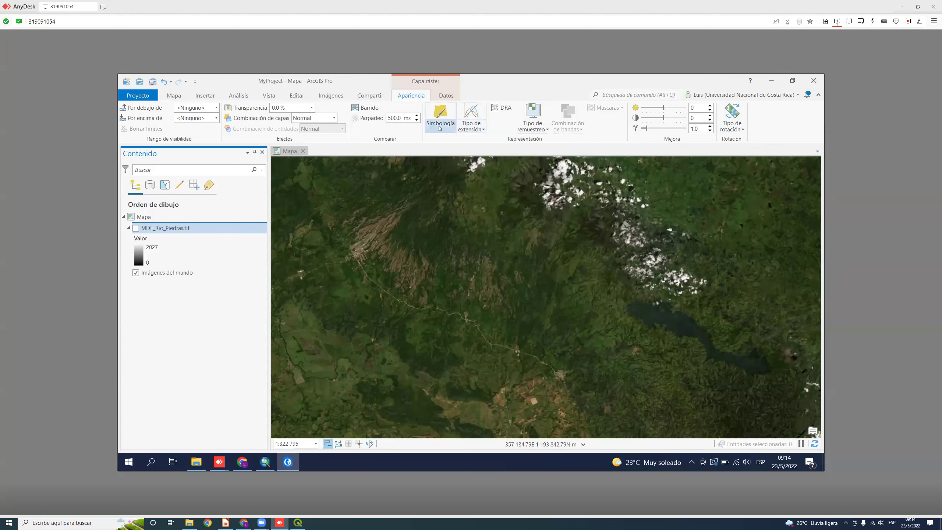
Symbolize MDE_Rio_Piedras.tif as shaded relief (Relieve con sombra) and turn the layer back on.
{"action": "left_click", "coordinate": [440, 117]}
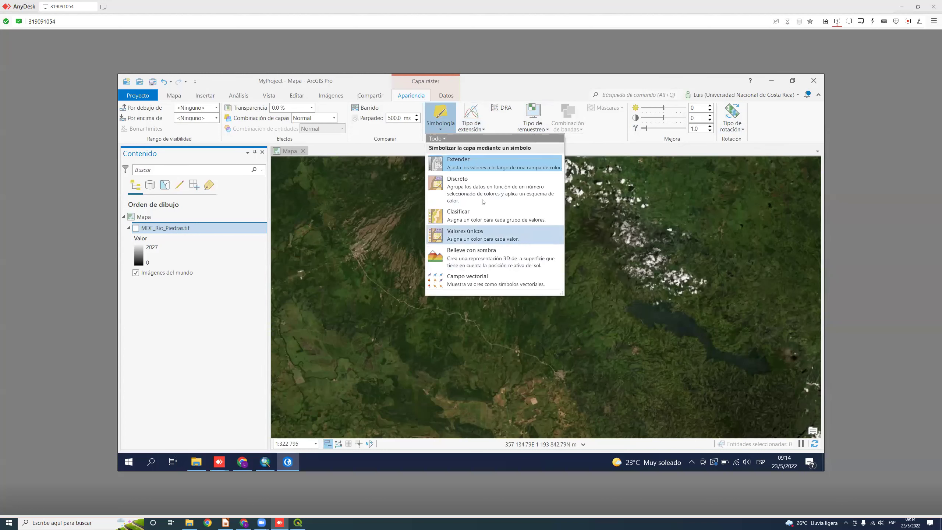
{"action": "left_click", "coordinate": [472, 222]}
{"action": "left_click", "coordinate": [440, 117]}
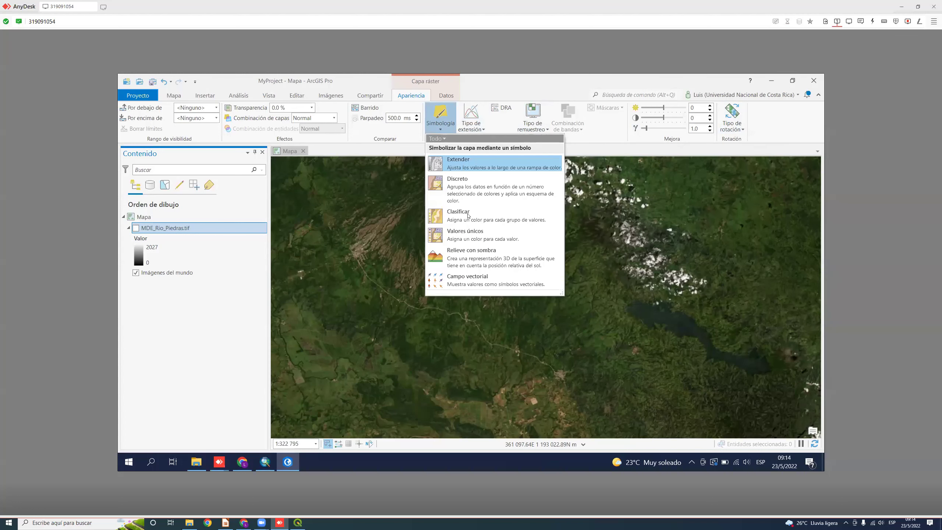
{"action": "left_click", "coordinate": [460, 248]}
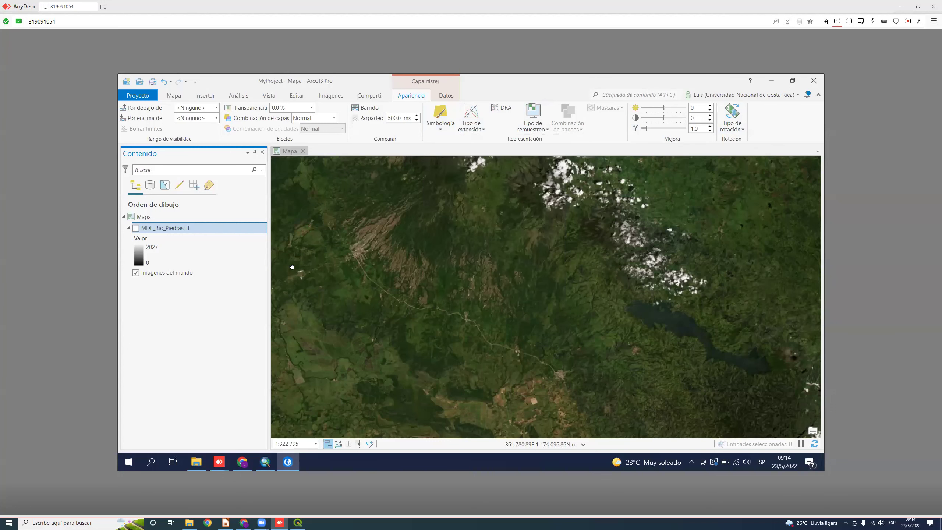
{"action": "left_click", "coordinate": [135, 229]}
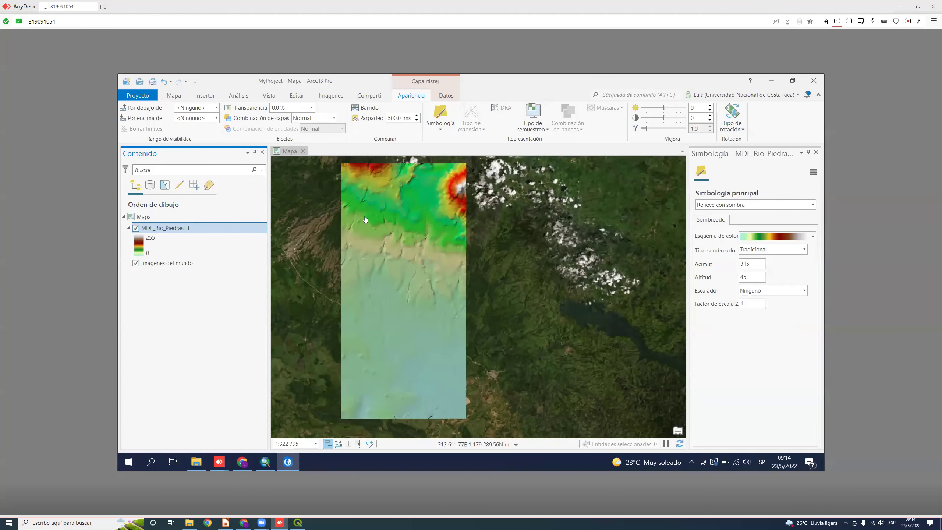
Examine the shaded relief of the elevation raster, from the northern volcanic peaks and slopes down to the southern lowlands.
{"action": "scroll", "coordinate": [410, 182], "scroll_direction": "up", "scroll_amount": 2}
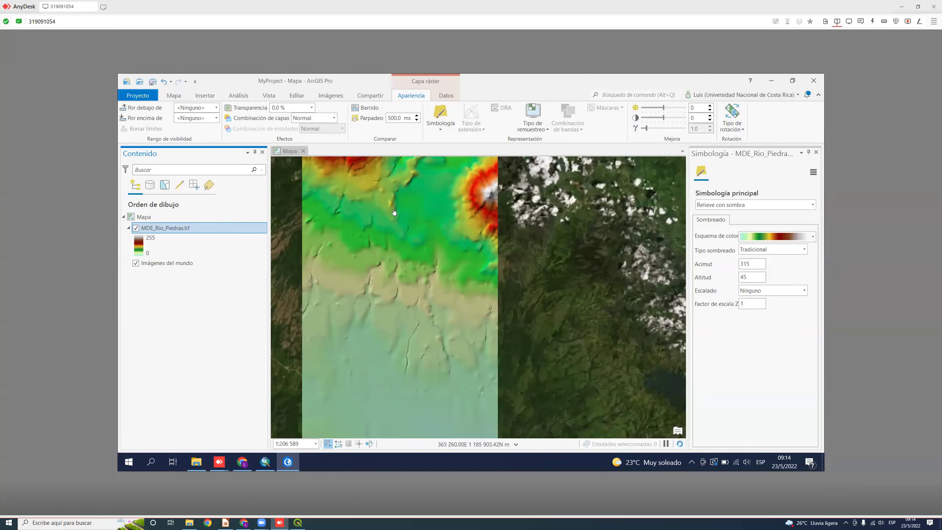
{"action": "left_click_drag", "start_coordinate": [476, 200], "coordinate": [496, 265]}
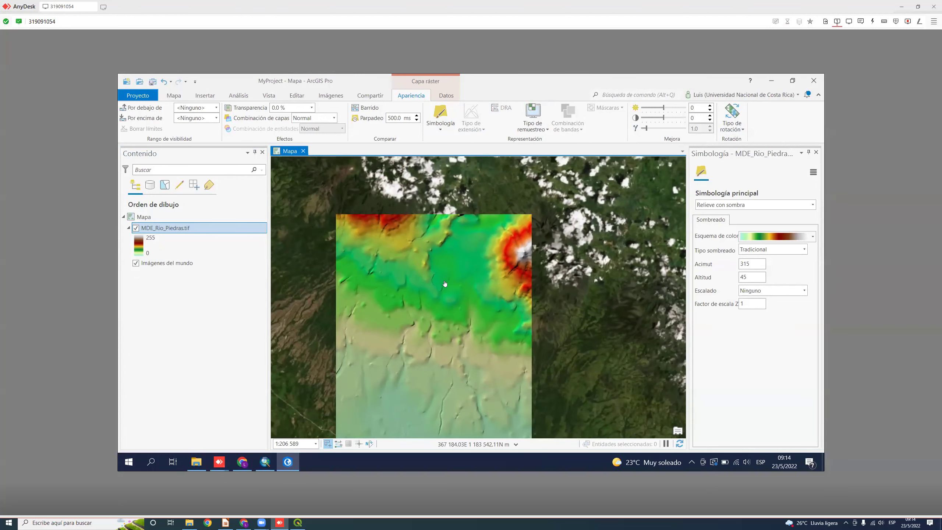
{"action": "scroll", "coordinate": [473, 300], "scroll_direction": "up", "scroll_amount": 1}
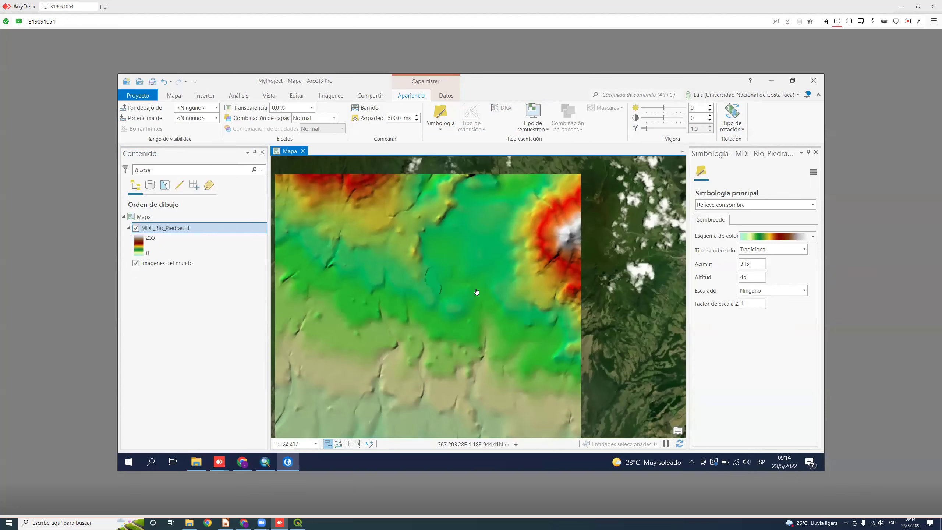
{"action": "scroll", "coordinate": [472, 280], "scroll_direction": "down", "scroll_amount": 1}
{"action": "left_click_drag", "start_coordinate": [420, 292], "coordinate": [423, 229]}
{"action": "left_click_drag", "start_coordinate": [481, 292], "coordinate": [491, 327]}
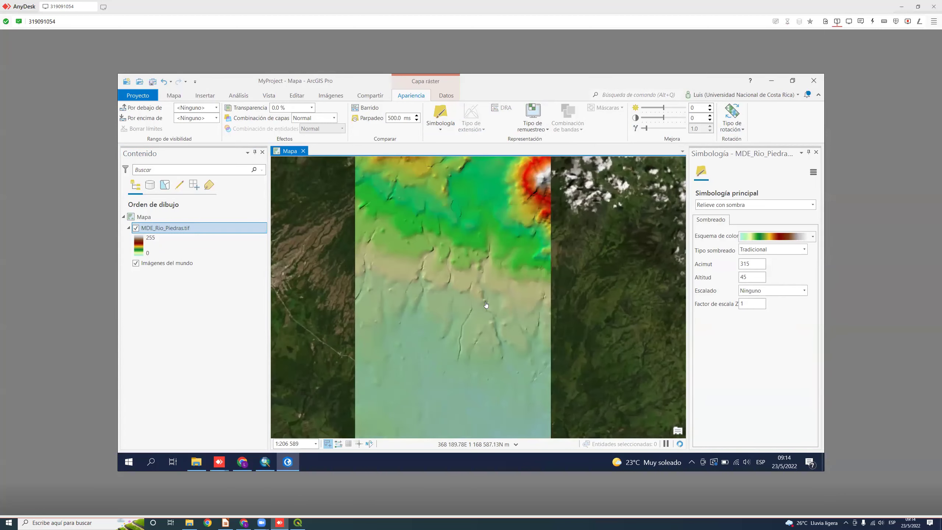
{"action": "left_click_drag", "start_coordinate": [464, 266], "coordinate": [459, 322]}
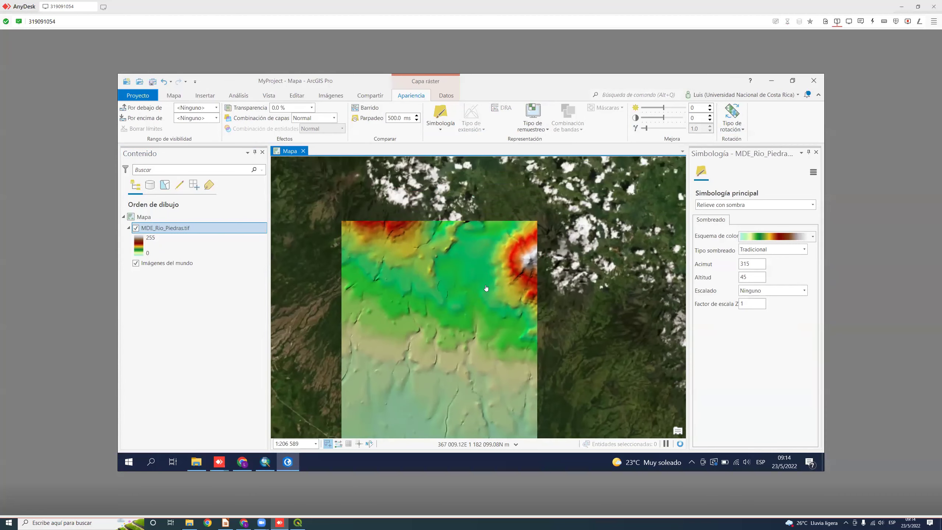
{"action": "left_click", "coordinate": [175, 96]}
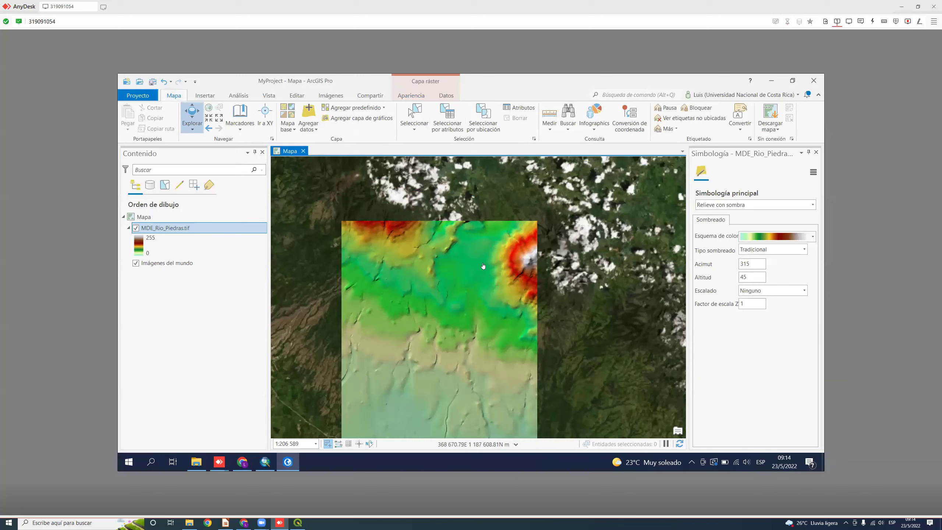
{"action": "scroll", "coordinate": [483, 265], "scroll_direction": "down", "scroll_amount": 2}
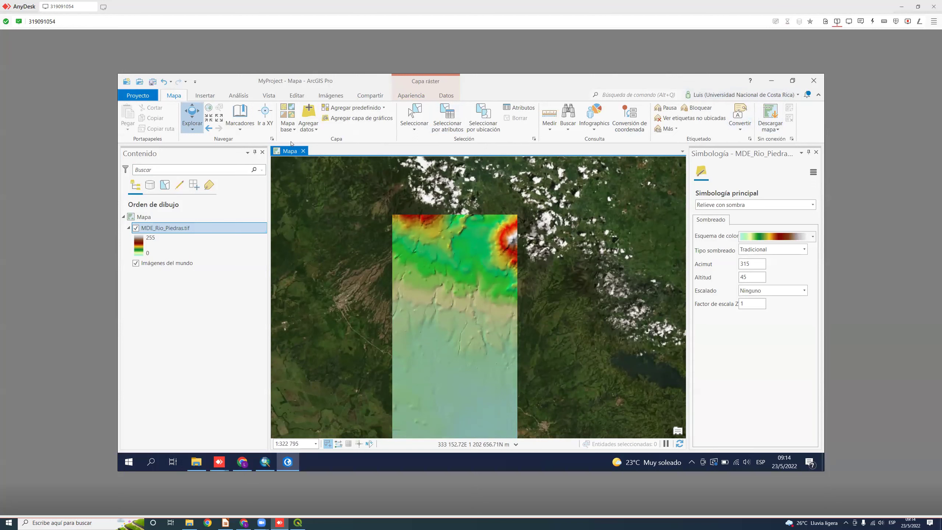
Close ArcGIS Pro without saving the changes to MyProject.
{"action": "left_click", "coordinate": [811, 81]}
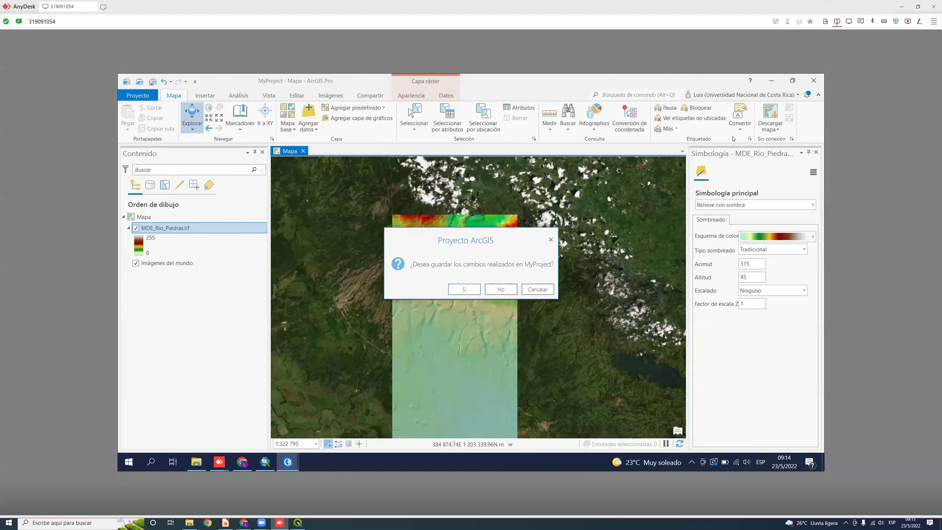
{"action": "left_click", "coordinate": [501, 289]}
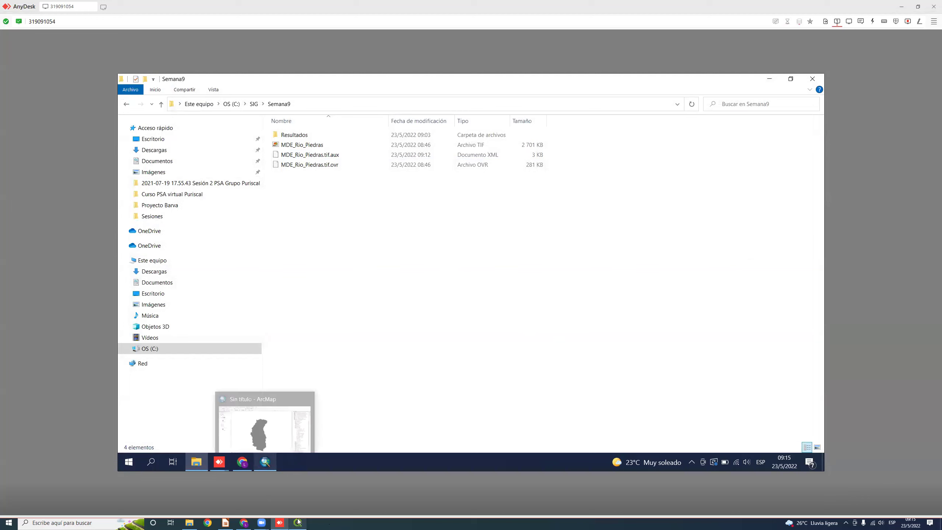
Switch to QGIS, maximize its window and clear the selection of the basin polygon in the Vectorizado layer.
{"action": "mouse_move", "coordinate": [298, 521]}
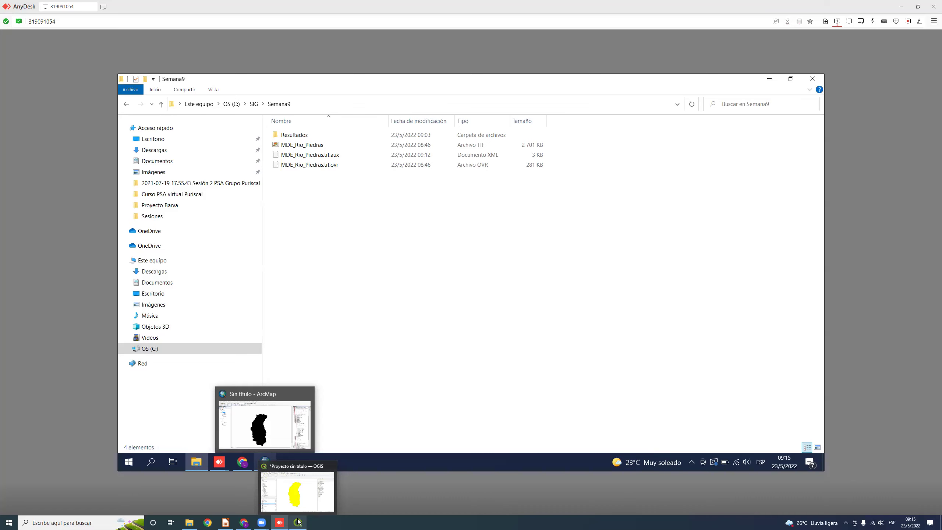
{"action": "left_click", "coordinate": [280, 522]}
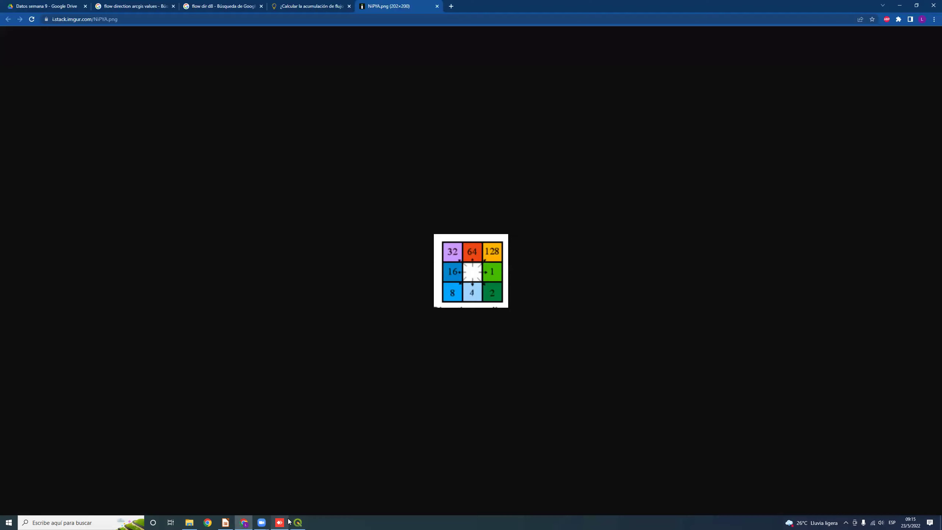
{"action": "left_click", "coordinate": [297, 522]}
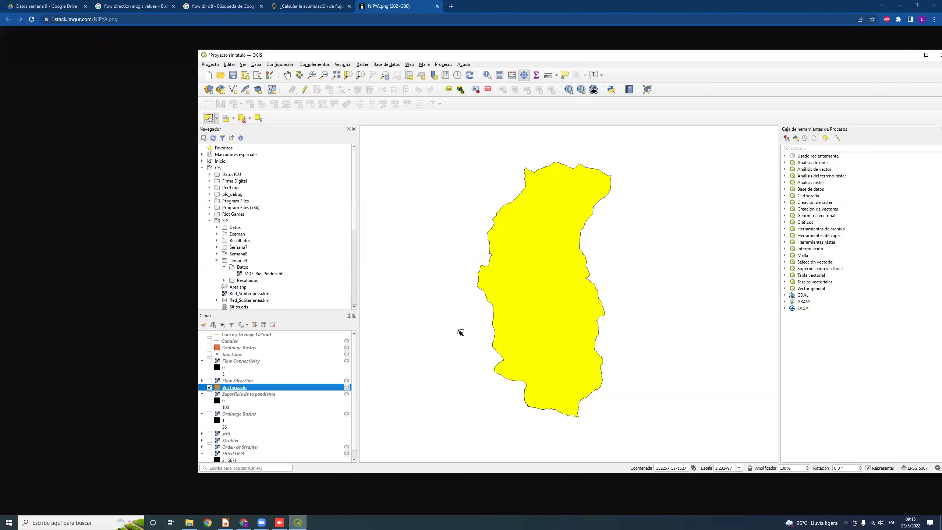
{"action": "double_click", "coordinate": [920, 57]}
{"action": "left_click", "coordinate": [546, 224]}
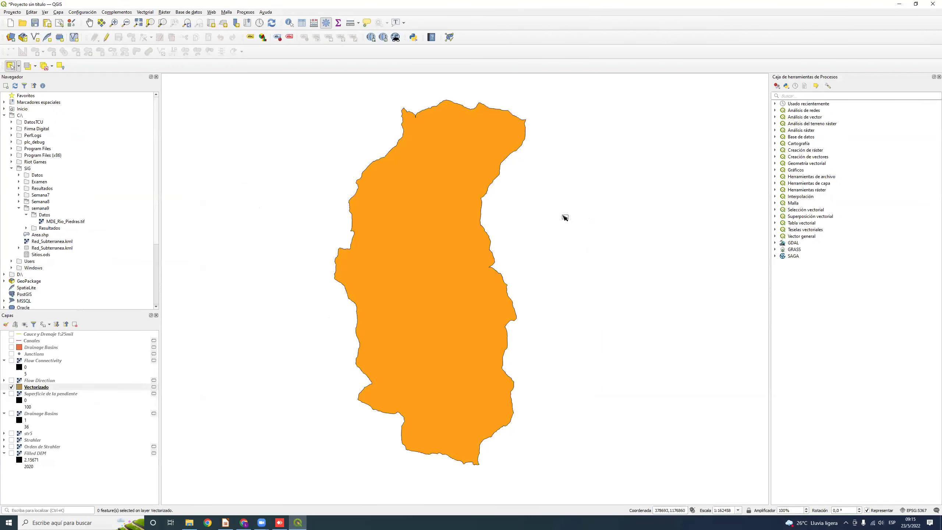
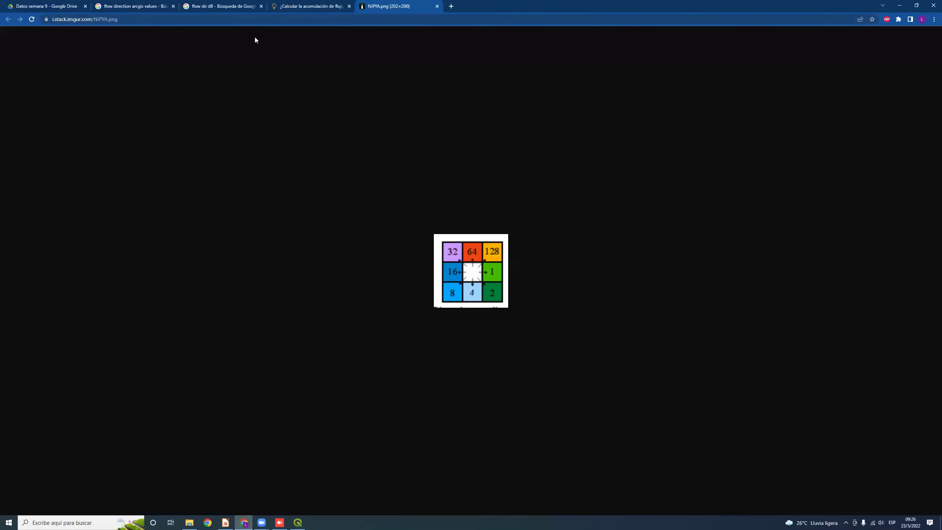
Switch to Google Drive in Chrome and open the Caracterización morfométrica PDF from the course's Lecturas > Semana 9 folder.
{"action": "left_click", "coordinate": [57, 5]}
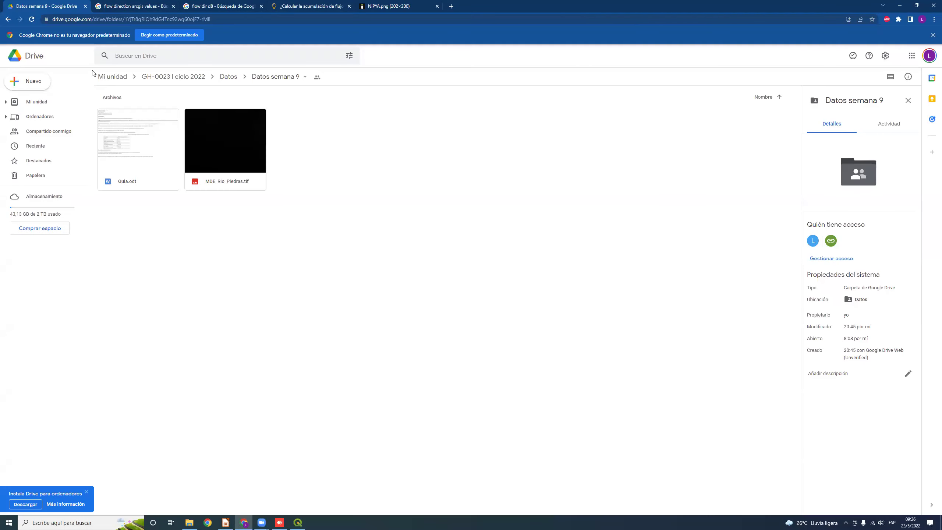
{"action": "left_click", "coordinate": [228, 78]}
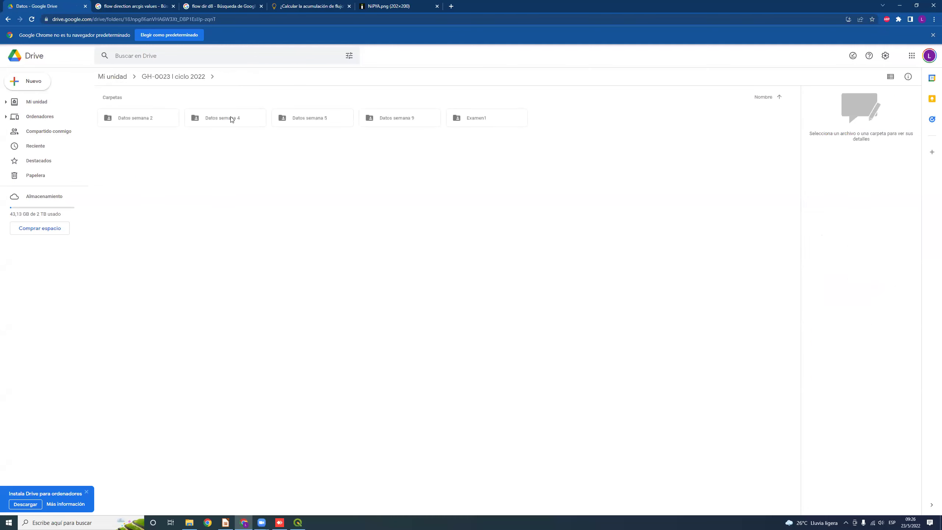
{"action": "left_click", "coordinate": [194, 77]}
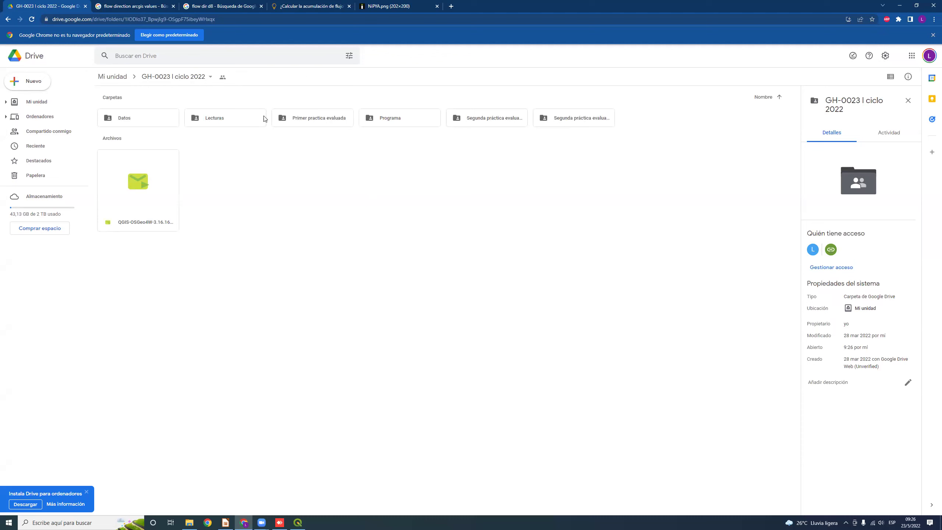
{"action": "double_click", "coordinate": [236, 119]}
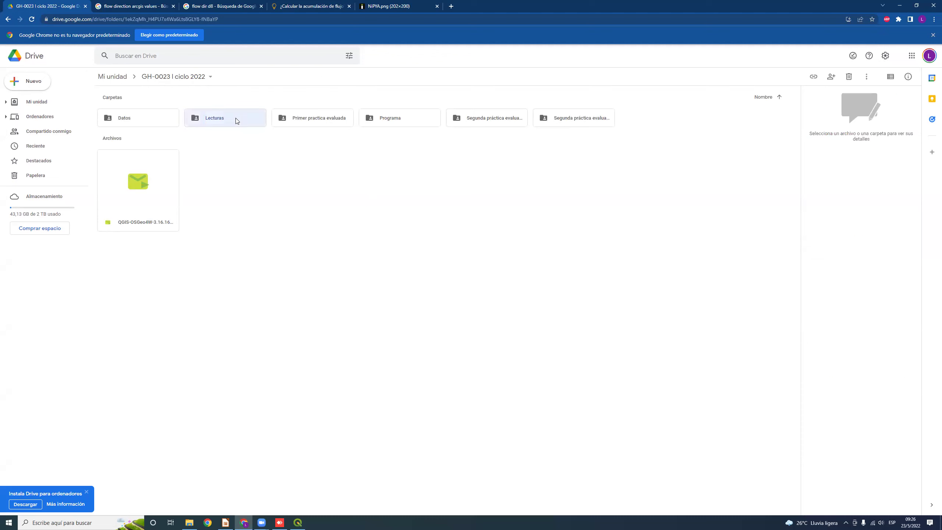
{"action": "left_click", "coordinate": [678, 121]}
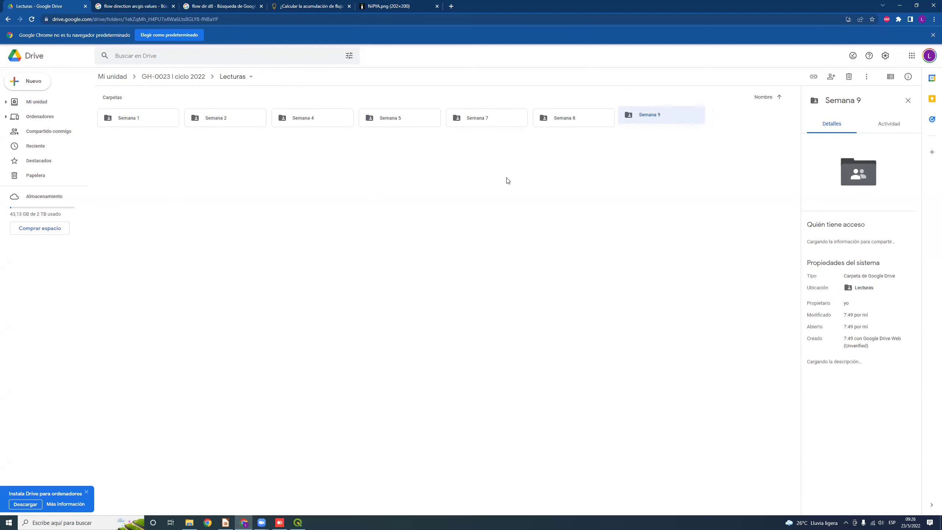
{"action": "double_click", "coordinate": [641, 122]}
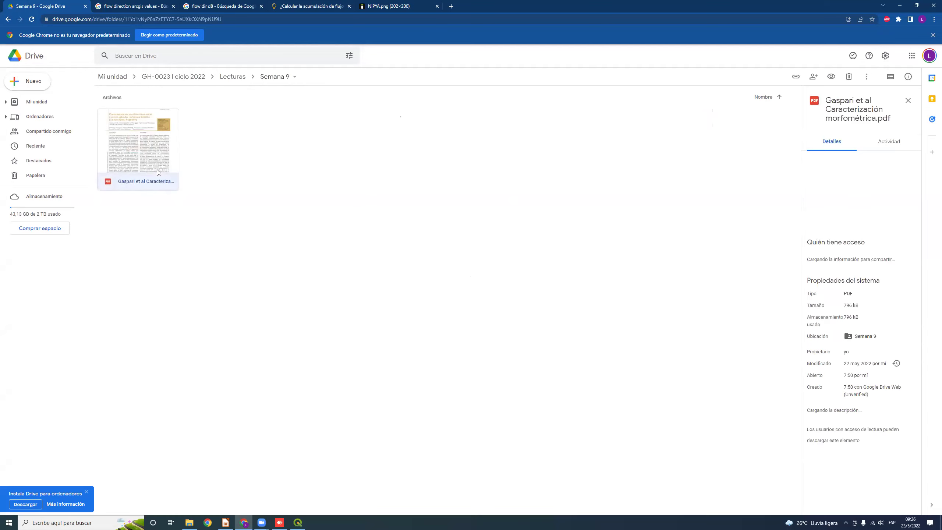
{"action": "double_click", "coordinate": [157, 169]}
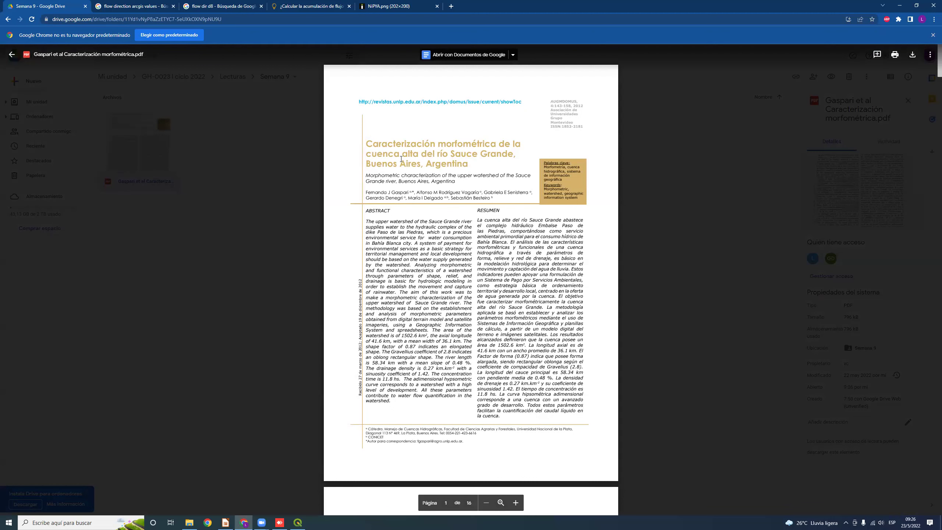
Skim the article from the abstract through the methods, equations, profiles and drainage order map to the relief and slope orientation maps.
{"action": "scroll", "coordinate": [472, 226], "scroll_direction": "down", "scroll_amount": 10}
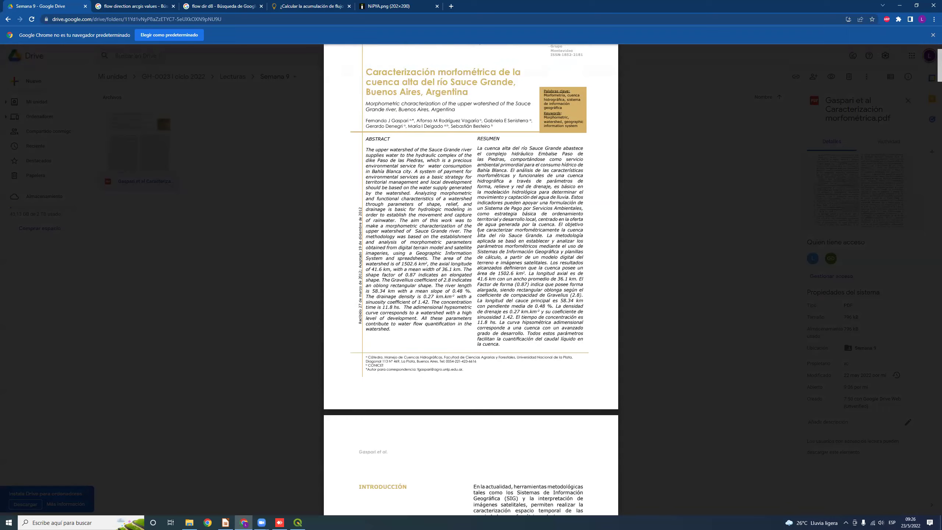
{"action": "scroll", "coordinate": [496, 267], "scroll_direction": "down", "scroll_amount": 8}
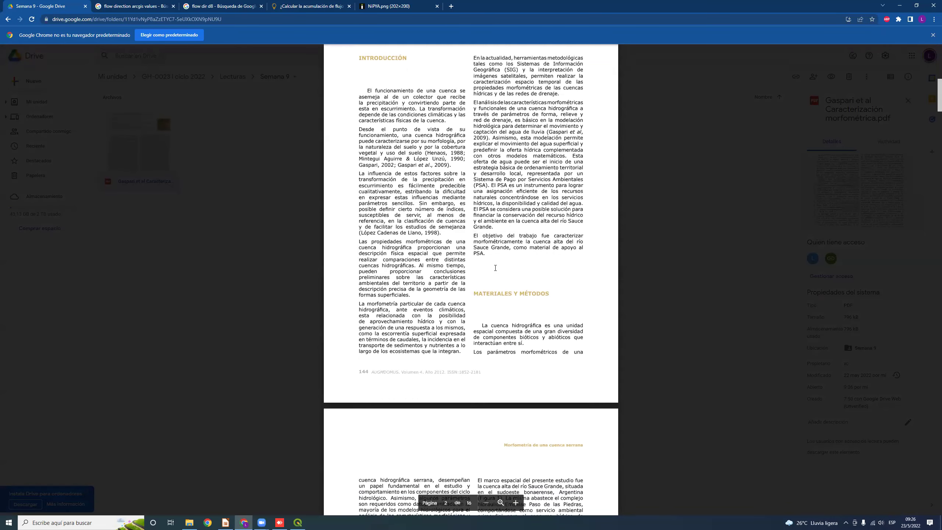
{"action": "scroll", "coordinate": [491, 256], "scroll_direction": "down", "scroll_amount": 2}
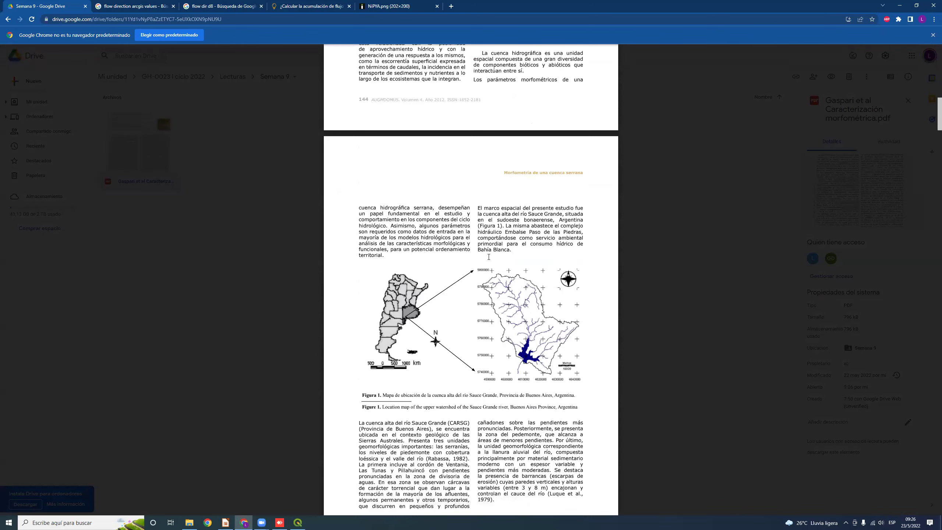
{"action": "scroll", "coordinate": [489, 256], "scroll_direction": "down", "scroll_amount": 13}
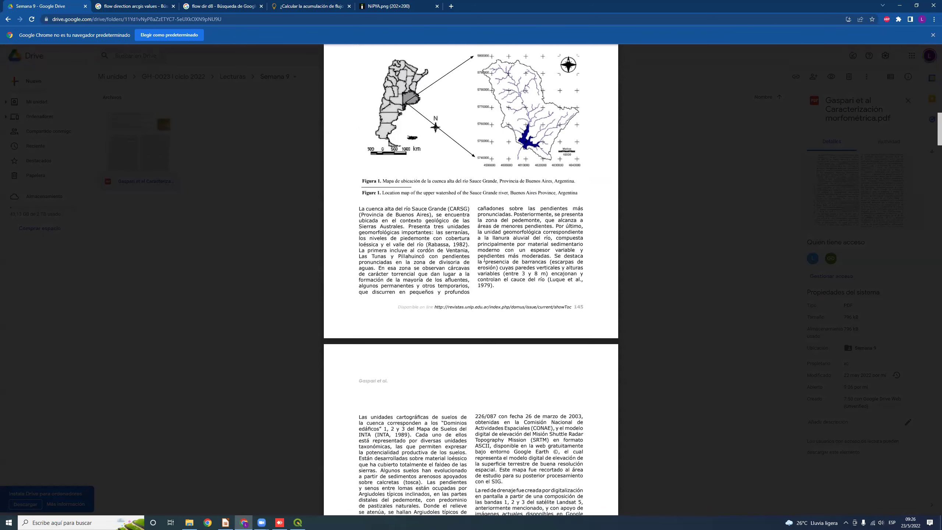
{"action": "scroll", "coordinate": [485, 257], "scroll_direction": "down", "scroll_amount": 13}
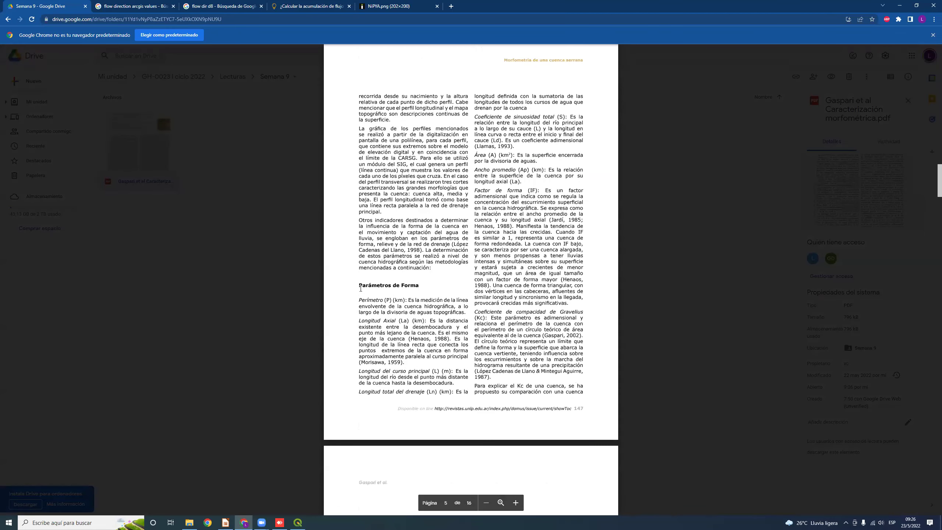
{"action": "scroll", "coordinate": [425, 305], "scroll_direction": "down", "scroll_amount": 10}
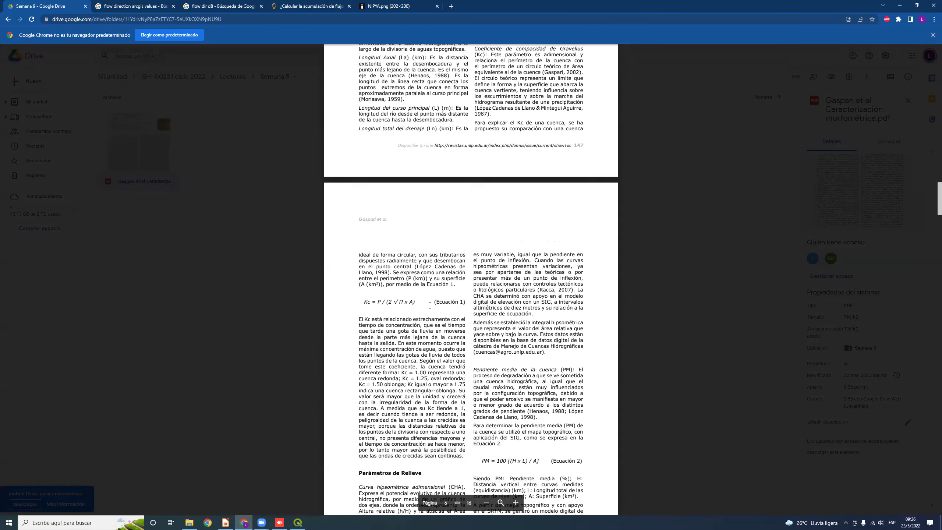
{"action": "scroll", "coordinate": [431, 351], "scroll_direction": "down", "scroll_amount": 11}
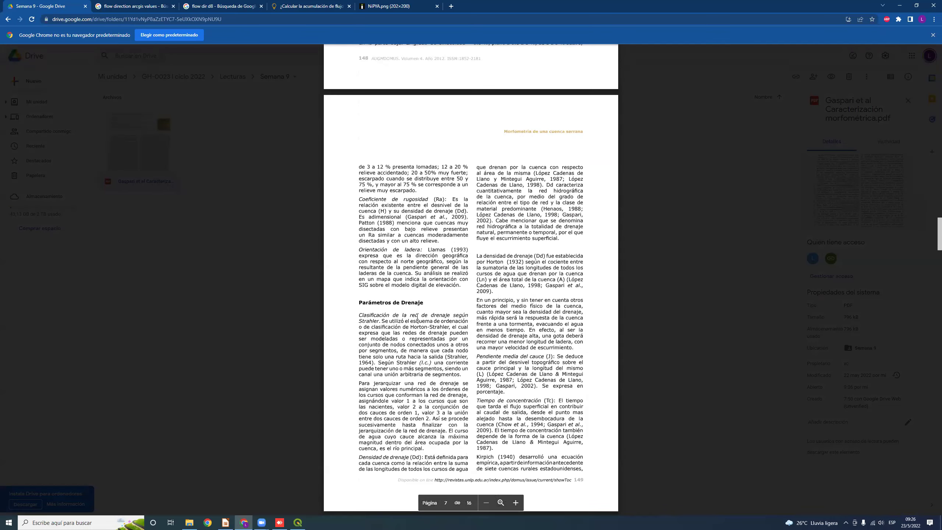
{"action": "scroll", "coordinate": [382, 303], "scroll_direction": "down", "scroll_amount": 12}
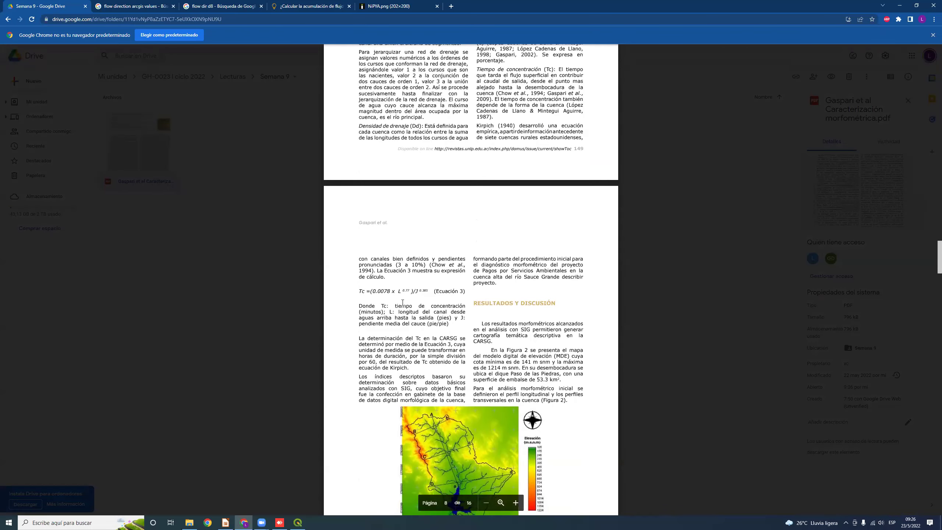
{"action": "scroll", "coordinate": [394, 305], "scroll_direction": "down", "scroll_amount": 19}
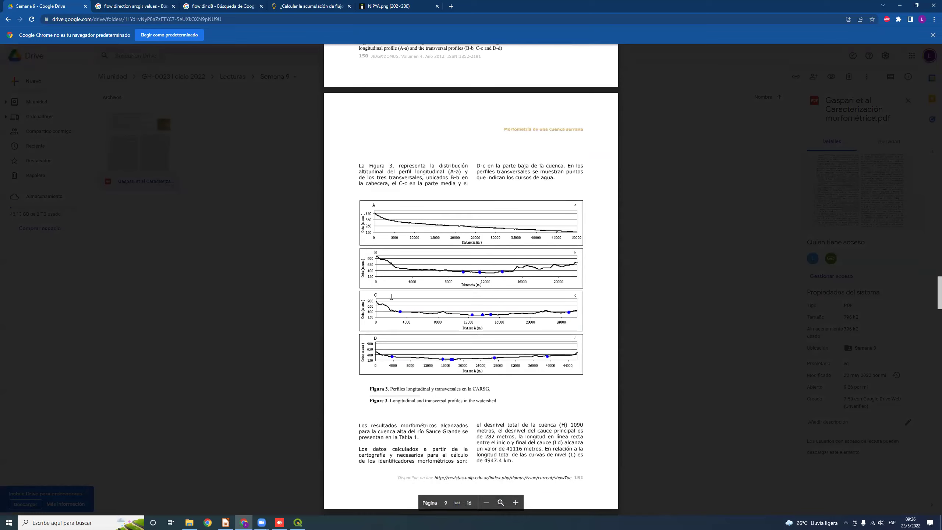
{"action": "scroll", "coordinate": [391, 292], "scroll_direction": "down", "scroll_amount": 20}
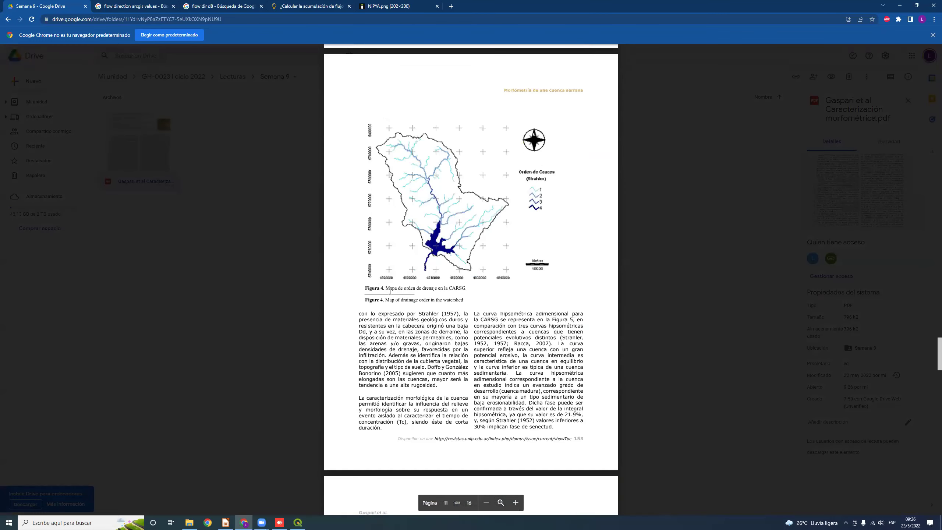
{"action": "scroll", "coordinate": [389, 292], "scroll_direction": "down", "scroll_amount": 5}
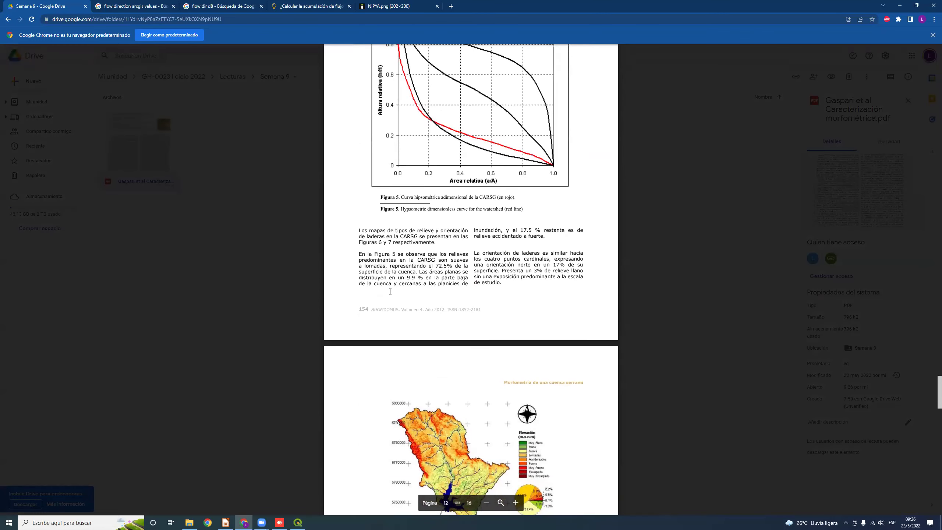
{"action": "scroll", "coordinate": [389, 292], "scroll_direction": "down", "scroll_amount": 11}
{"action": "scroll", "coordinate": [392, 279], "scroll_direction": "up", "scroll_amount": 6}
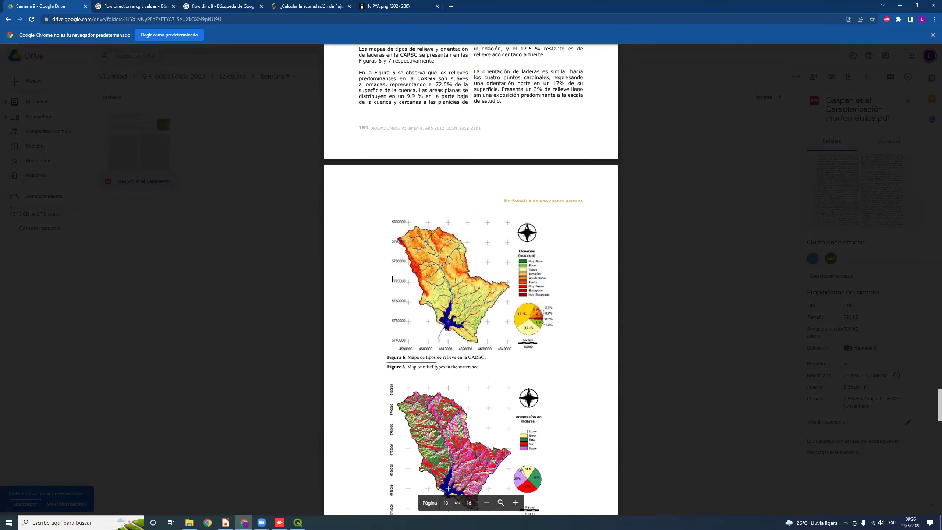
Return to the Parámetros de Forma section and read the definitions of perimeter, lengths, sinuosity, area, form factor and Gravelius coefficient.
{"action": "scroll", "coordinate": [392, 279], "scroll_direction": "up", "scroll_amount": 20}
{"action": "scroll", "coordinate": [415, 276], "scroll_direction": "up", "scroll_amount": 20}
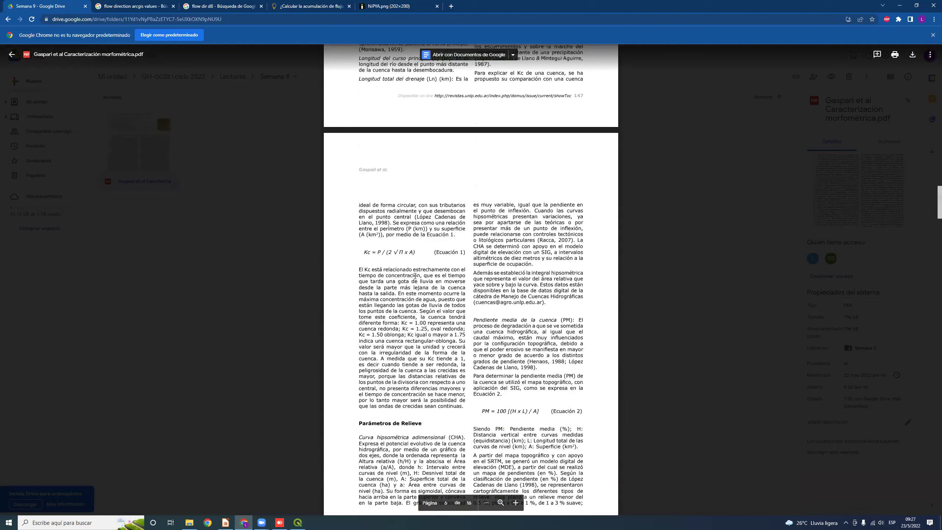
{"action": "scroll", "coordinate": [415, 275], "scroll_direction": "up", "scroll_amount": 9}
{"action": "scroll", "coordinate": [355, 372], "scroll_direction": "up", "scroll_amount": 7}
{"action": "scroll", "coordinate": [387, 355], "scroll_direction": "down", "scroll_amount": 2}
{"action": "scroll", "coordinate": [387, 354], "scroll_direction": "down", "scroll_amount": 7}
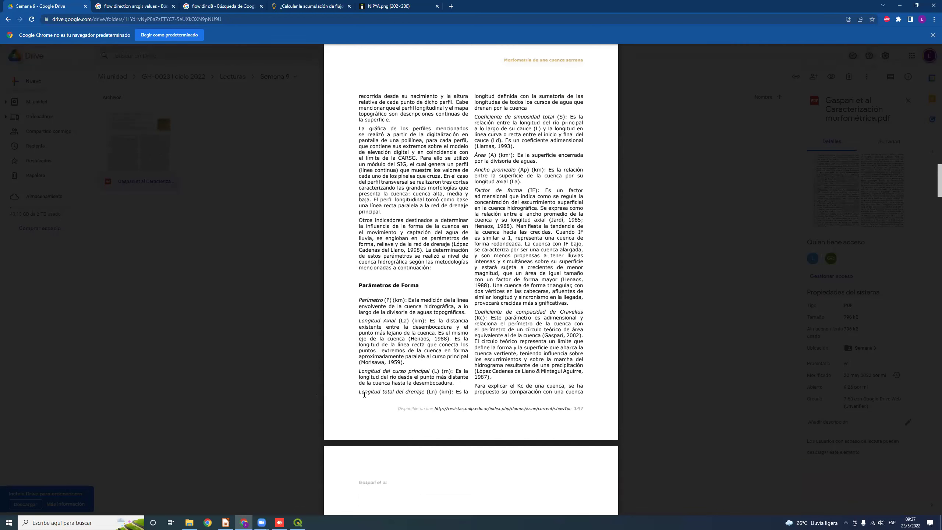
{"action": "scroll", "coordinate": [398, 392], "scroll_direction": "up", "scroll_amount": 3}
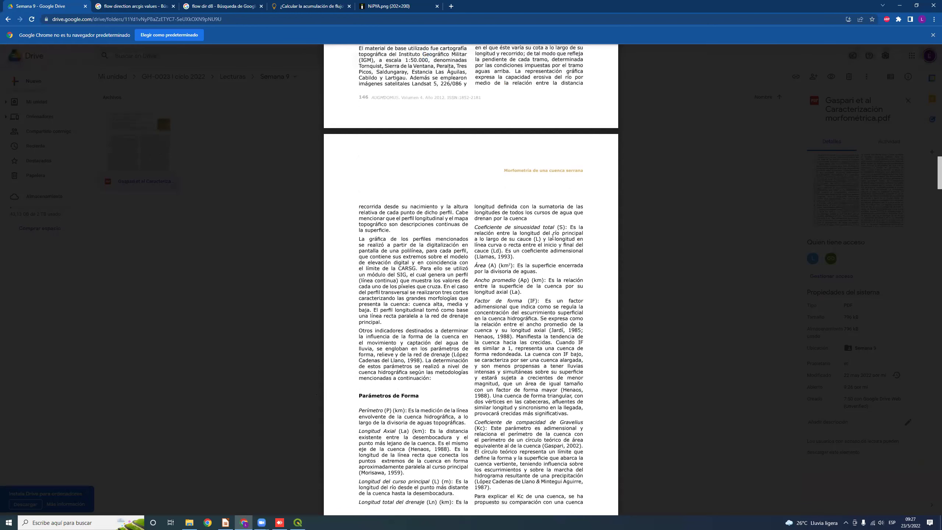
{"action": "scroll", "coordinate": [509, 266], "scroll_direction": "down", "scroll_amount": 1}
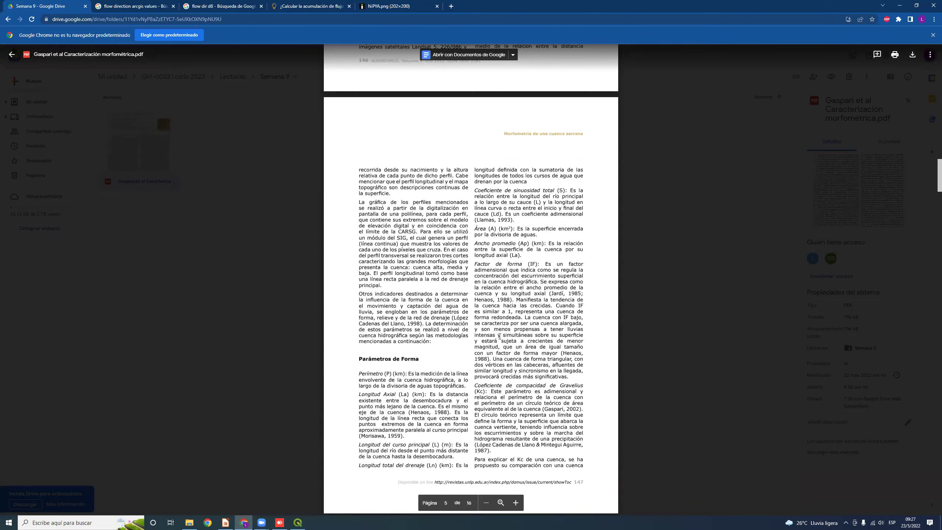
{"action": "scroll", "coordinate": [525, 356], "scroll_direction": "down", "scroll_amount": 2}
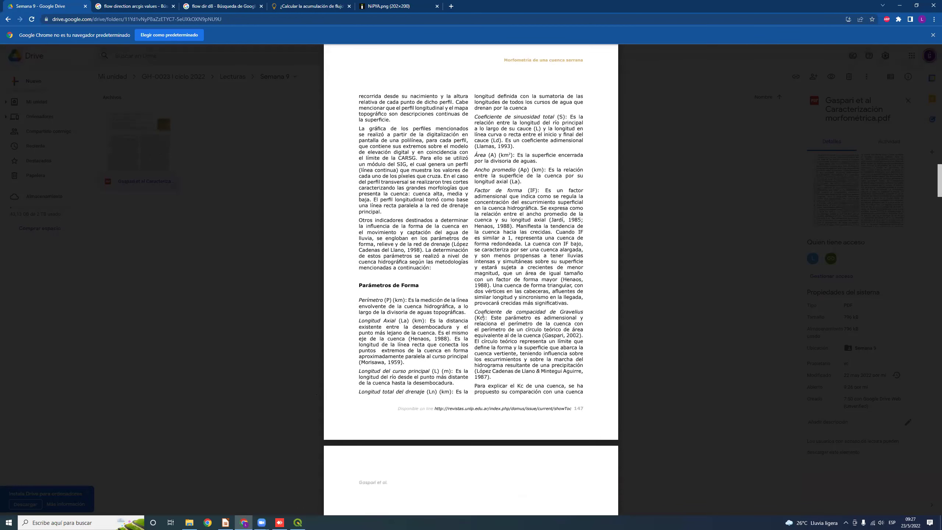
{"action": "scroll", "coordinate": [551, 330], "scroll_direction": "down", "scroll_amount": 1}
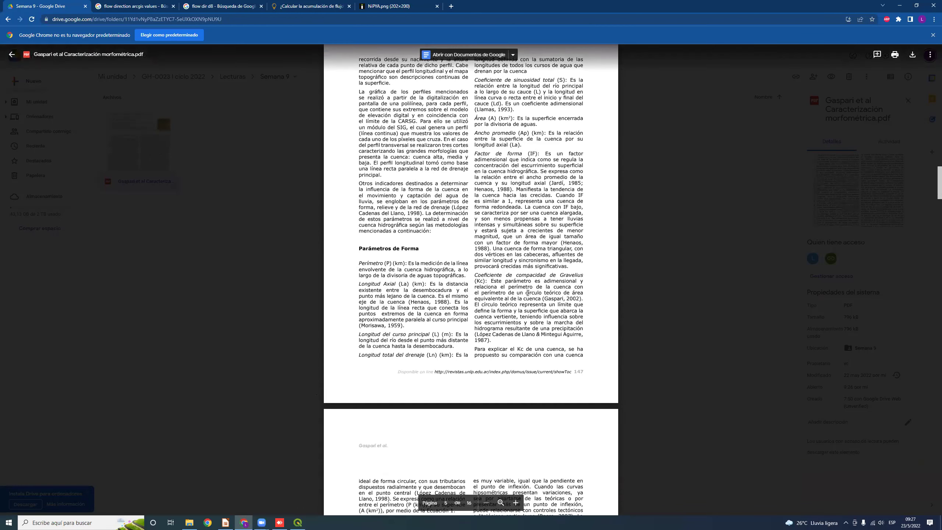
Read the Gravelius coefficient equation and the Parámetros de Relieve definitions: hypsometric curve, mean basin slope, roughness coefficient and slope orientation.
{"action": "scroll", "coordinate": [528, 283], "scroll_direction": "down", "scroll_amount": 2}
{"action": "scroll", "coordinate": [529, 283], "scroll_direction": "down", "scroll_amount": 5}
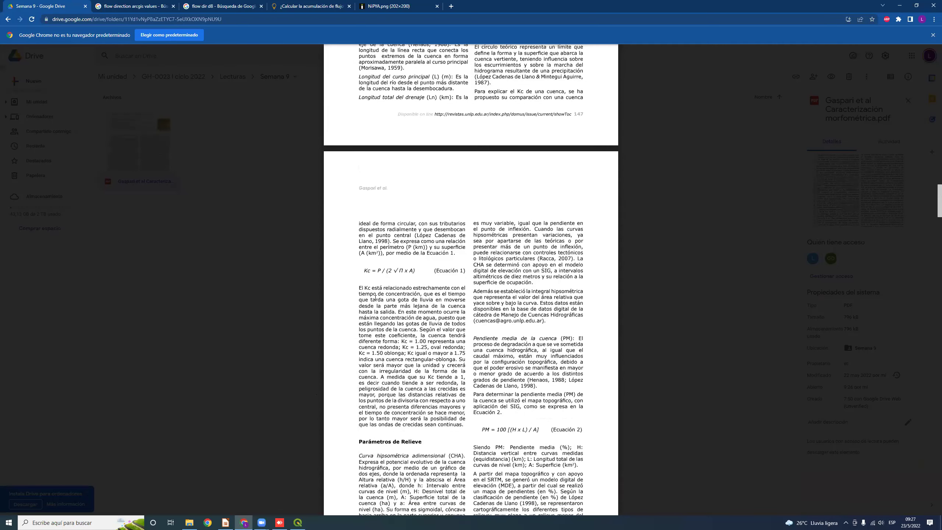
{"action": "scroll", "coordinate": [430, 316], "scroll_direction": "up", "scroll_amount": 3}
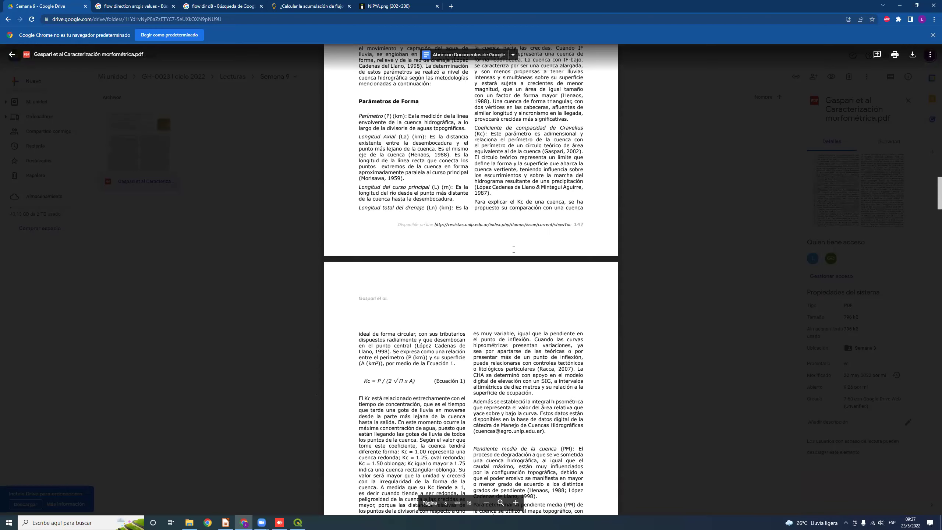
{"action": "scroll", "coordinate": [514, 249], "scroll_direction": "down", "scroll_amount": 5}
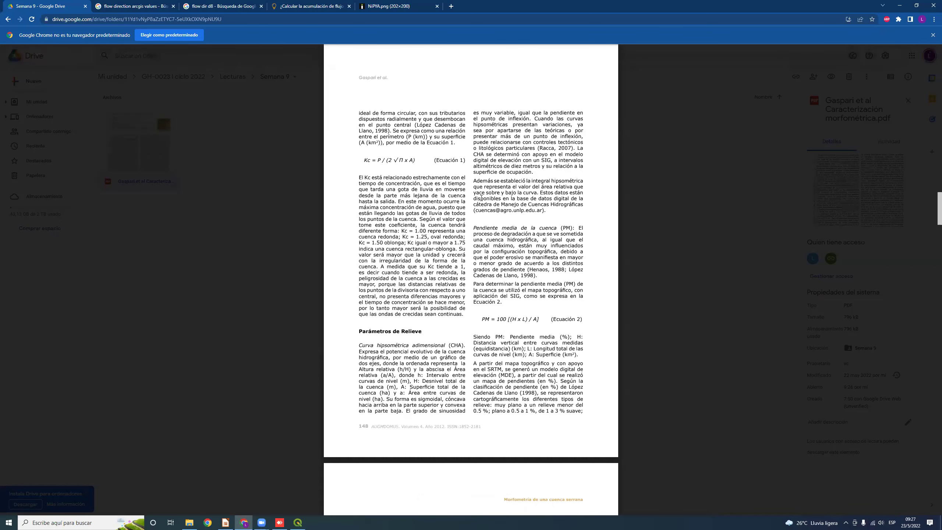
{"action": "scroll", "coordinate": [535, 299], "scroll_direction": "down", "scroll_amount": 5}
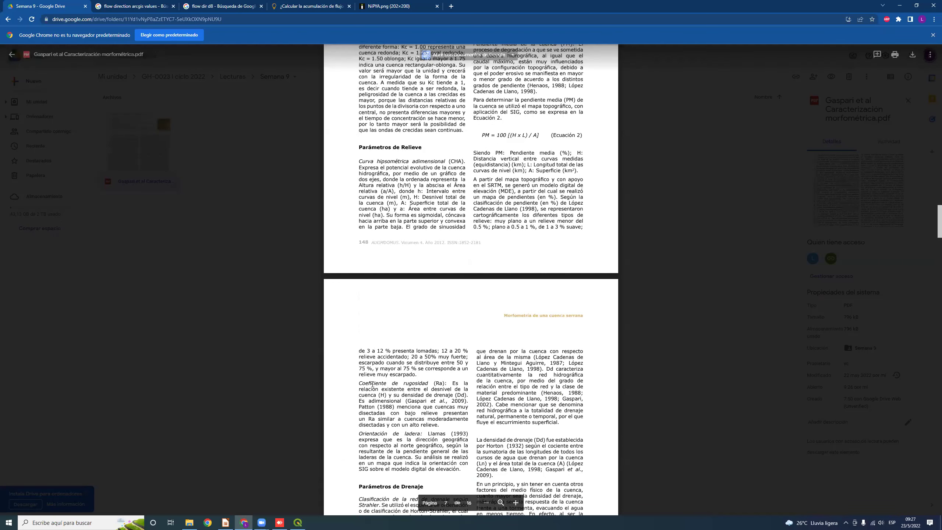
{"action": "scroll", "coordinate": [449, 421], "scroll_direction": "down", "scroll_amount": 1}
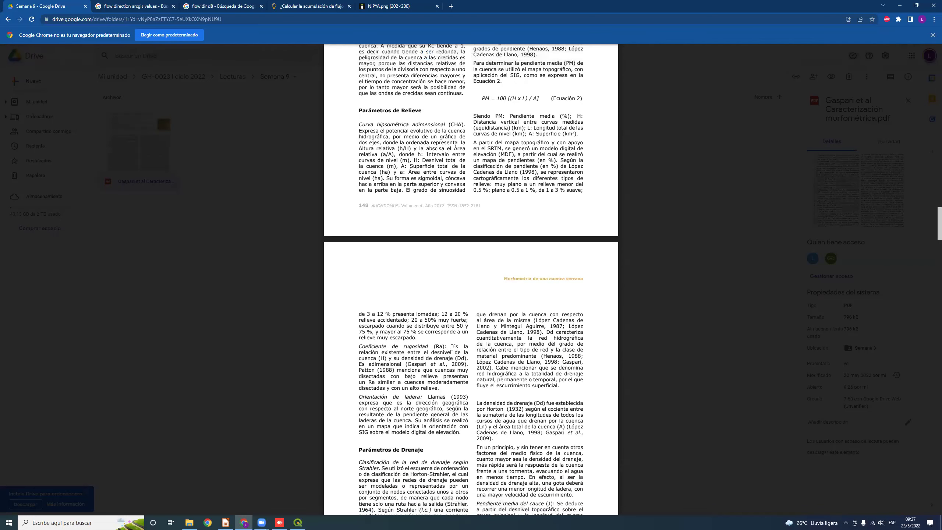
{"action": "scroll", "coordinate": [409, 374], "scroll_direction": "down", "scroll_amount": 1}
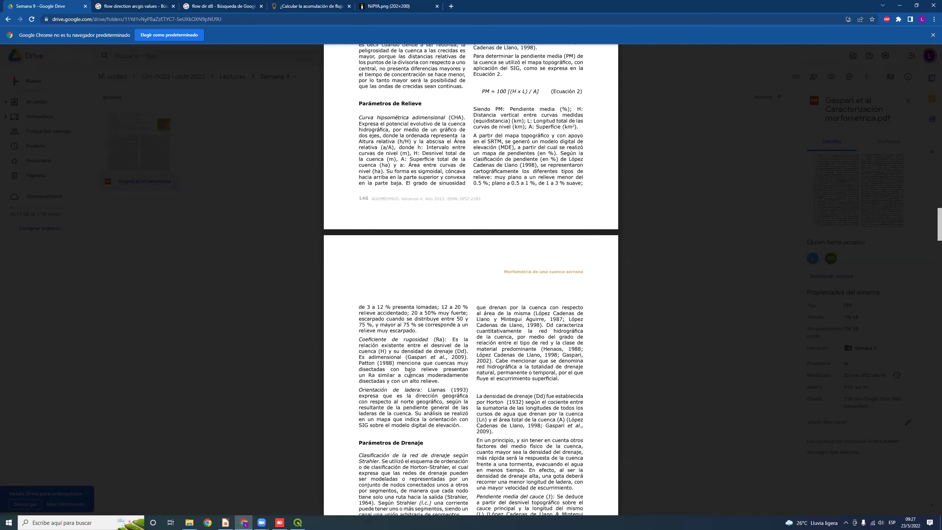
{"action": "scroll", "coordinate": [411, 375], "scroll_direction": "down", "scroll_amount": 1}
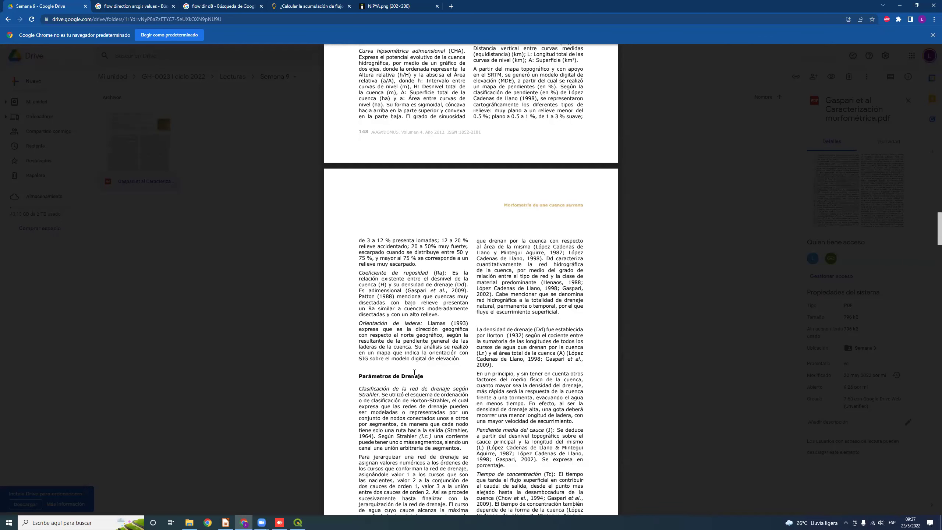
{"action": "scroll", "coordinate": [413, 372], "scroll_direction": "down", "scroll_amount": 1}
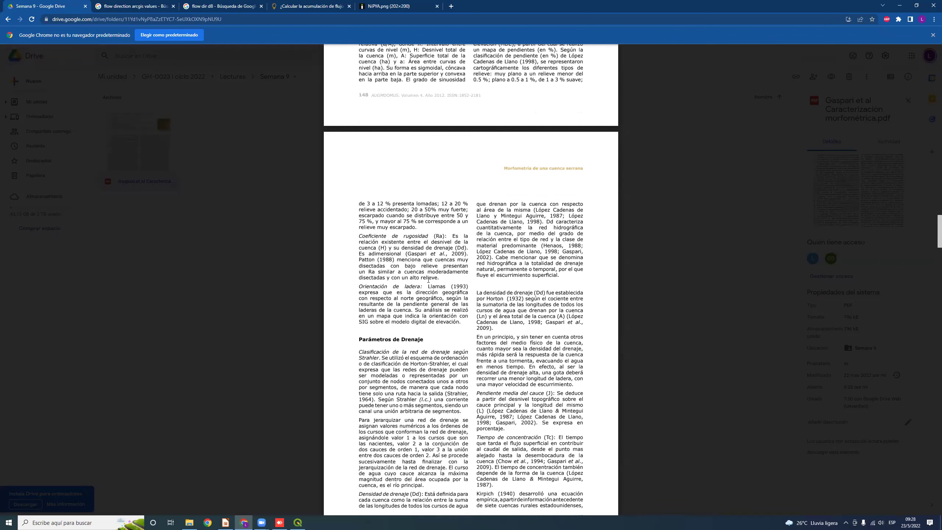
{"action": "scroll", "coordinate": [428, 279], "scroll_direction": "down", "scroll_amount": 1}
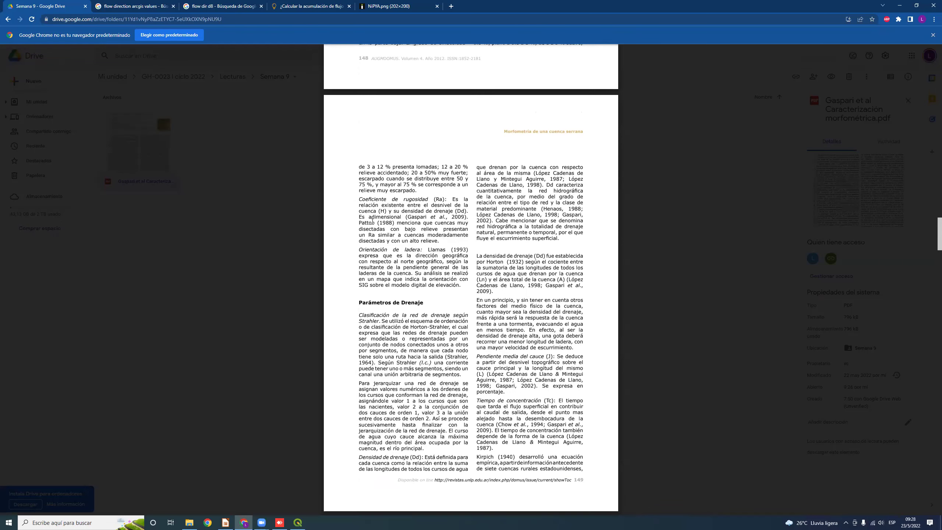
{"action": "left_click_drag", "start_coordinate": [399, 224], "coordinate": [441, 242]}
{"action": "left_click", "coordinate": [431, 301]}
Read the Parámetros de Drenaje definitions: Strahler classification, drainage density, mean channel slope and time of concentration with Equation 3.
{"action": "scroll", "coordinate": [449, 313], "scroll_direction": "down", "scroll_amount": 1}
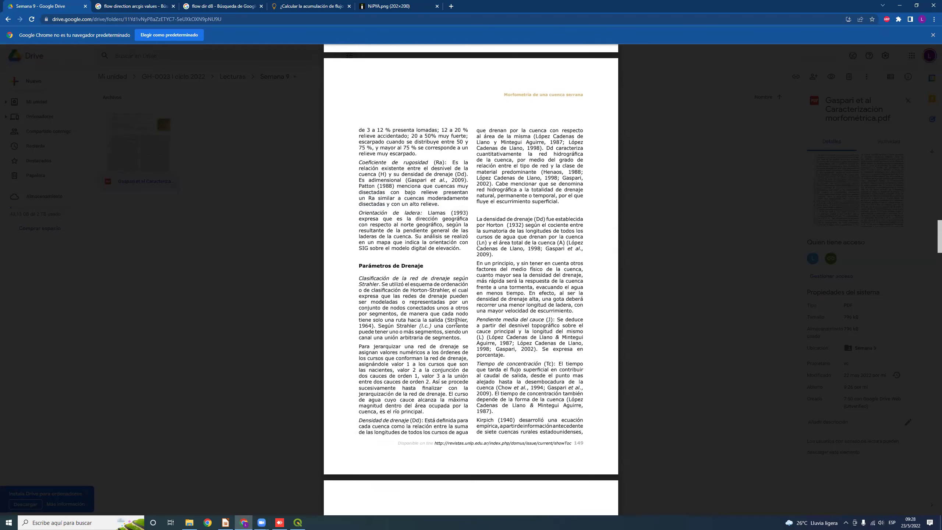
{"action": "scroll", "coordinate": [437, 337], "scroll_direction": "down", "scroll_amount": 2}
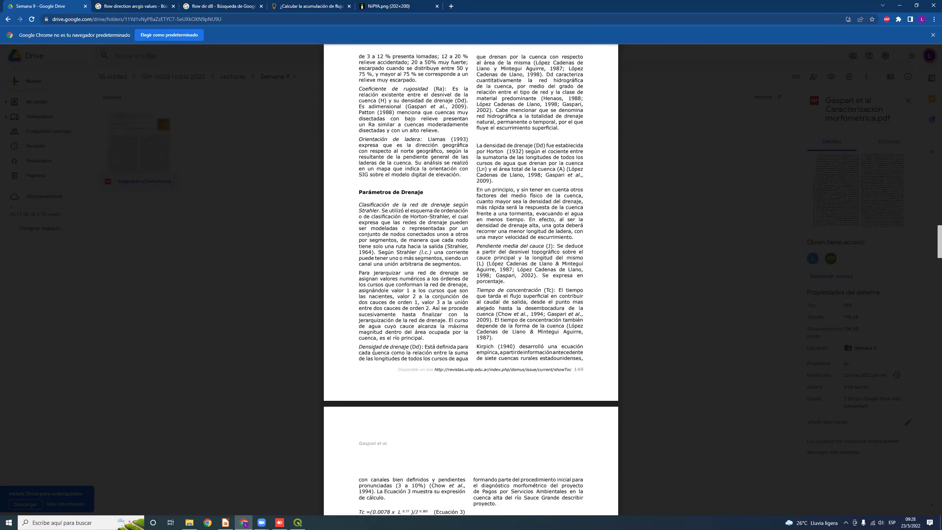
{"action": "scroll", "coordinate": [512, 230], "scroll_direction": "up", "scroll_amount": 2}
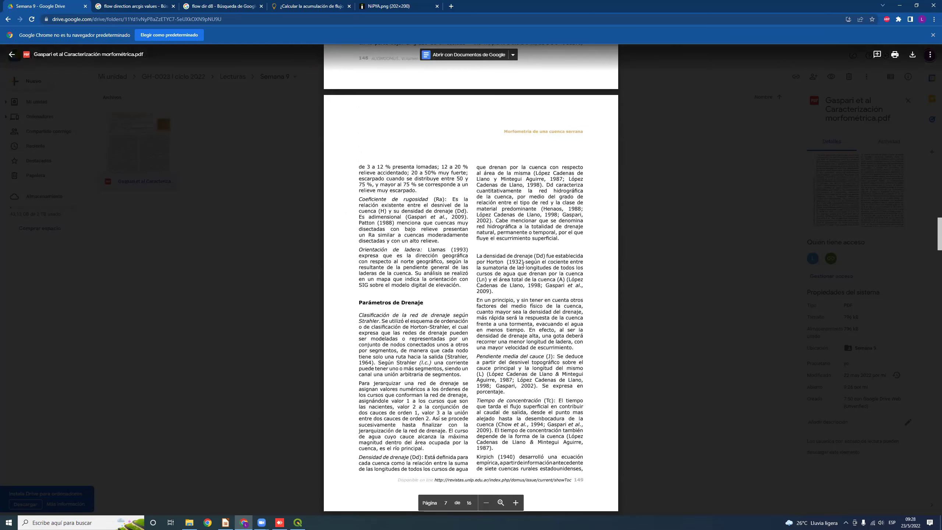
{"action": "scroll", "coordinate": [497, 300], "scroll_direction": "down", "scroll_amount": 2}
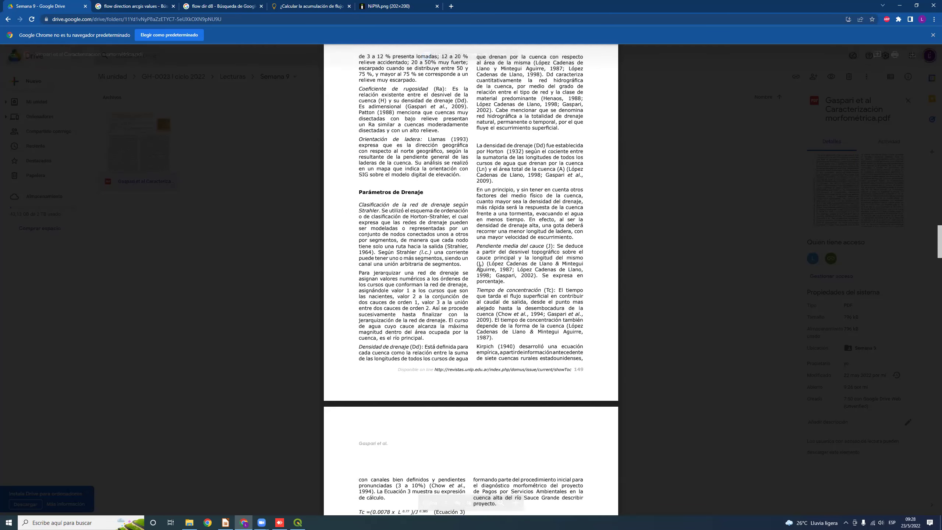
{"action": "double_click", "coordinate": [544, 289]}
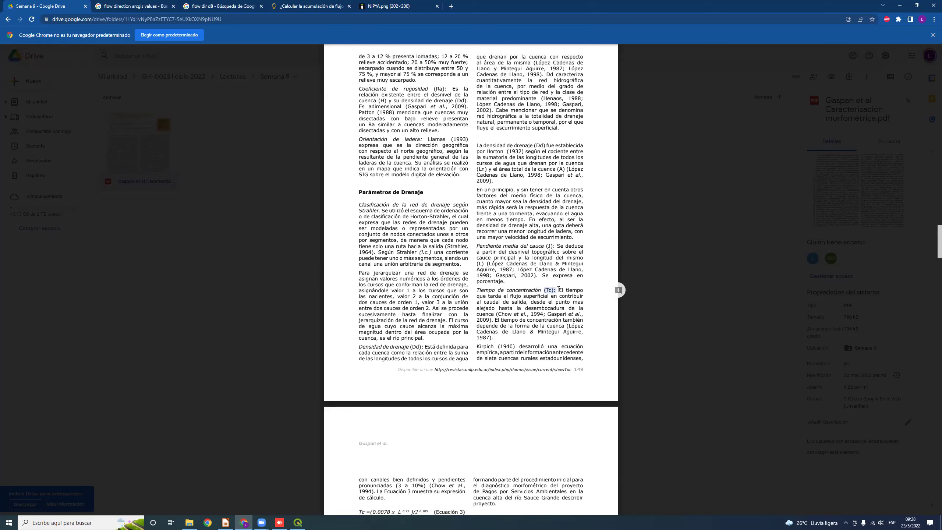
{"action": "double_click", "coordinate": [515, 291]}
{"action": "left_click", "coordinate": [501, 318]}
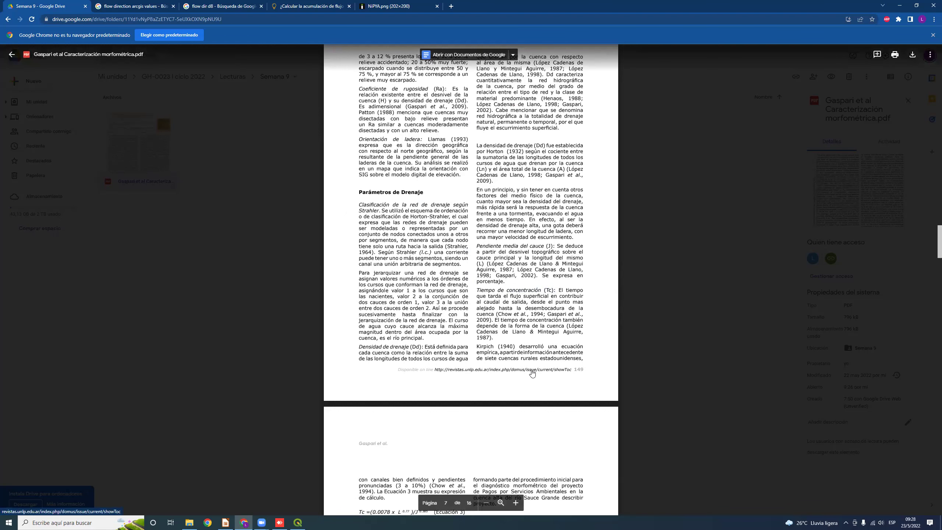
{"action": "scroll", "coordinate": [537, 365], "scroll_direction": "down", "scroll_amount": 3}
{"action": "scroll", "coordinate": [533, 354], "scroll_direction": "down", "scroll_amount": 1}
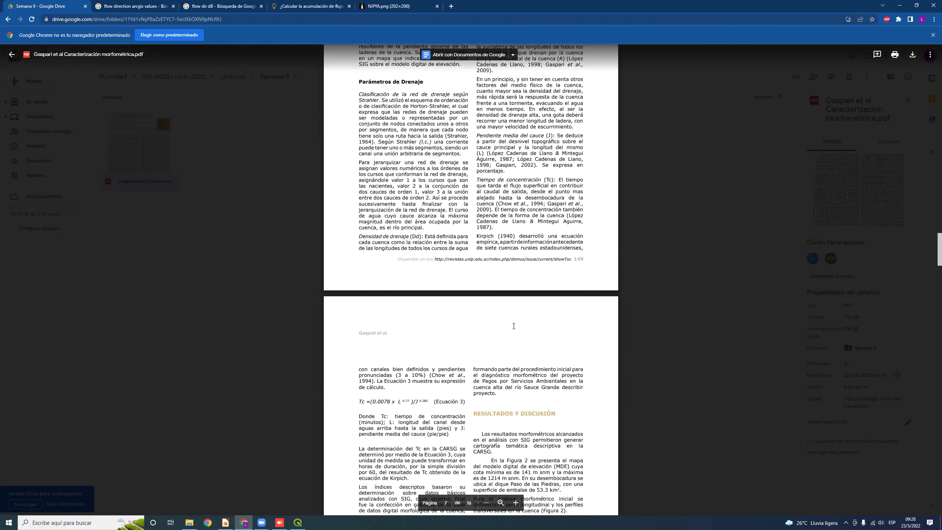
Skim the article's results, hypsometric curve, conclusions and Tabla 1, go back to its first pages and close the PDF preview.
{"action": "scroll", "coordinate": [467, 416], "scroll_direction": "down", "scroll_amount": 5}
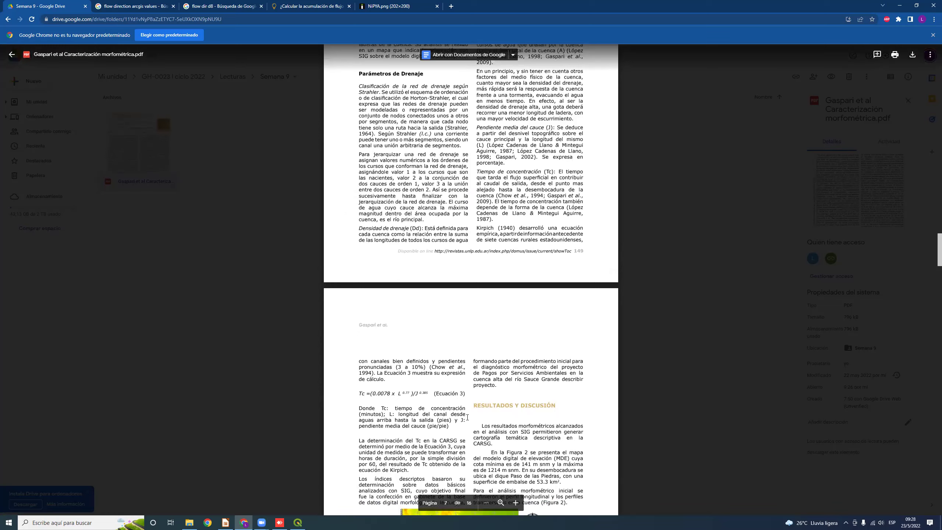
{"action": "scroll", "coordinate": [467, 416], "scroll_direction": "down", "scroll_amount": 12}
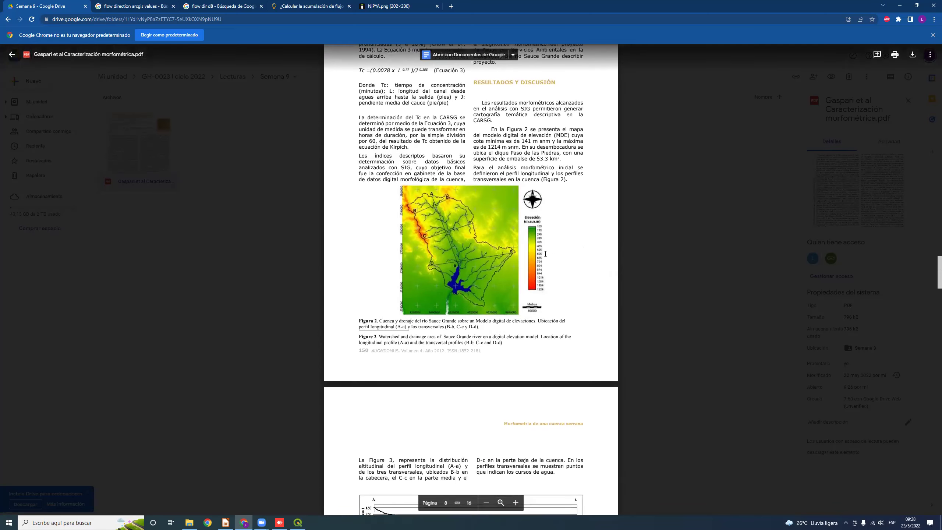
{"action": "scroll", "coordinate": [562, 262], "scroll_direction": "down", "scroll_amount": 20}
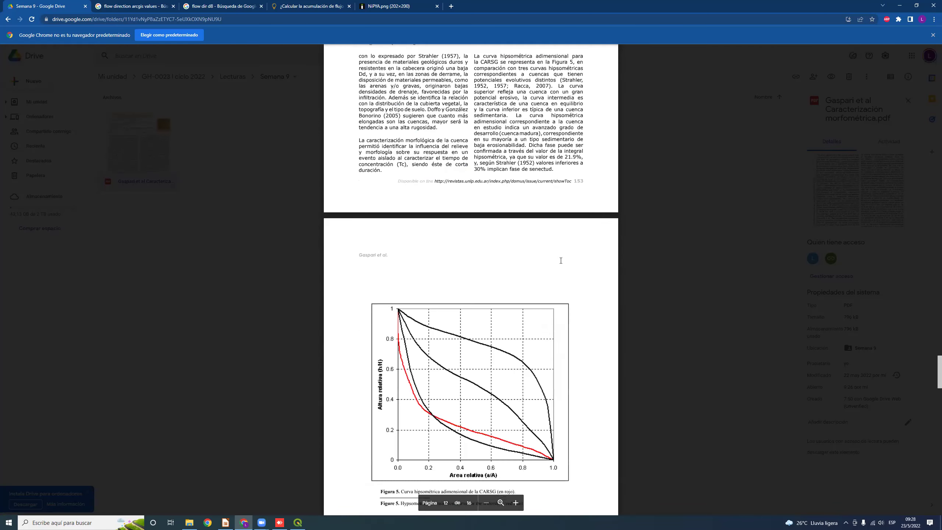
{"action": "scroll", "coordinate": [556, 242], "scroll_direction": "down", "scroll_amount": 20}
{"action": "scroll", "coordinate": [418, 369], "scroll_direction": "up", "scroll_amount": 12}
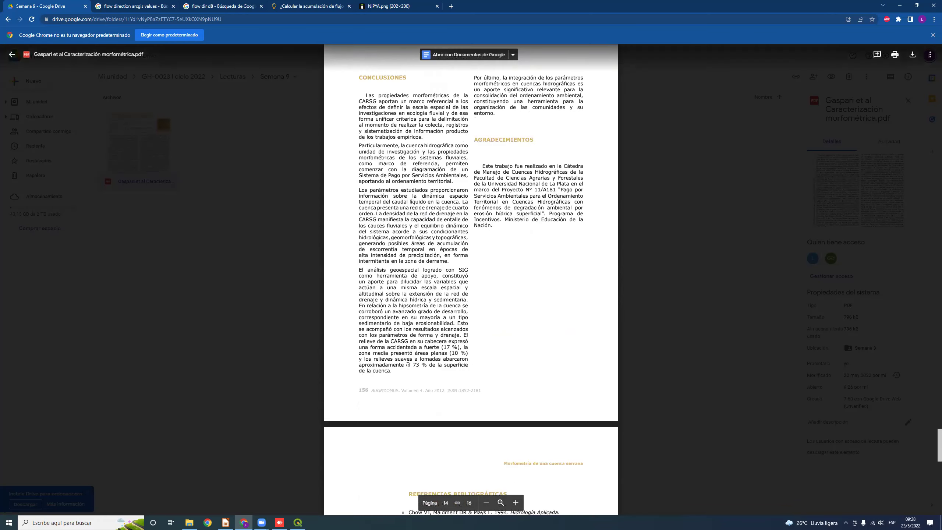
{"action": "scroll", "coordinate": [419, 379], "scroll_direction": "up", "scroll_amount": 20}
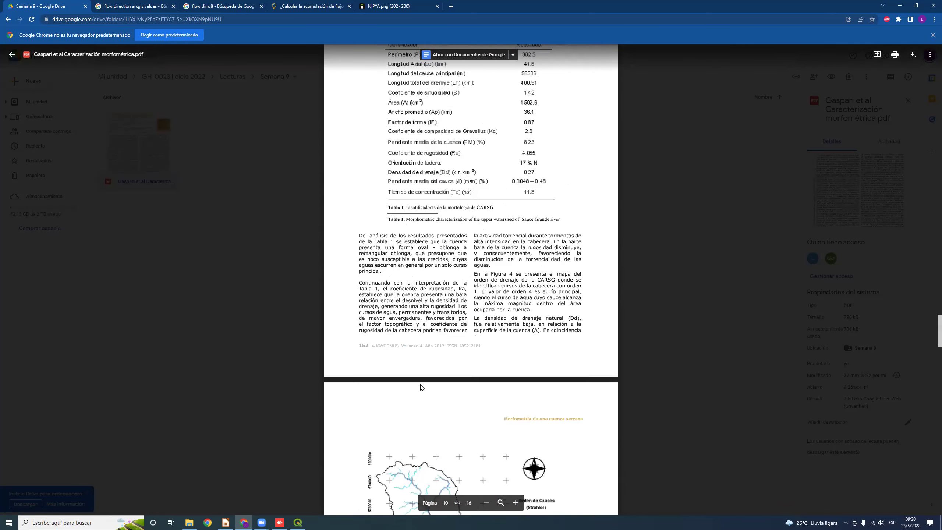
{"action": "scroll", "coordinate": [424, 395], "scroll_direction": "up", "scroll_amount": 20}
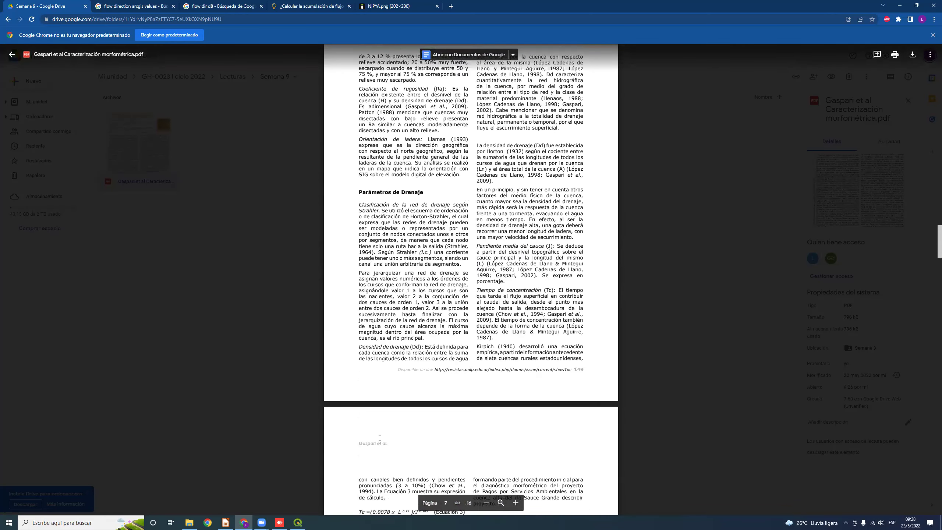
{"action": "scroll", "coordinate": [412, 400], "scroll_direction": "up", "scroll_amount": 20}
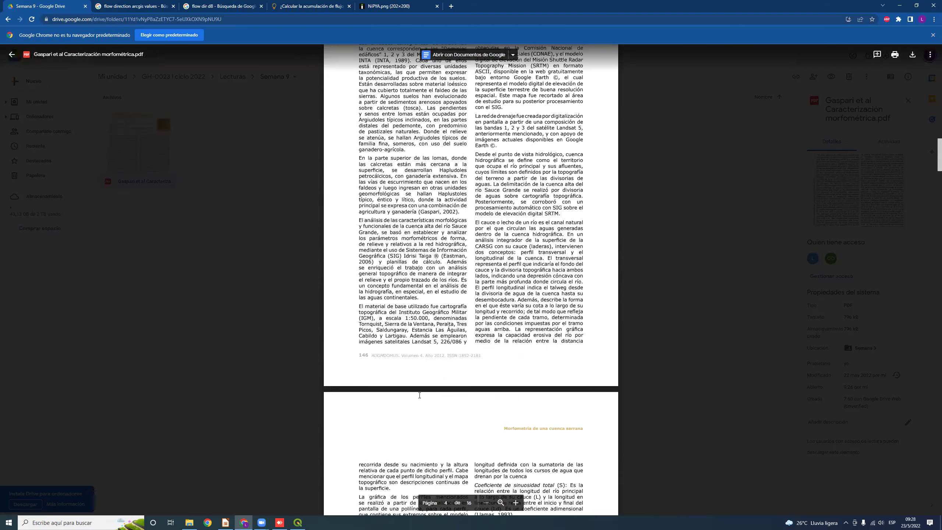
{"action": "scroll", "coordinate": [420, 403], "scroll_direction": "up", "scroll_amount": 20}
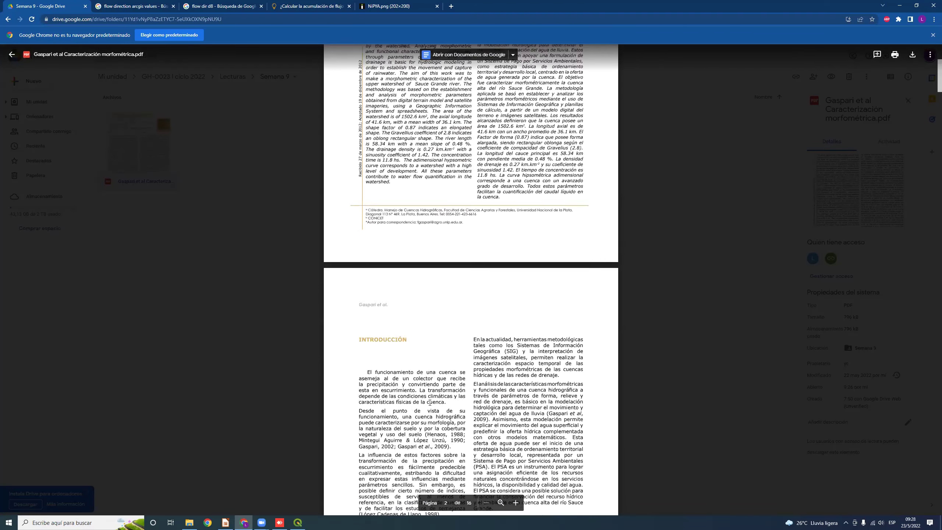
{"action": "scroll", "coordinate": [431, 393], "scroll_direction": "up", "scroll_amount": 3}
{"action": "left_click", "coordinate": [279, 276]}
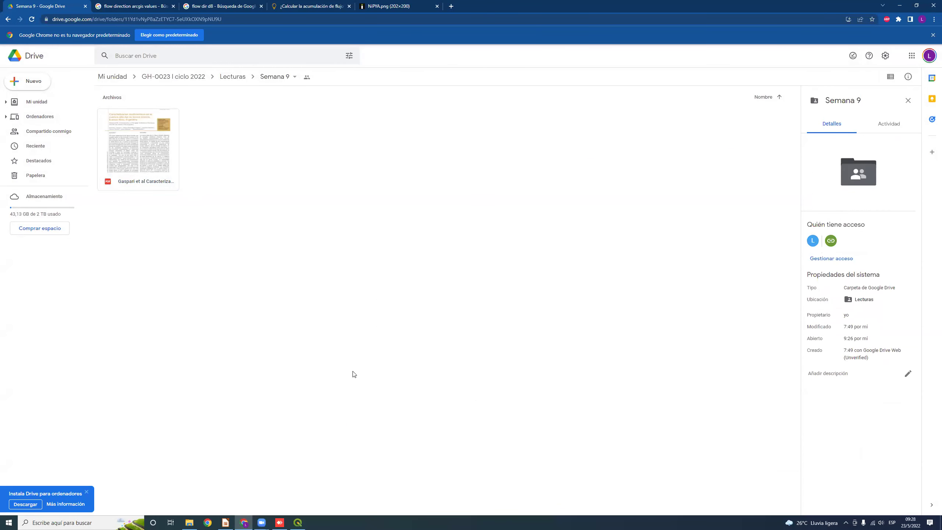
Switch to QGIS and centre the basin polygon in the map view.
{"action": "left_click", "coordinate": [298, 522]}
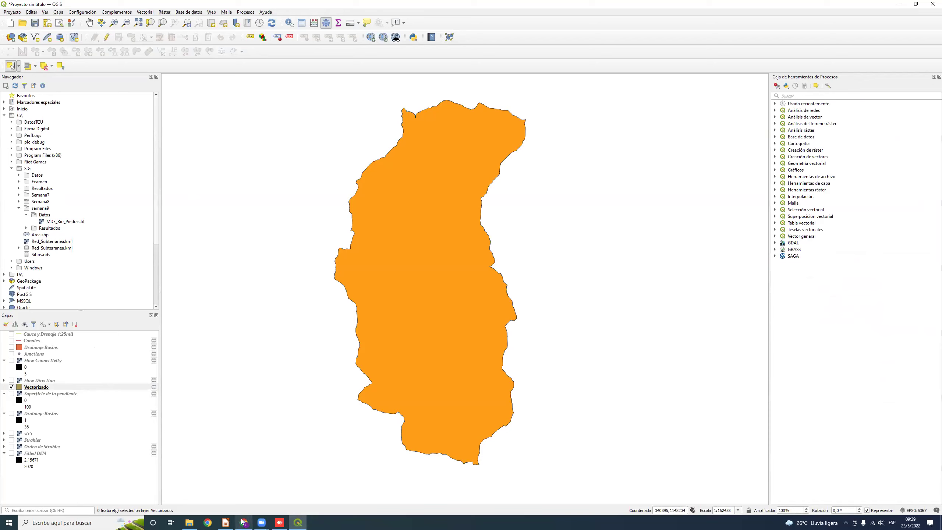
{"action": "mouse_move", "coordinate": [242, 521]}
{"action": "left_click_drag", "start_coordinate": [405, 265], "coordinate": [420, 296]}
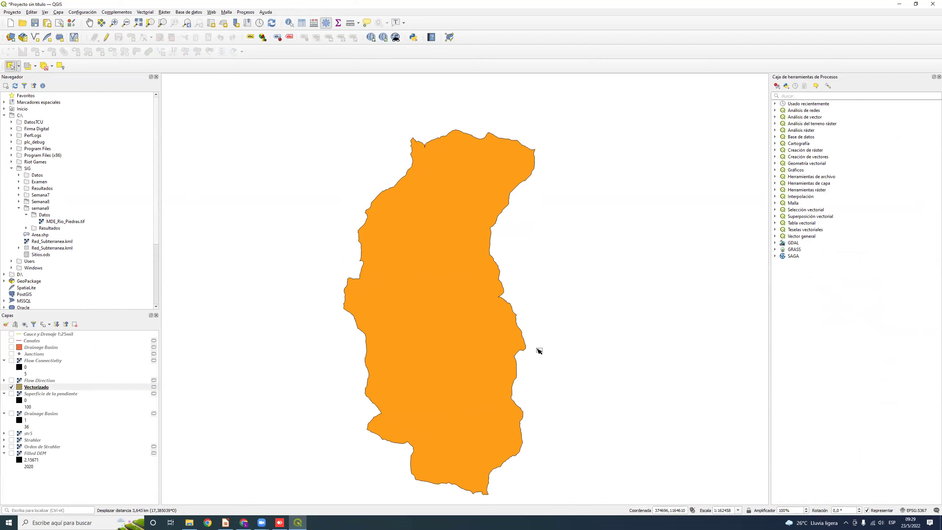
{"action": "left_click_drag", "start_coordinate": [590, 404], "coordinate": [596, 381]}
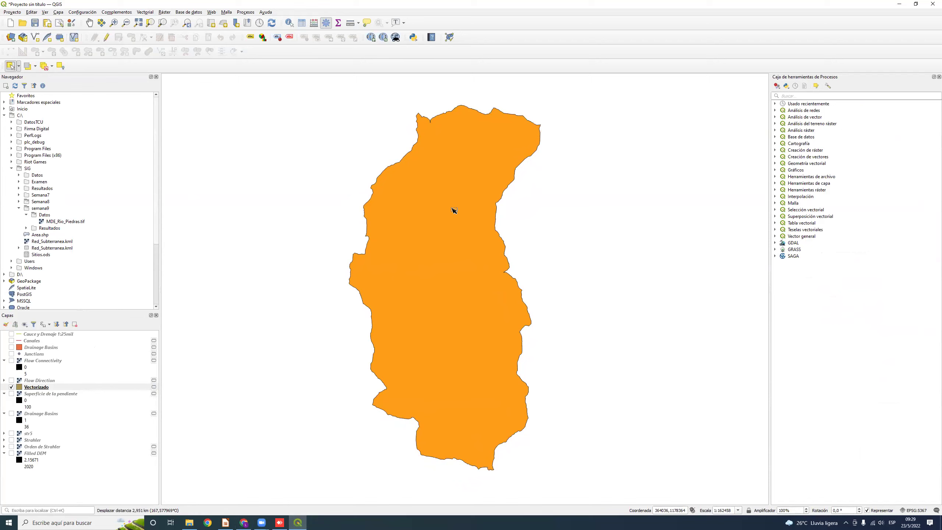
Select the basin polygon of the Vectorizado layer in the map and clear the selection again.
{"action": "left_click_drag", "start_coordinate": [606, 178], "coordinate": [511, 429]}
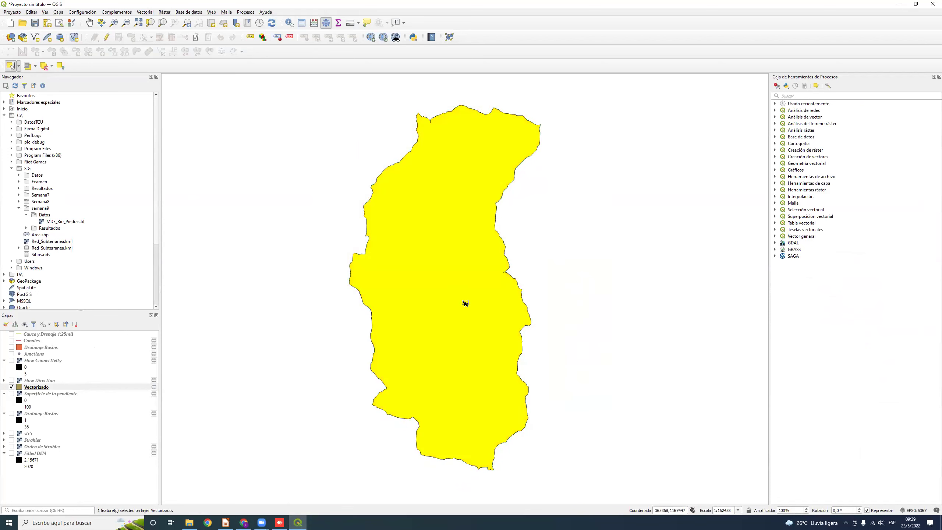
{"action": "left_click", "coordinate": [454, 330]}
{"action": "left_click", "coordinate": [576, 189]}
{"action": "left_click_drag", "start_coordinate": [595, 113], "coordinate": [446, 177]}
{"action": "left_click", "coordinate": [297, 216]}
{"action": "left_click", "coordinate": [521, 237]}
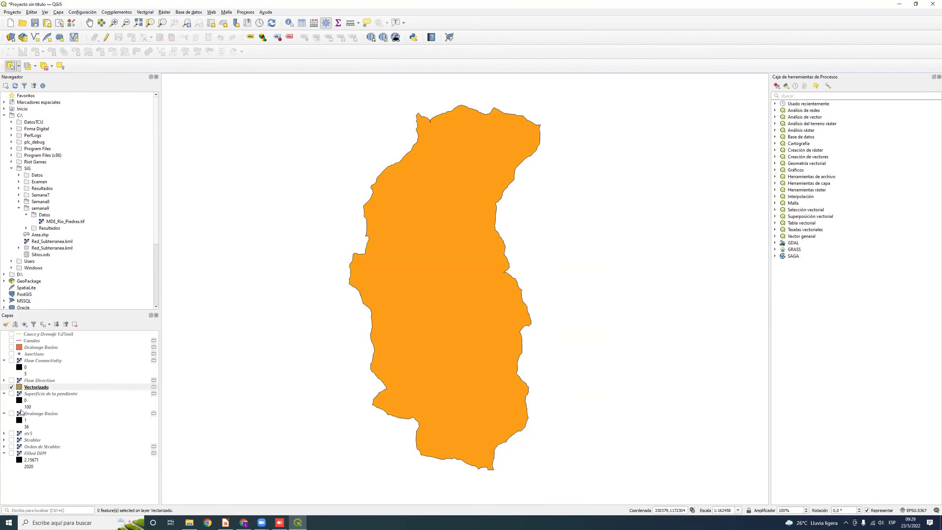
Collapse the Superficie de la pendiente and Drainage Basins legends, and turn on the Filled DEM layer beneath the basin polygon.
{"action": "left_click", "coordinate": [4, 393]}
{"action": "left_click", "coordinate": [4, 400]}
{"action": "left_click", "coordinate": [4, 406]}
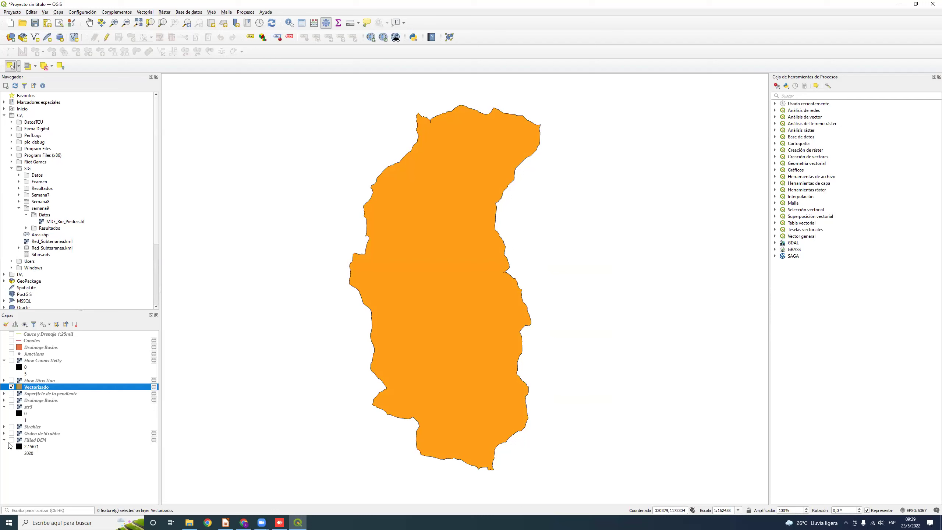
{"action": "left_click", "coordinate": [11, 440]}
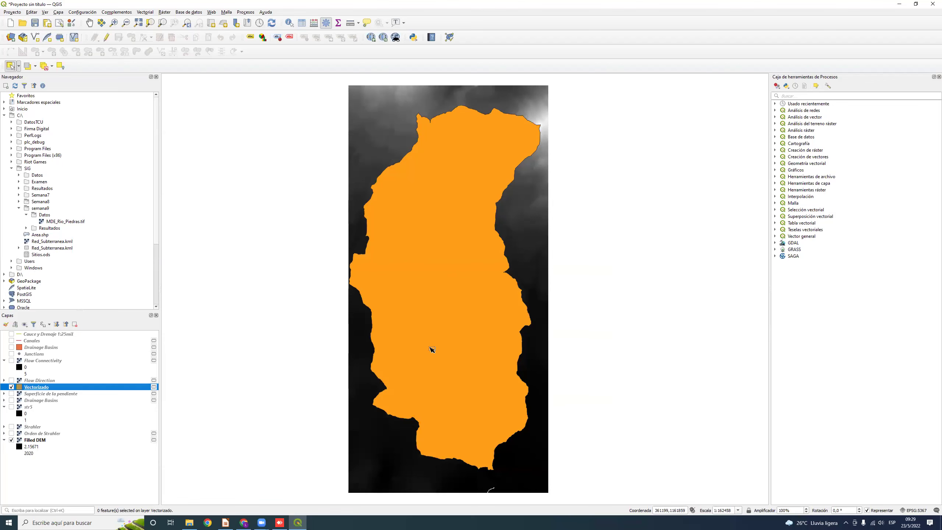
Examine the extent of the basin polygon against the Filled DEM raster.
{"action": "scroll", "coordinate": [434, 318], "scroll_direction": "down", "scroll_amount": 1}
{"action": "scroll", "coordinate": [430, 316], "scroll_direction": "up", "scroll_amount": 1}
{"action": "scroll", "coordinate": [399, 182], "scroll_direction": "down", "scroll_amount": 1}
{"action": "left_click_drag", "start_coordinate": [361, 126], "coordinate": [496, 347]}
{"action": "left_click", "coordinate": [431, 330]}
{"action": "scroll", "coordinate": [456, 312], "scroll_direction": "up", "scroll_amount": 1}
{"action": "left_click_drag", "start_coordinate": [325, 212], "coordinate": [374, 298]}
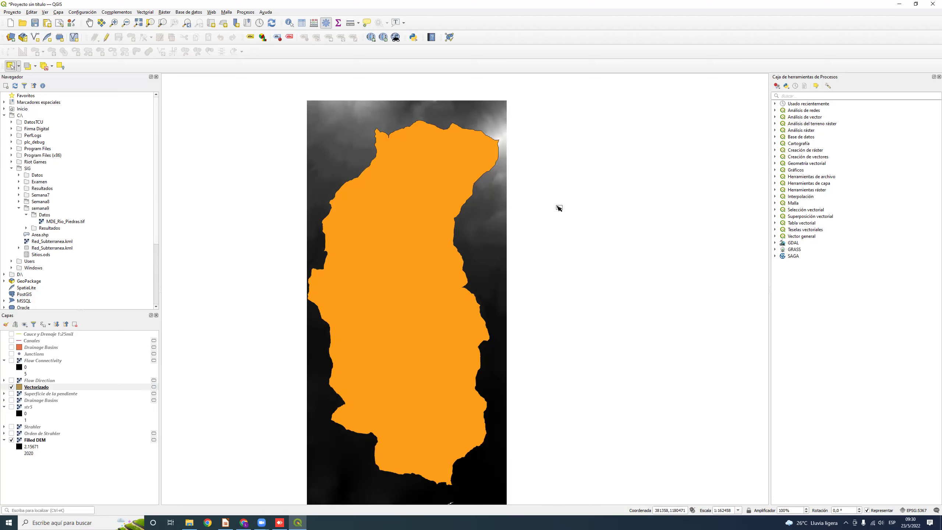
Start editing the Vectorizado layer and draw a small five-vertex polygon over the north-west corner of the Filled DEM.
{"action": "left_click", "coordinate": [38, 388]}
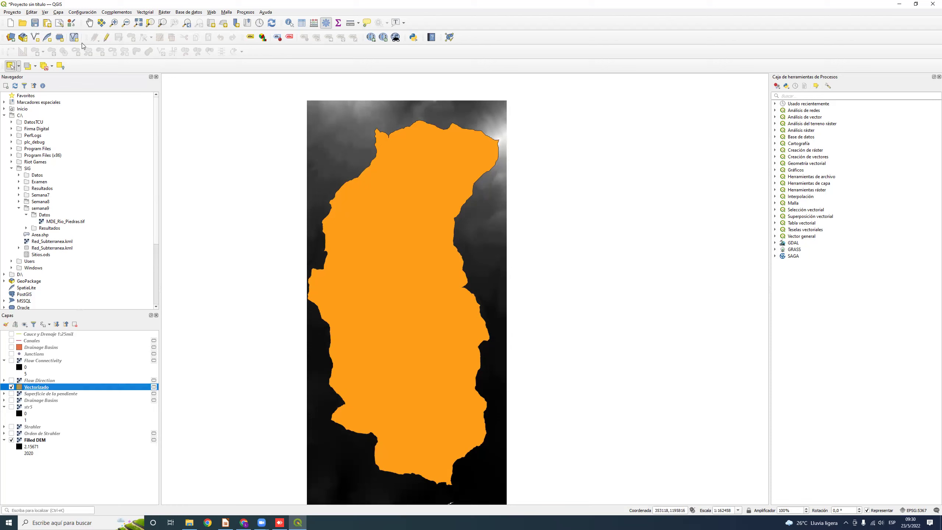
{"action": "left_click", "coordinate": [106, 38]}
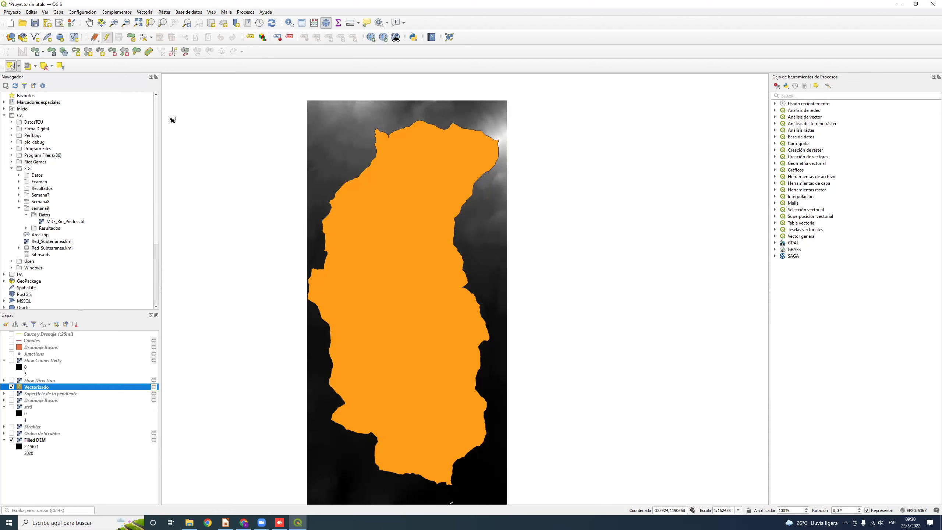
{"action": "left_click", "coordinate": [131, 37]}
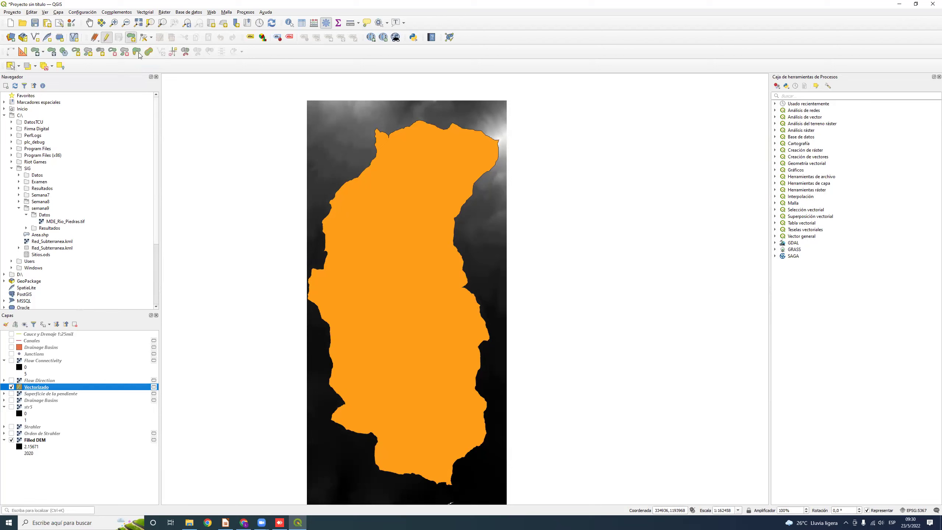
{"action": "left_click", "coordinate": [326, 102]}
{"action": "left_click", "coordinate": [332, 131]}
{"action": "left_click", "coordinate": [320, 149]}
{"action": "left_click", "coordinate": [307, 128]}
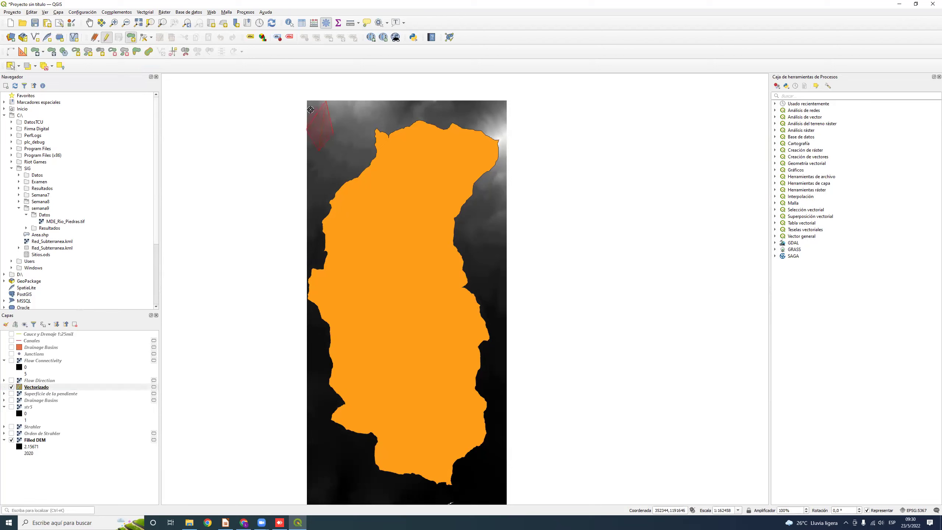
{"action": "left_click", "coordinate": [309, 109]}
{"action": "right_click", "coordinate": [310, 109]}
{"action": "left_click", "coordinate": [477, 282]}
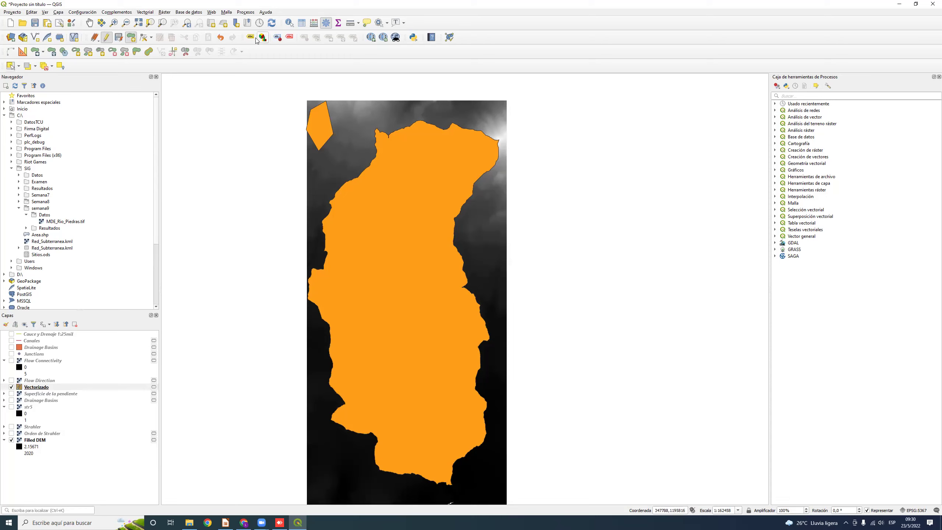
Delete the small north-west polygon and stop editing the Vectorizado layer, discarding the changes.
{"action": "left_click", "coordinate": [11, 67]}
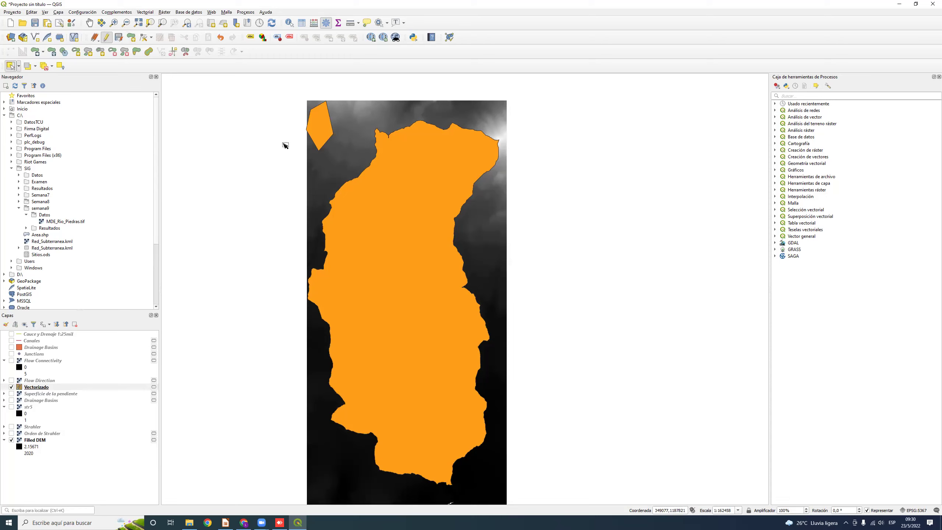
{"action": "left_click", "coordinate": [317, 137]}
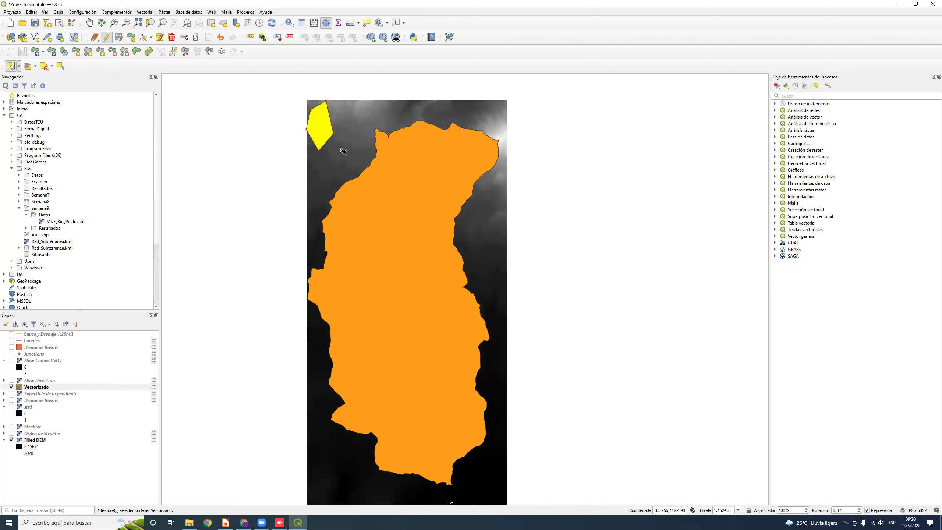
{"action": "key", "text": "Delete"}
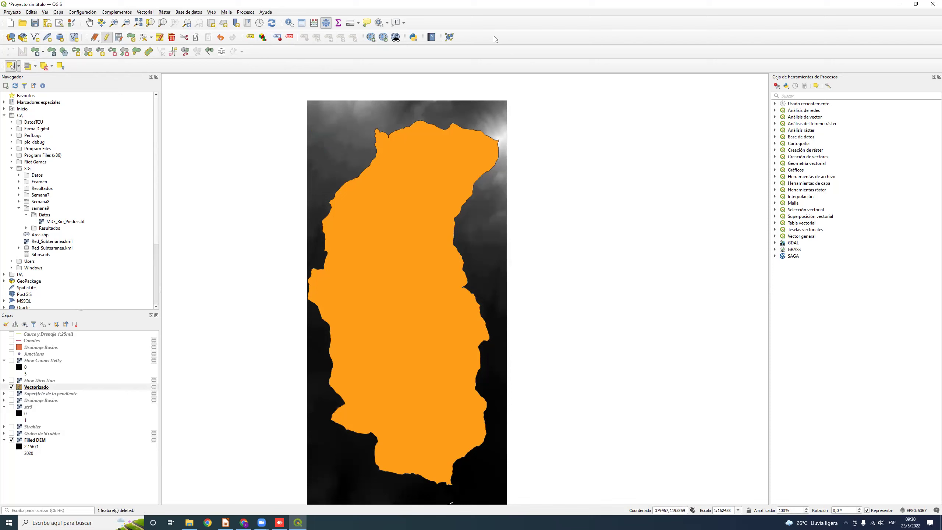
{"action": "left_click", "coordinate": [56, 387]}
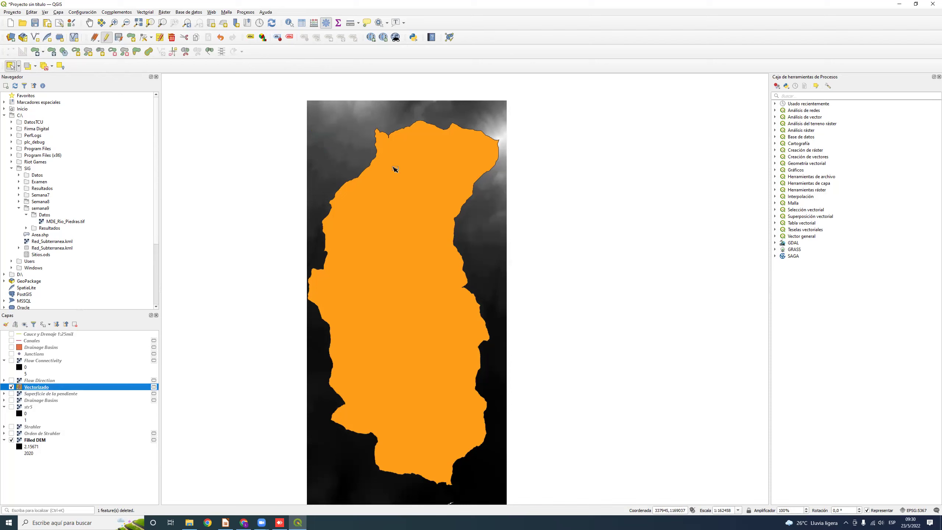
{"action": "left_click", "coordinate": [105, 37]}
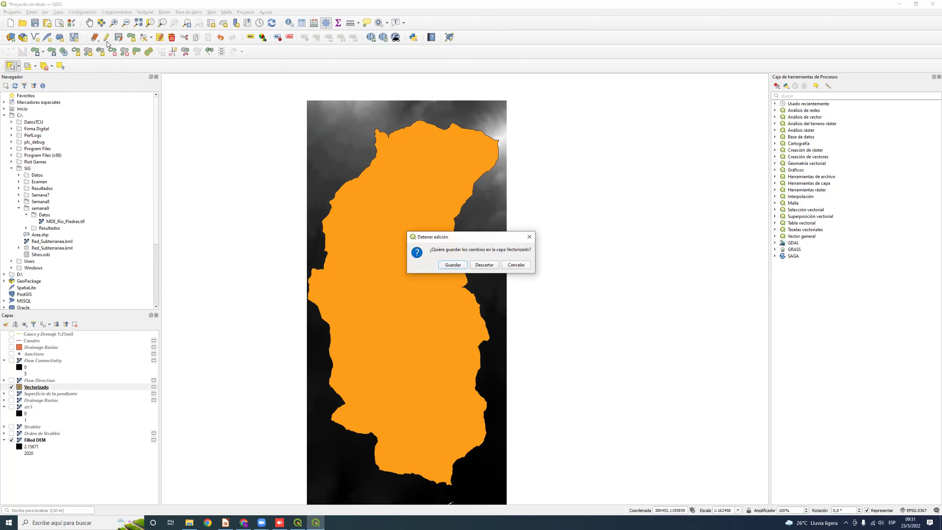
{"action": "left_click", "coordinate": [479, 269]}
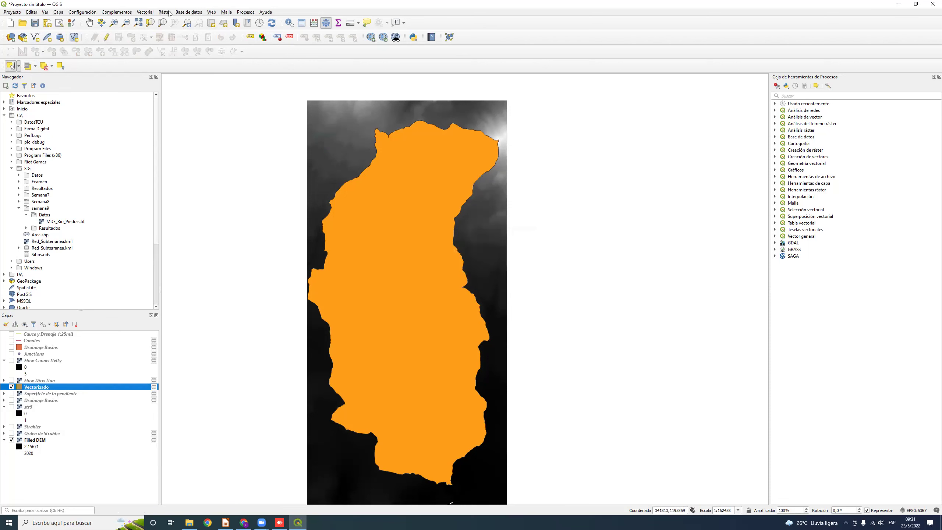
Examine which layers the vector geoprocessing tool Cortar offers as input, and close it without running it.
{"action": "left_click", "coordinate": [145, 12]}
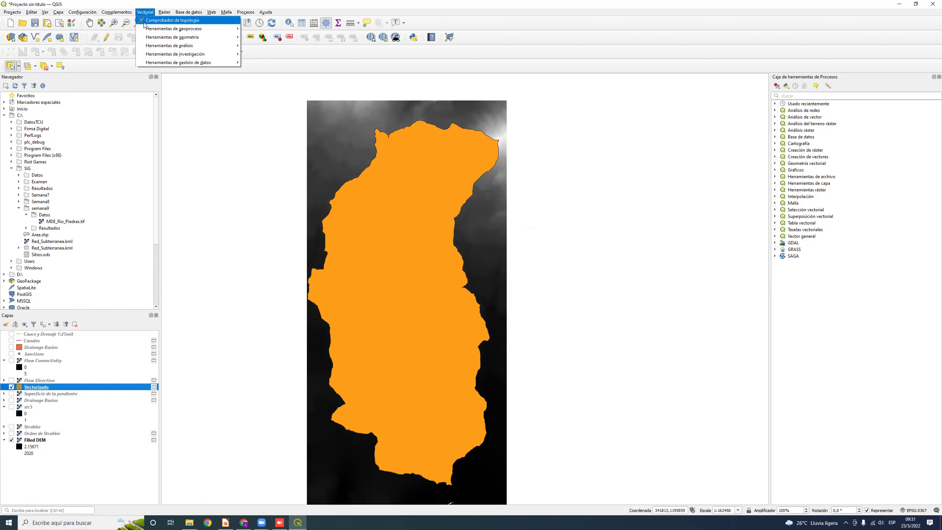
{"action": "mouse_move", "coordinate": [149, 29]}
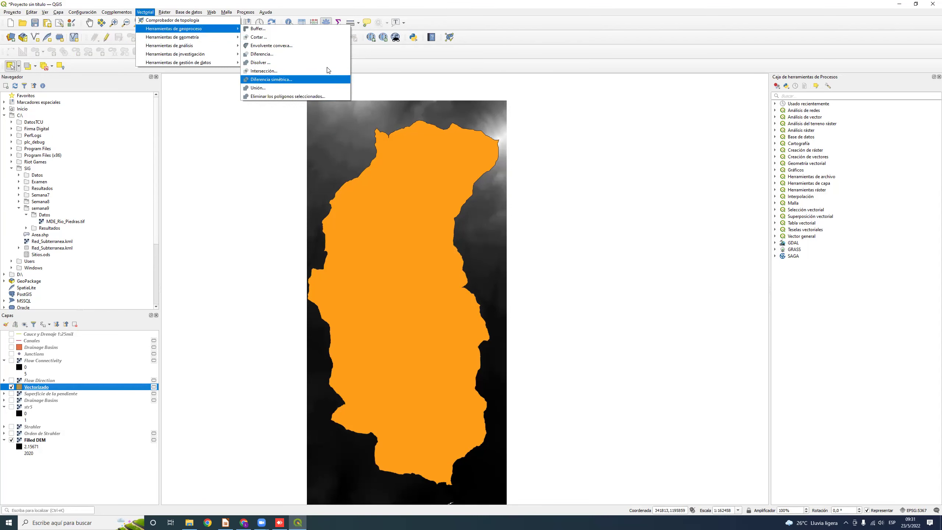
{"action": "left_click", "coordinate": [325, 40]}
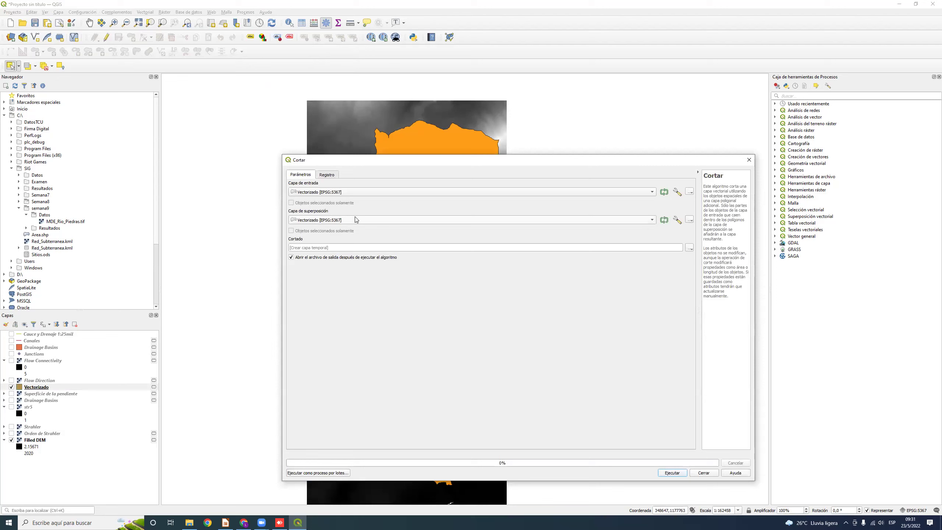
{"action": "left_click", "coordinate": [365, 194]}
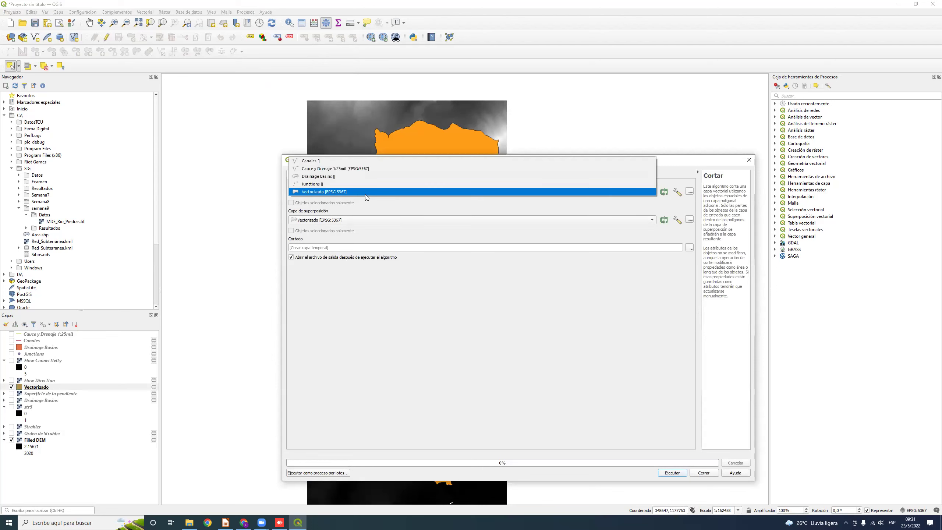
{"action": "left_click", "coordinate": [365, 194]}
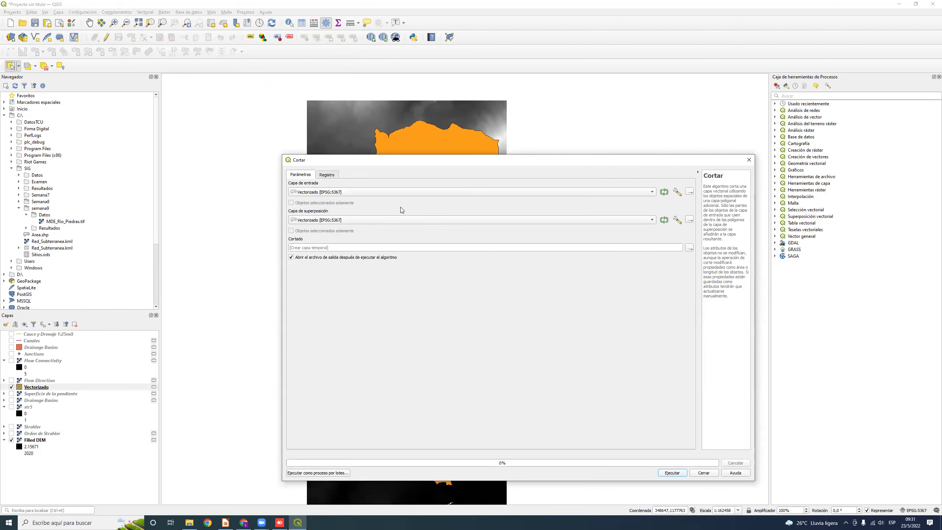
{"action": "left_click", "coordinate": [393, 195]}
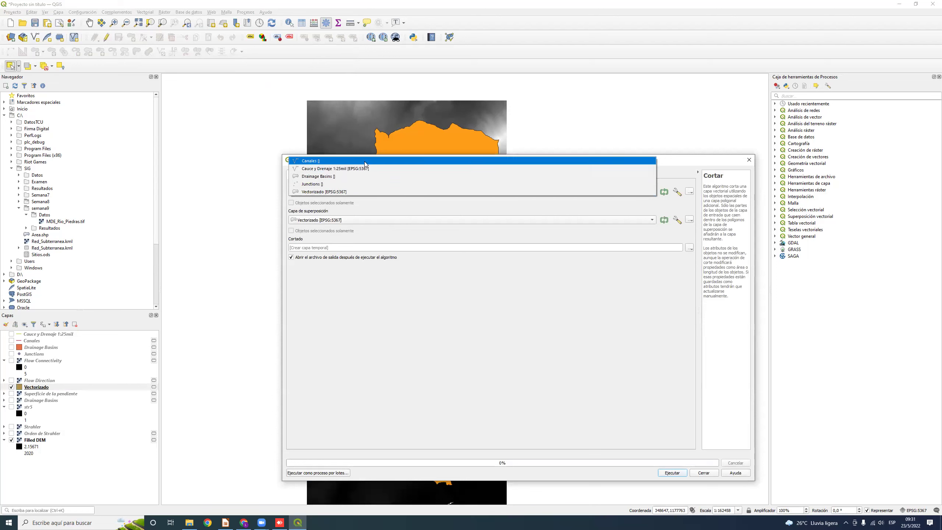
{"action": "left_click", "coordinate": [319, 191]}
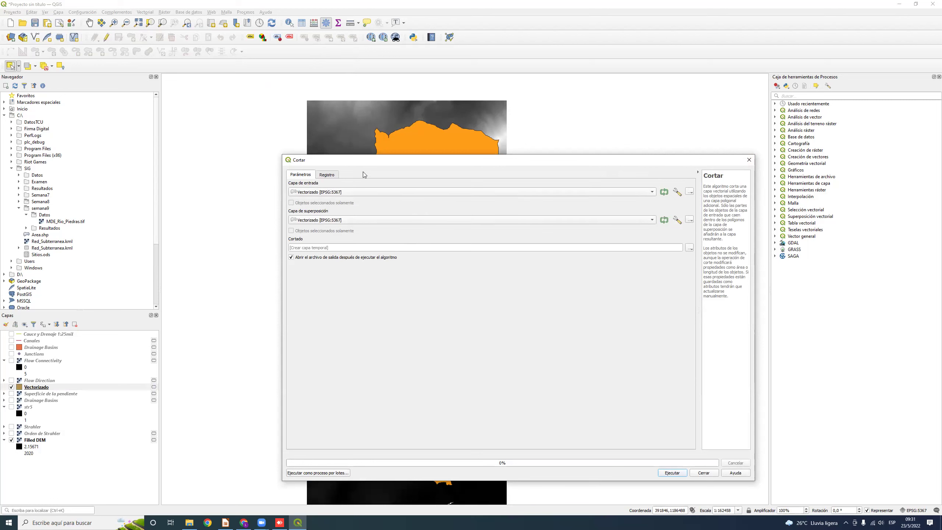
{"action": "left_click_drag", "start_coordinate": [452, 162], "coordinate": [412, 155]}
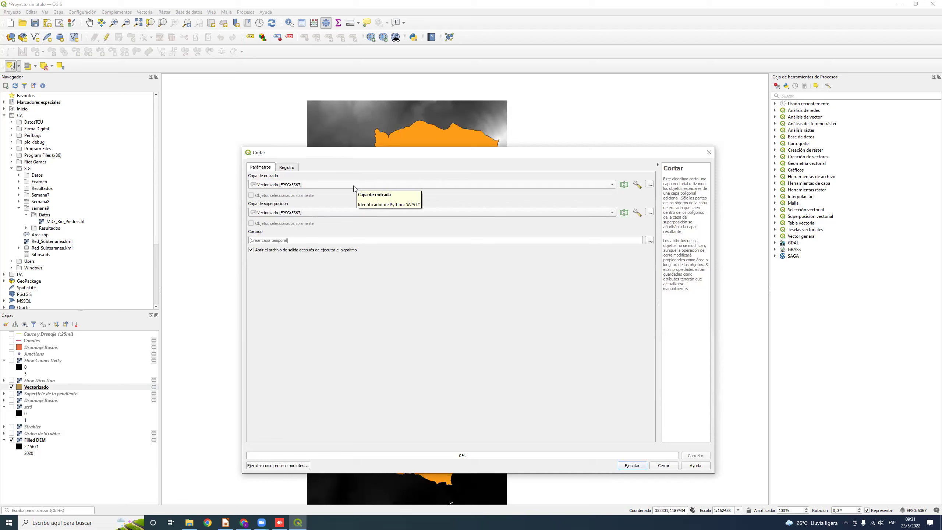
{"action": "left_click", "coordinate": [708, 153]}
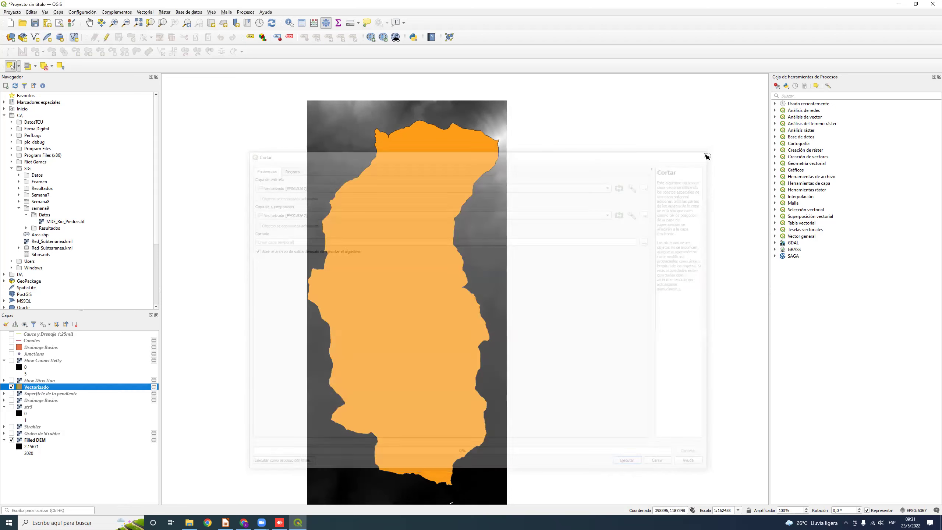
{"action": "left_click", "coordinate": [139, 13]}
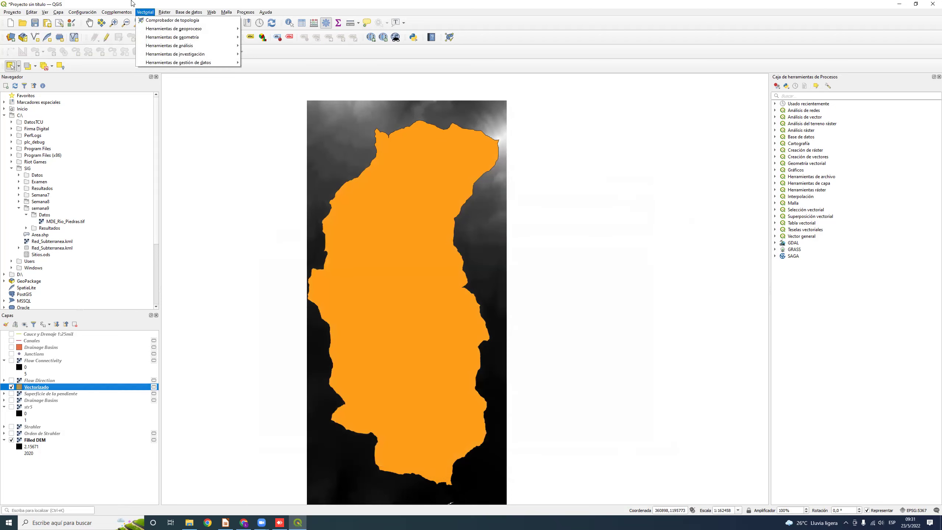
{"action": "left_click", "coordinate": [149, 5]}
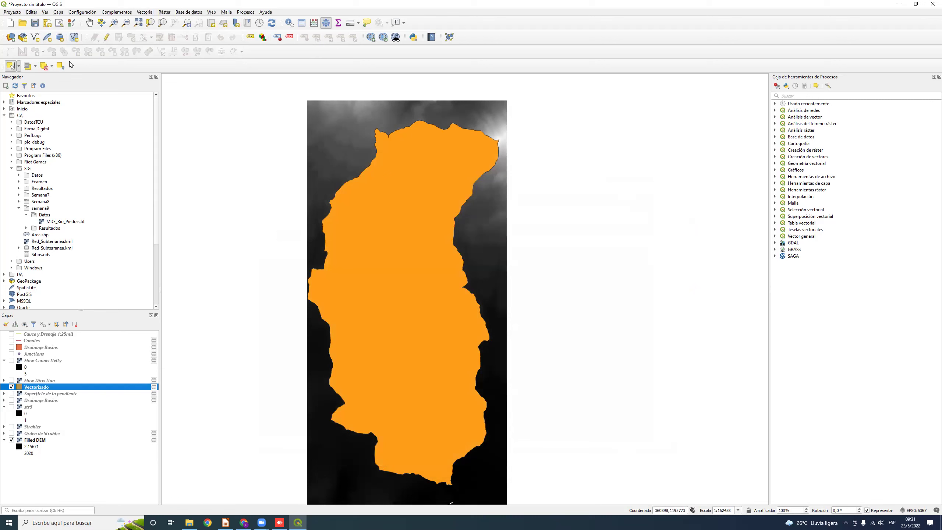
Set up Cortar ráster por capa de máscara with Filled DEM as the input layer and Vectorizado as the mask layer.
{"action": "left_click", "coordinate": [169, 13]}
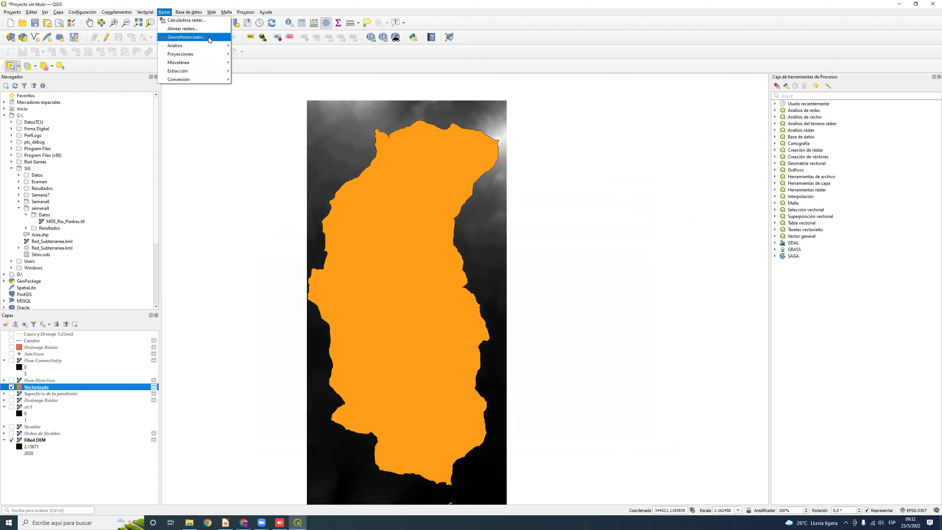
{"action": "mouse_move", "coordinate": [209, 43]}
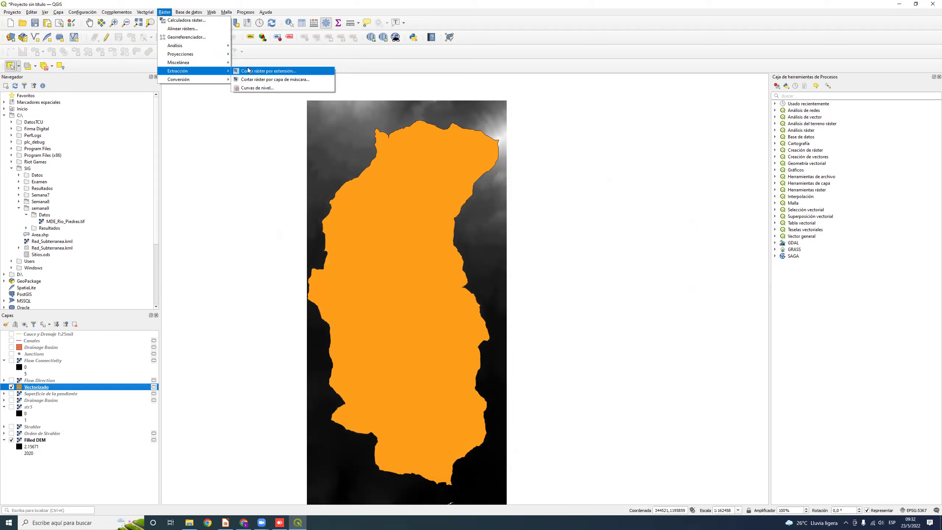
{"action": "left_click", "coordinate": [282, 80]}
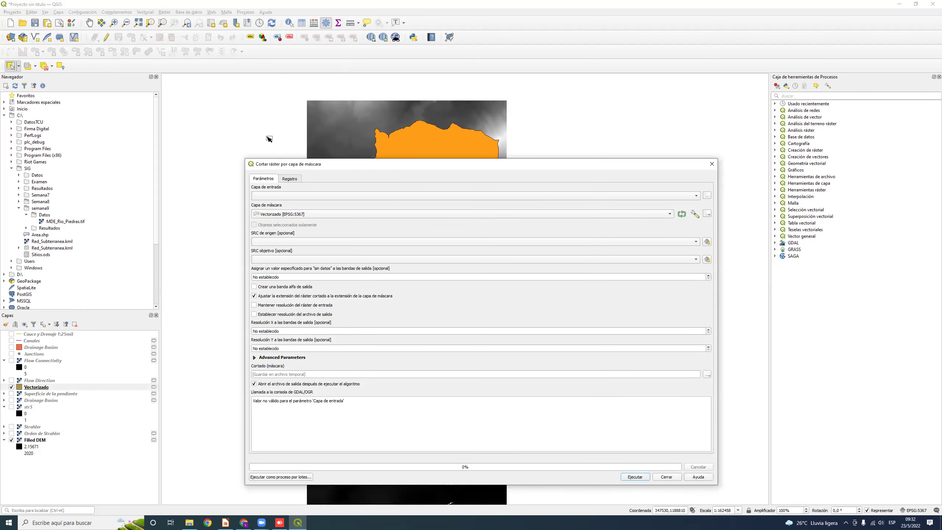
{"action": "left_click", "coordinate": [301, 196]}
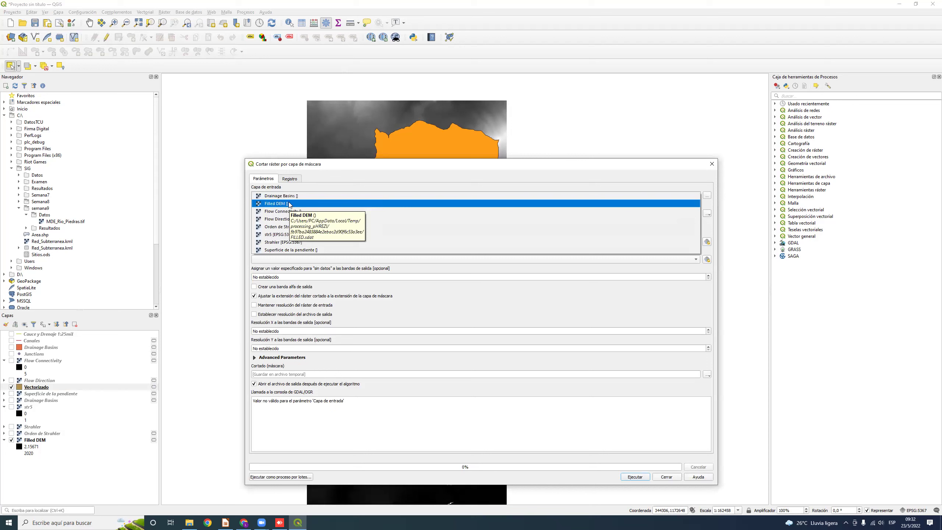
{"action": "left_click", "coordinate": [289, 204]}
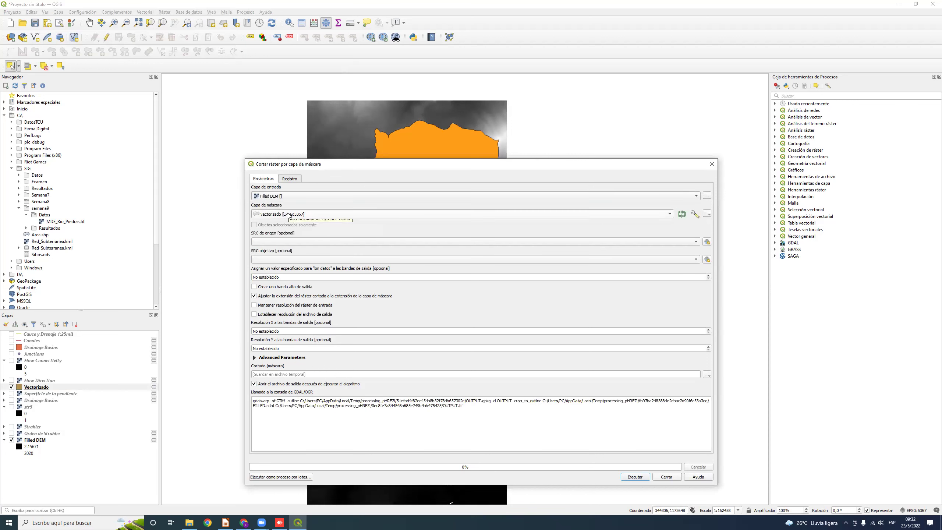
{"action": "left_click", "coordinate": [289, 214]}
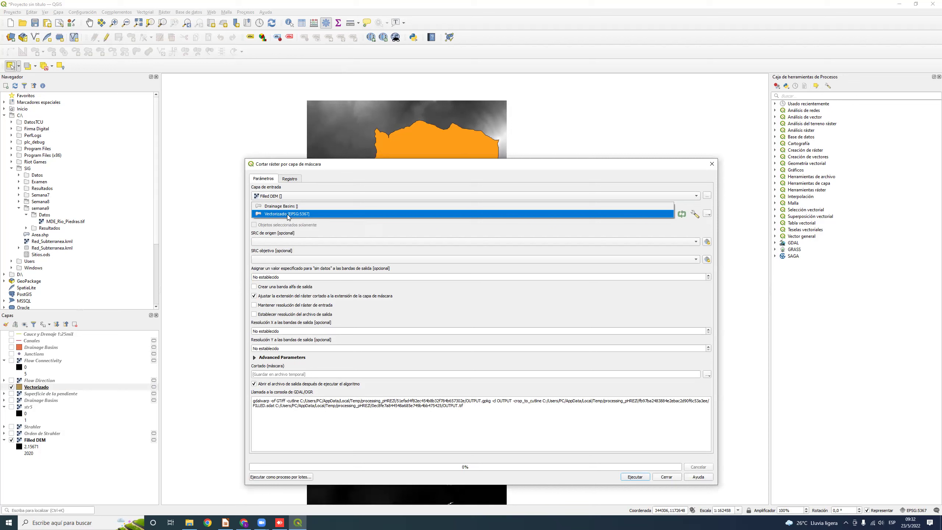
{"action": "left_click", "coordinate": [288, 214]}
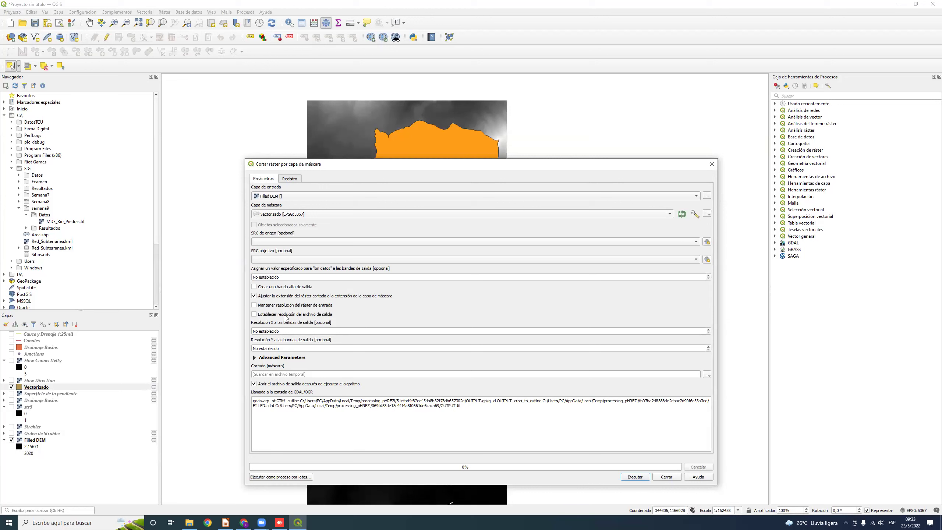
Enable keeping the input raster's resolution, run the clip to a temporary file and close the tool.
{"action": "left_click", "coordinate": [254, 305]}
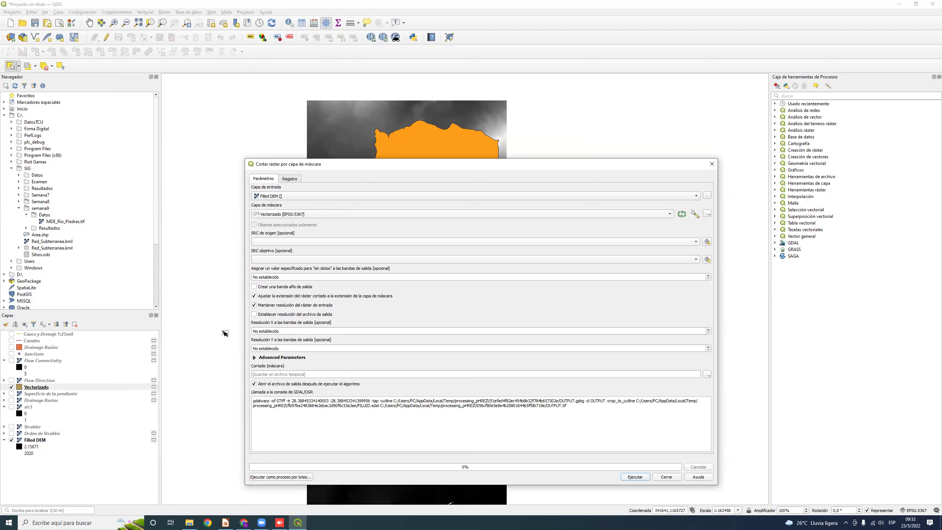
{"action": "left_click", "coordinate": [254, 314]}
{"action": "left_click", "coordinate": [254, 315]}
{"action": "left_click", "coordinate": [636, 477]}
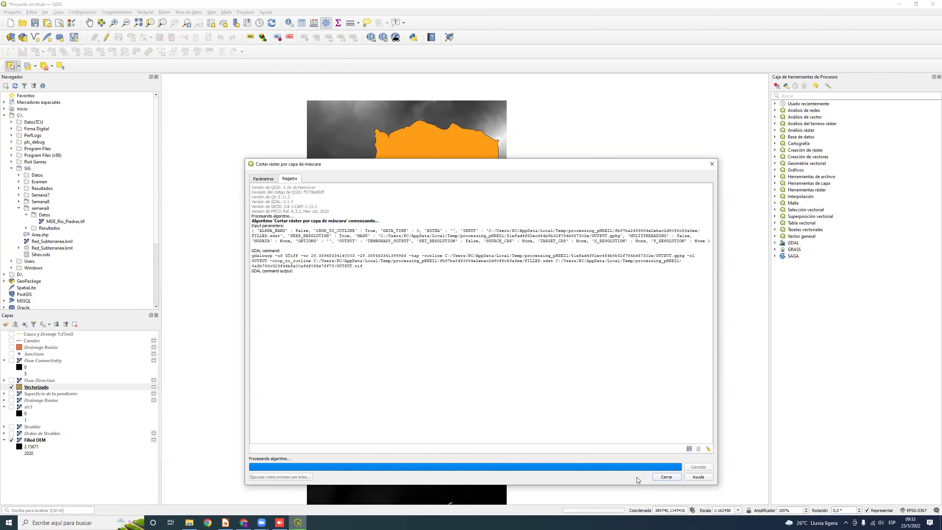
{"action": "left_click", "coordinate": [662, 477]}
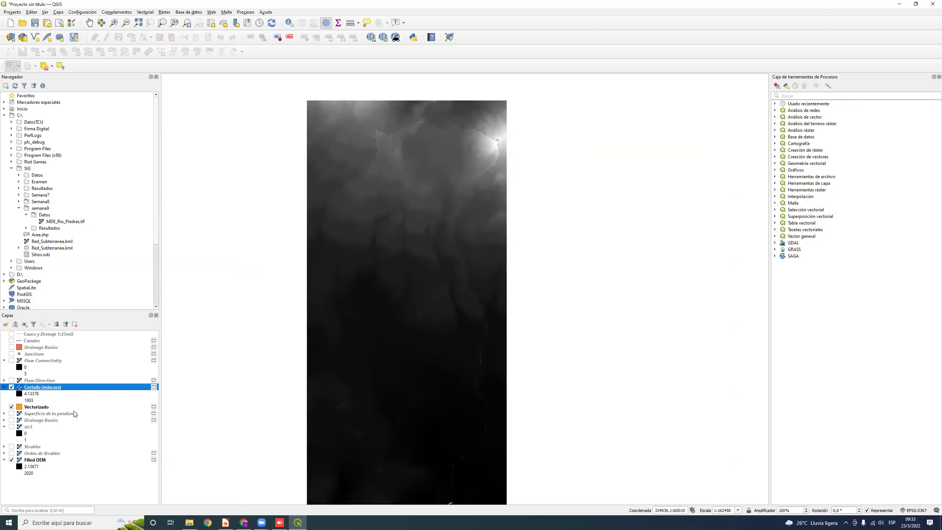
Hide the Vectorizado and Filled DEM layers so only the clipped raster is shown.
{"action": "left_click", "coordinate": [11, 407]}
{"action": "left_click", "coordinate": [12, 459]}
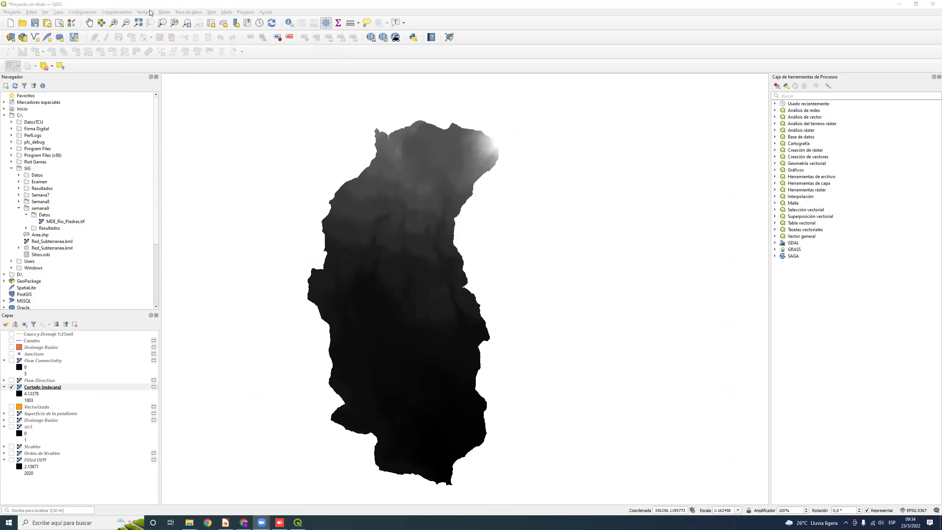
Reopen Cortar ráster por capa de máscara and bring up the rasters available as its input layer.
{"action": "left_click", "coordinate": [168, 12]}
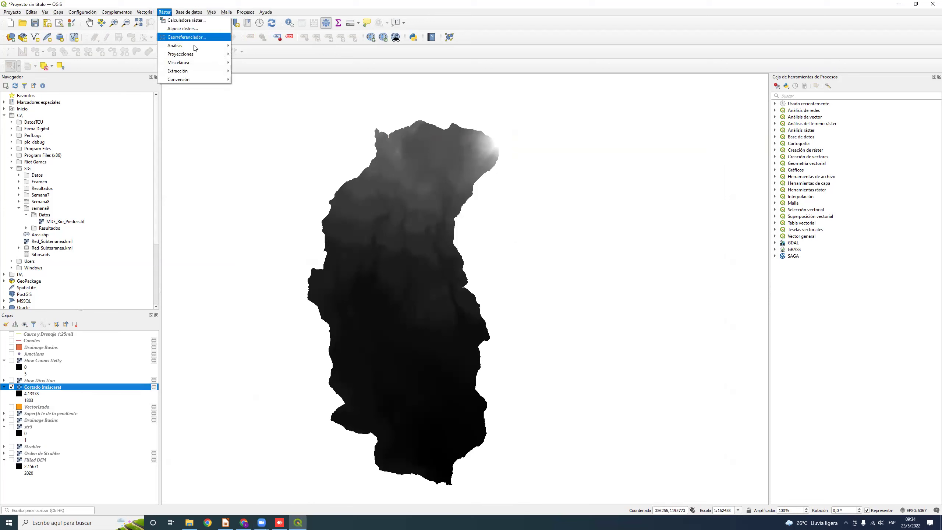
{"action": "mouse_move", "coordinate": [206, 72]}
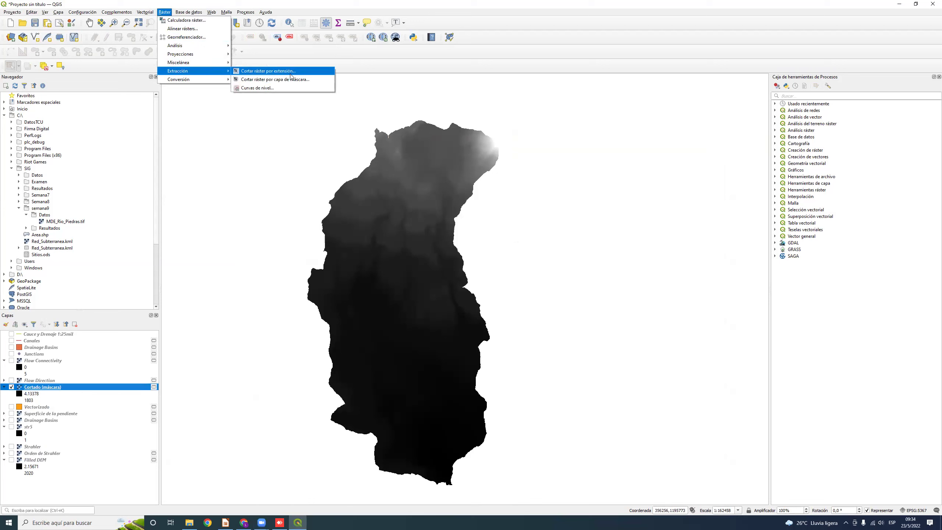
{"action": "left_click", "coordinate": [319, 79]}
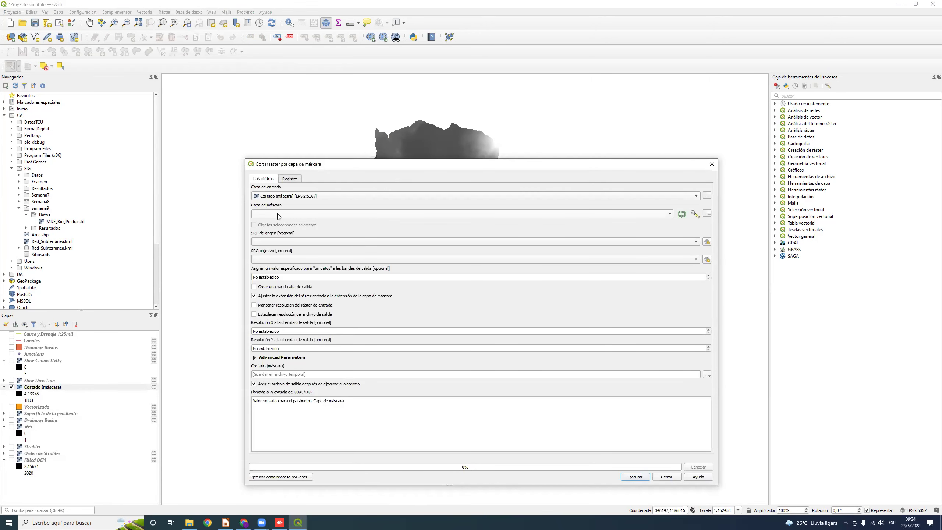
{"action": "left_click", "coordinate": [356, 196]}
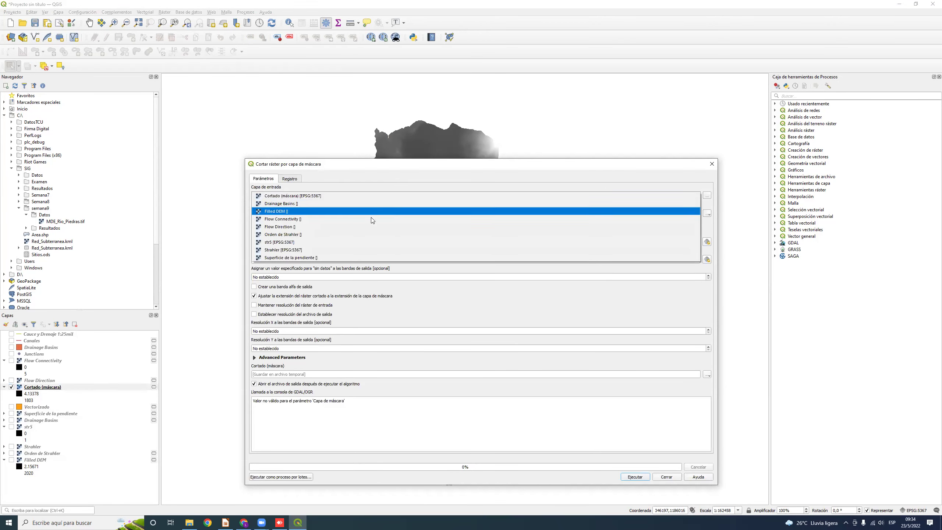